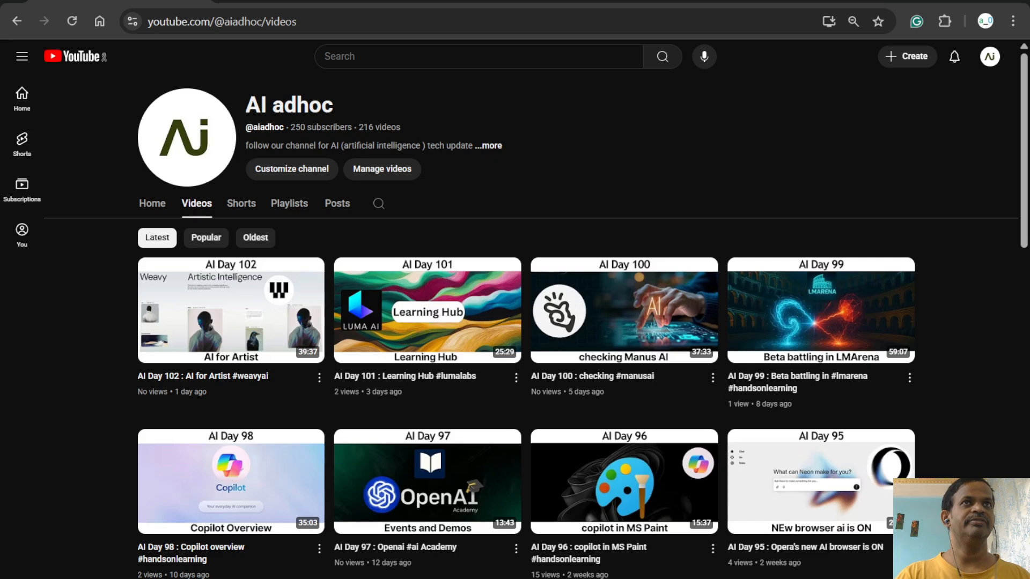
# - Open the video "Tutorial 04: Build Your Own Design App - From Workflow to Scalable Tool" from the Weavy channel
pyautogui.click(330, 4)
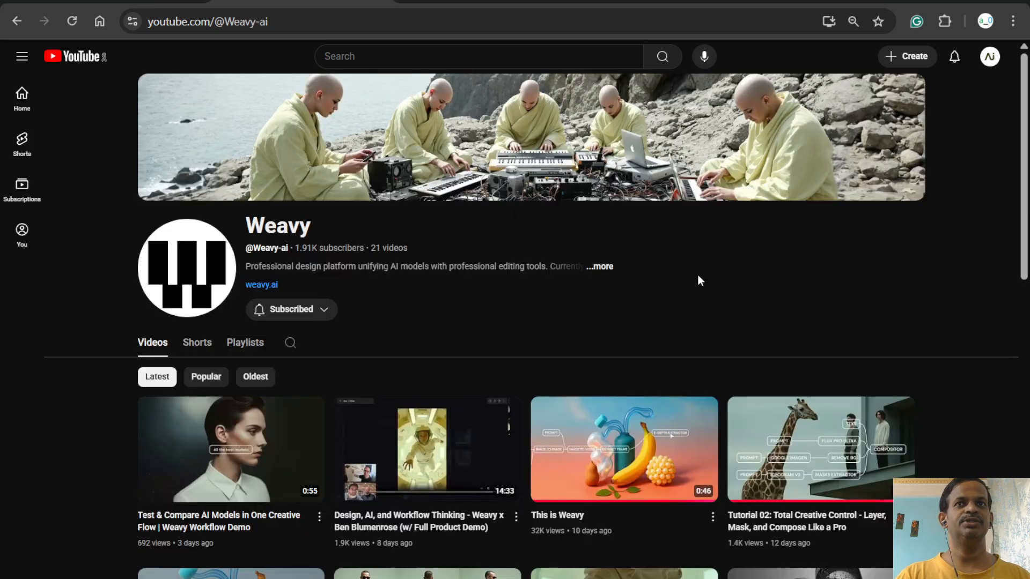
pyautogui.scroll(-5, 700, 278)
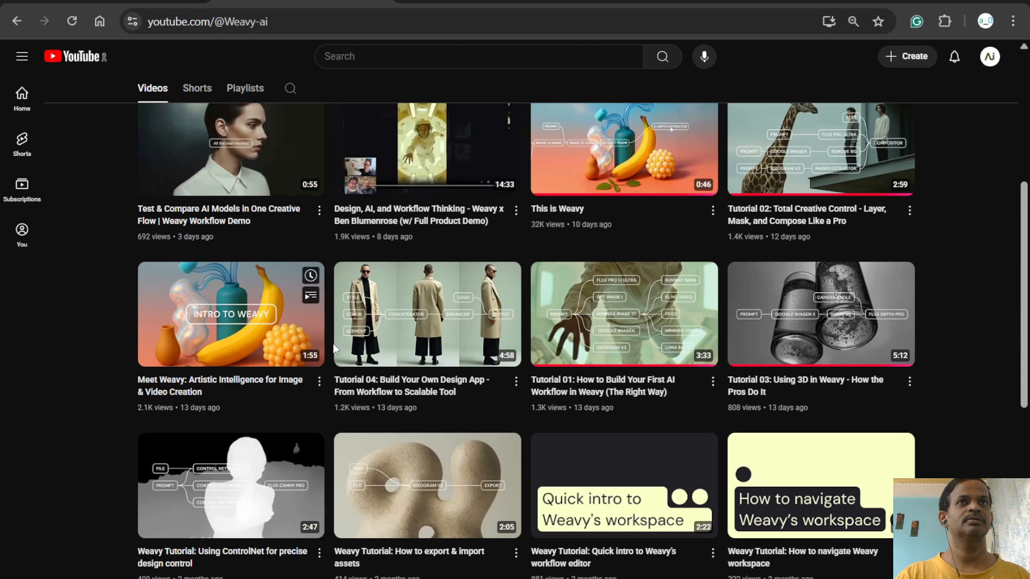
pyautogui.click(408, 332)
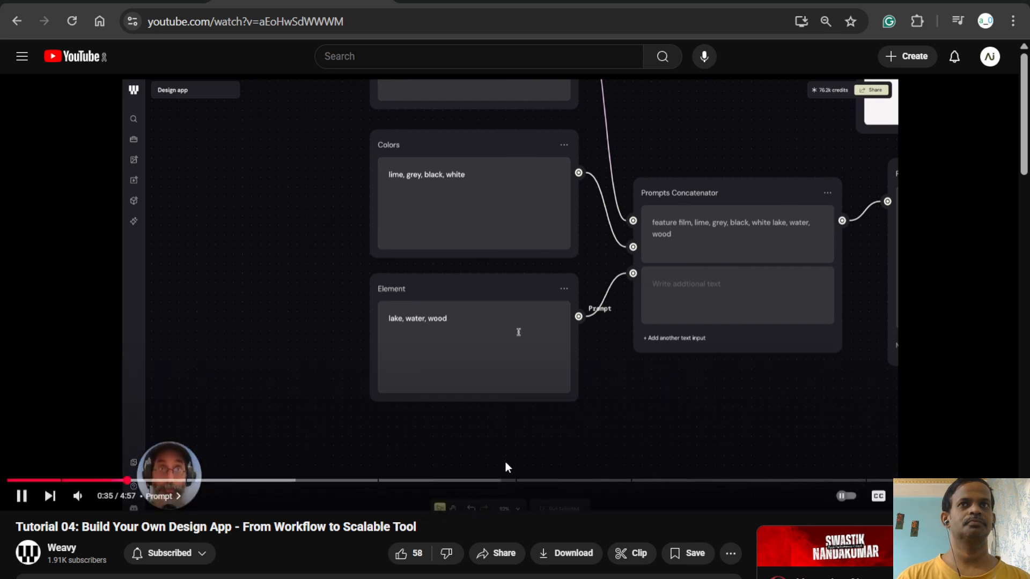
# - Study the tutorial's Prompt chapter, pausing and rewinding at the Prompts Concatenator and Prompt Enhancer nodes
pyautogui.click(541, 396)
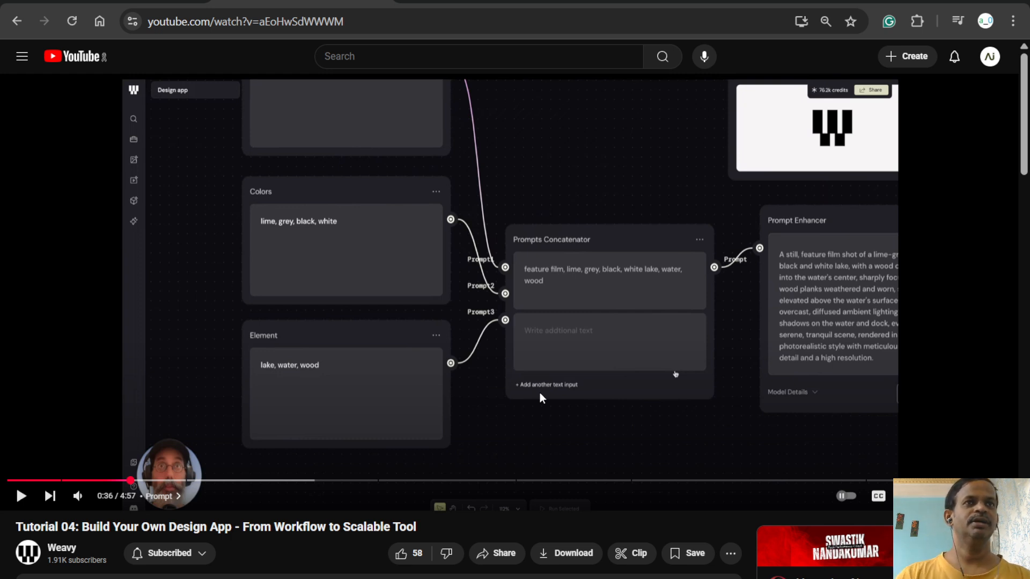
pyautogui.press('Left')
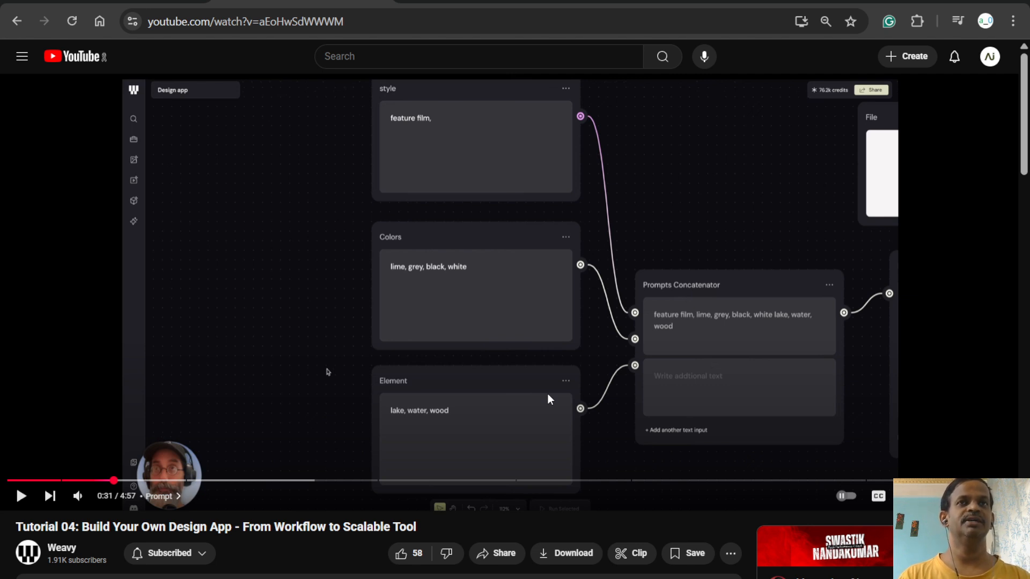
pyautogui.press('Right')
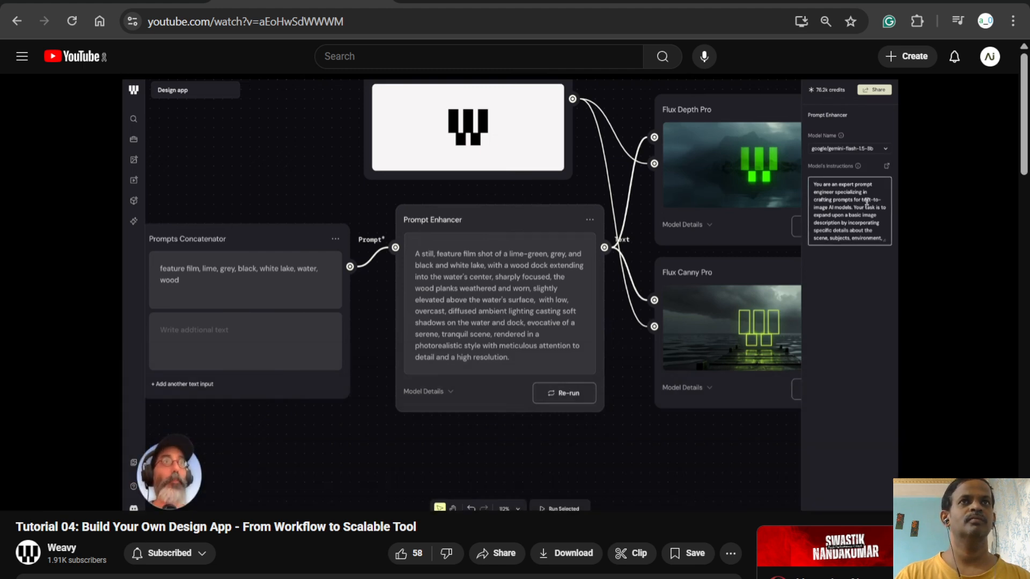
pyautogui.click(569, 391)
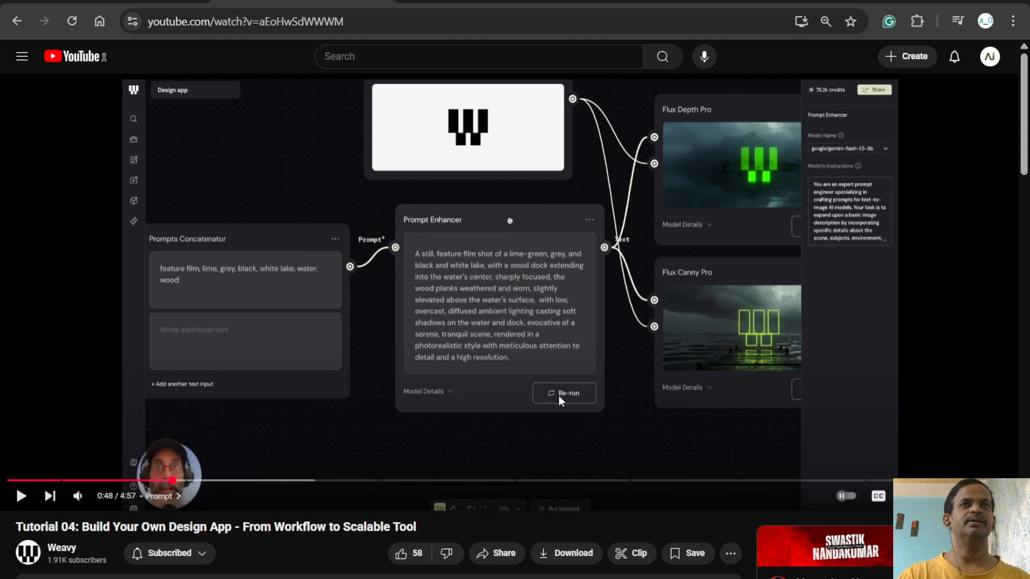
pyautogui.click(432, 267)
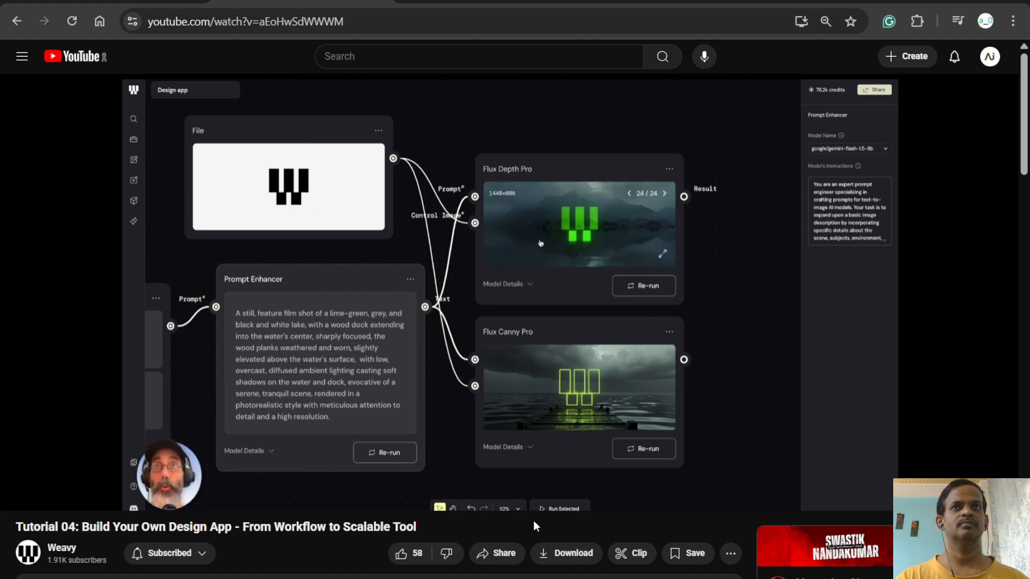
# - Examine in the Logo chapter how the File and Prompt Enhancer nodes feed Flux Depth Pro and Flux Canny Pro, pausing repeatedly
pyautogui.moveTo(545, 503)
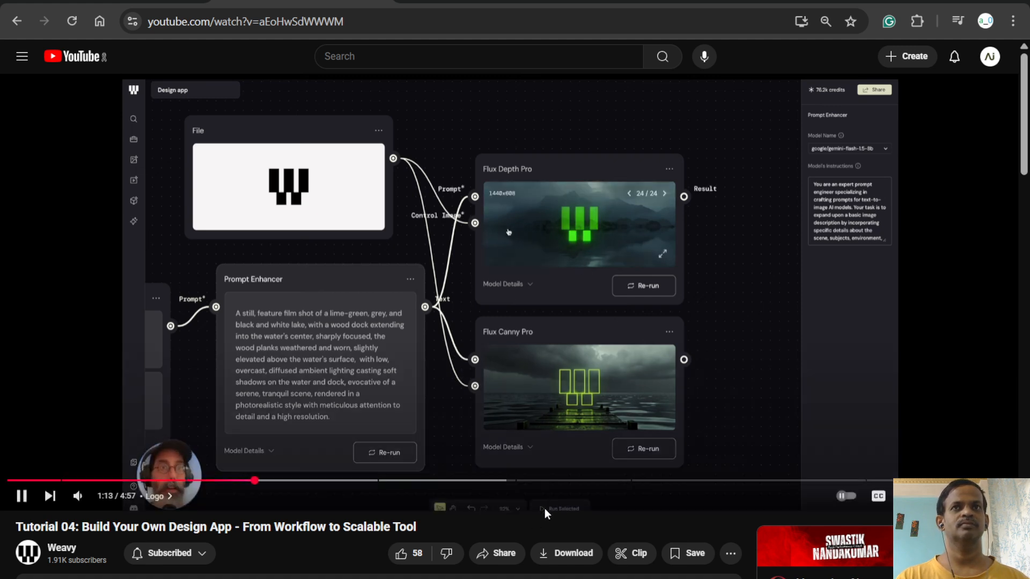
pyautogui.click(608, 314)
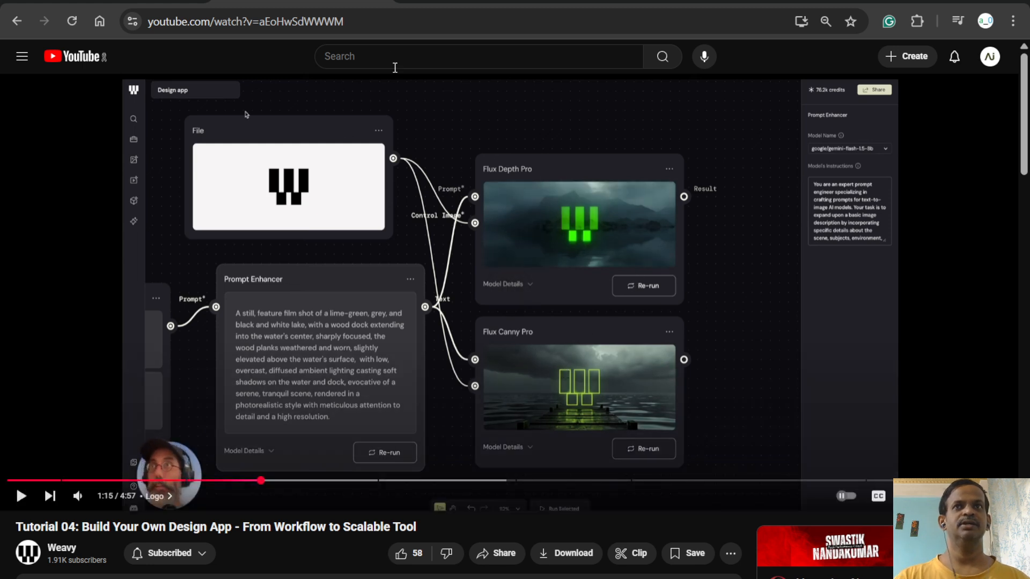
pyautogui.click(566, 307)
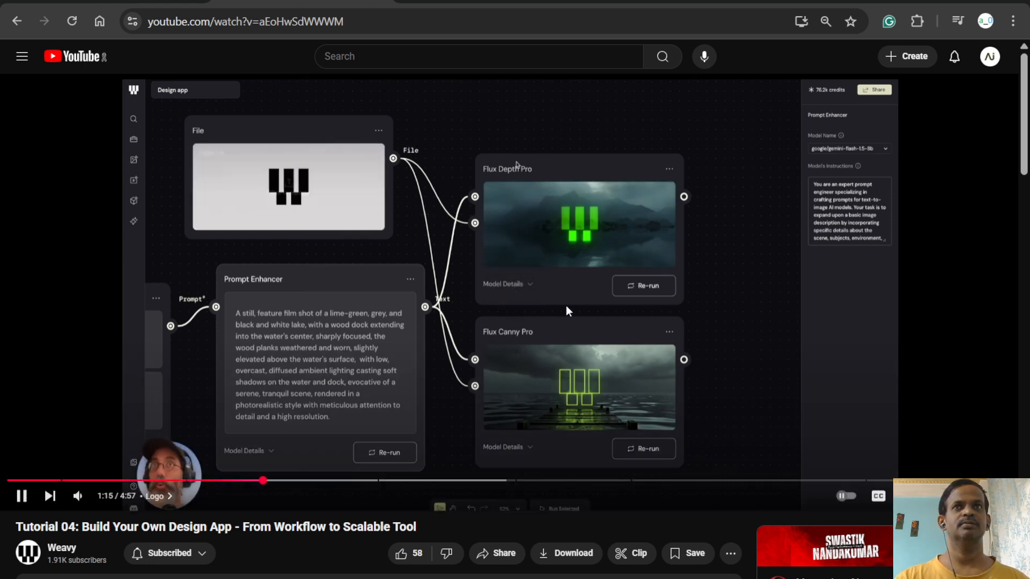
pyautogui.click(565, 305)
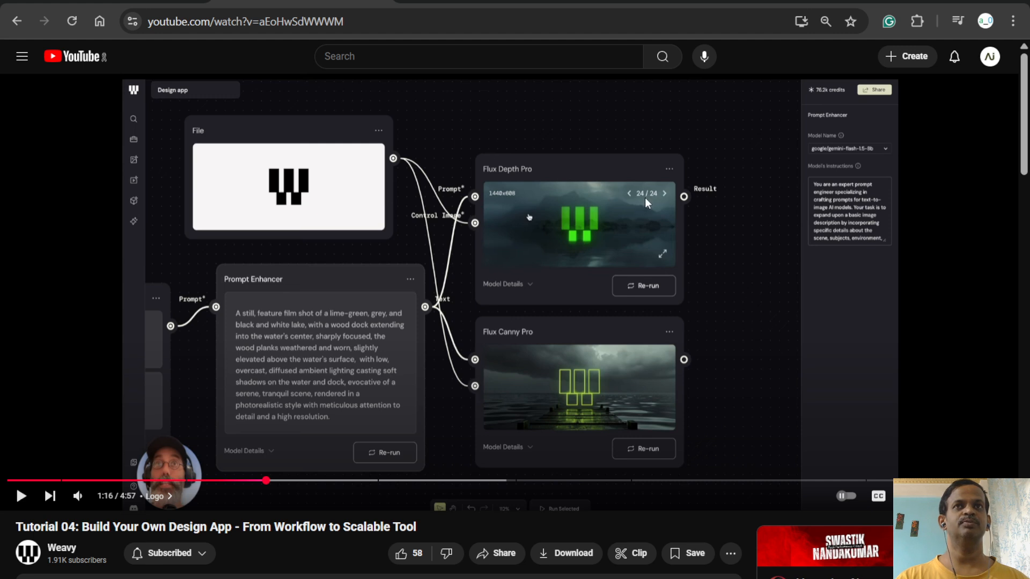
pyautogui.click(615, 281)
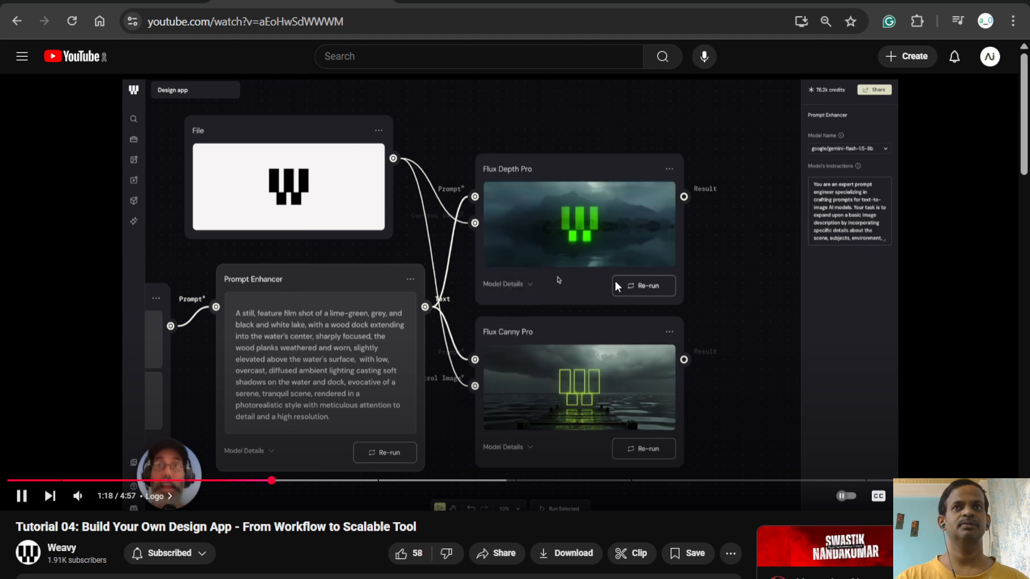
pyautogui.click(656, 358)
pyautogui.click(655, 359)
pyautogui.click(654, 361)
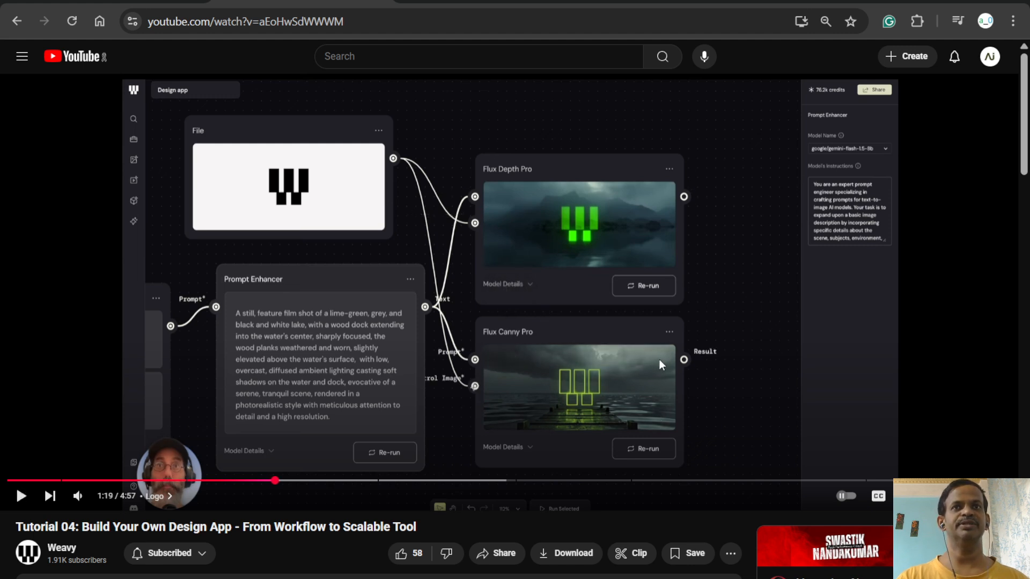
pyautogui.click(613, 362)
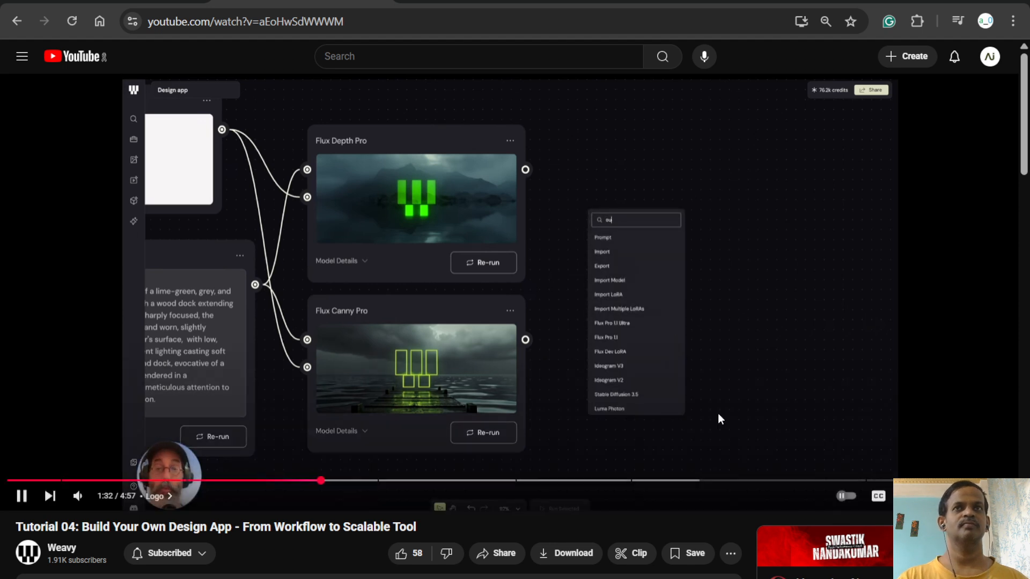
# - Watch how the Output node leads to the simplified app view, pausing at its File, Colors, Element and style inputs
pyautogui.click(657, 393)
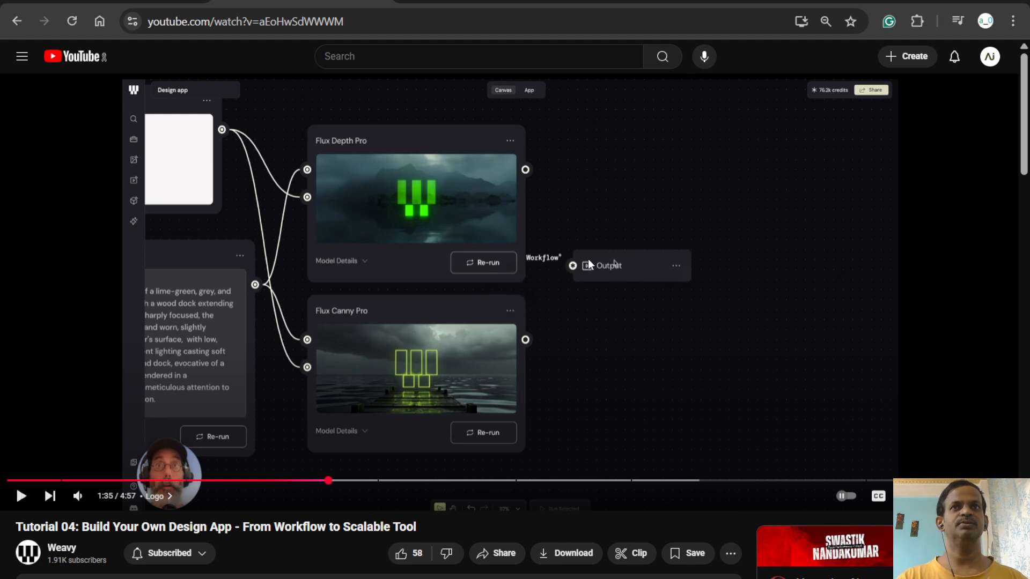
pyautogui.click(595, 311)
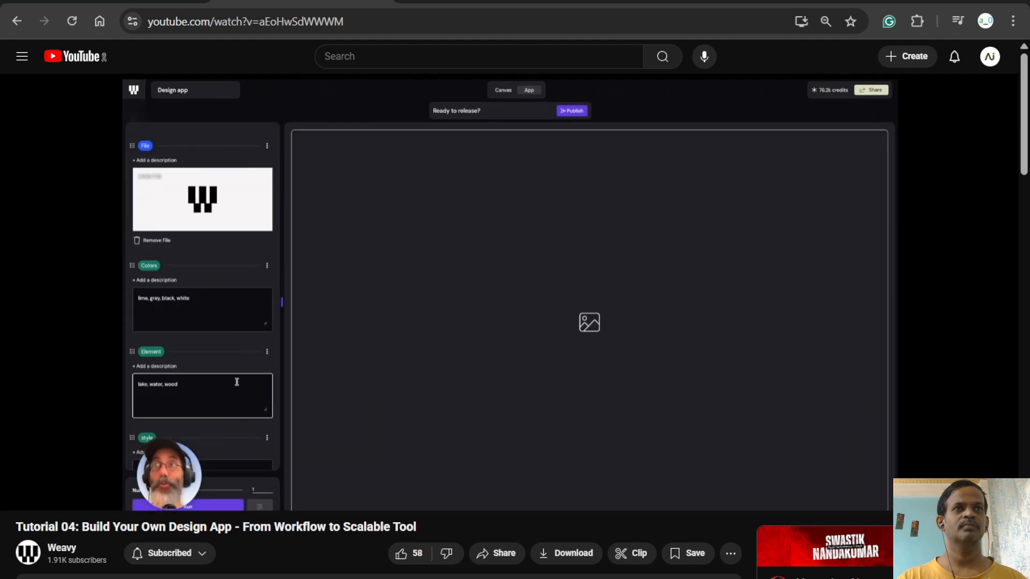
pyautogui.click(586, 288)
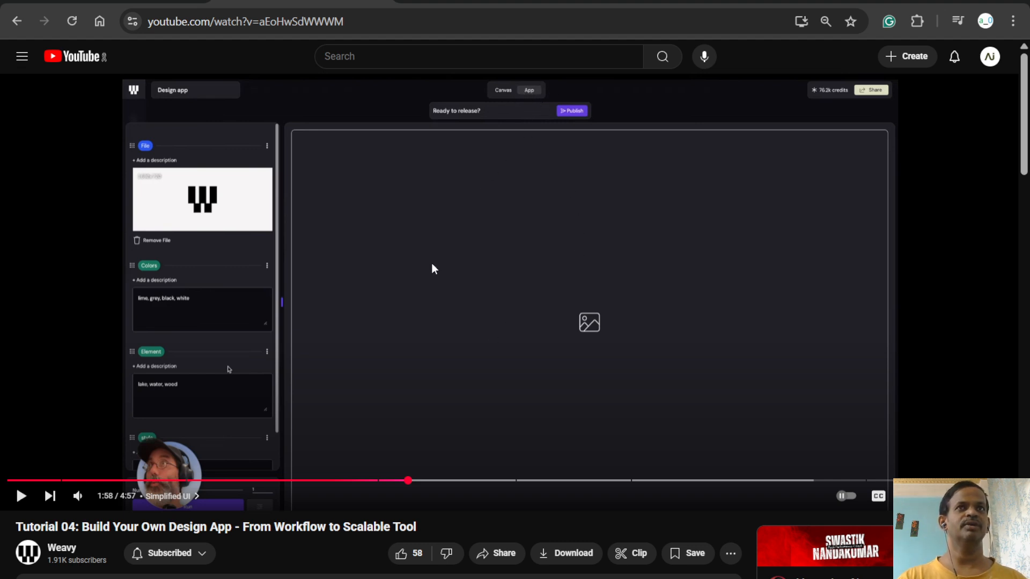
pyautogui.click(509, 293)
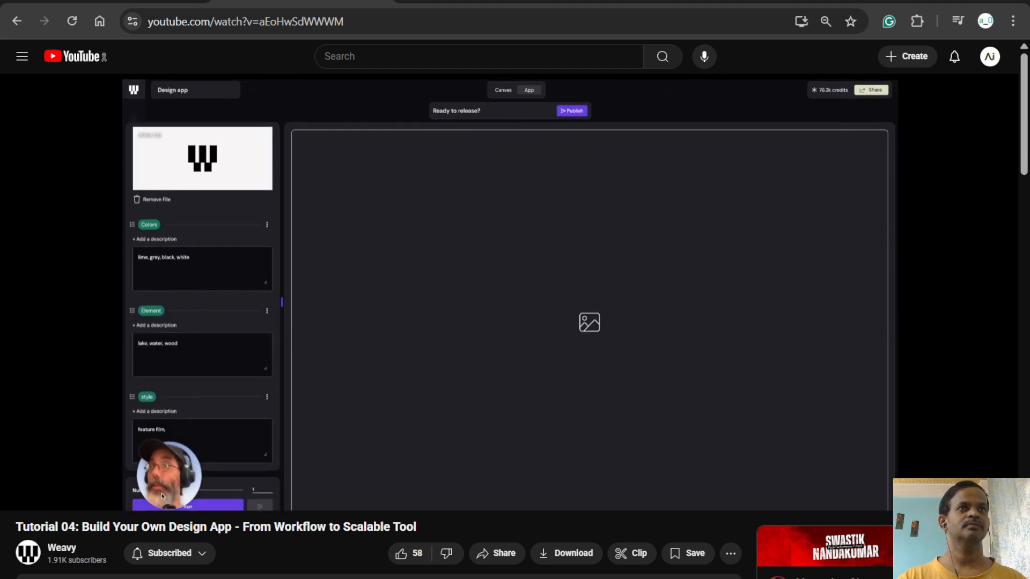
pyautogui.click(510, 109)
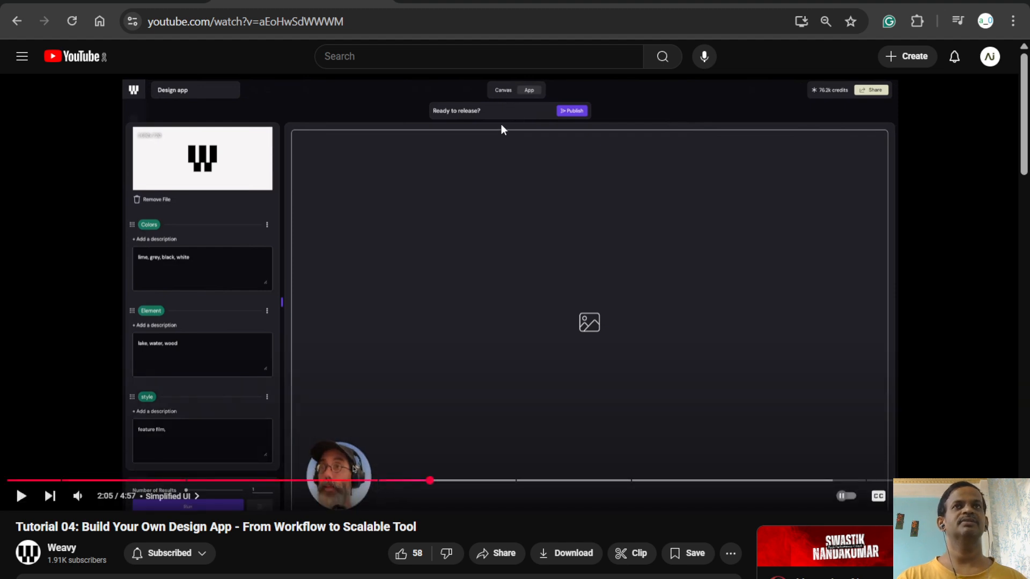
pyautogui.click(496, 217)
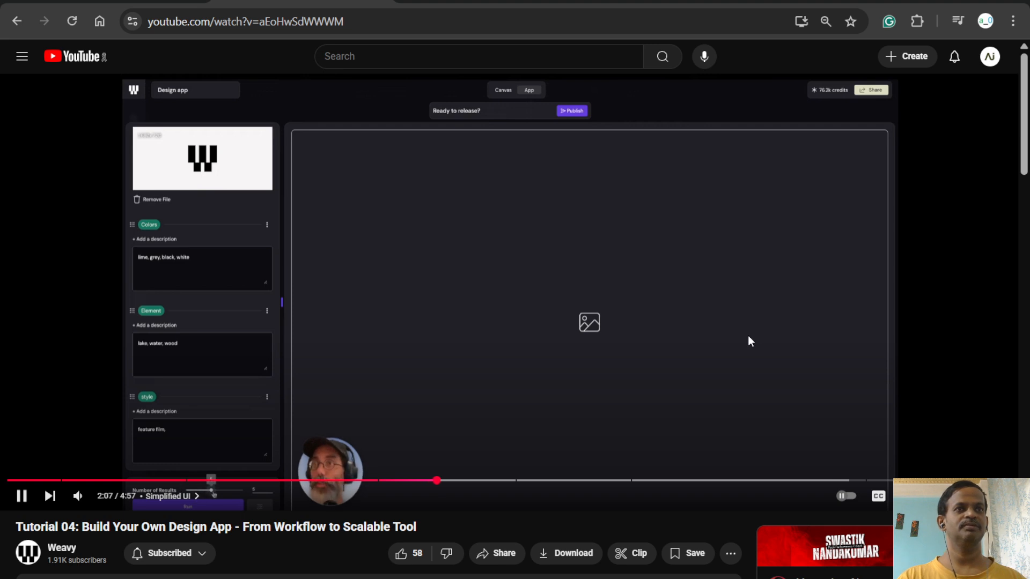
# - Watch the tutorial full screen, pausing at the Design app canvas, the File node's Lock option and the generated logo image
pyautogui.click(1009, 496)
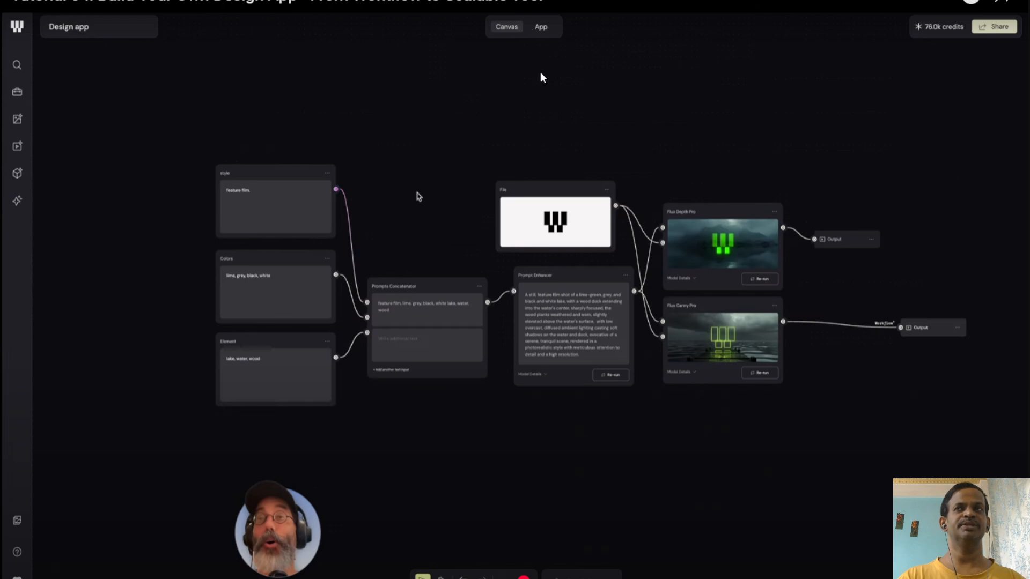
pyautogui.click(603, 141)
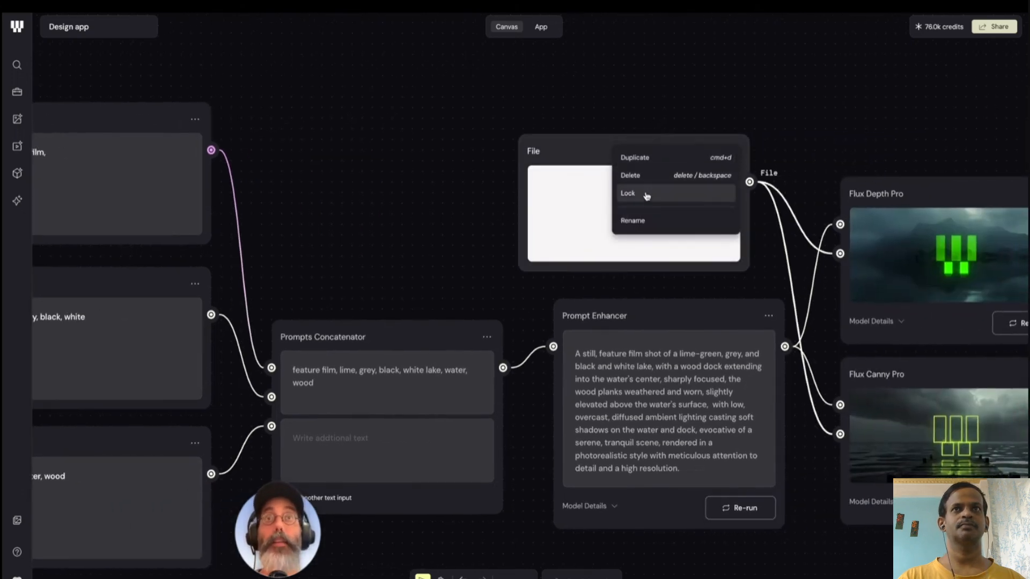
pyautogui.click(688, 374)
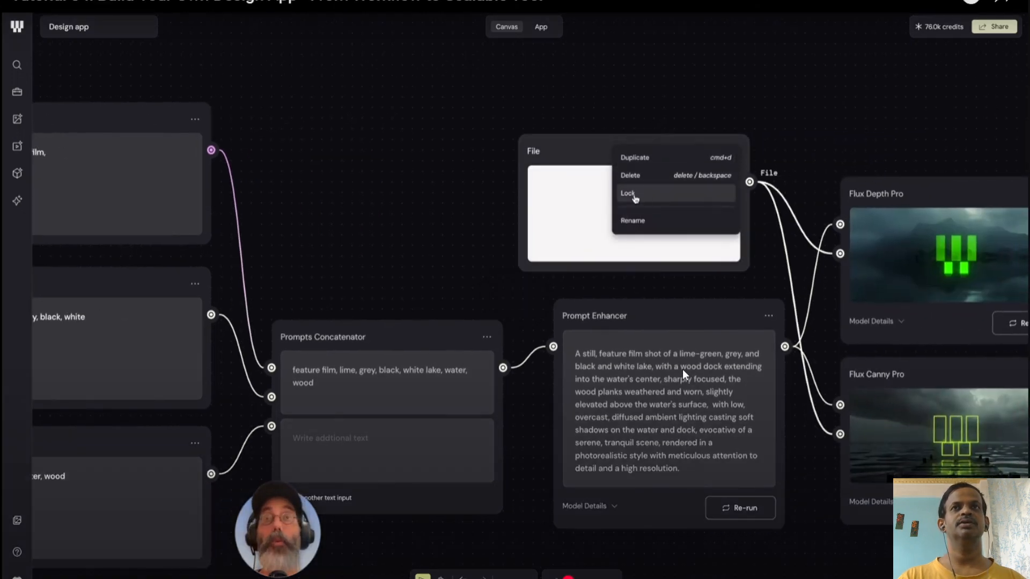
pyautogui.click(683, 369)
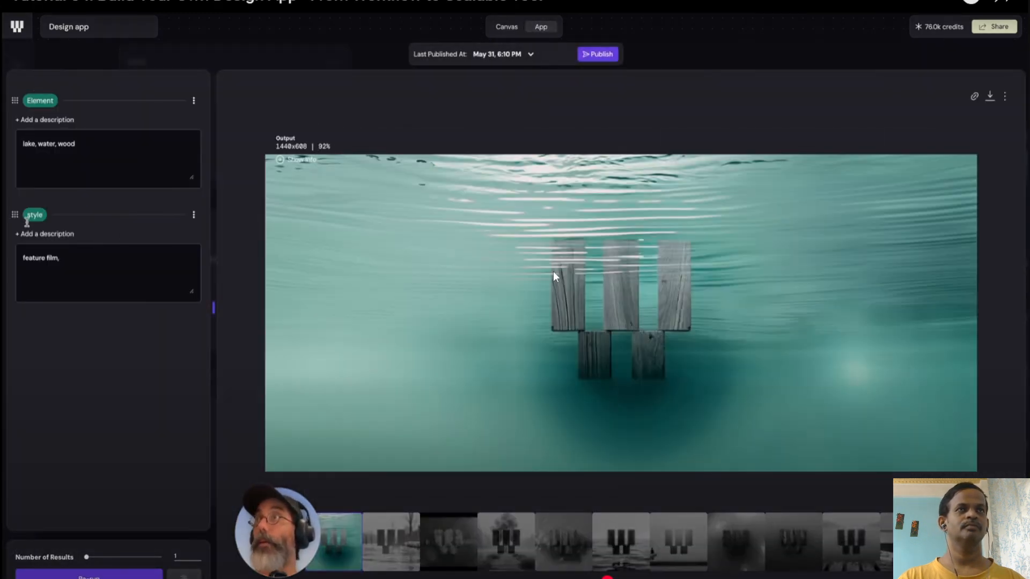
pyautogui.click(596, 214)
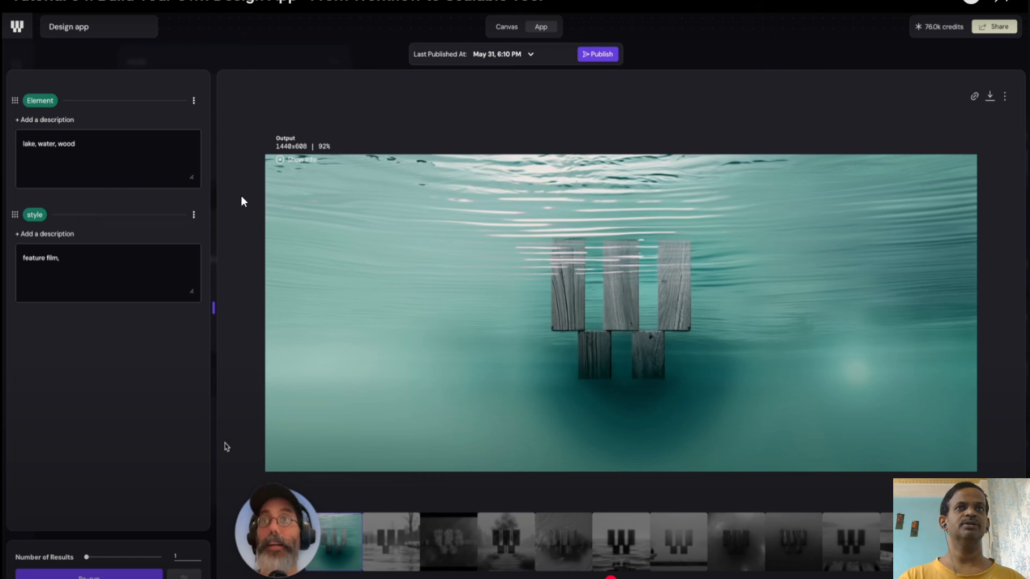
pyautogui.click(475, 214)
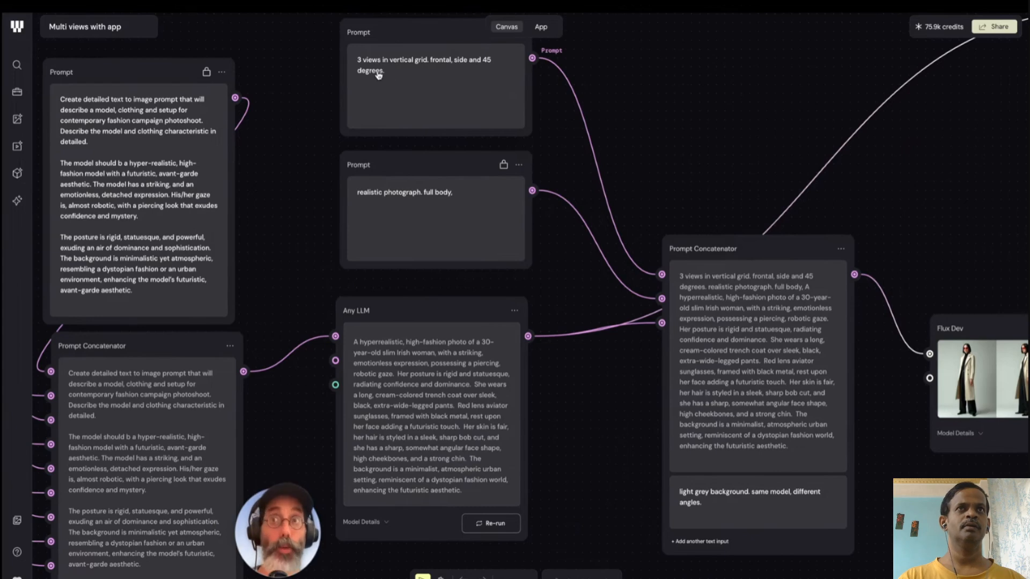
# - Study the "Multi views with app" example, pausing at its prompt nodes and at the app view's model inputs and Publish option
pyautogui.click(211, 139)
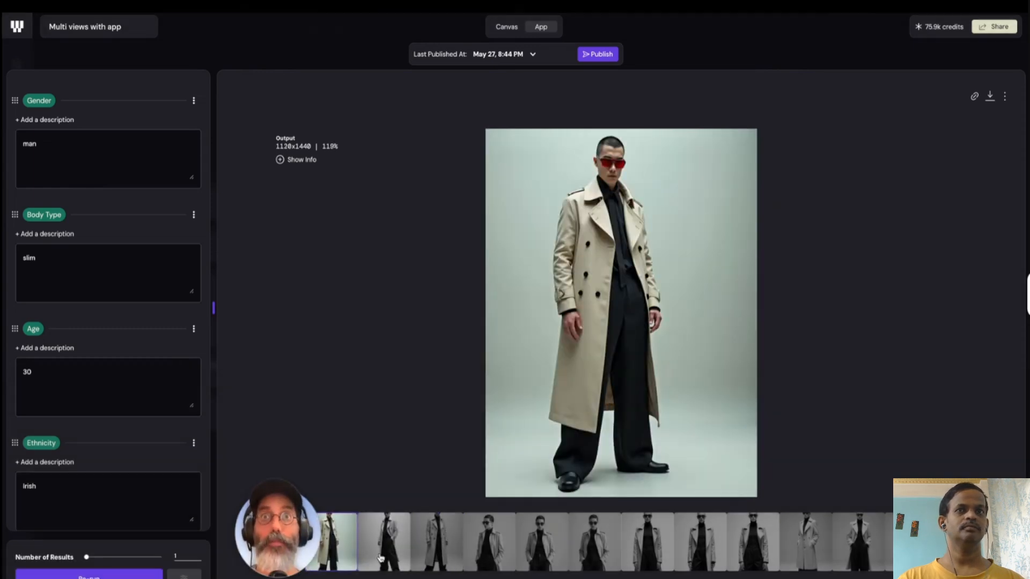
pyautogui.click(775, 228)
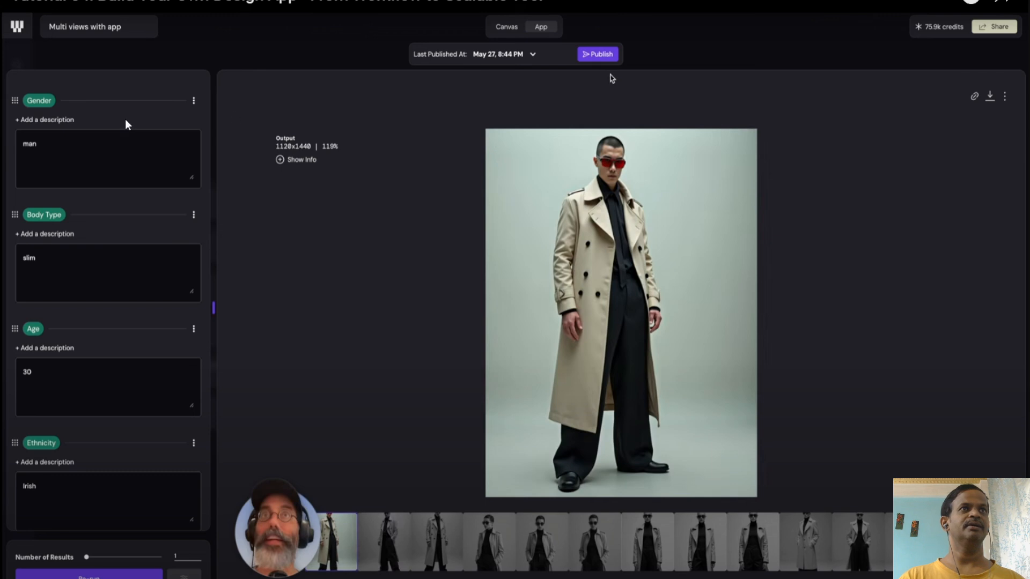
pyautogui.click(380, 191)
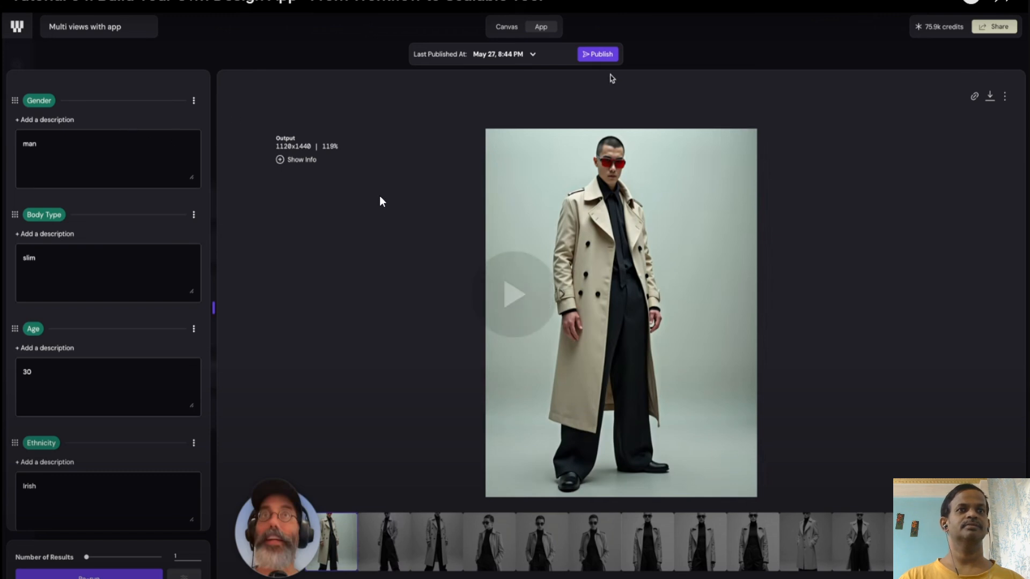
pyautogui.click(379, 192)
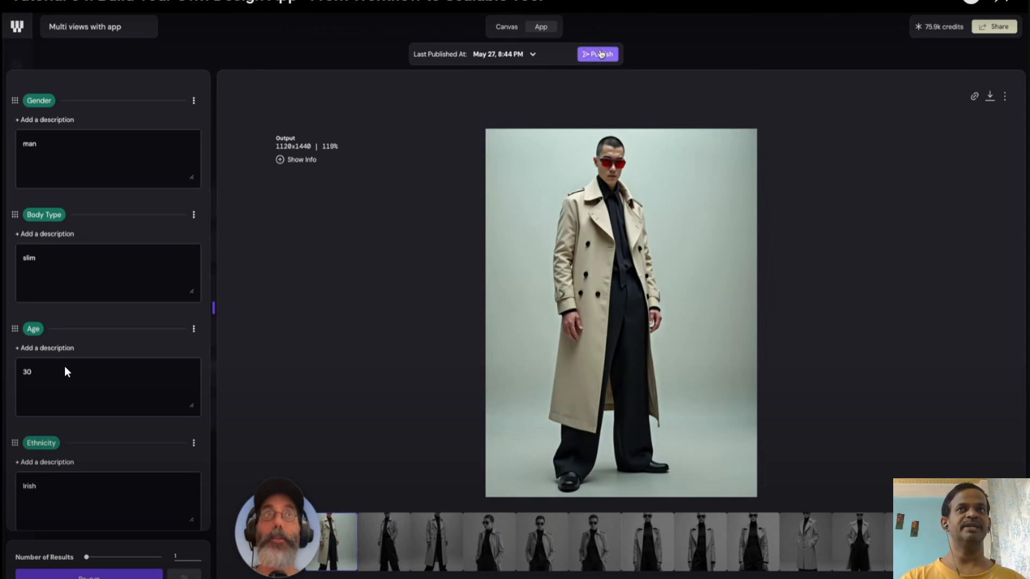
pyautogui.click(182, 370)
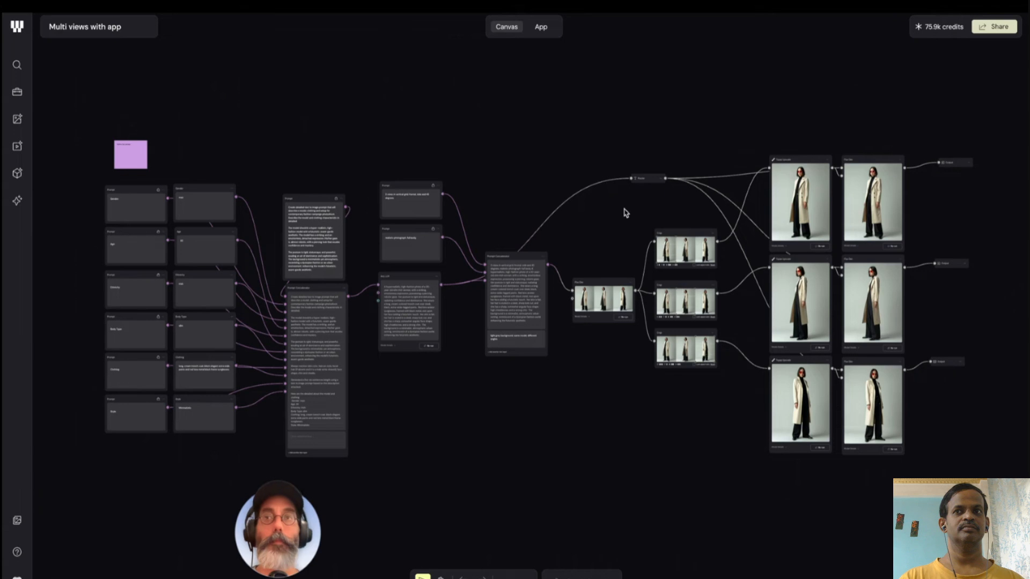
# - Review the complete "Multi views with app" canvas in the closing part of the tutorial and exit full screen
pyautogui.click(394, 327)
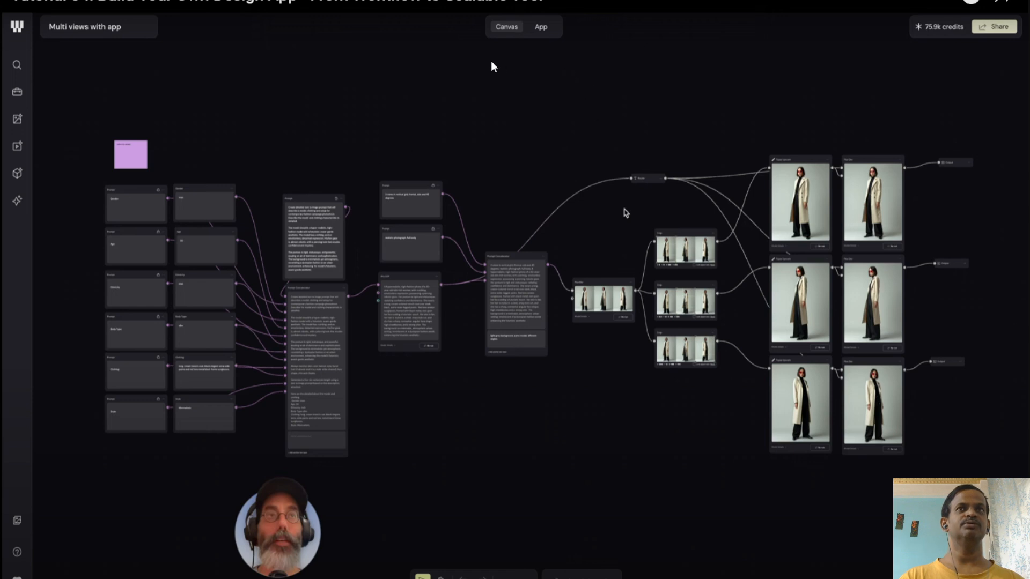
pyautogui.click(588, 205)
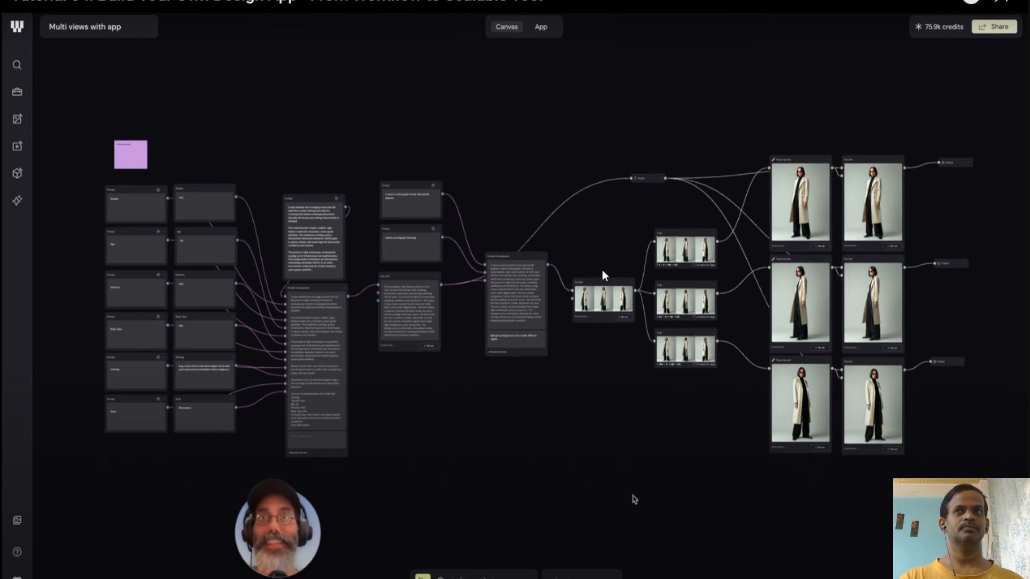
pyautogui.press('Escape')
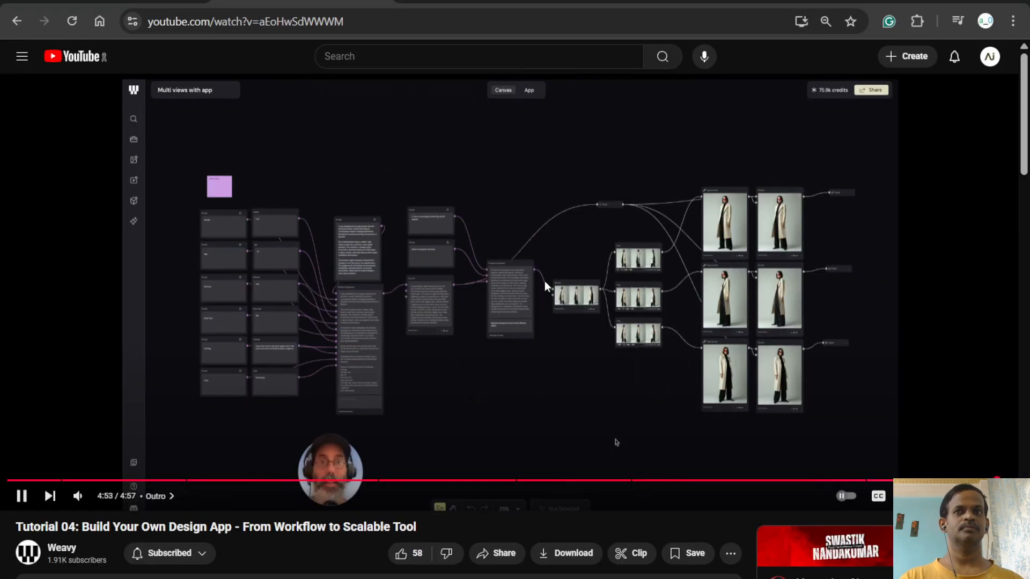
# - Leave the tutorial paused, switch to the Weavy app's workspace and browse further examples in its Workflow library
pyautogui.press('space')
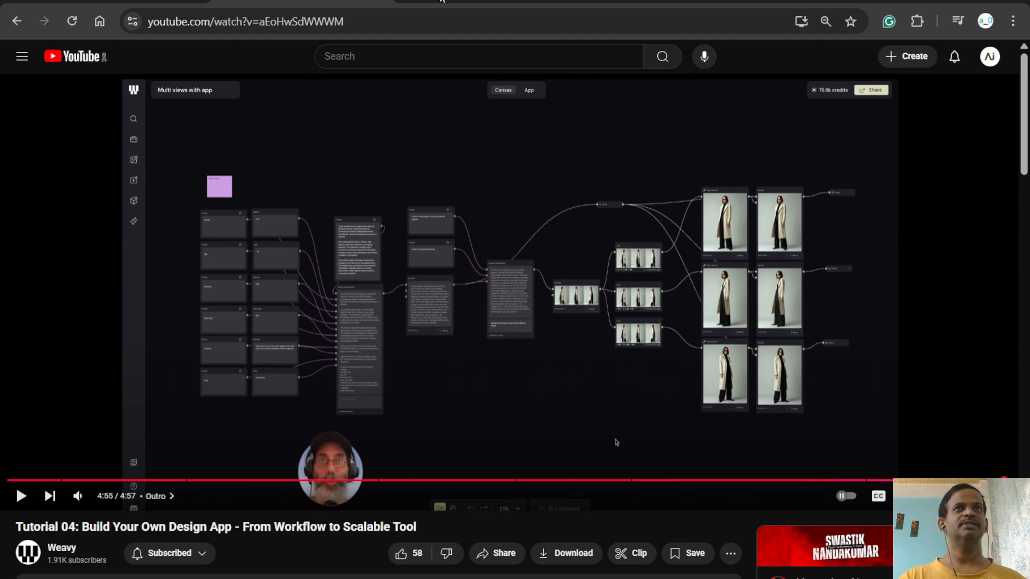
pyautogui.click(442, 1)
pyautogui.scroll(15, 939, 239)
pyautogui.scroll(5, 975, 234)
pyautogui.scroll(10, 1013, 107)
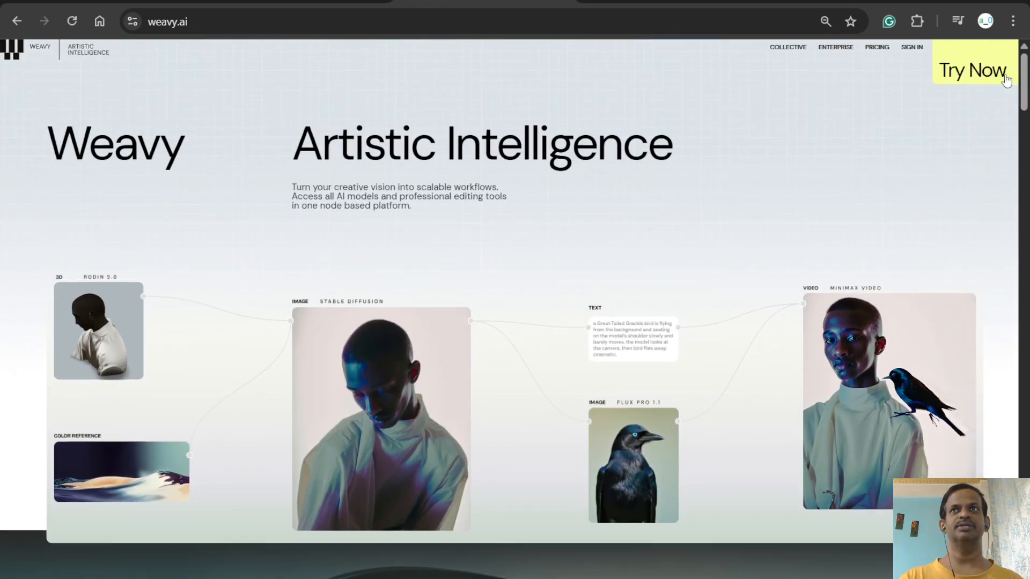
pyautogui.click(1006, 79)
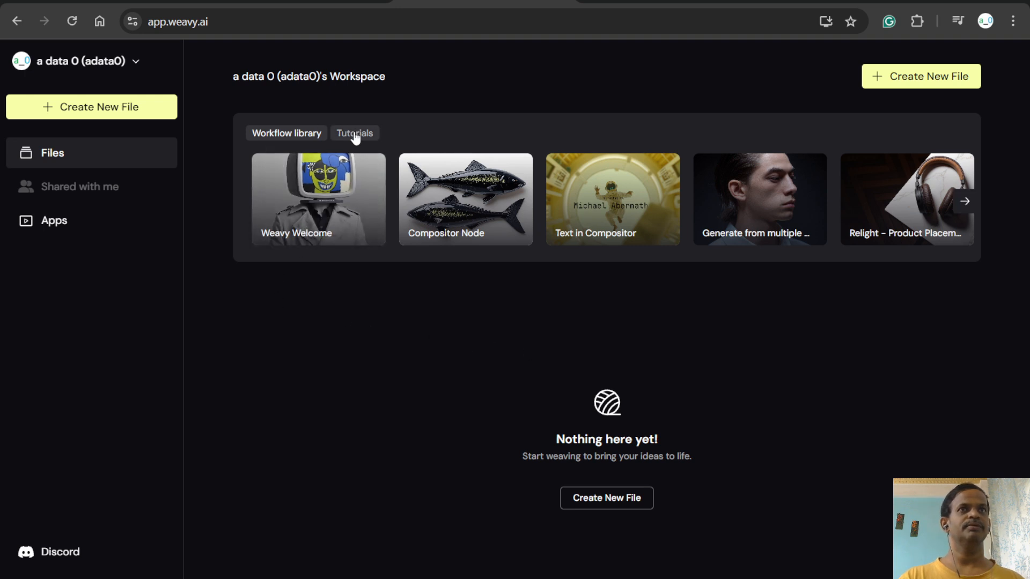
pyautogui.click(964, 204)
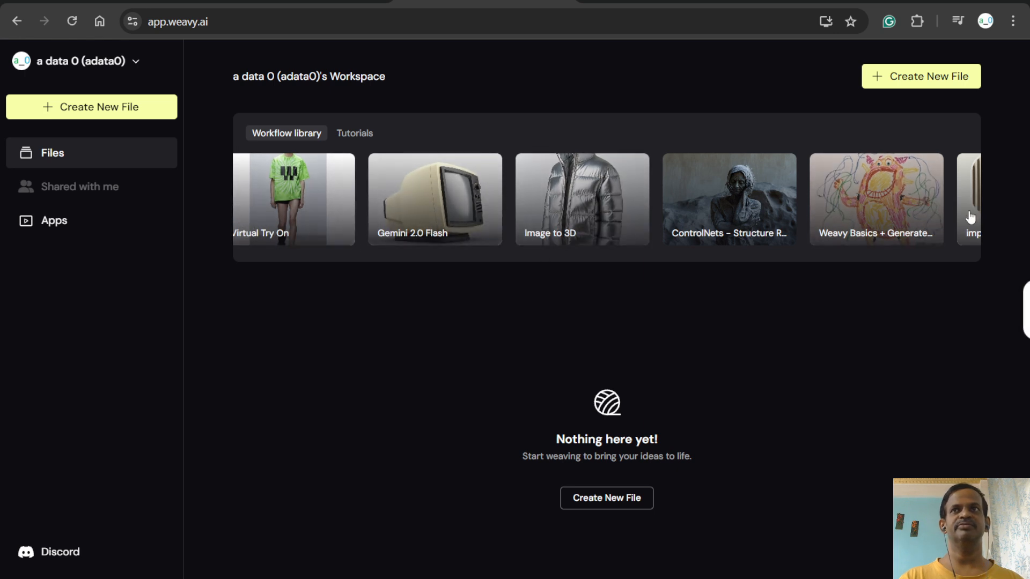
pyautogui.click(595, 1)
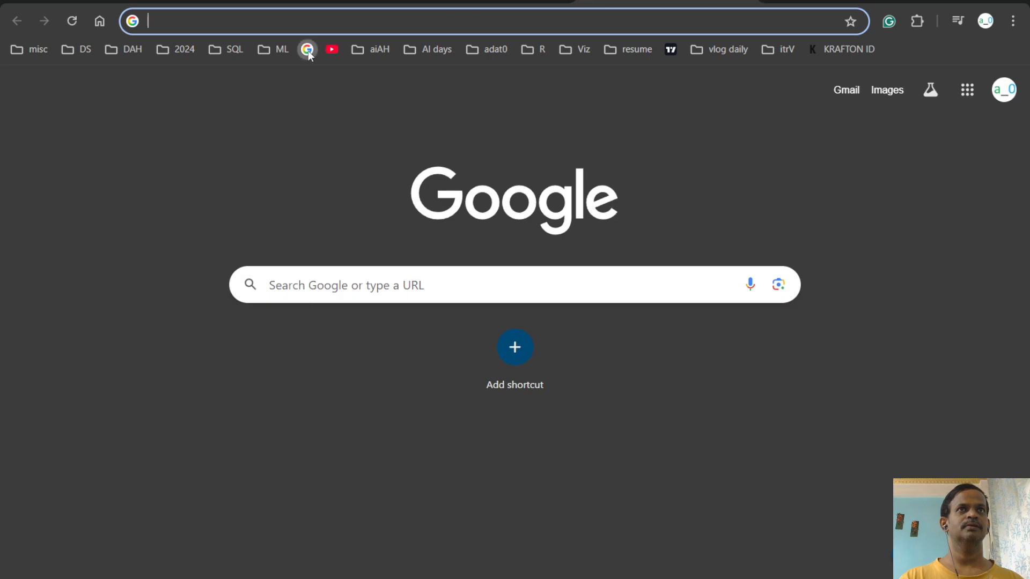
pyautogui.click(307, 49)
pyautogui.click(481, 8)
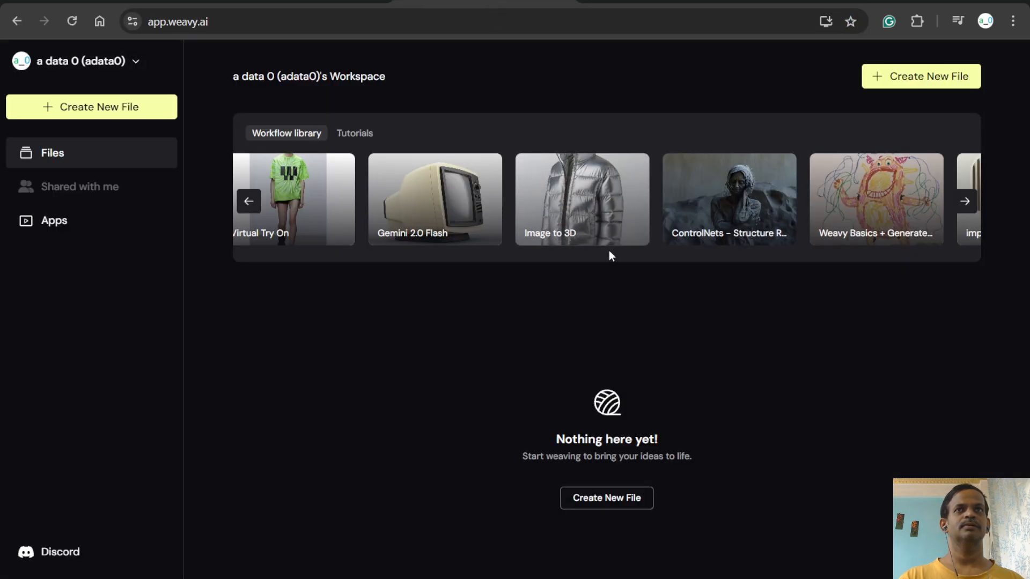
# - Create a new file without the introductory tutorial and name it "test"
pyautogui.click(619, 489)
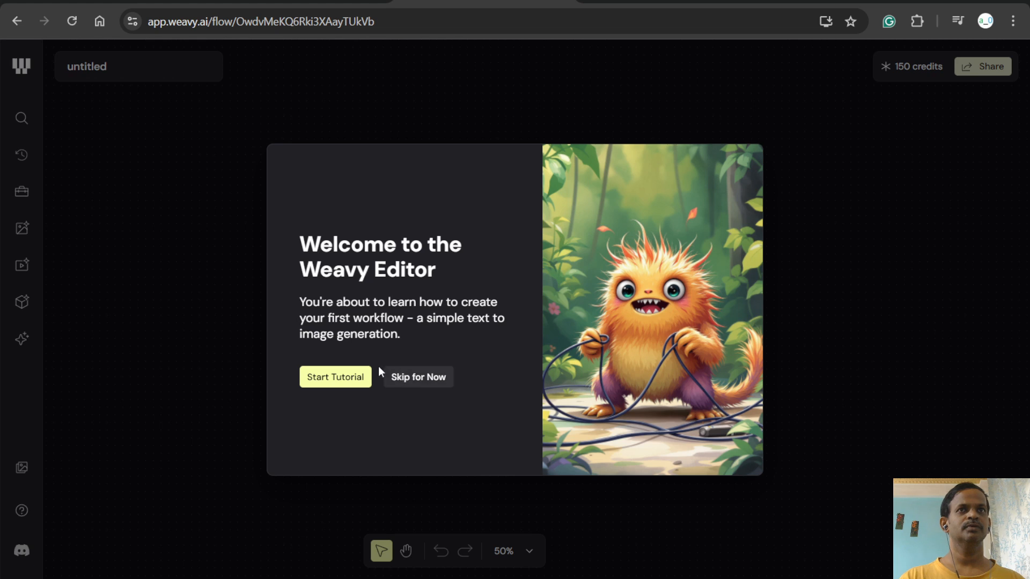
pyautogui.click(408, 377)
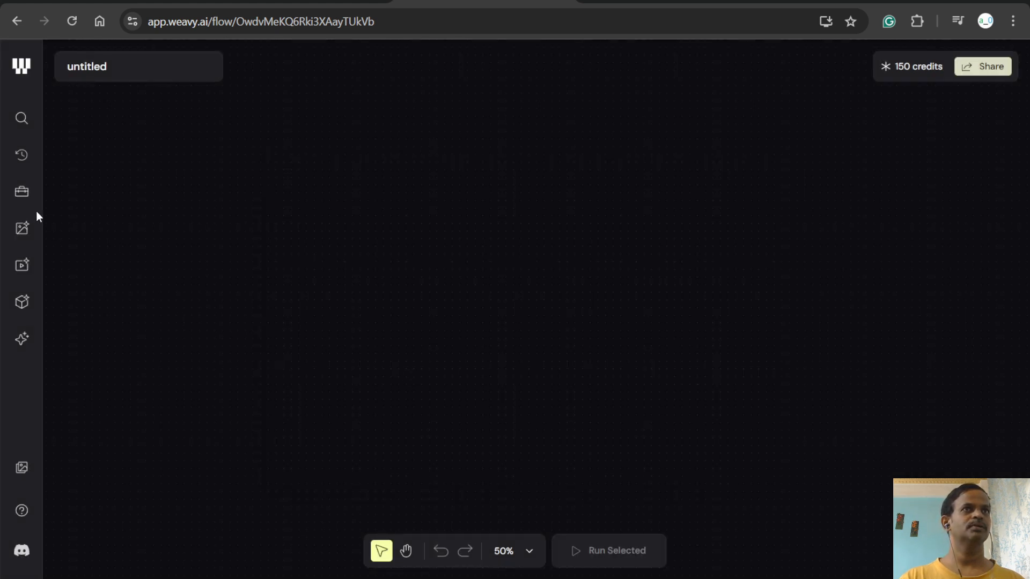
pyautogui.doubleClick(107, 67)
pyautogui.write('test')
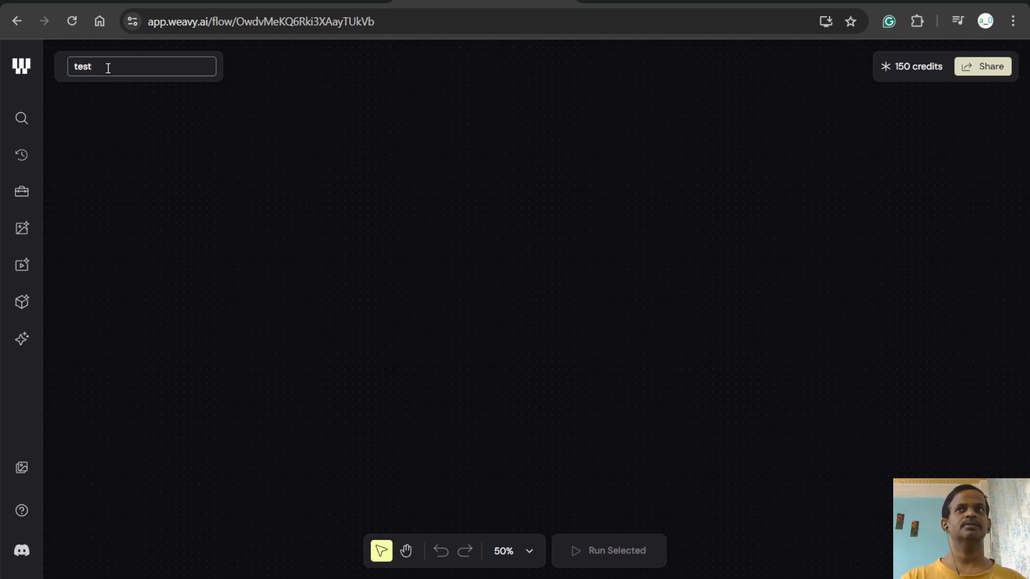
pyautogui.press('Return')
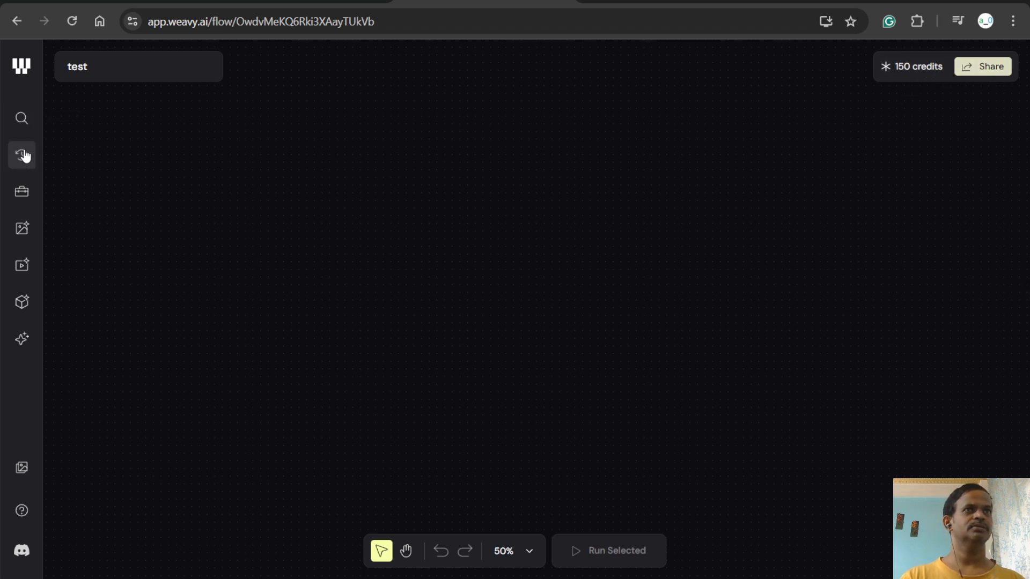
# - Examine the available nodes under Quick access and the Toolbox's Editing, Text tools, Helpers and Datatypes groups
pyautogui.click(19, 120)
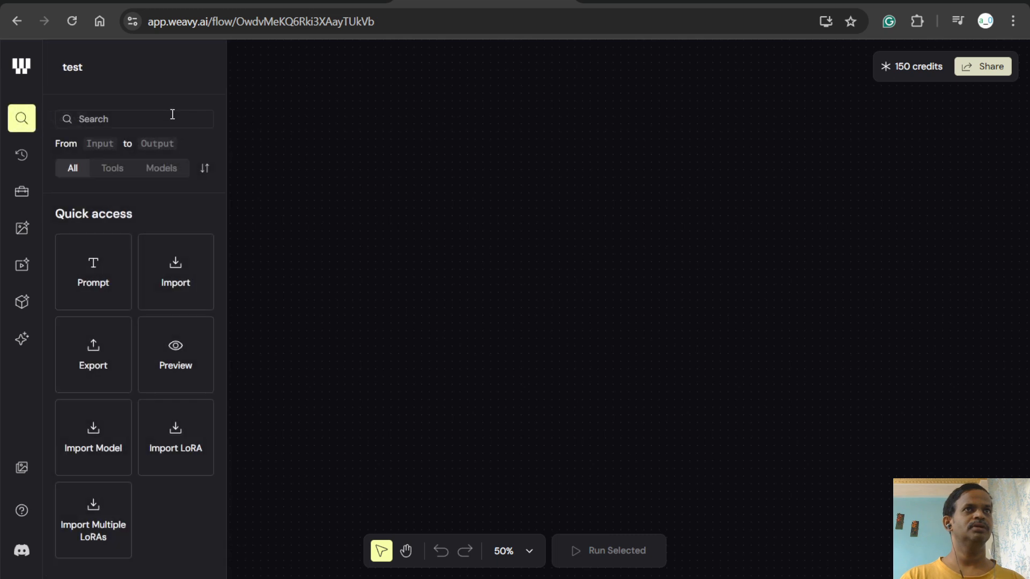
pyautogui.scroll(-2, 107, 231)
pyautogui.scroll(2, 111, 238)
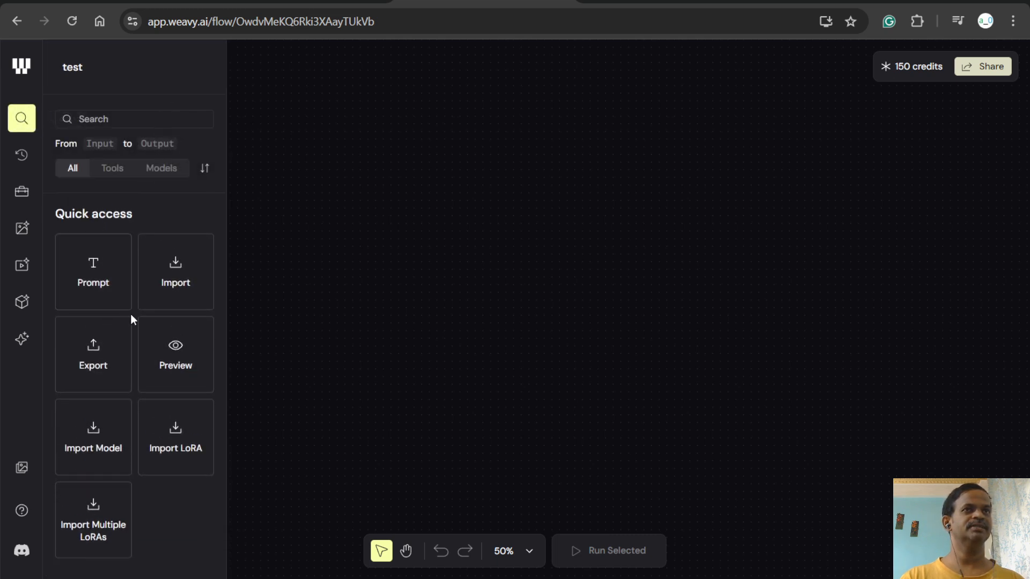
pyautogui.scroll(-4, 122, 316)
pyautogui.scroll(-3, 108, 324)
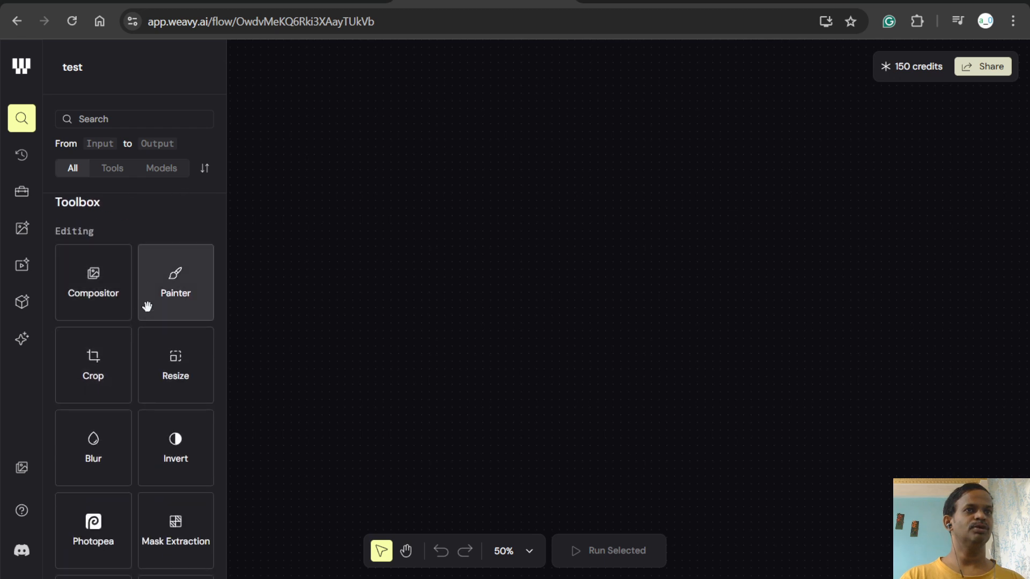
pyautogui.scroll(-3, 200, 357)
pyautogui.scroll(-3, 193, 376)
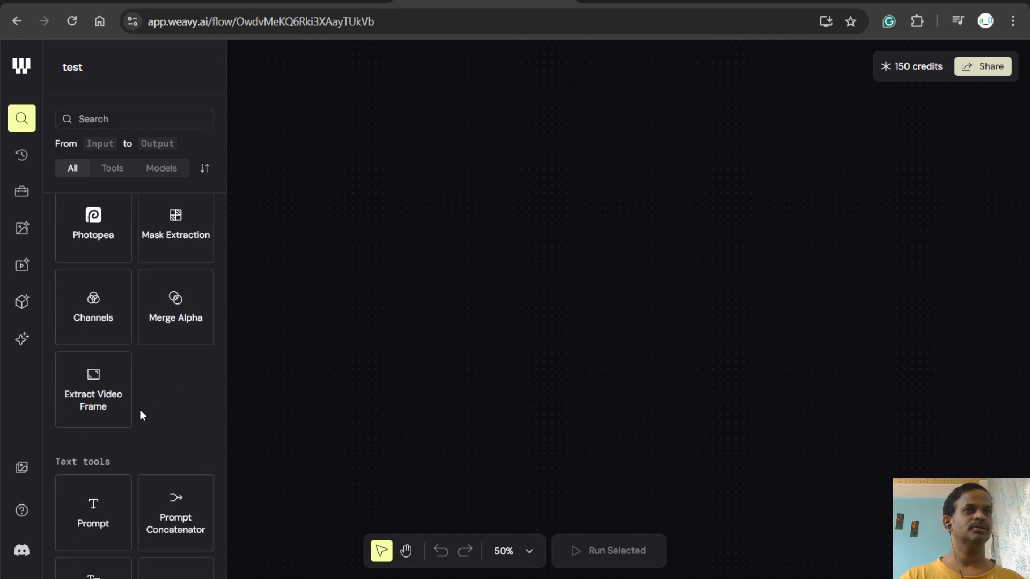
pyautogui.scroll(-2, 110, 421)
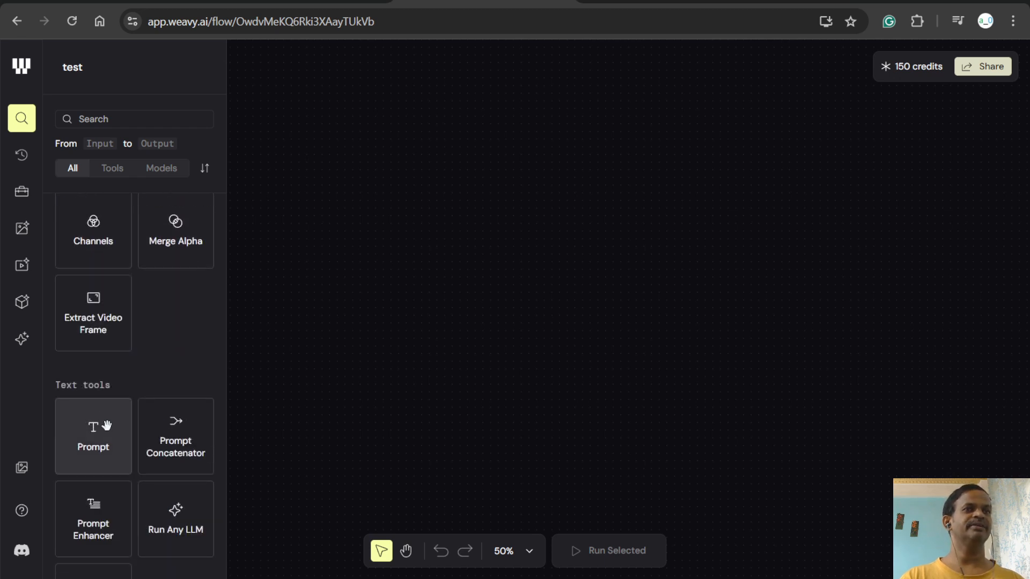
pyautogui.moveTo(155, 418)
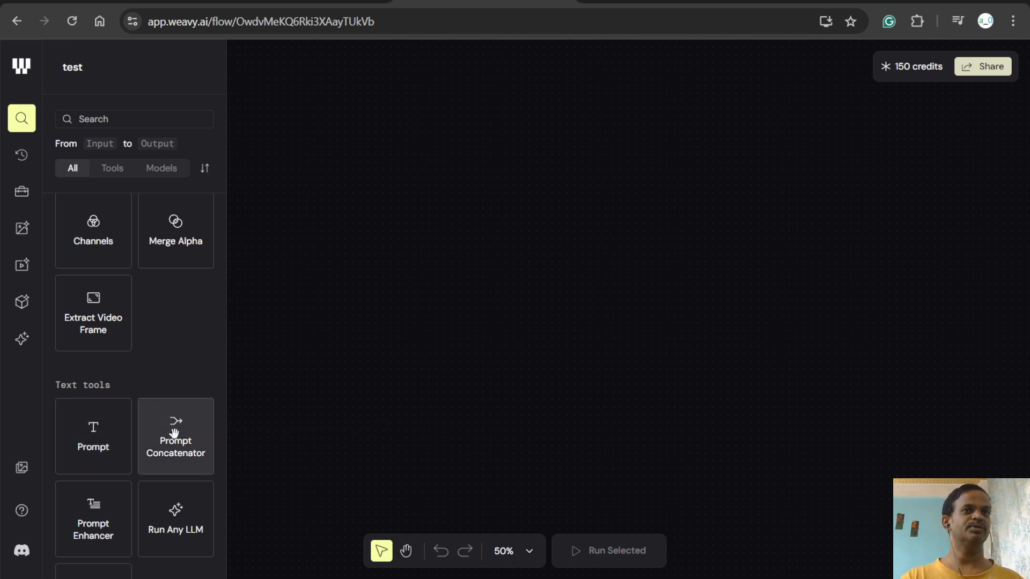
pyautogui.scroll(-2, 175, 434)
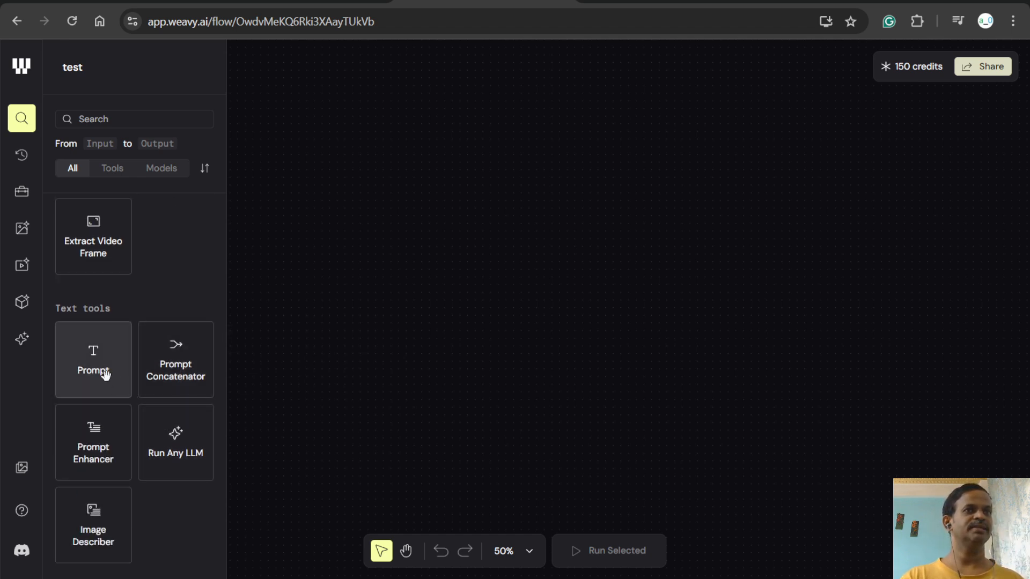
pyautogui.scroll(-5, 168, 419)
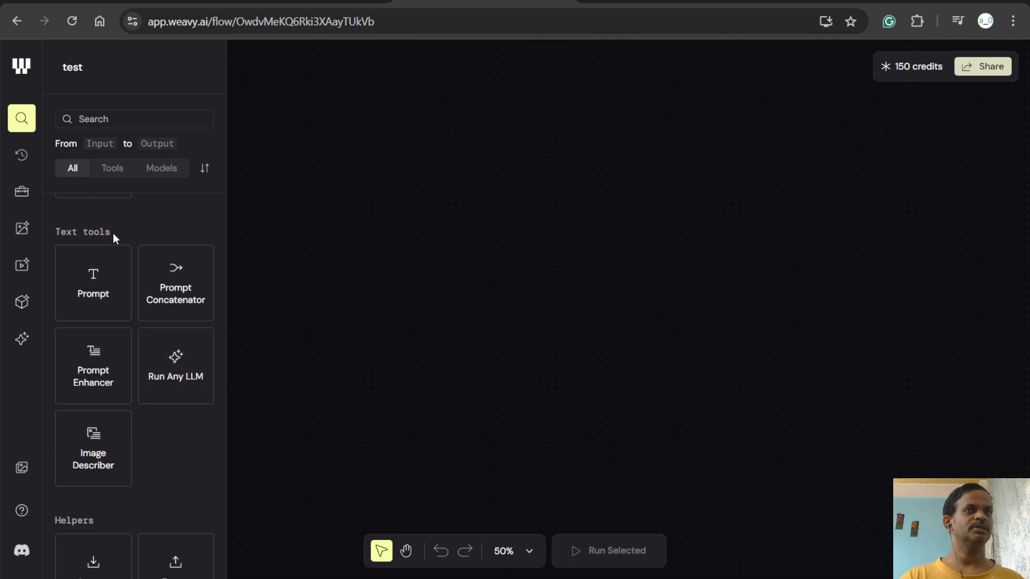
pyautogui.scroll(-12, 99, 387)
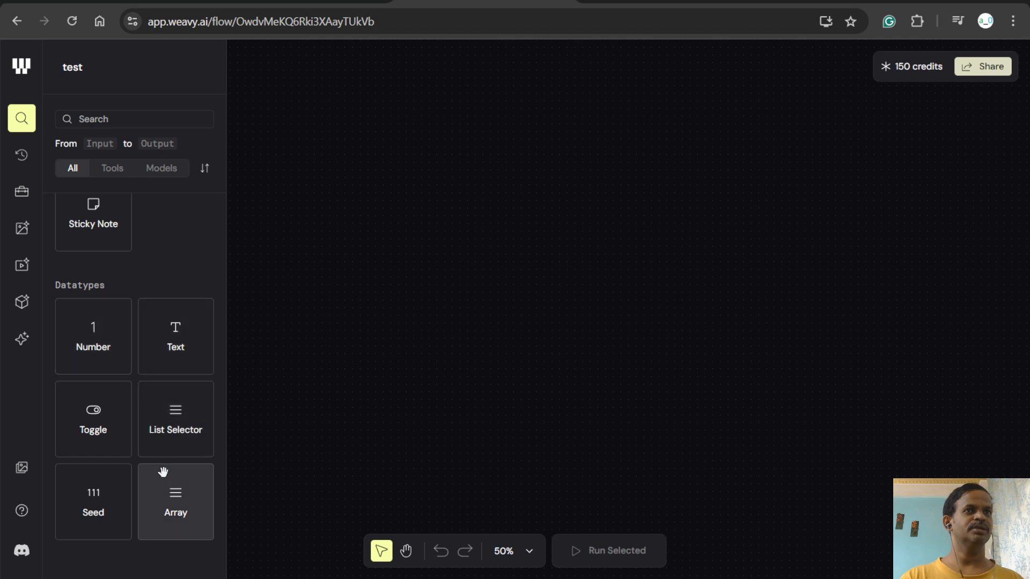
# - Examine the Image Models for generating from text, vector graphics, editing images and generating from an image
pyautogui.scroll(-7, 163, 472)
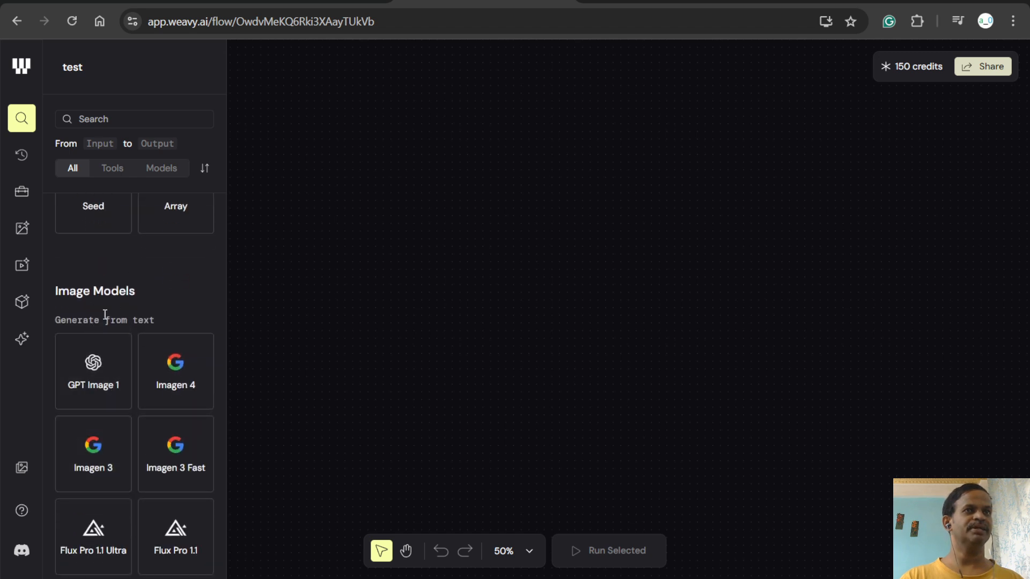
pyautogui.scroll(-16, 121, 386)
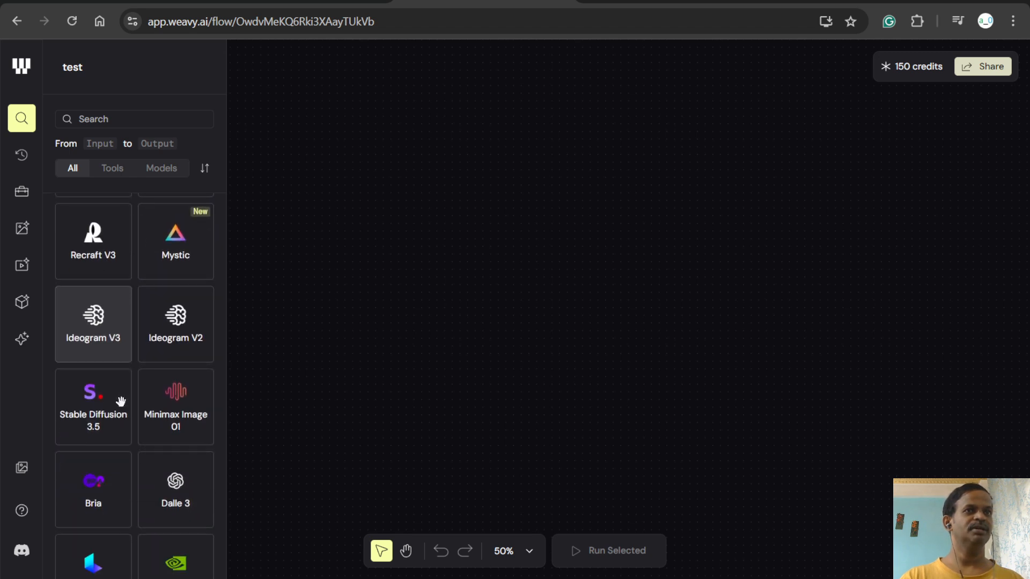
pyautogui.scroll(-3, 124, 402)
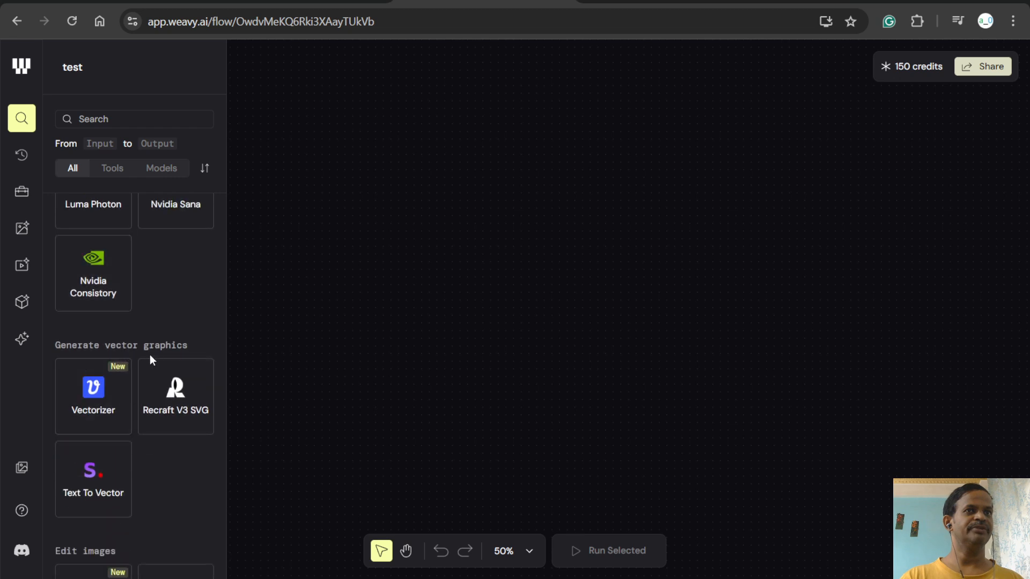
pyautogui.scroll(-5, 165, 414)
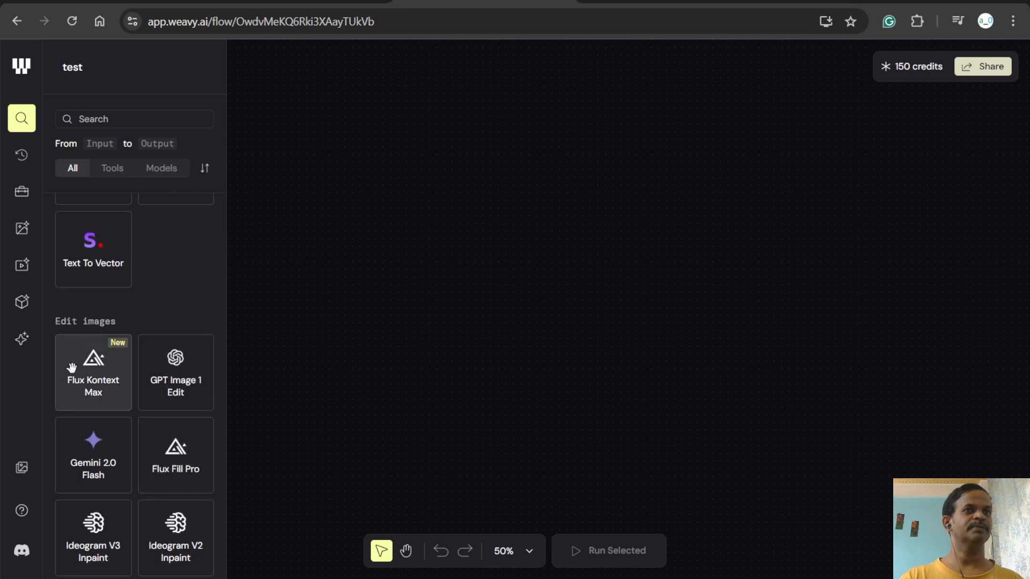
pyautogui.scroll(-6, 177, 394)
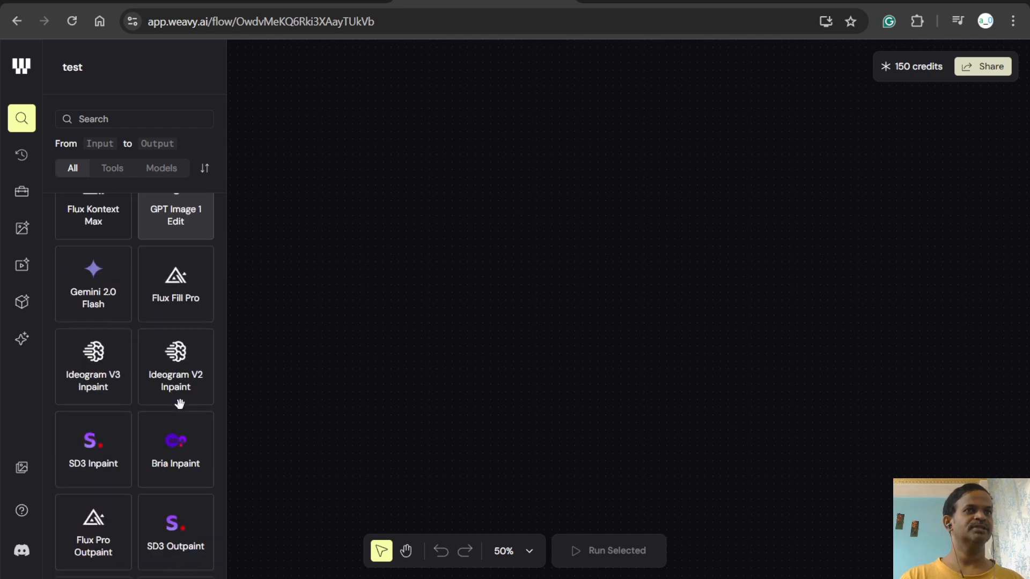
pyautogui.scroll(-9, 181, 411)
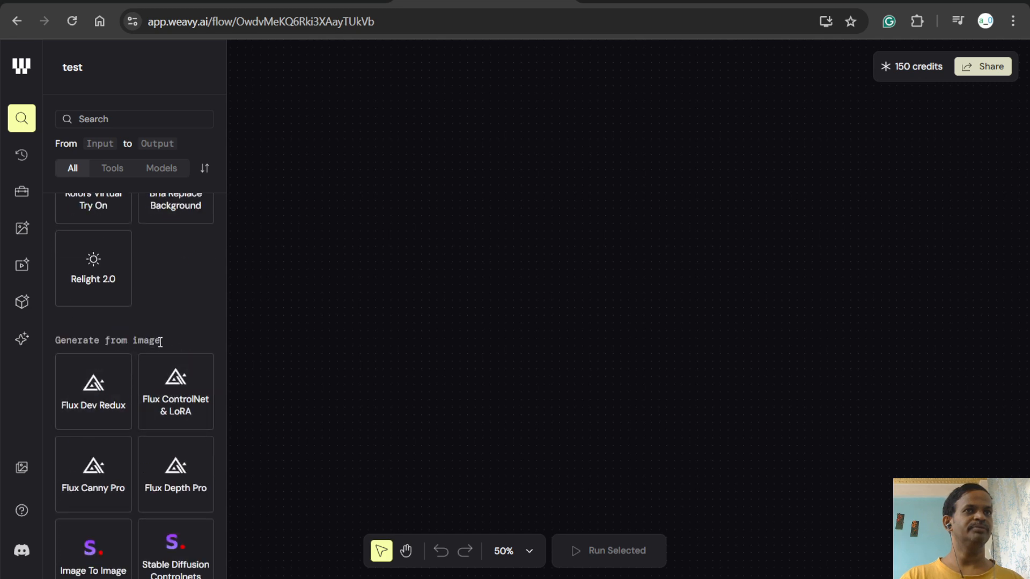
pyautogui.scroll(-3, 110, 408)
pyautogui.scroll(1, 110, 317)
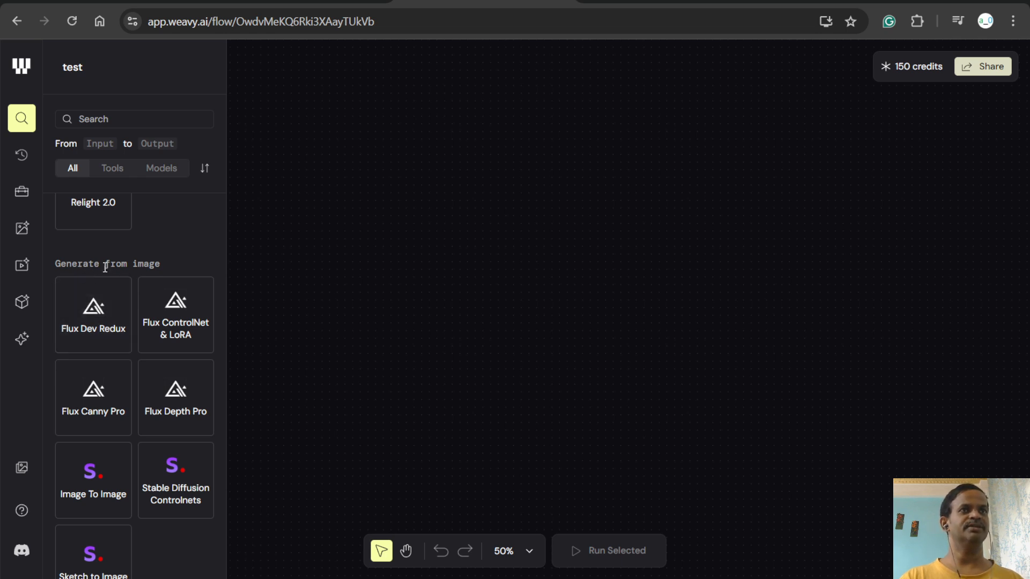
pyautogui.scroll(-1, 148, 426)
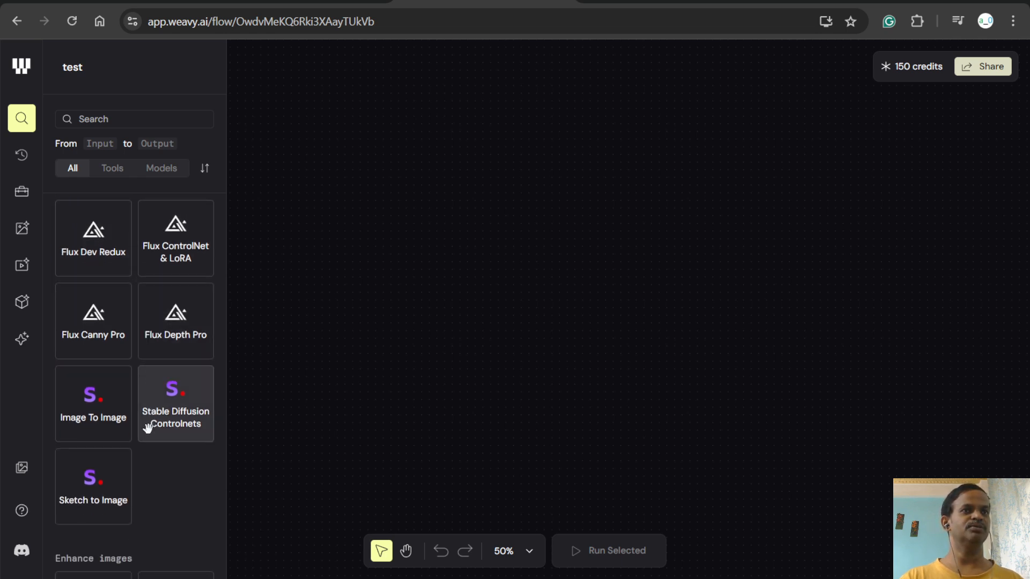
pyautogui.scroll(8, 134, 418)
pyautogui.scroll(5, 126, 394)
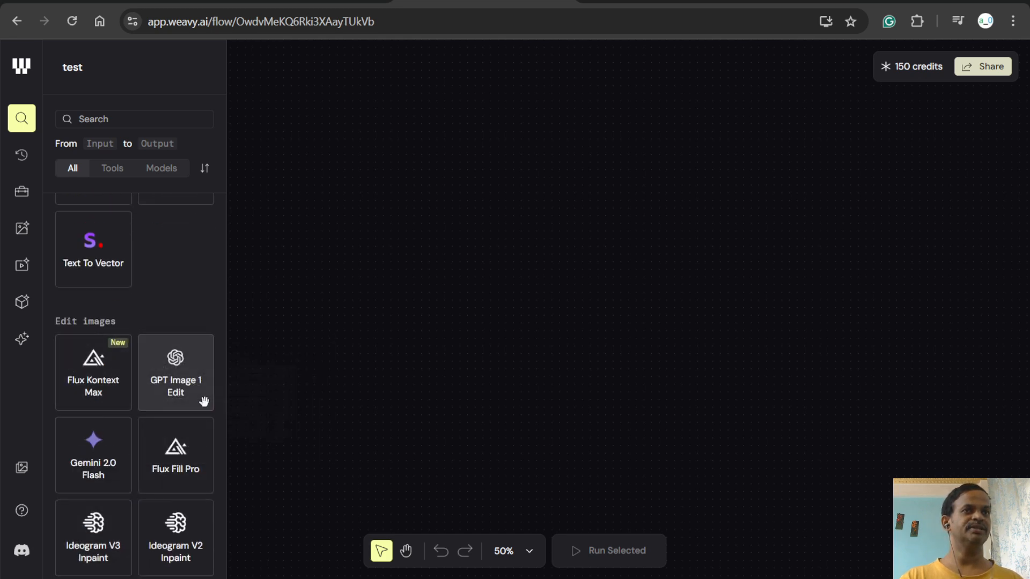
# - Compare the descriptions and credit costs of image models such as Gemini 2.0 Flash, Vectorizer, Luma Photon, Mystic and Ideogram V2
pyautogui.moveTo(91, 374)
pyautogui.moveTo(182, 369)
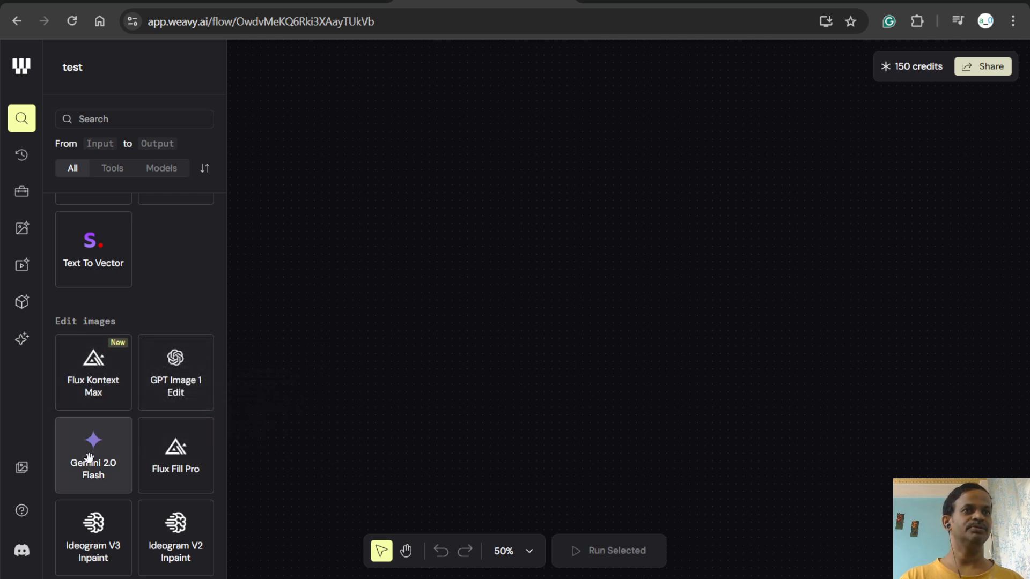
pyautogui.moveTo(89, 457)
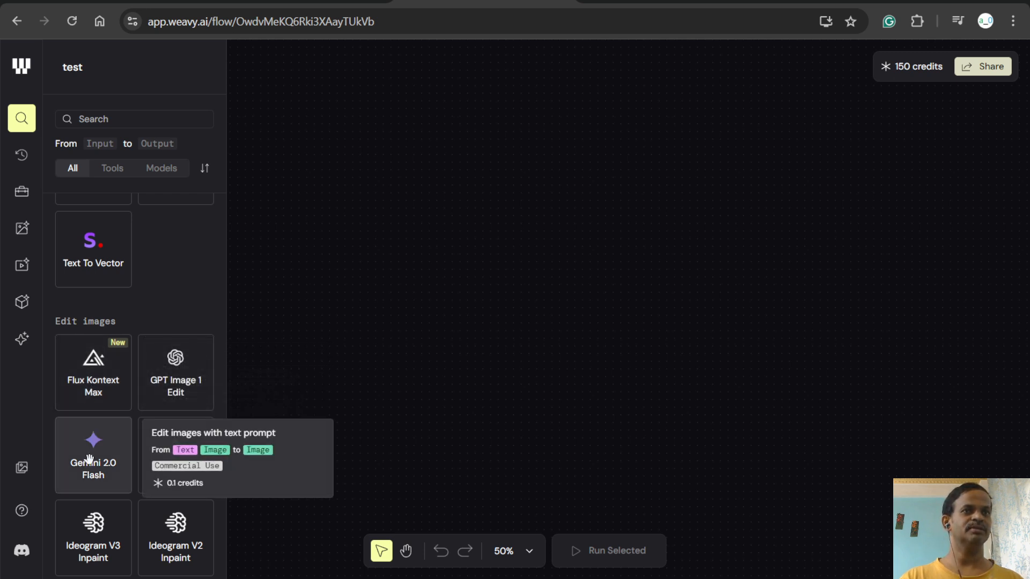
pyautogui.scroll(-5, 90, 457)
pyautogui.scroll(7, 94, 440)
pyautogui.moveTo(87, 335)
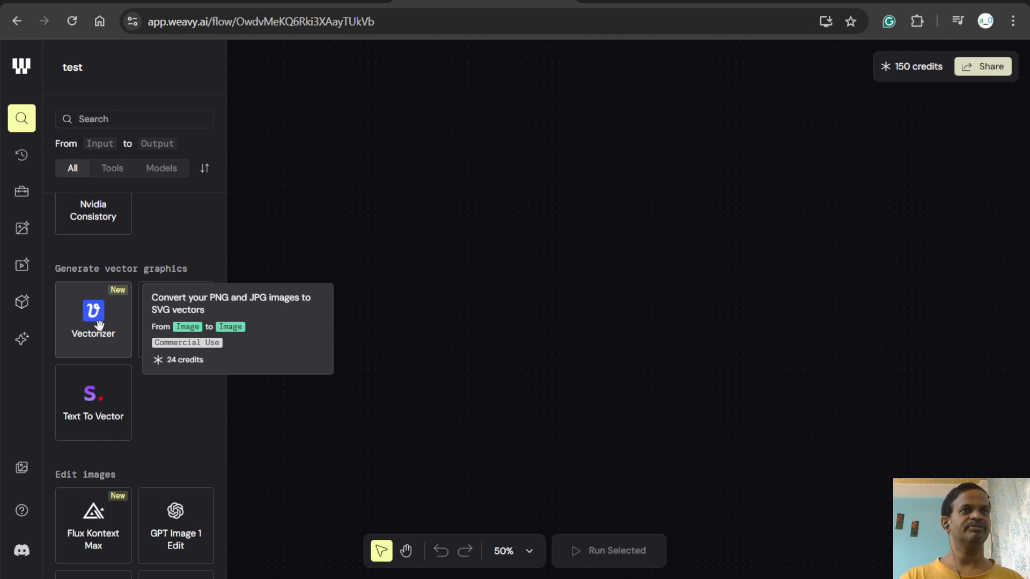
pyautogui.scroll(4, 100, 325)
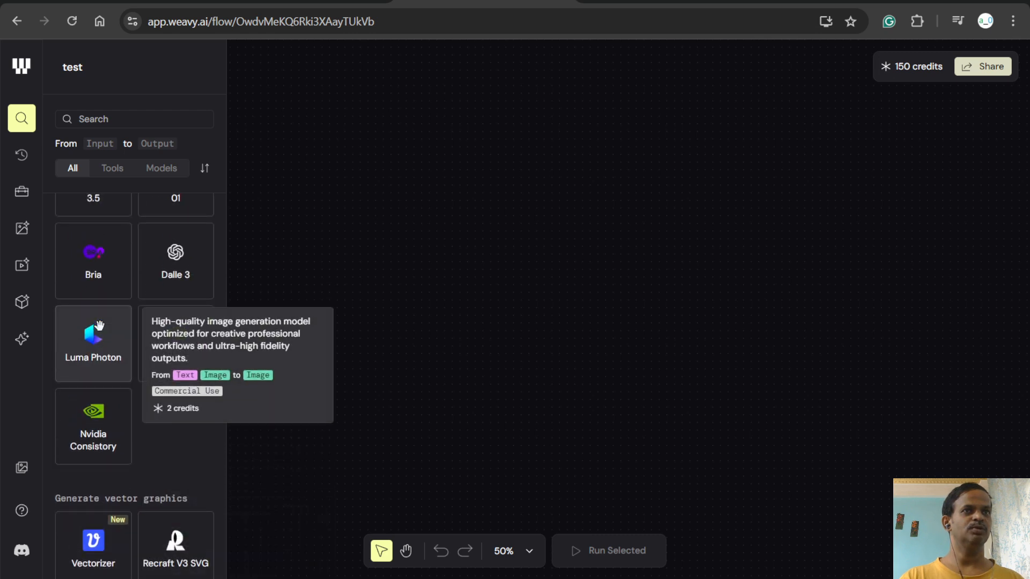
pyautogui.scroll(4, 99, 325)
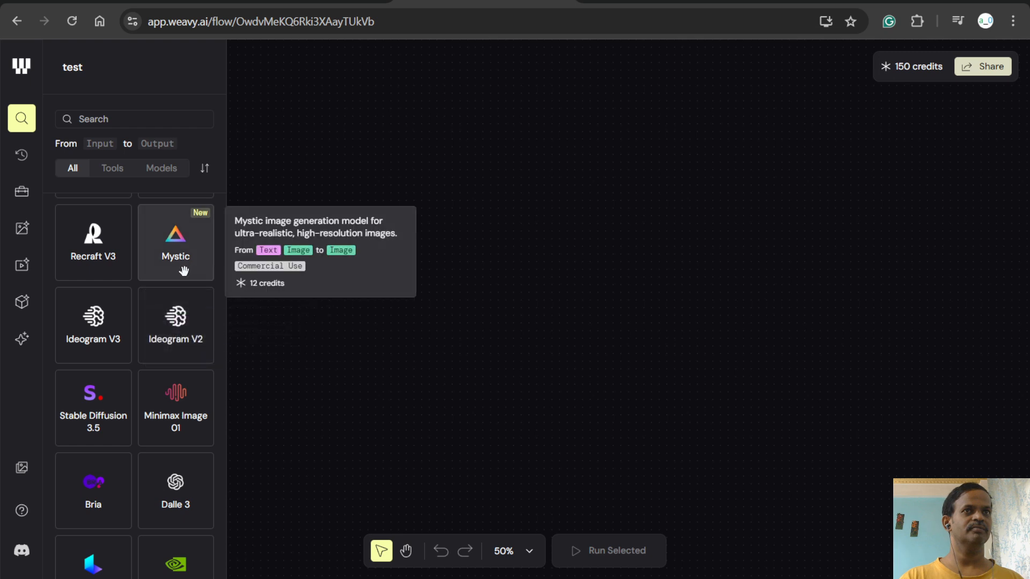
pyautogui.moveTo(173, 310)
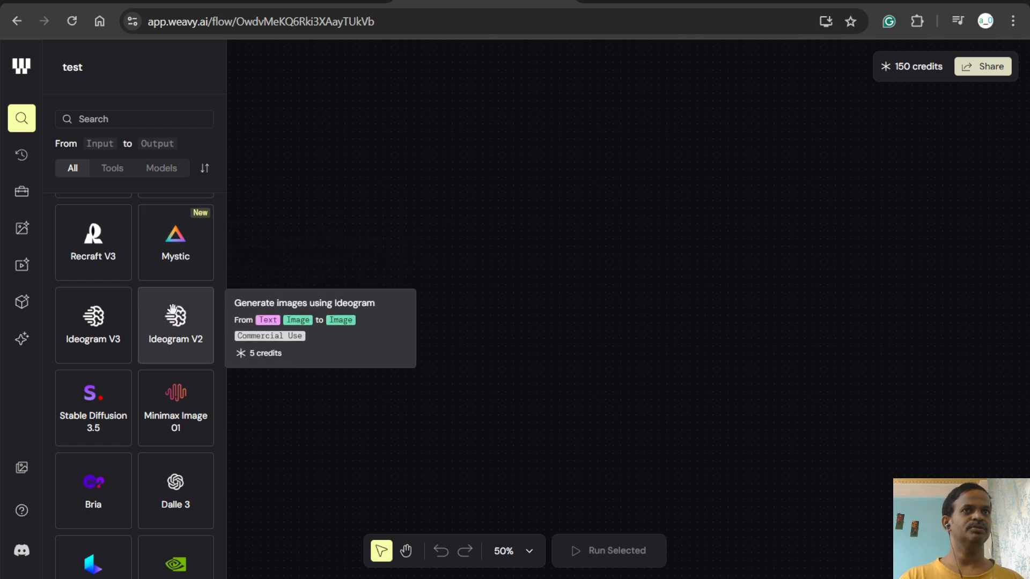
pyautogui.scroll(-3, 173, 310)
pyautogui.scroll(8, 171, 306)
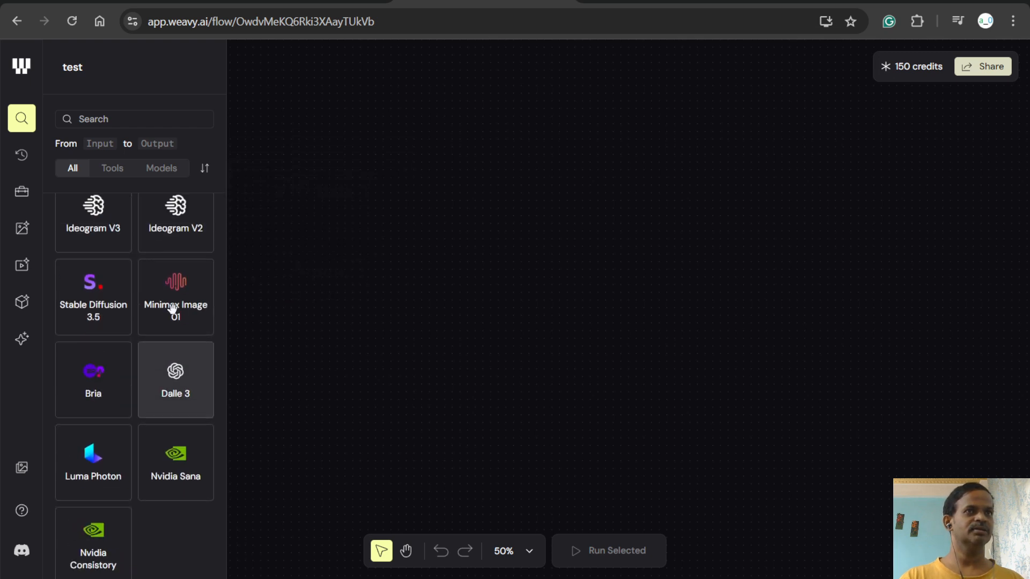
# - Review the Toolbox's Helpers, Text tools and Editing nodes again, back up to the Quick access group
pyautogui.scroll(2, 171, 304)
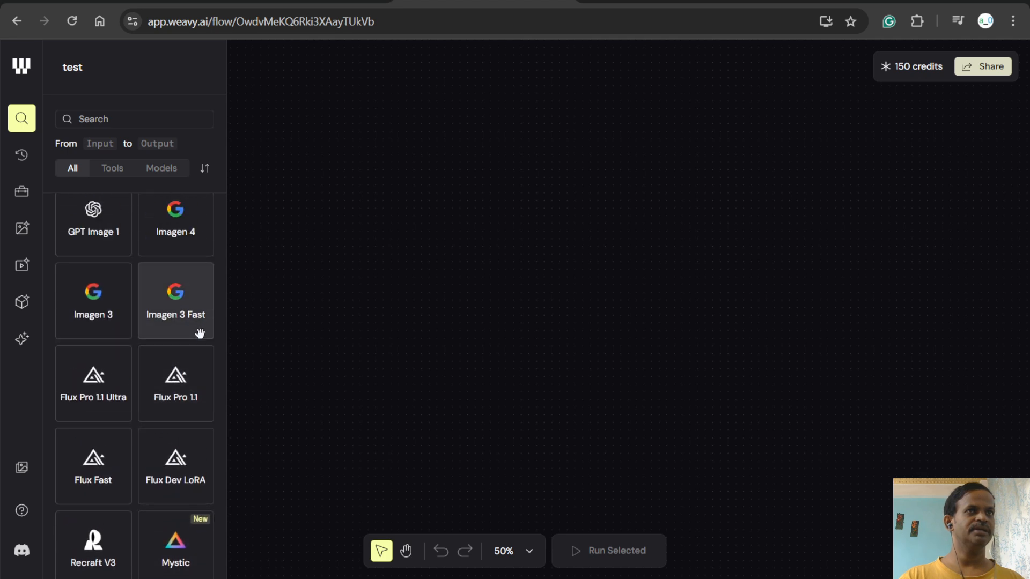
pyautogui.scroll(3, 185, 330)
pyautogui.scroll(10, 184, 329)
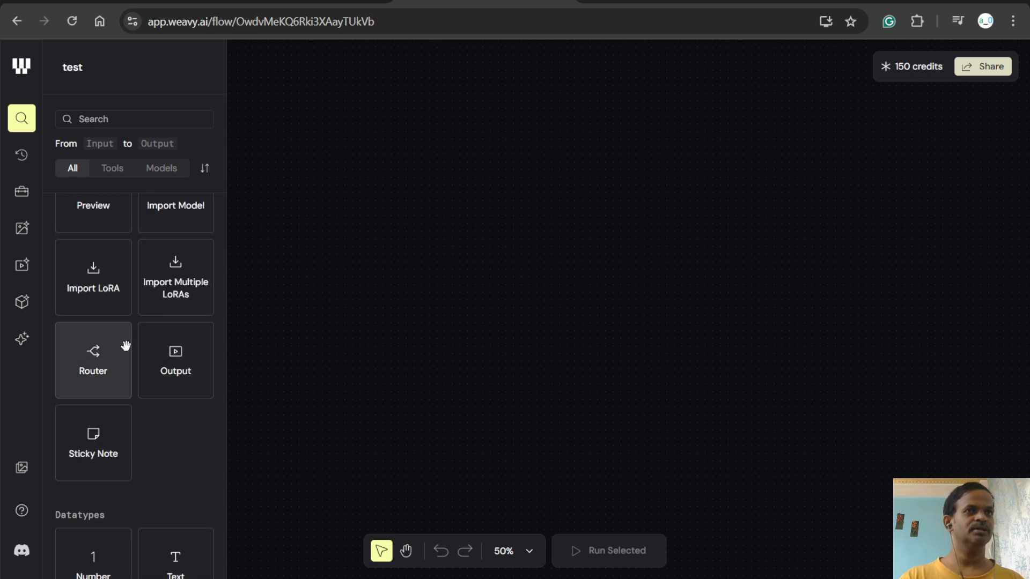
pyautogui.scroll(7, 123, 360)
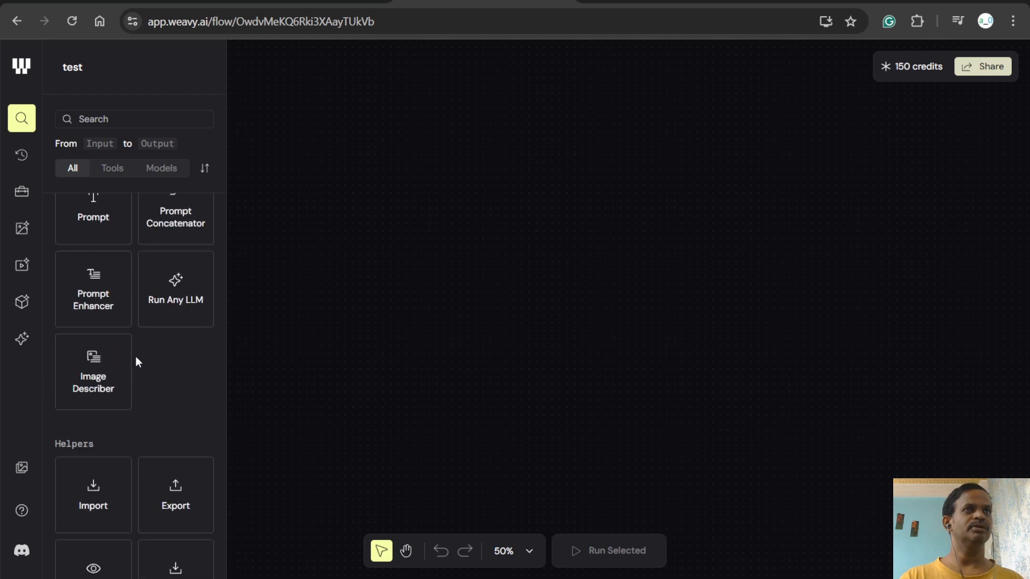
pyautogui.scroll(-3, 80, 445)
pyautogui.scroll(7, 114, 357)
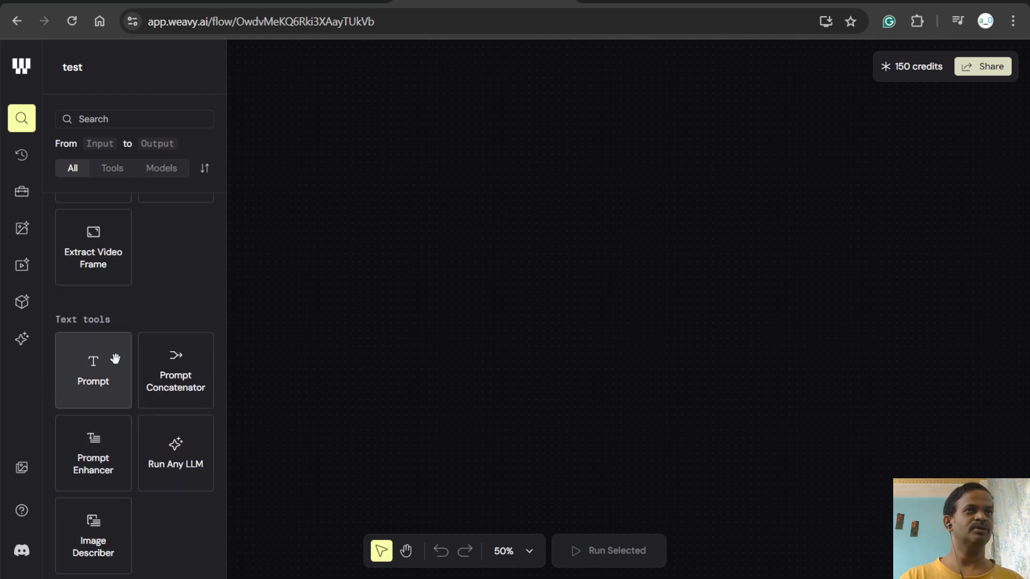
pyautogui.scroll(10, 102, 374)
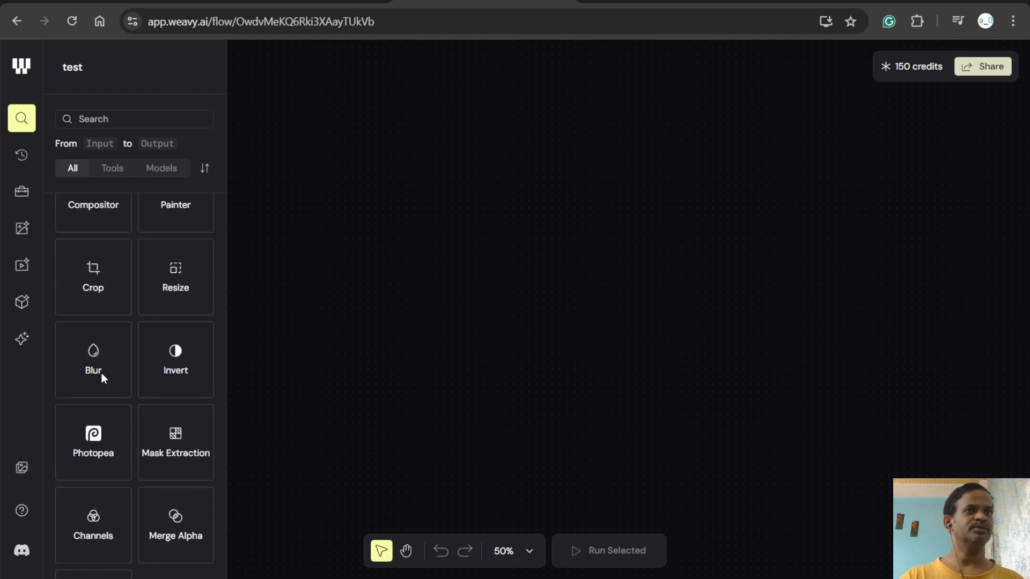
pyautogui.scroll(-2, 110, 455)
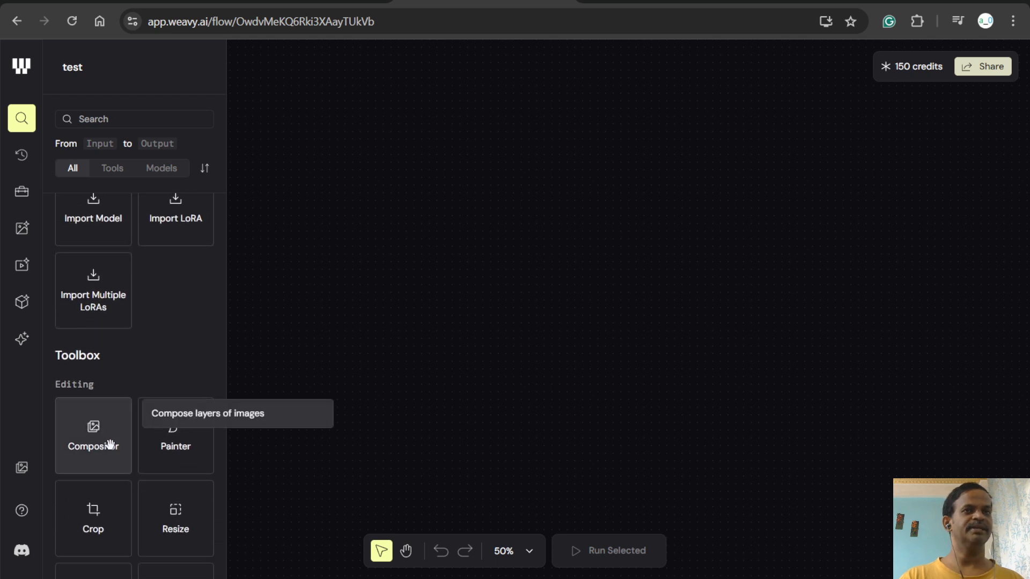
pyautogui.scroll(-3, 109, 443)
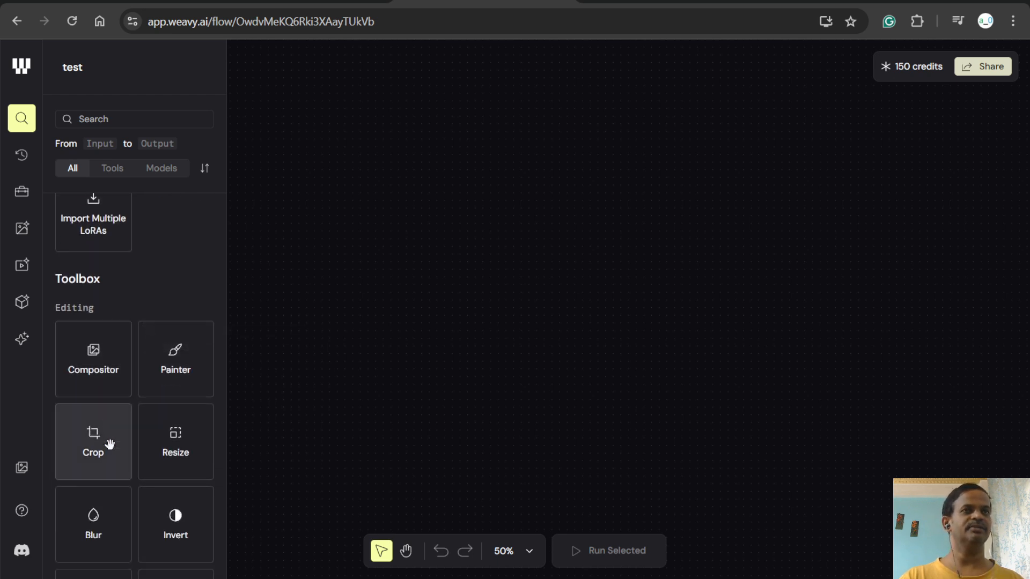
pyautogui.scroll(3, 110, 444)
pyautogui.scroll(6, 123, 435)
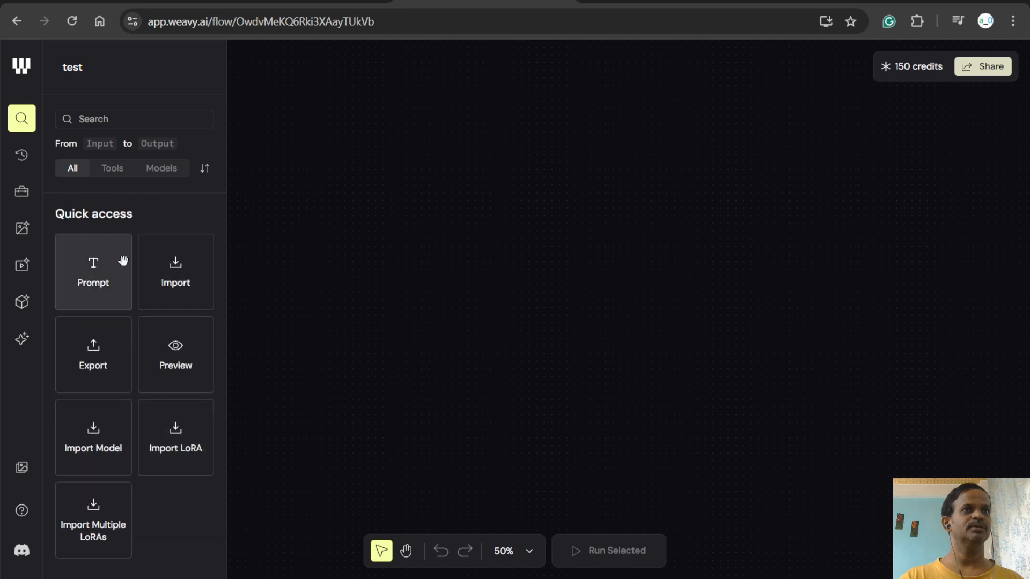
# - Examine the Image Models through to the Enhance images group, including the description and credit cost of Recraft Crisp Upscale
pyautogui.scroll(-20, 161, 429)
pyautogui.scroll(-10, 166, 472)
pyautogui.scroll(5, 166, 471)
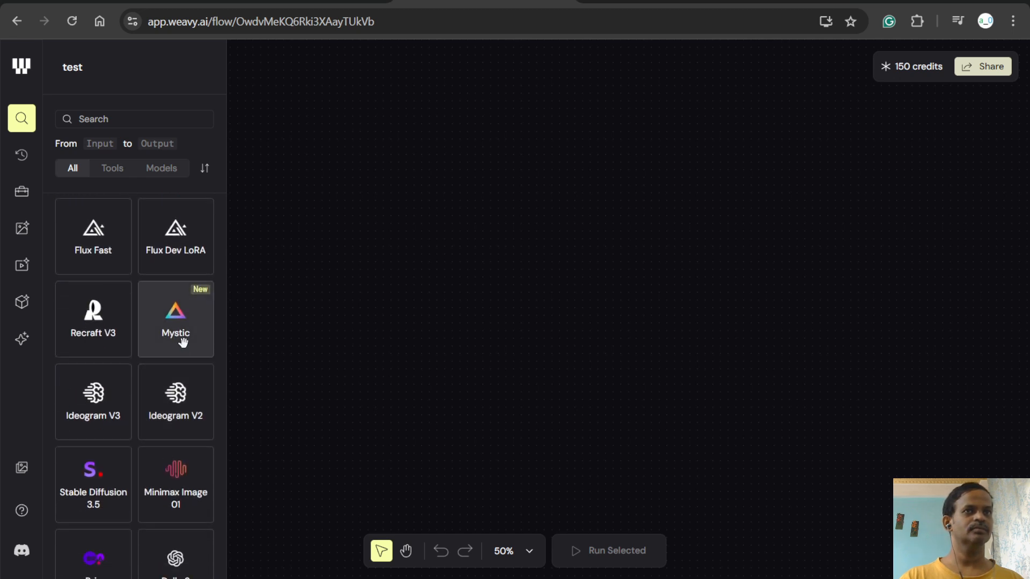
pyautogui.scroll(-5, 181, 351)
pyautogui.scroll(-3, 181, 351)
pyautogui.scroll(2, 181, 353)
pyautogui.scroll(-5, 181, 353)
pyautogui.scroll(-8, 180, 352)
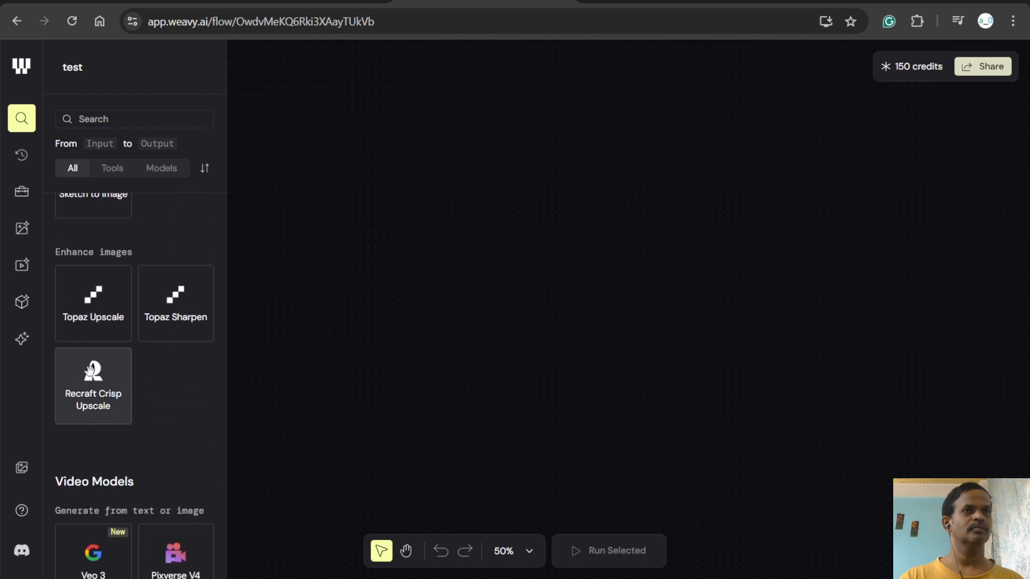
pyautogui.moveTo(85, 378)
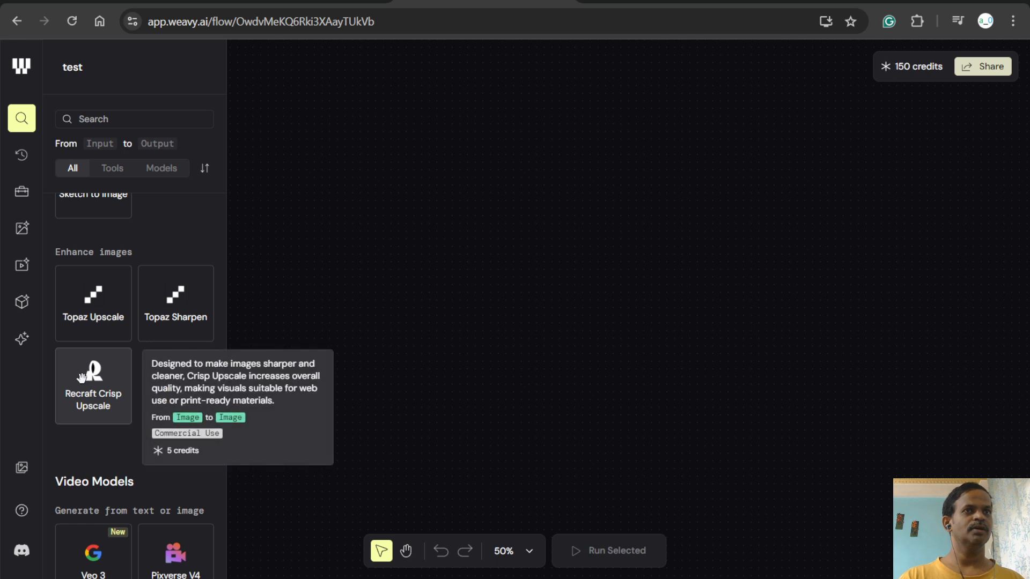
# - Compare the descriptions and credit costs of text-or-image video models such as Pixverse V4, Runway Gen-3 and Veo 2
pyautogui.scroll(-5, 119, 361)
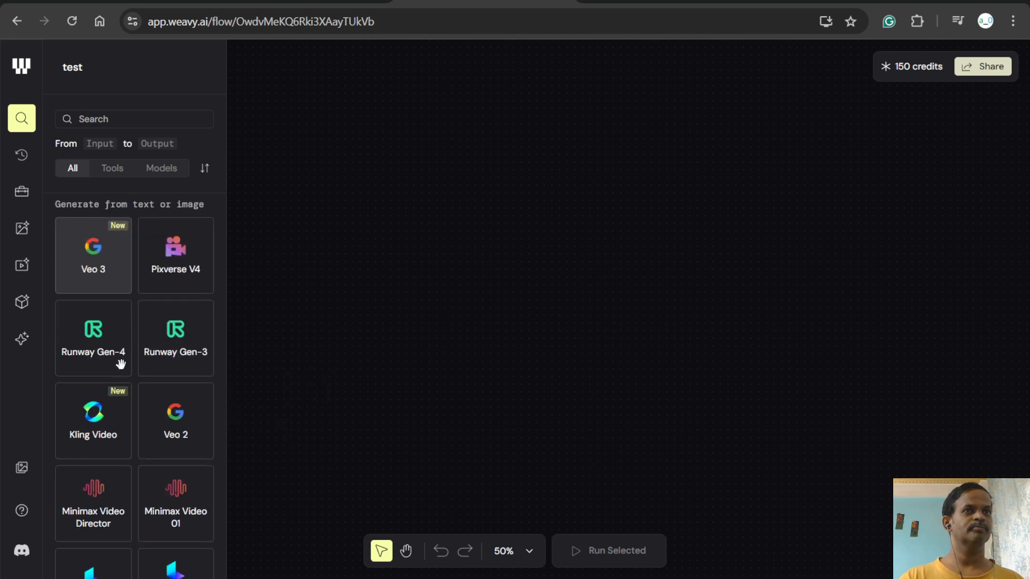
pyautogui.moveTo(98, 272)
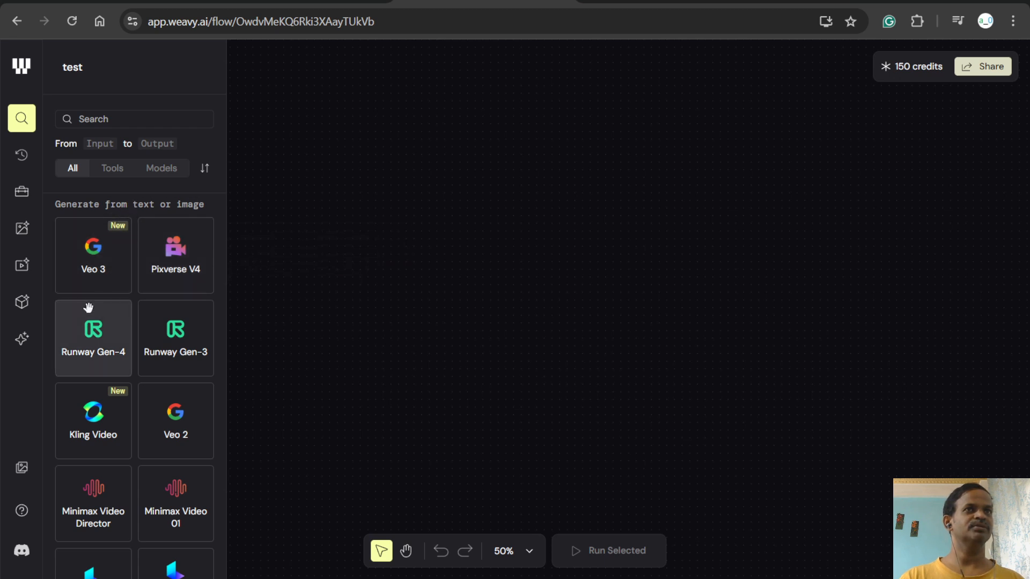
pyautogui.moveTo(156, 283)
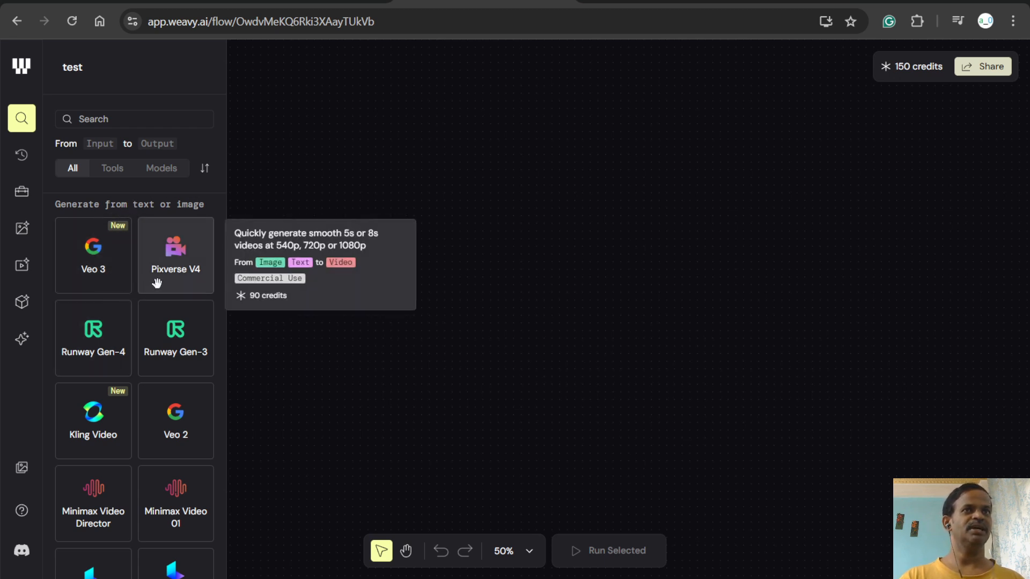
pyautogui.moveTo(167, 328)
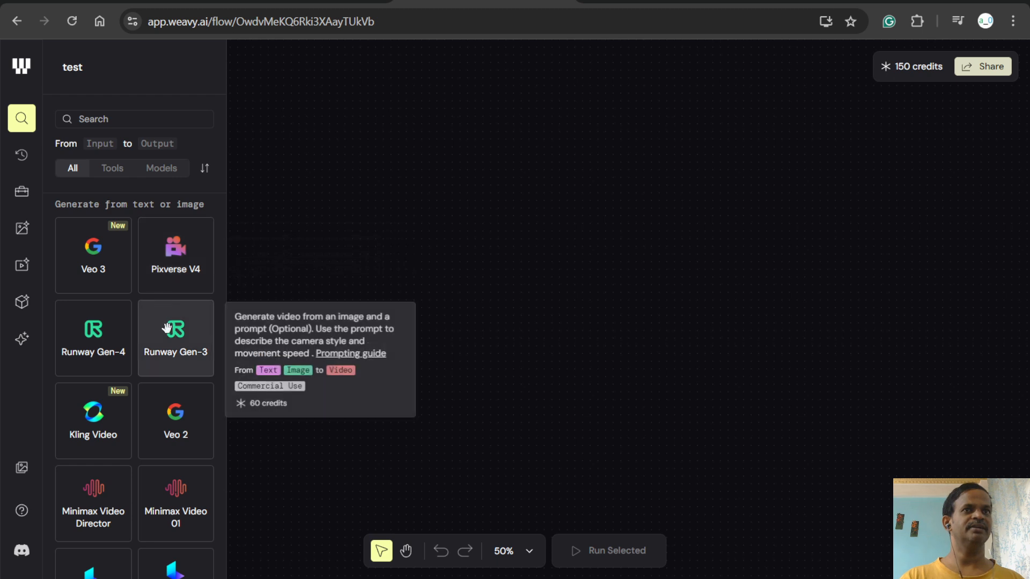
pyautogui.moveTo(108, 327)
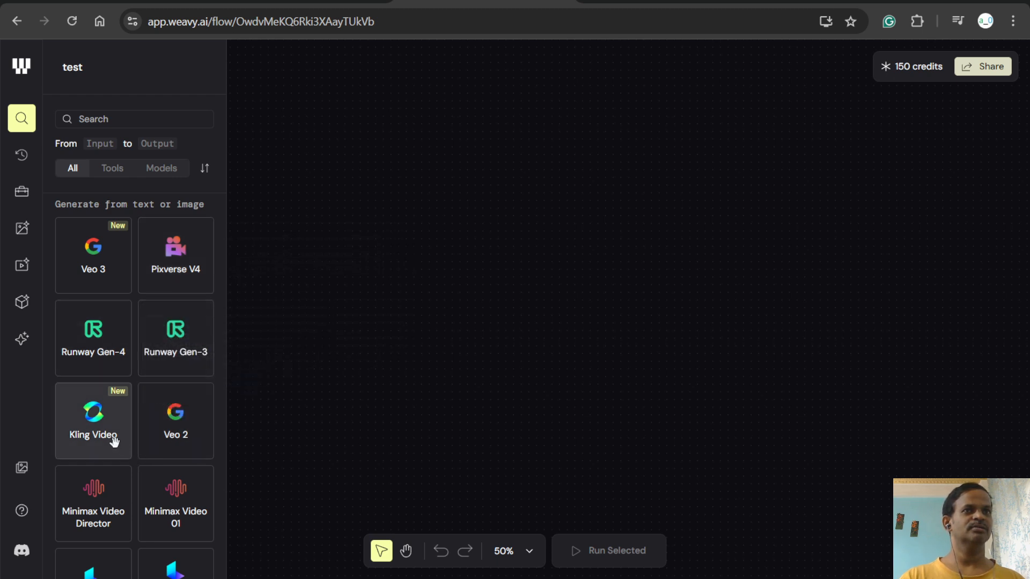
pyautogui.moveTo(114, 442)
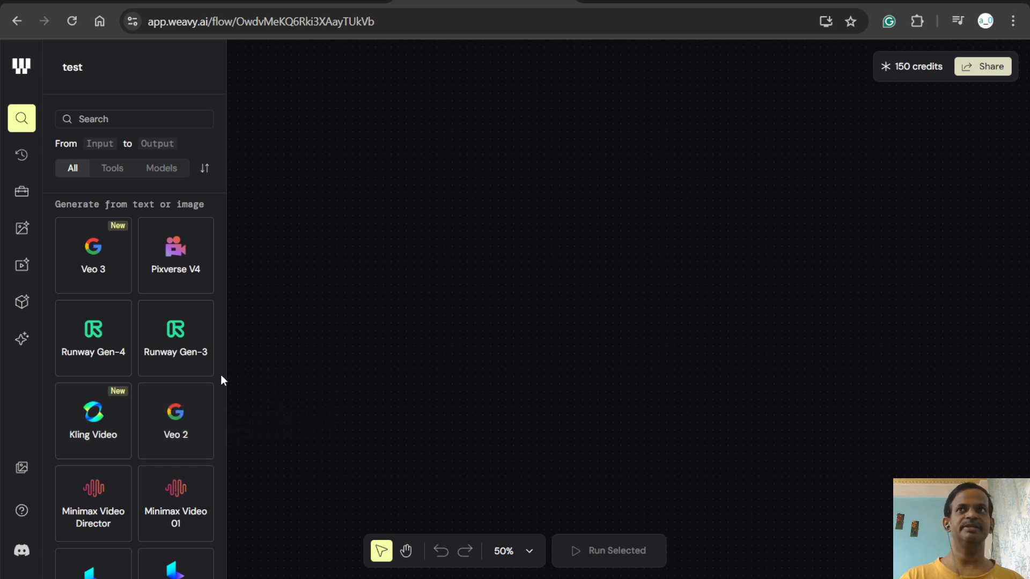
pyautogui.moveTo(156, 413)
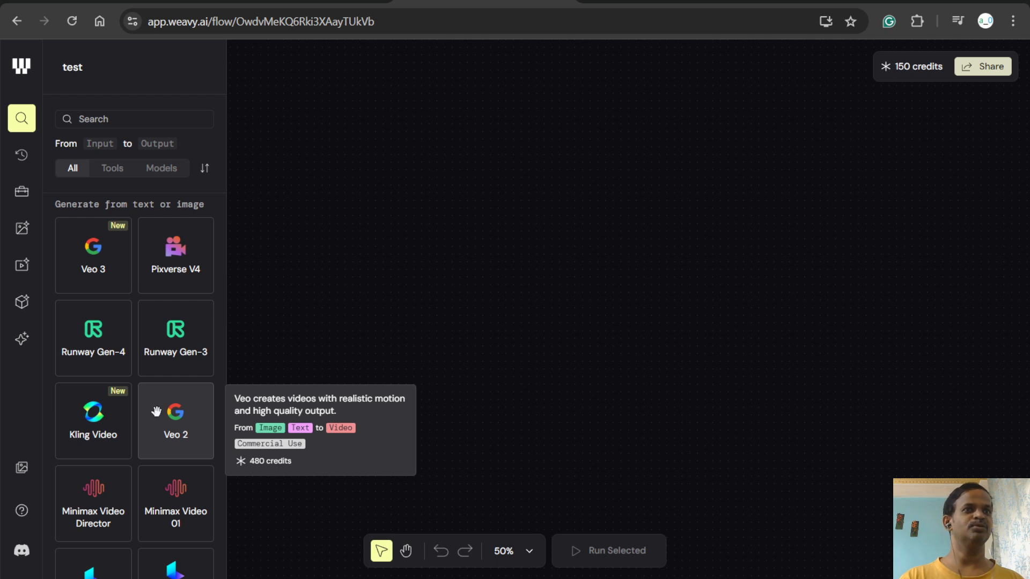
# - Examine the remaining Video Models for generating from video and enhancing videos, including Hunyuan Video to Video and Topaz Video Upscaler
pyautogui.scroll(-1, 155, 412)
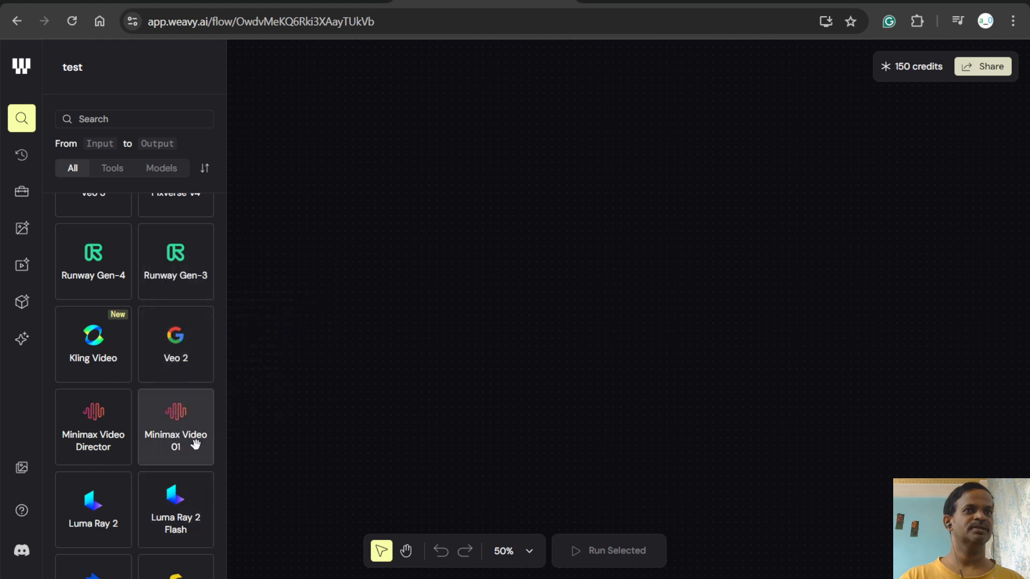
pyautogui.scroll(-4, 194, 443)
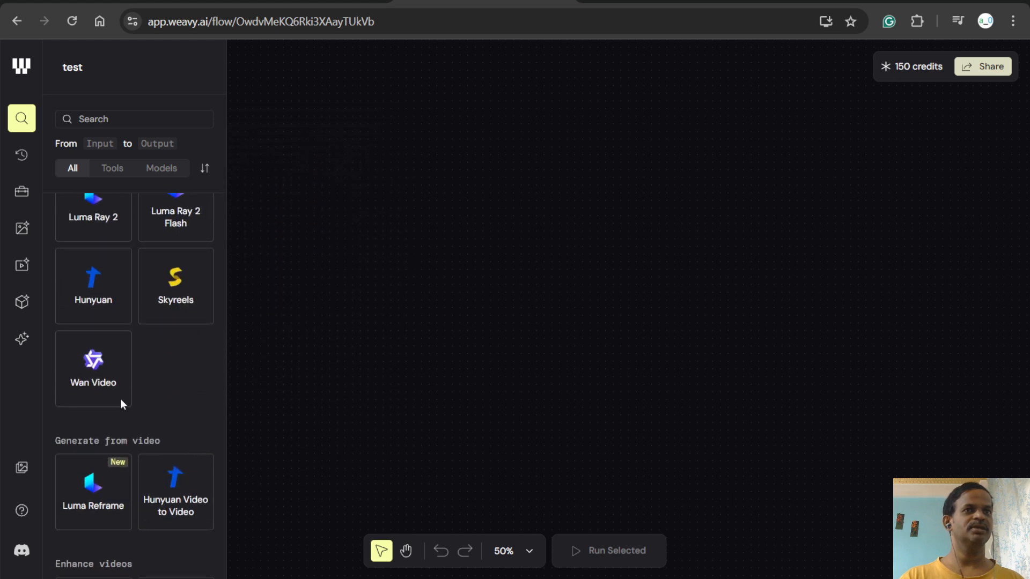
pyautogui.scroll(-1, 90, 387)
pyautogui.scroll(-1, 90, 387)
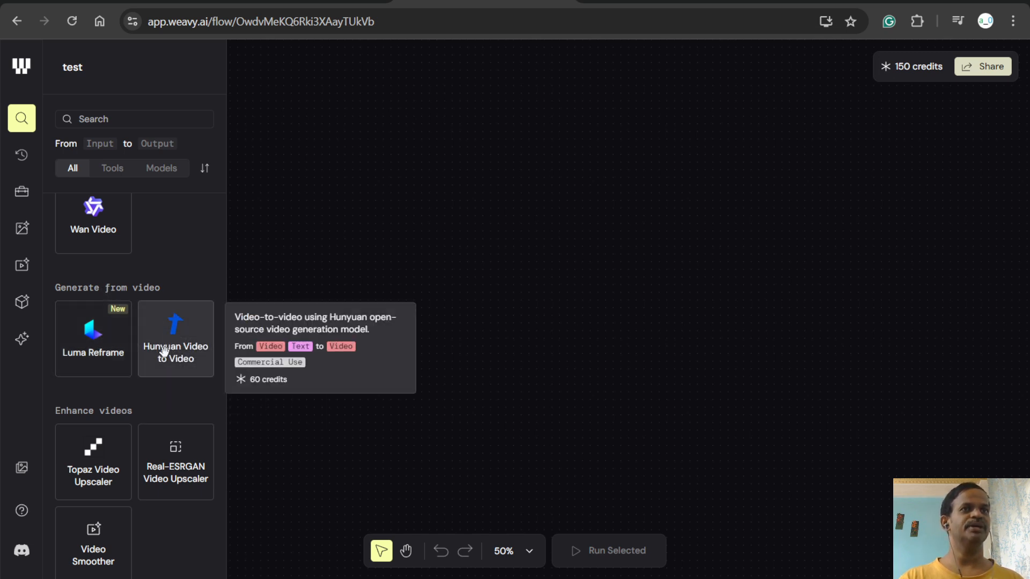
pyautogui.scroll(-2, 101, 424)
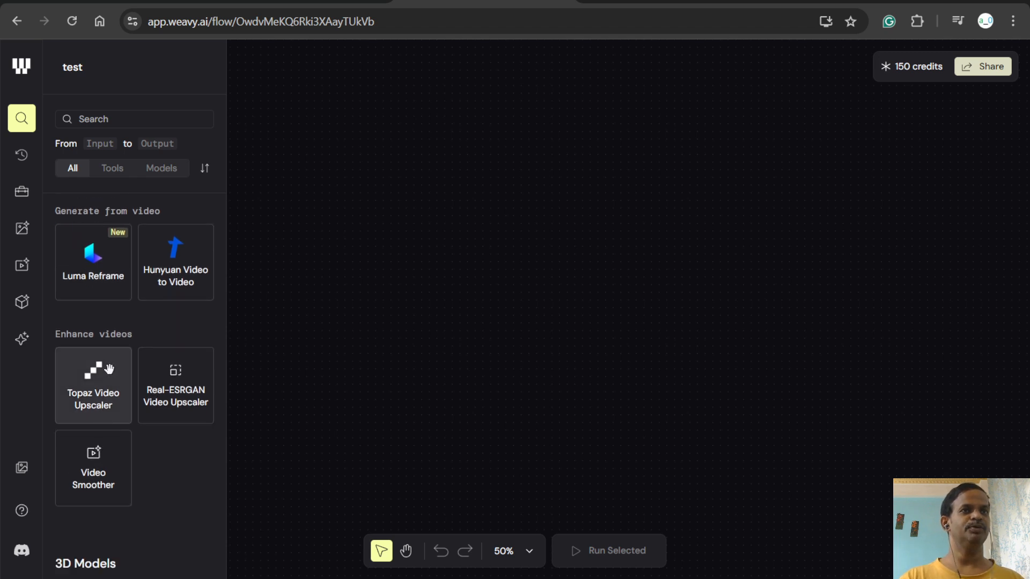
pyautogui.moveTo(111, 378)
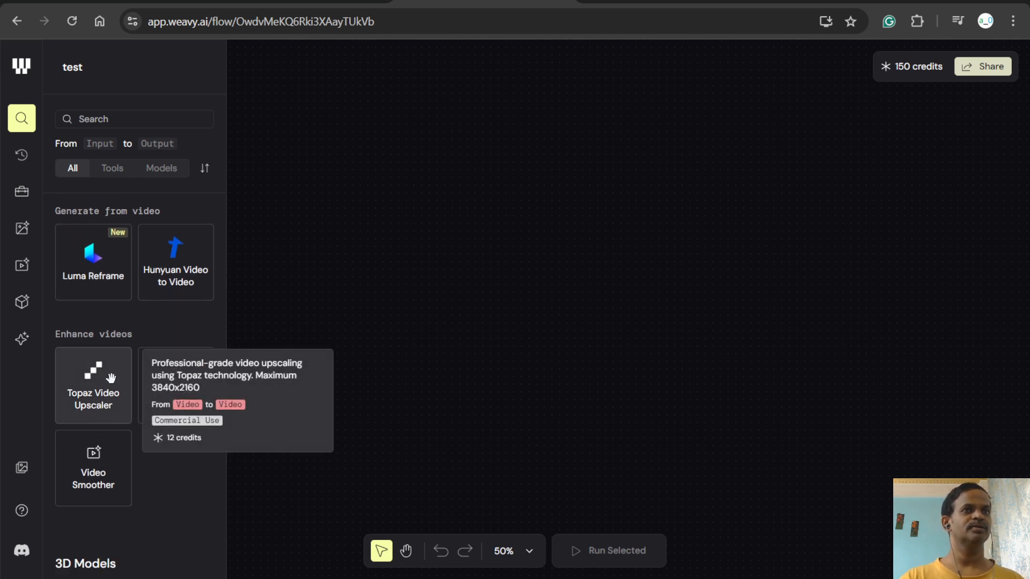
# - Examine the 3D Models and the first community models, including the description of wan-2.1-1.3b-vid2vid
pyautogui.scroll(-5, 133, 348)
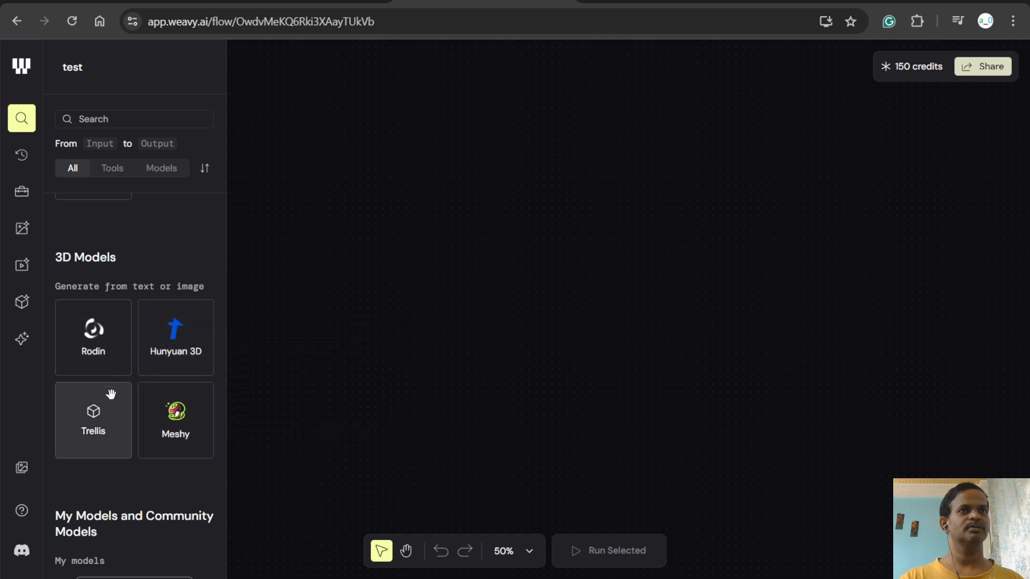
pyautogui.scroll(-6, 93, 409)
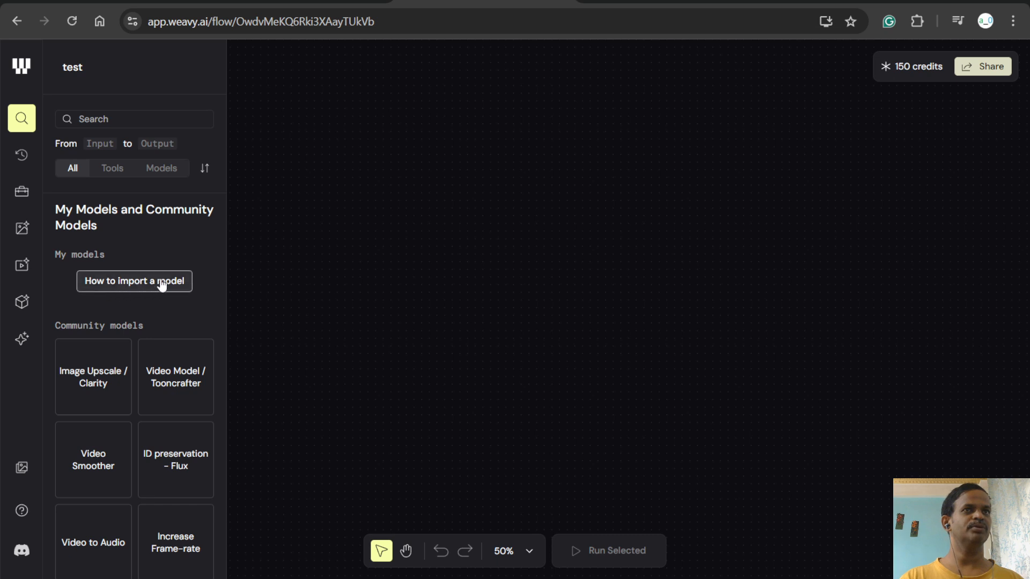
pyautogui.scroll(-1, 89, 384)
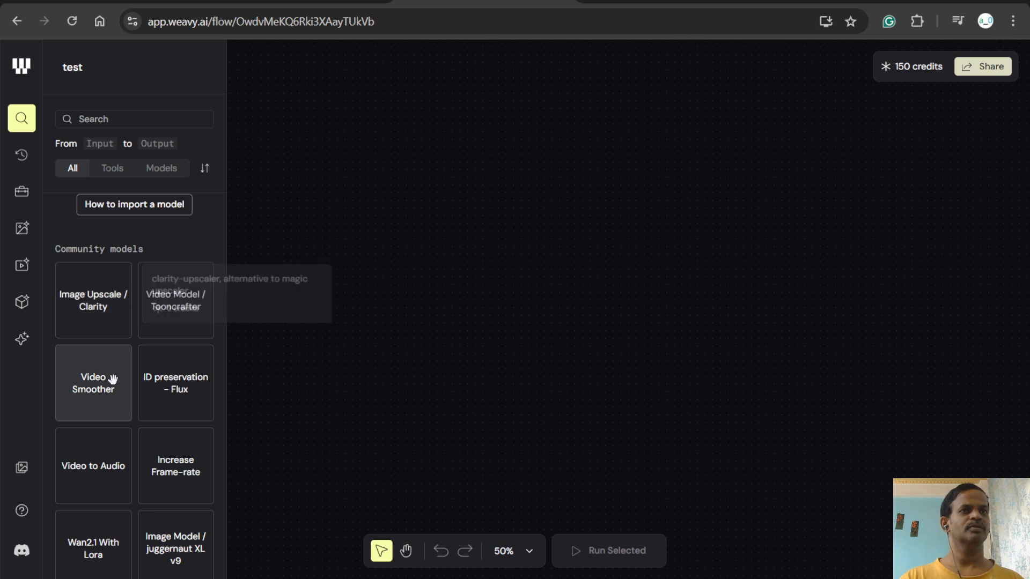
pyautogui.scroll(-4, 107, 394)
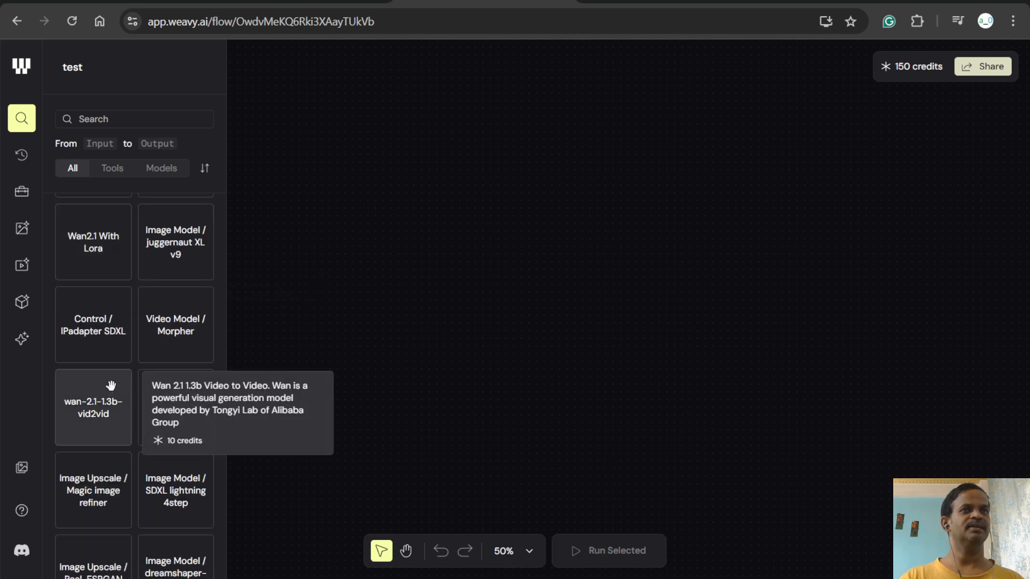
pyautogui.scroll(3, 111, 381)
pyautogui.scroll(4, 112, 375)
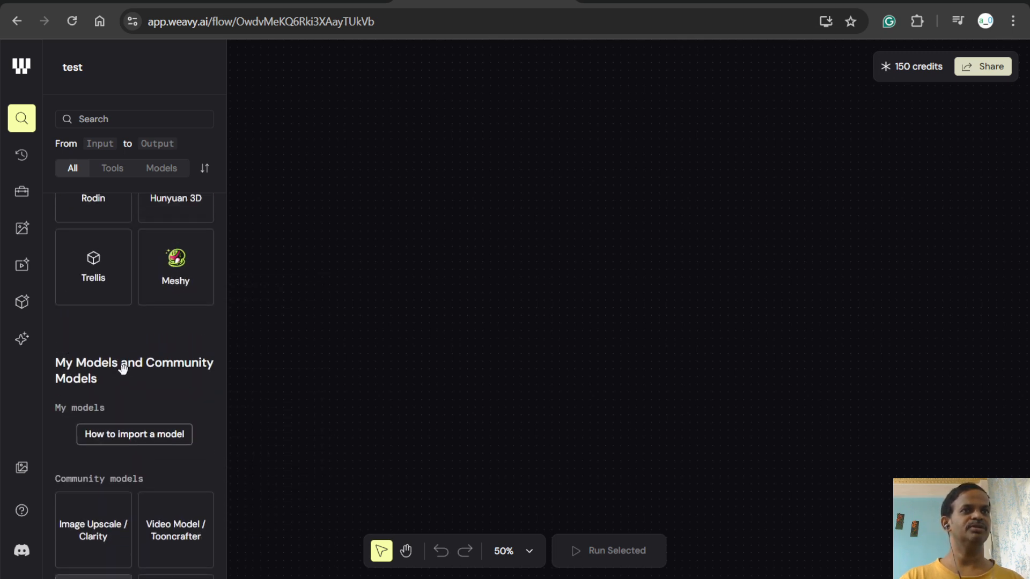
# - Examine the rest of the Community models list, including the description and credit cost of Tripo-SR Image to 3D
pyautogui.scroll(-1, 119, 379)
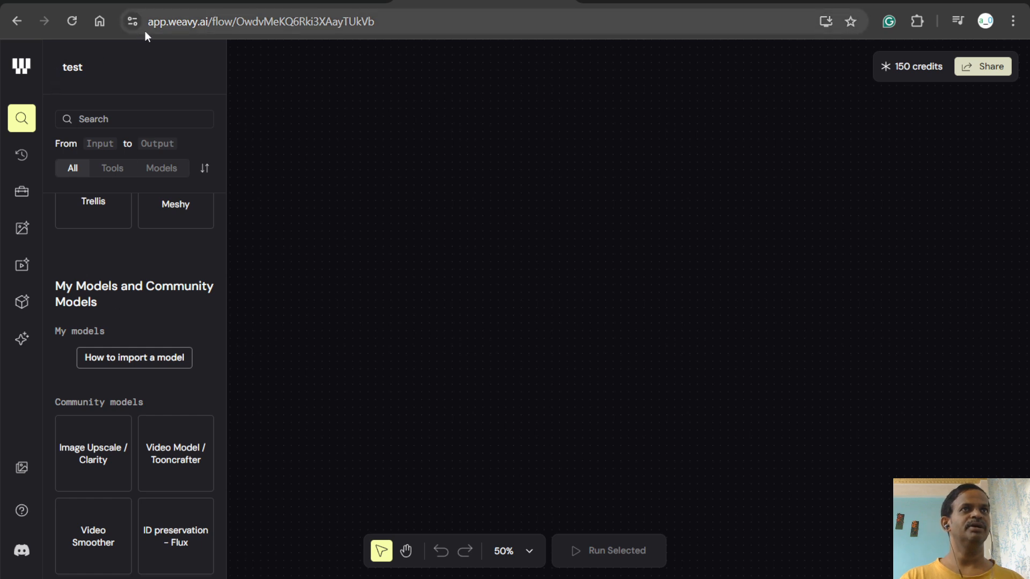
pyautogui.scroll(-6, 102, 394)
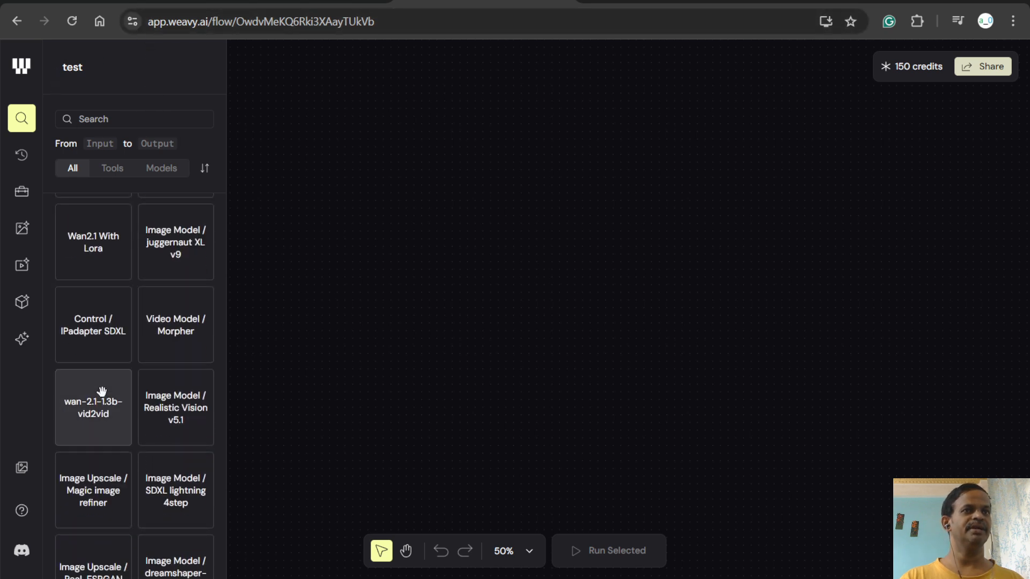
pyautogui.scroll(-7, 99, 397)
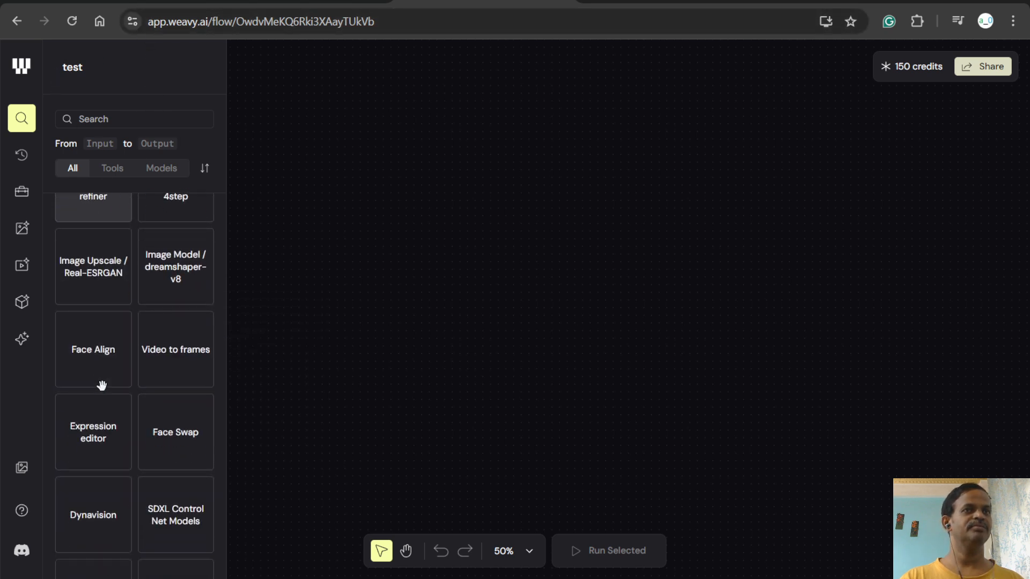
pyautogui.scroll(-6, 101, 375)
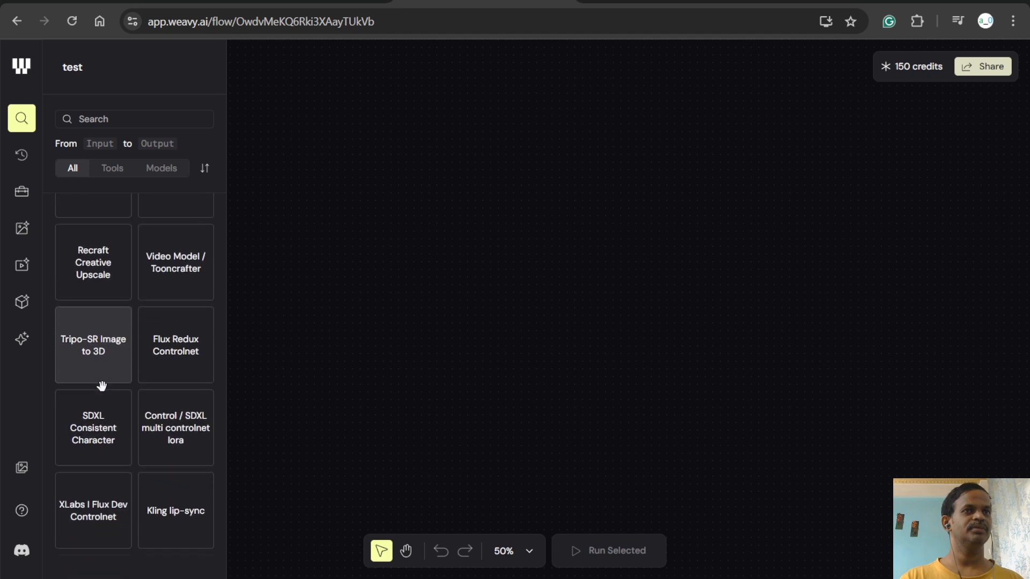
pyautogui.moveTo(97, 353)
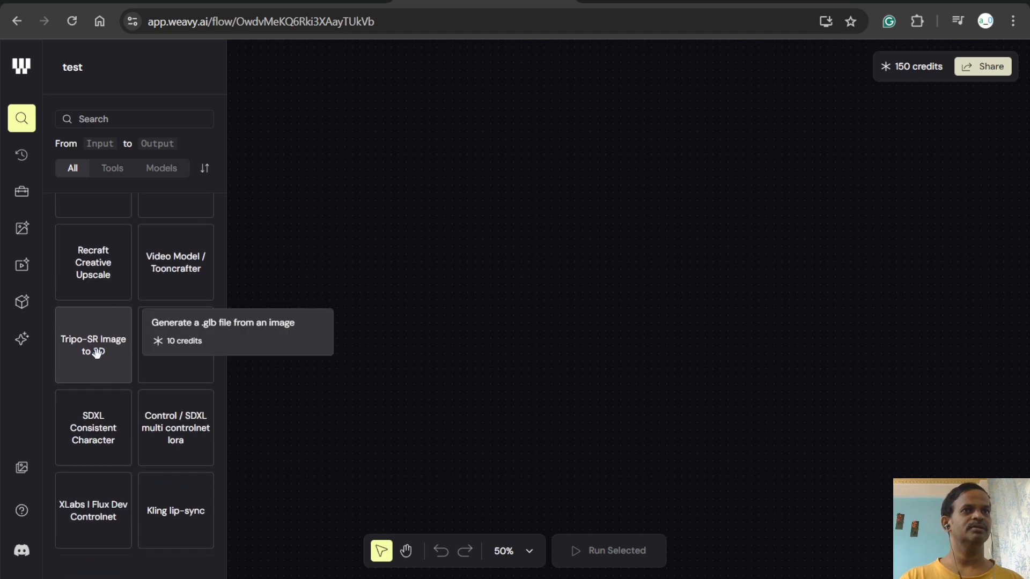
pyautogui.scroll(4, 104, 303)
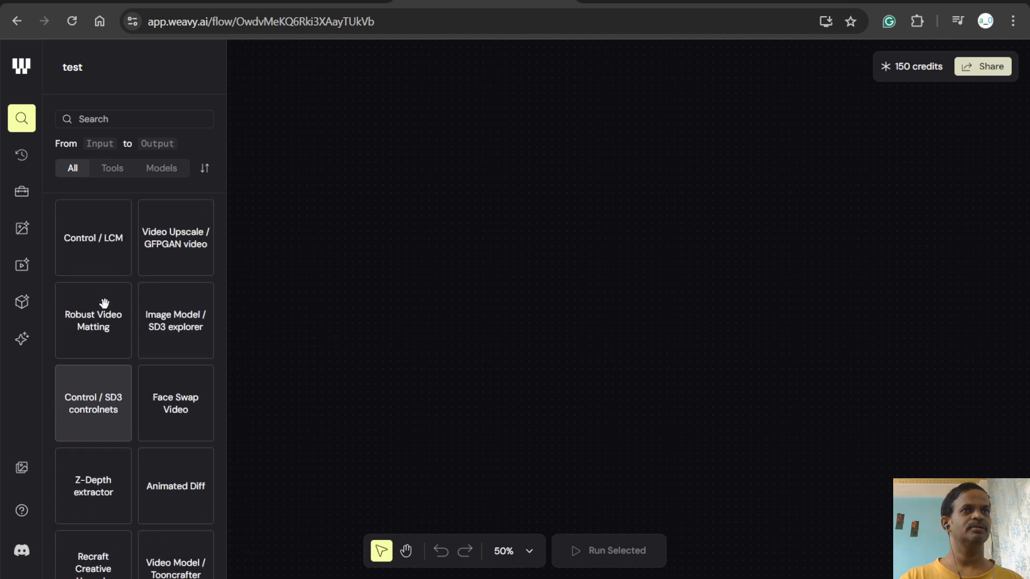
pyautogui.scroll(-5, 104, 304)
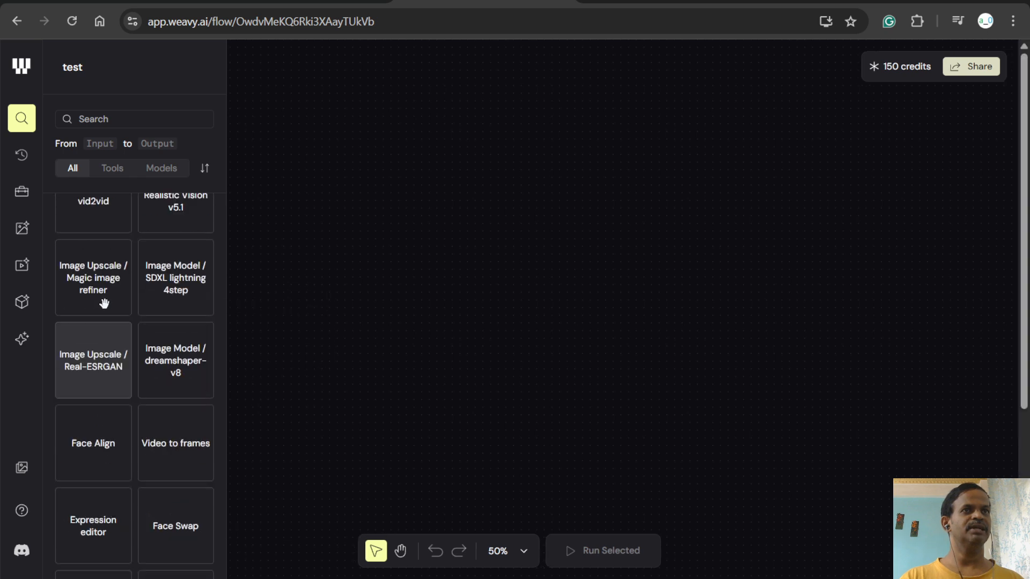
# - Place a Video to Audio community model node on the empty canvas
pyautogui.scroll(3, 104, 303)
pyautogui.scroll(1, 104, 303)
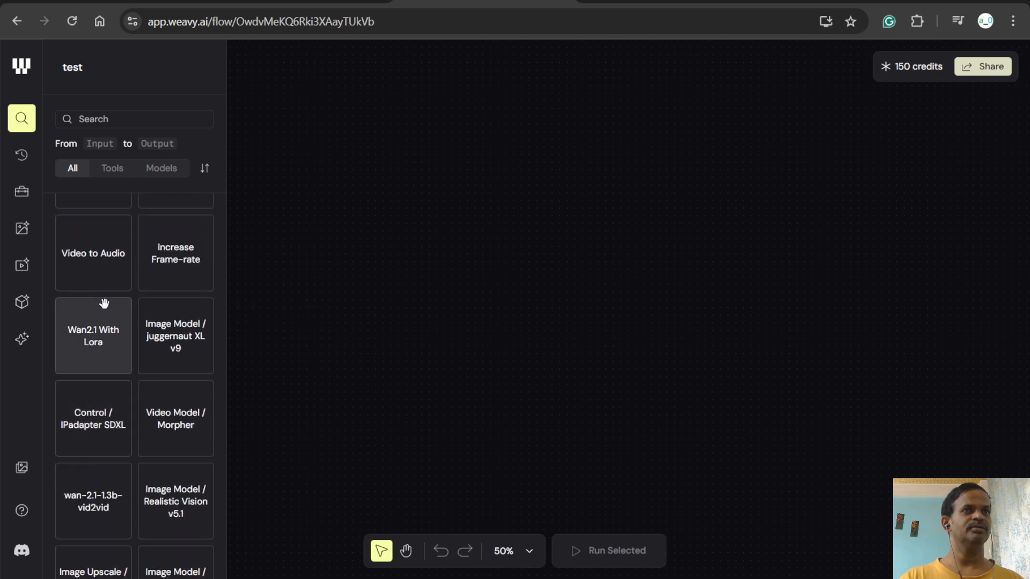
pyautogui.moveTo(101, 279); pyautogui.dragTo(519, 277)
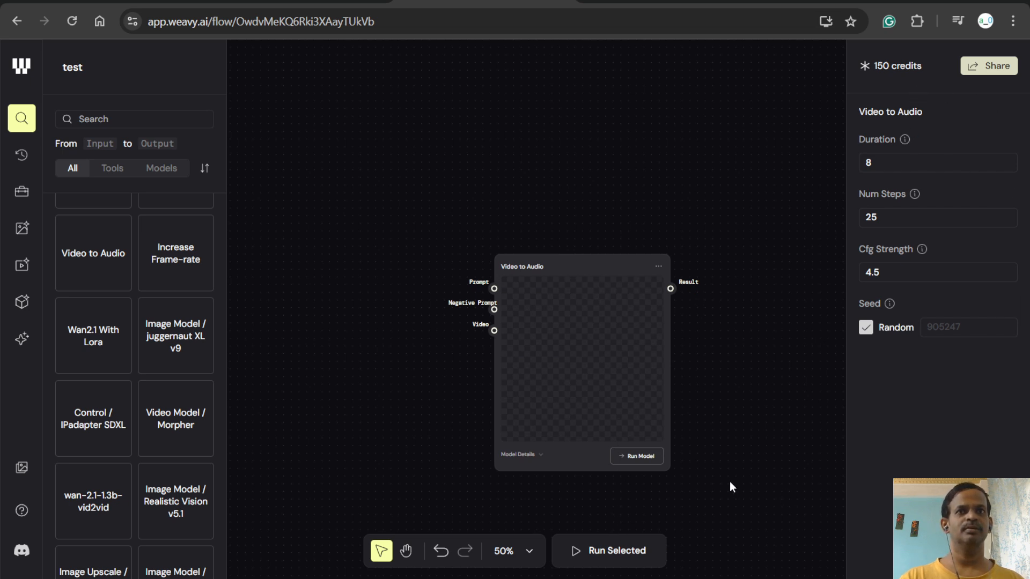
# - Delete the Video to Audio node from the canvas
pyautogui.rightClick(597, 308)
pyautogui.click(576, 252)
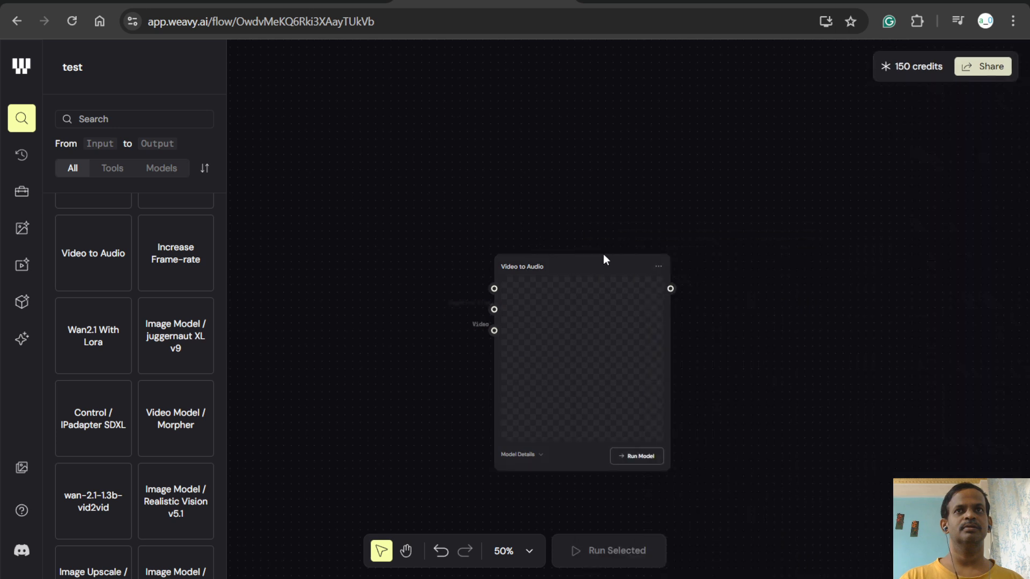
pyautogui.rightClick(659, 267)
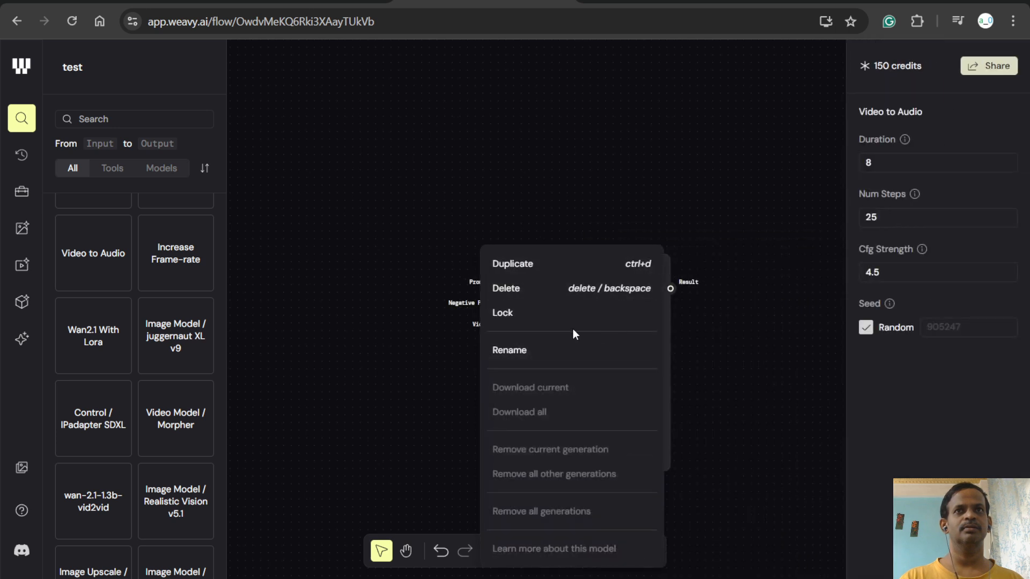
pyautogui.click(570, 295)
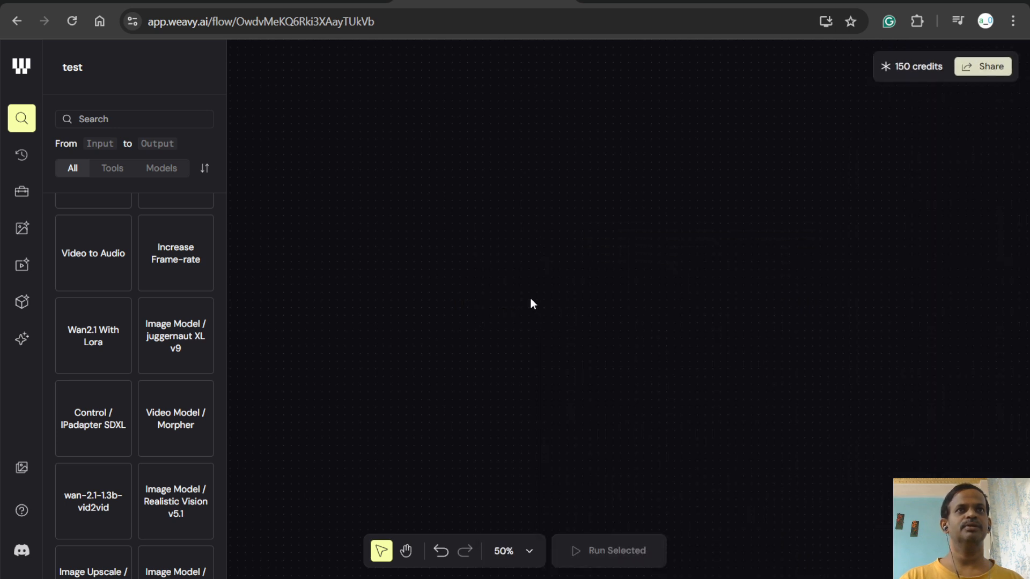
# - Check the end of the Community models list, the Quick access section and the node search view
pyautogui.scroll(-5, 110, 429)
pyautogui.scroll(-10, 110, 429)
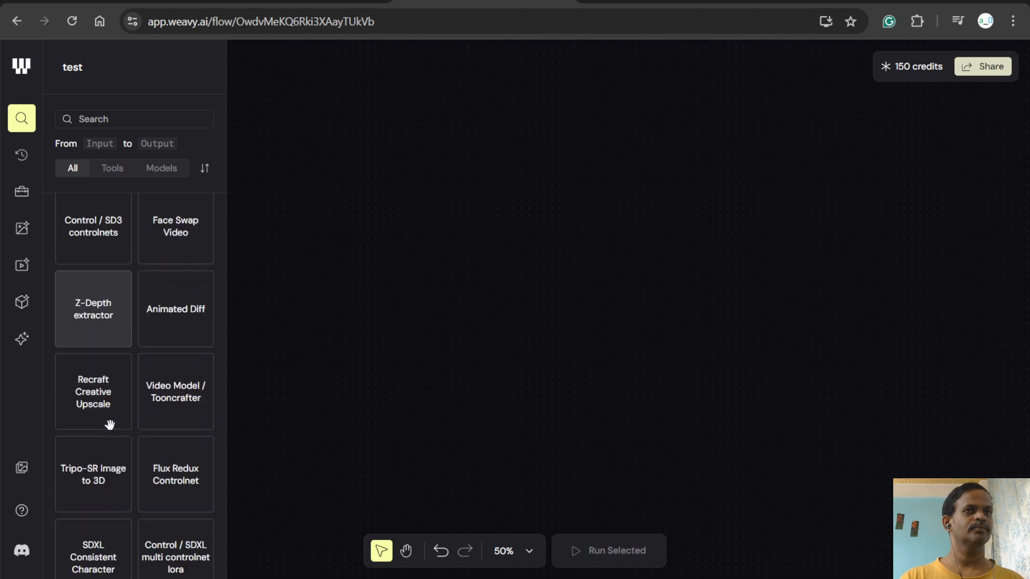
pyautogui.click(19, 158)
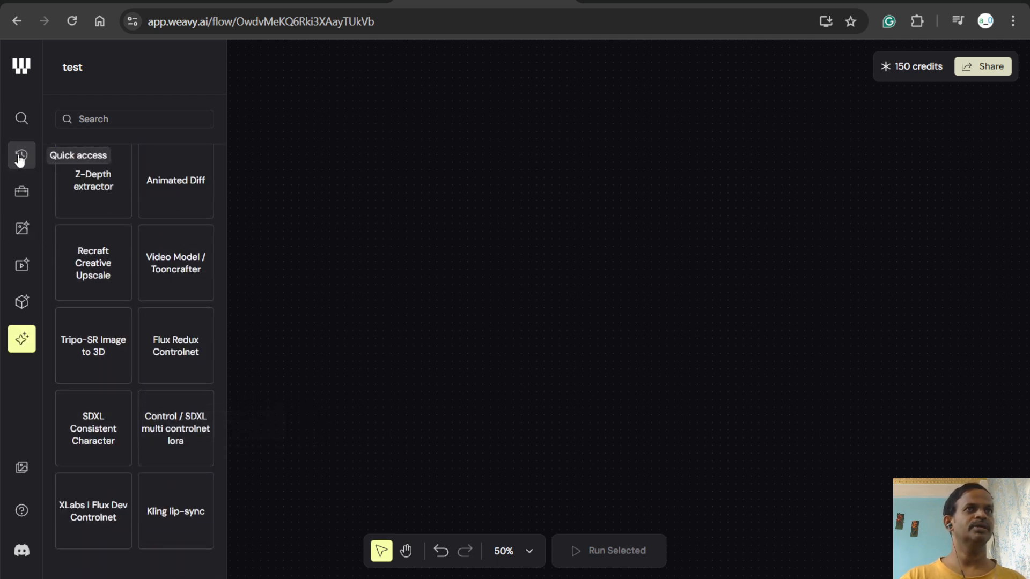
pyautogui.click(20, 129)
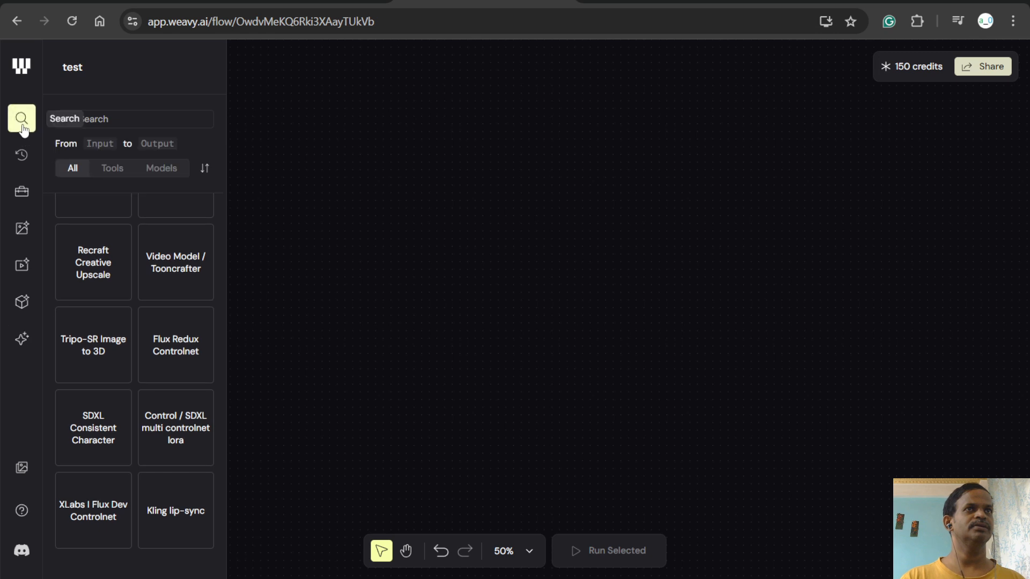
pyautogui.click(96, 122)
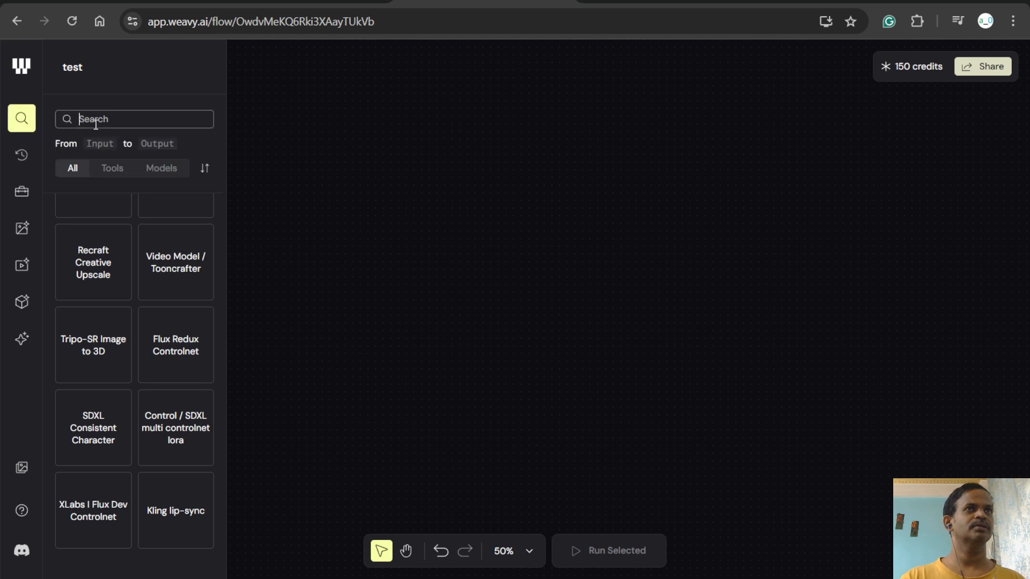
pyautogui.click(20, 155)
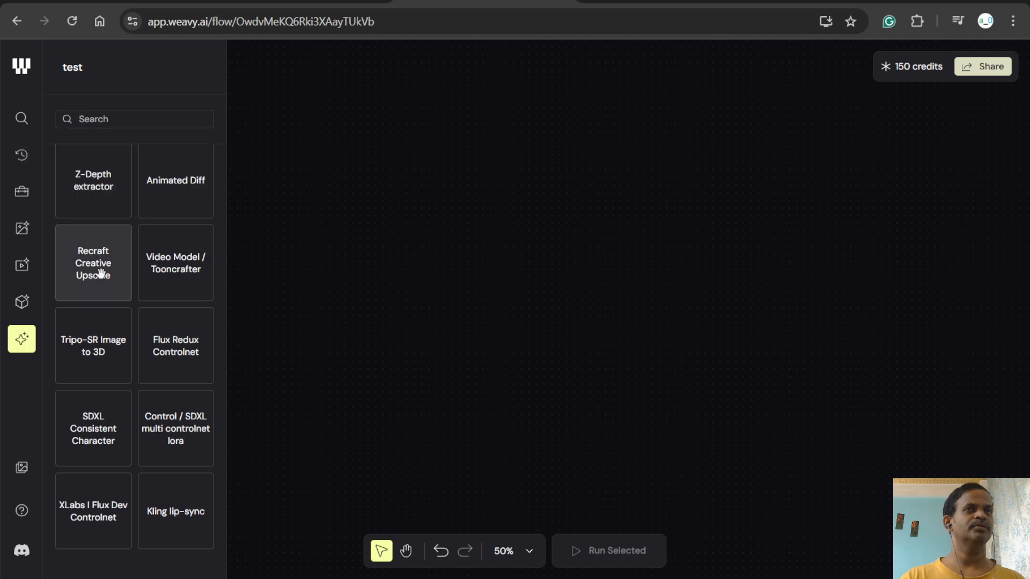
# - Look back through the model library from the community and 3D models to the video and image editing models
pyautogui.scroll(-5, 77, 192)
pyautogui.scroll(15, 76, 192)
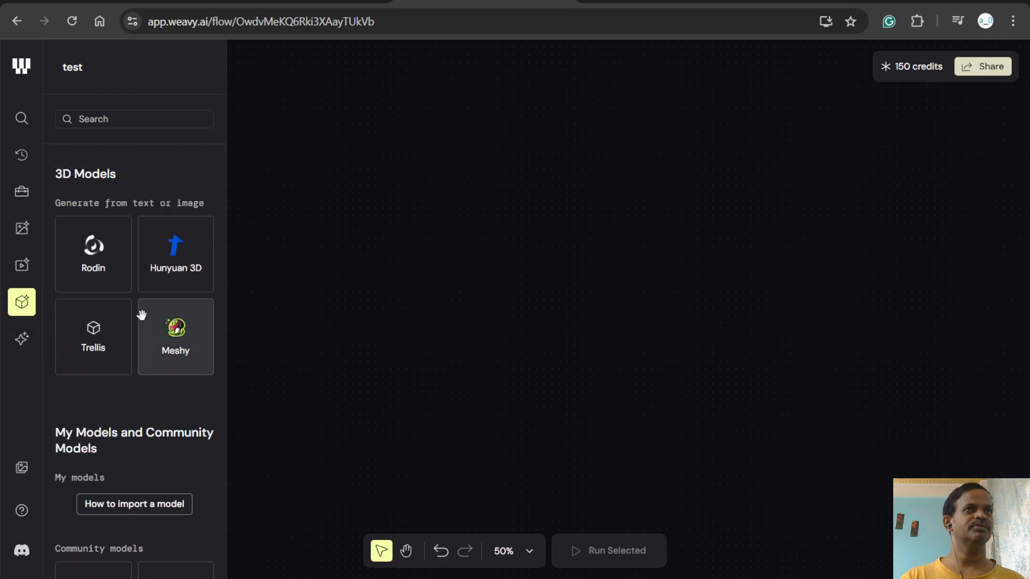
pyautogui.scroll(1, 141, 315)
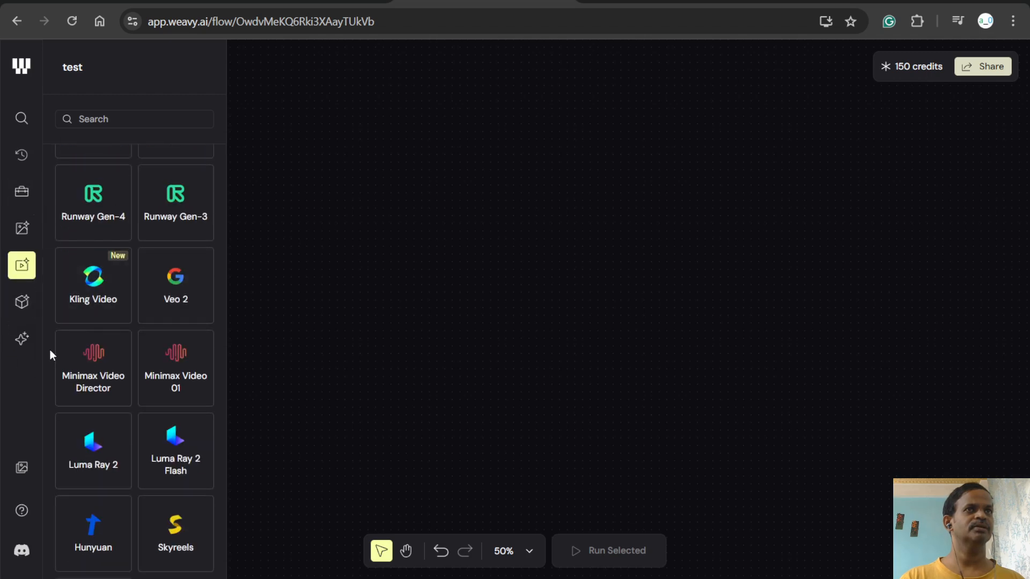
pyautogui.scroll(8, 105, 338)
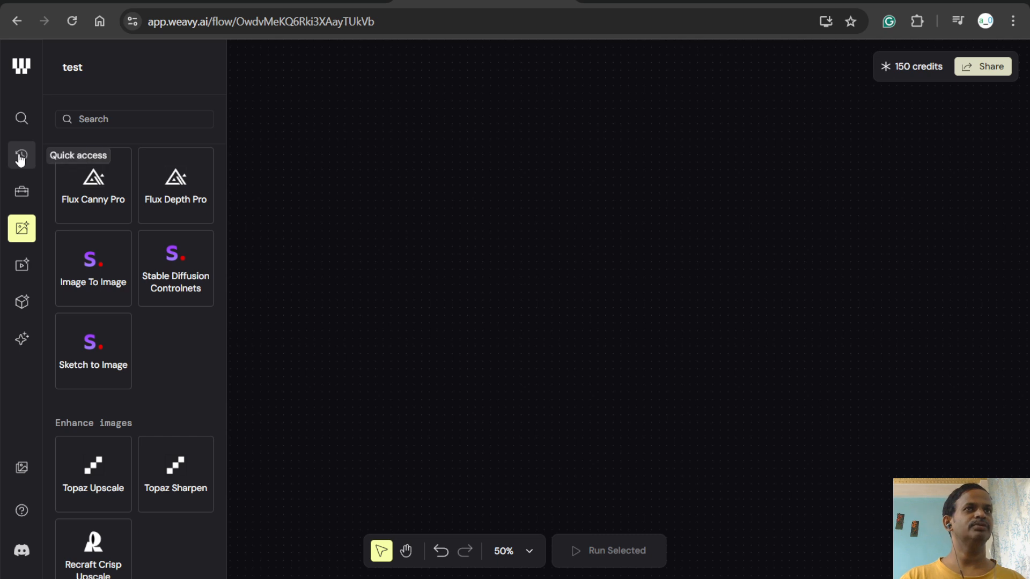
pyautogui.scroll(7, 96, 317)
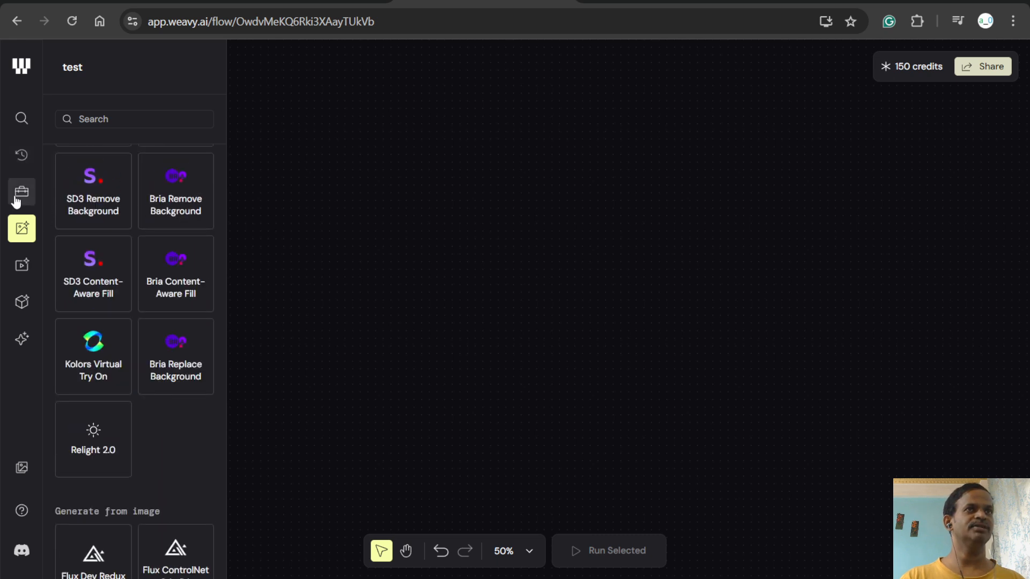
pyautogui.scroll(11, 103, 218)
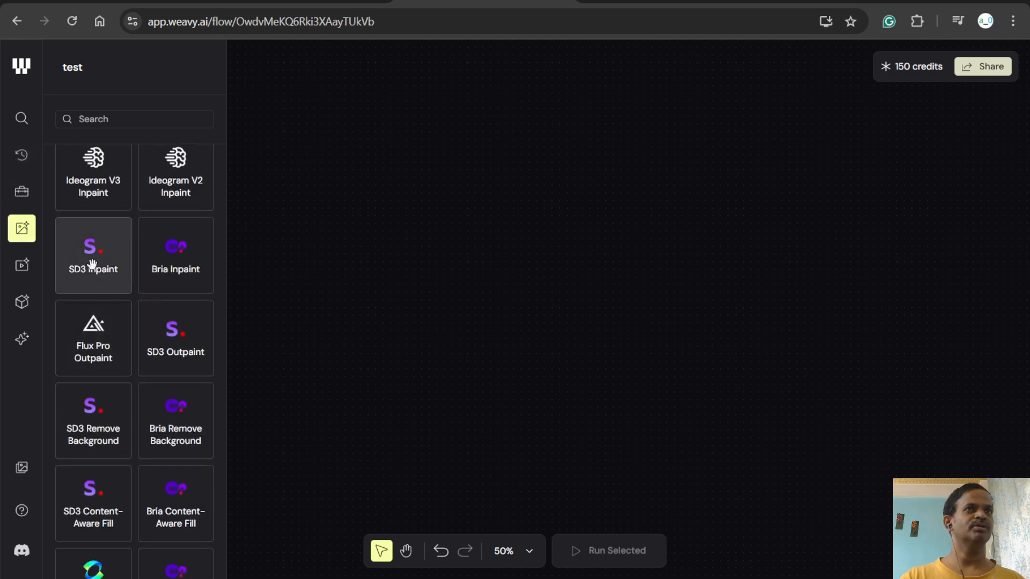
# - Review the toolbox's text tools, followed by the Video Models, Image Models and 3D Models sections
pyautogui.click(17, 192)
pyautogui.scroll(-10, 127, 386)
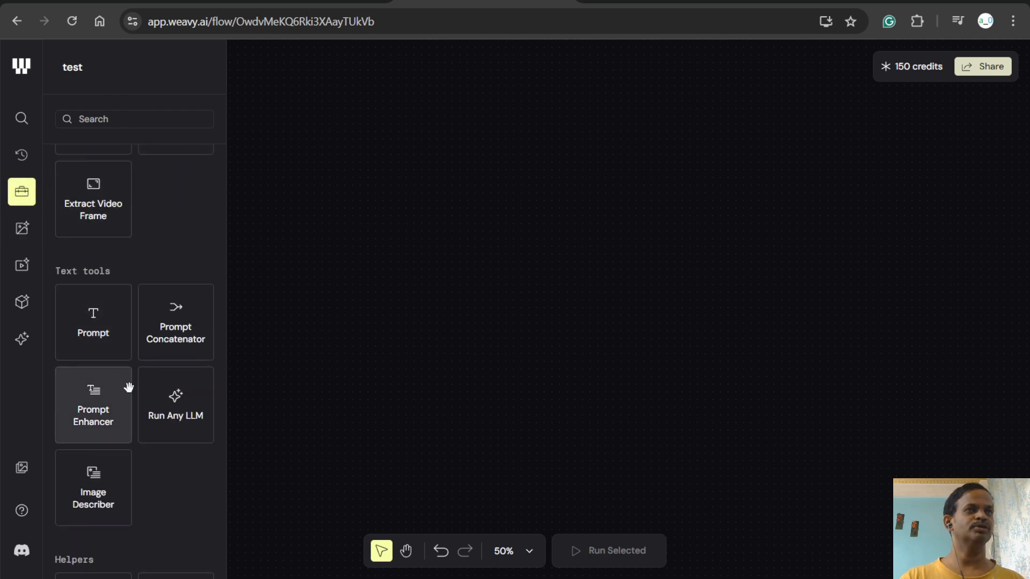
pyautogui.click(21, 265)
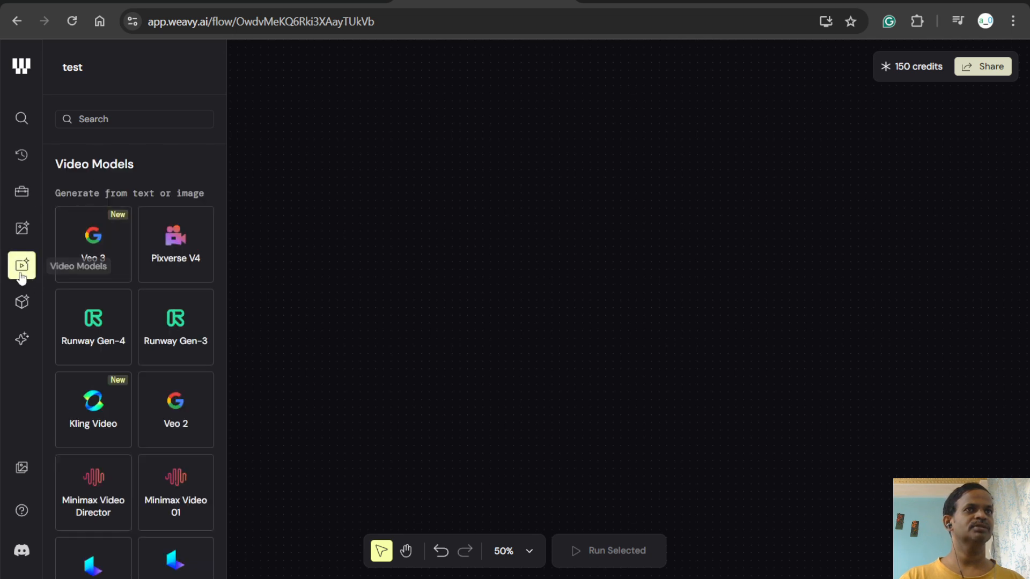
pyautogui.click(21, 228)
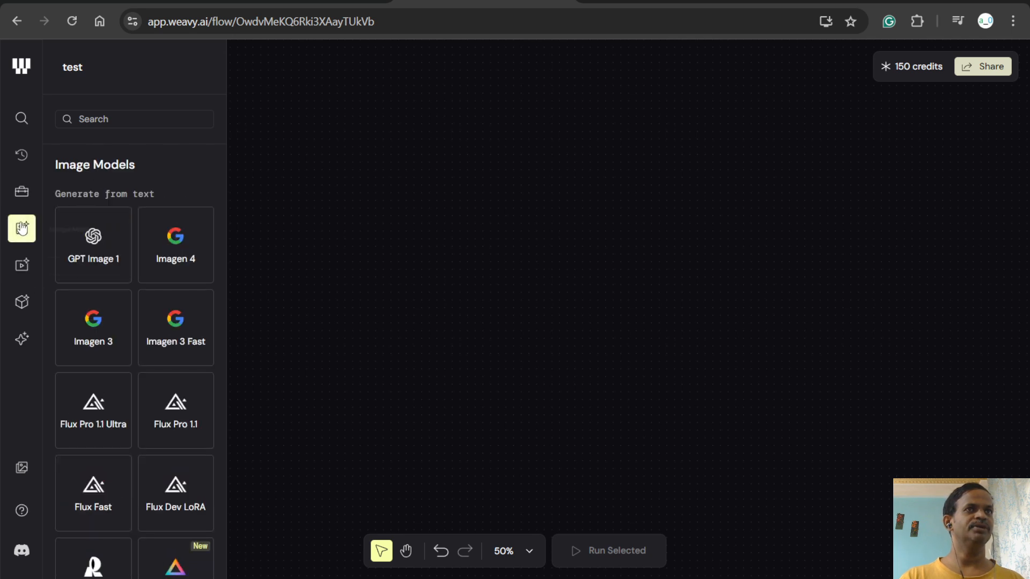
pyautogui.click(24, 303)
pyautogui.scroll(-5, 150, 320)
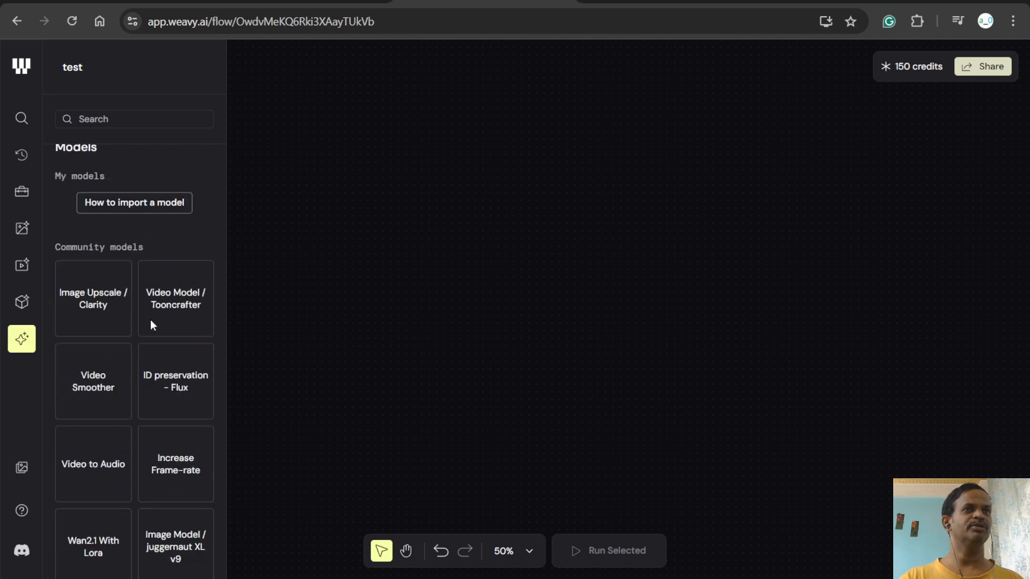
# - Look over the My Models and Community Models section and revisit the 3D Models section
pyautogui.click(22, 341)
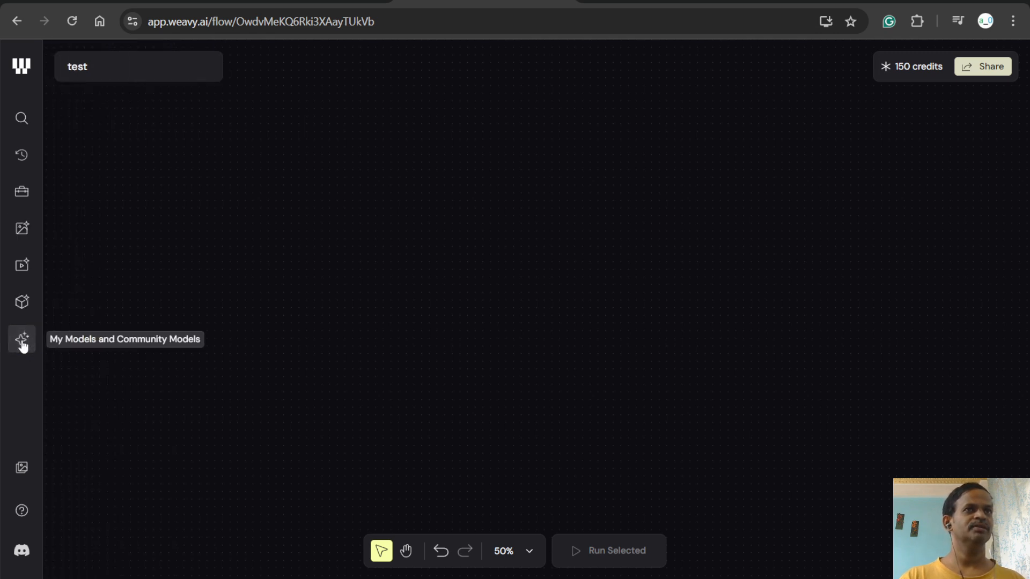
pyautogui.click(22, 340)
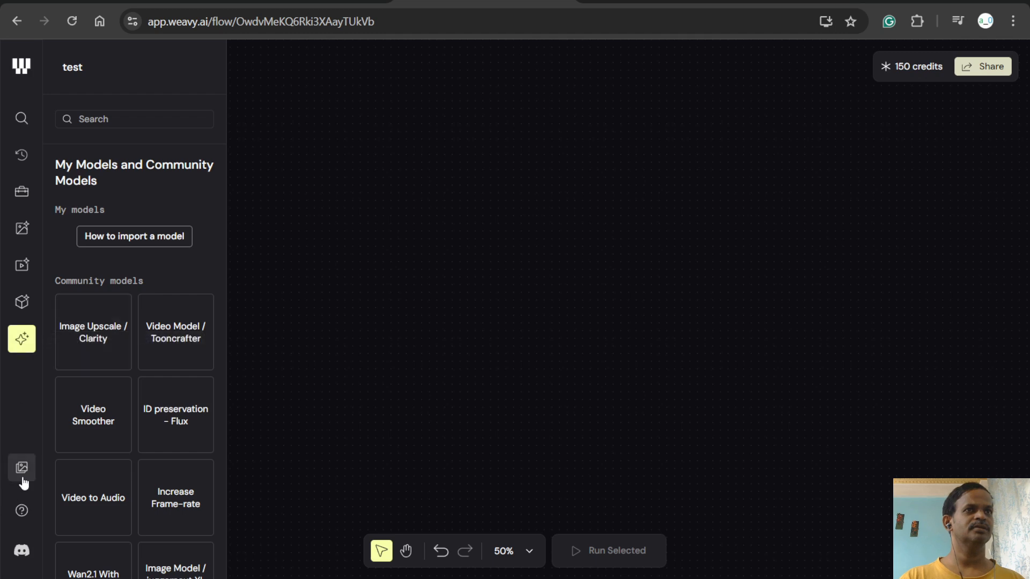
pyautogui.click(20, 304)
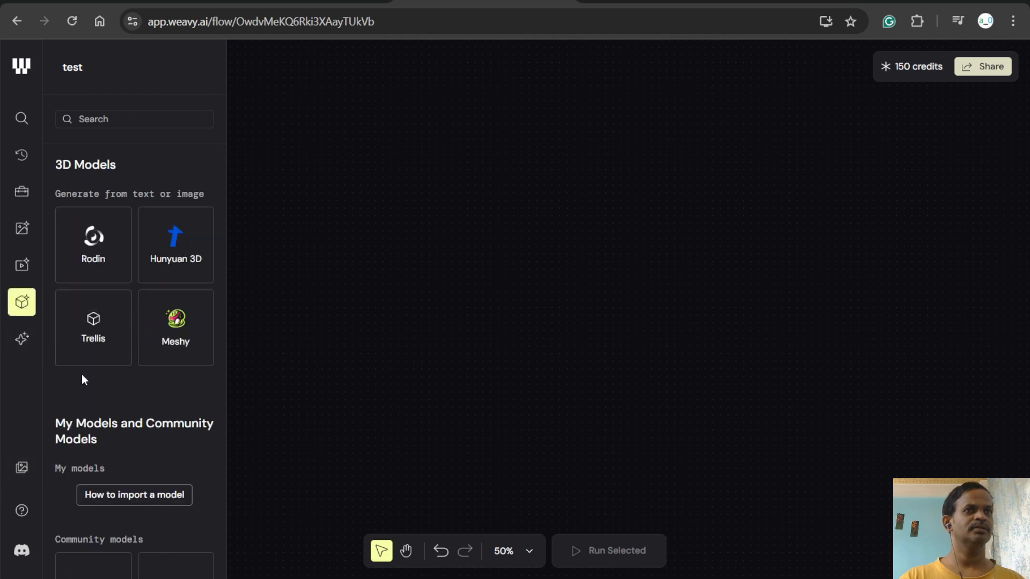
pyautogui.scroll(-4, 128, 404)
pyautogui.click(21, 341)
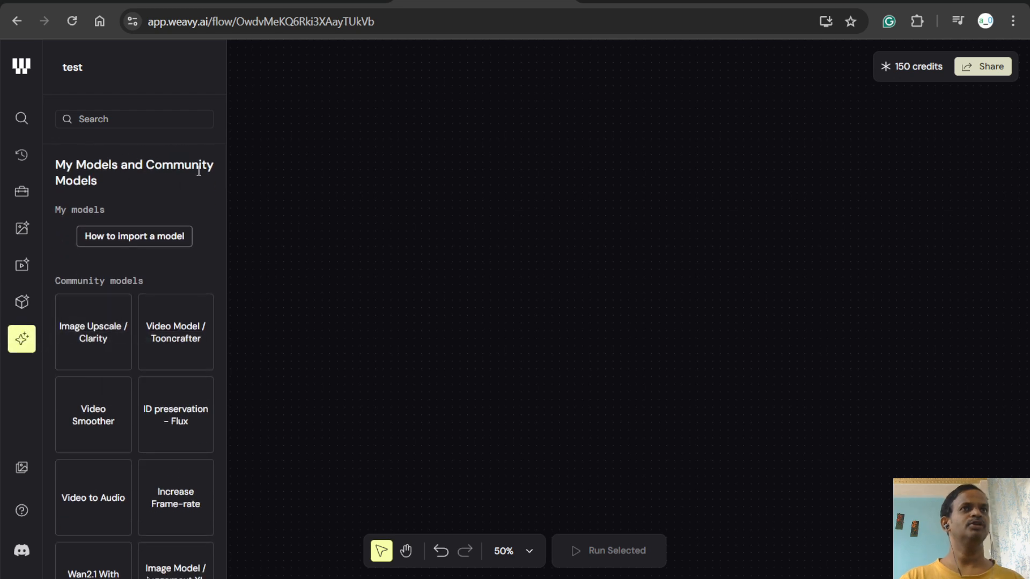
pyautogui.scroll(-7, 78, 375)
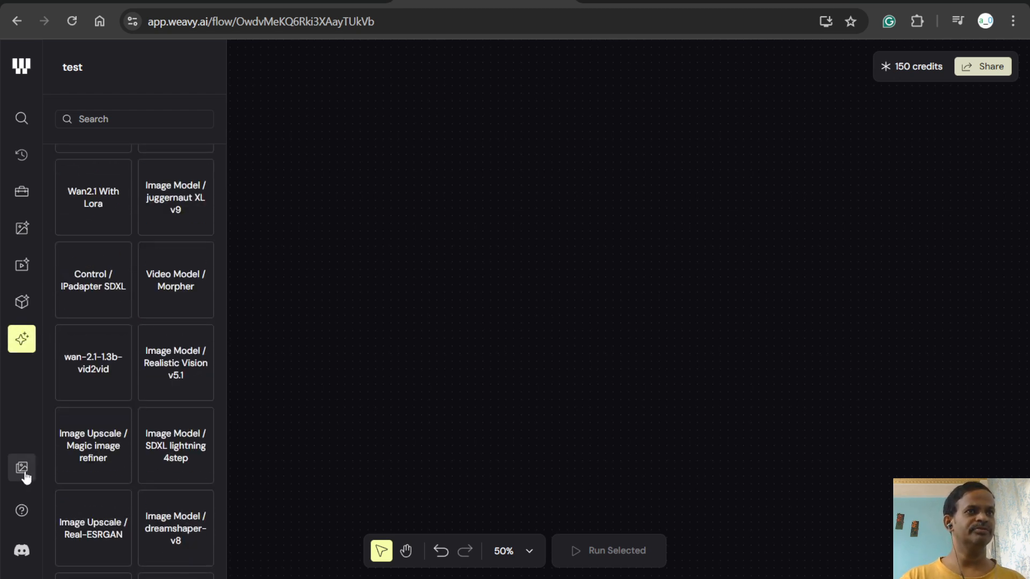
# - View the Assets library, open the welcome message in the Weavy support chat, and close the chat
pyautogui.click(22, 469)
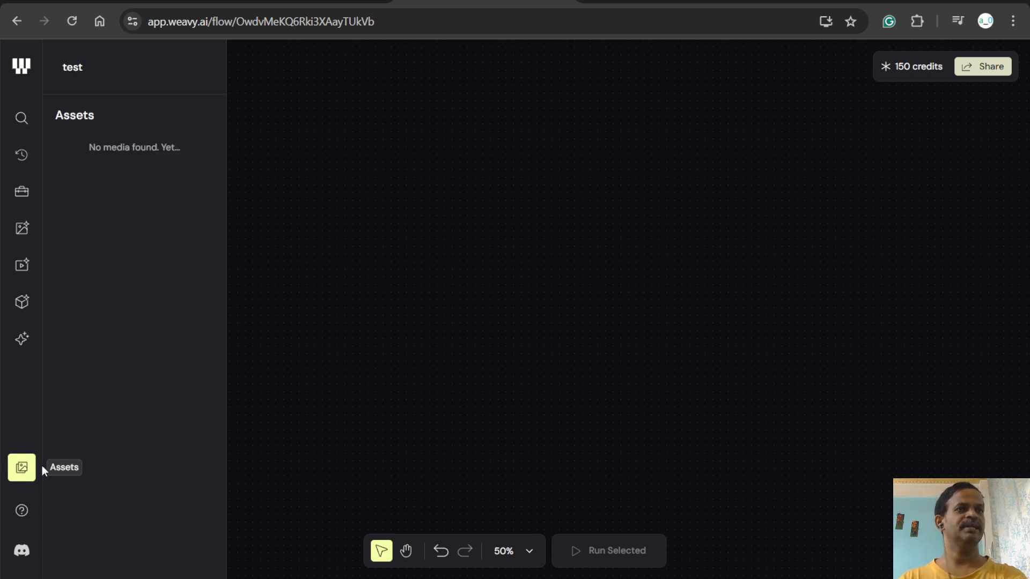
pyautogui.click(21, 512)
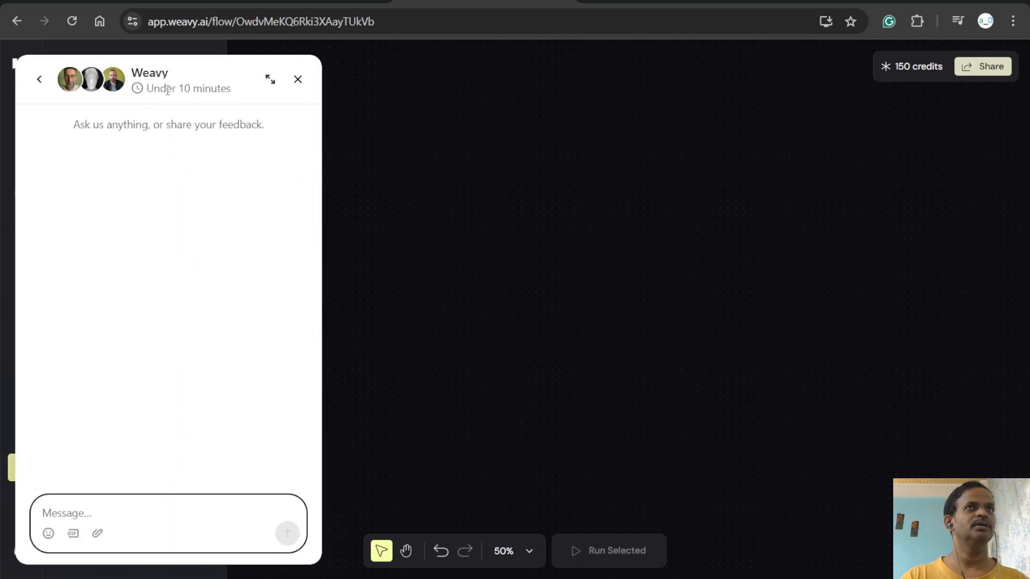
pyautogui.click(43, 81)
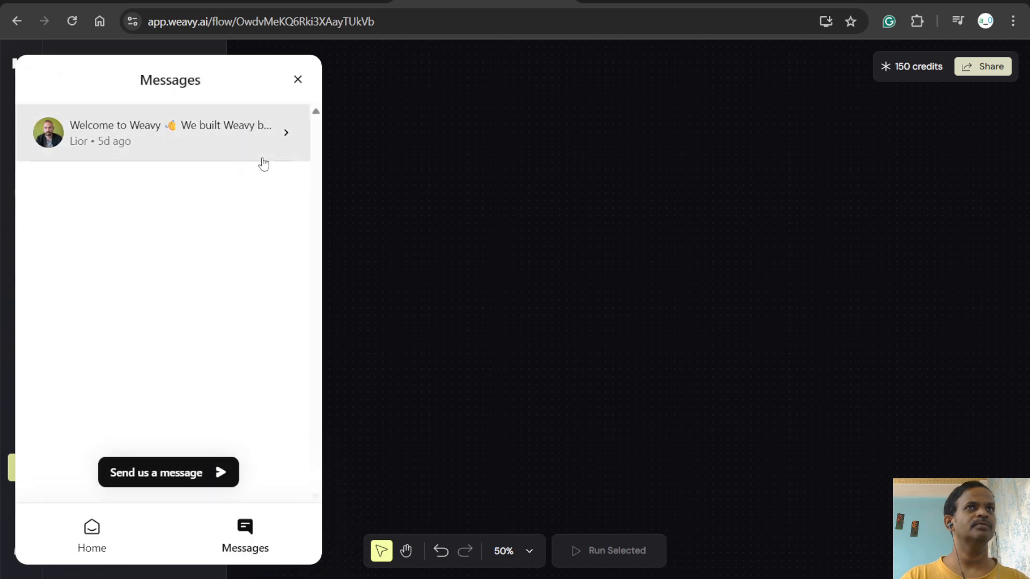
pyautogui.click(288, 136)
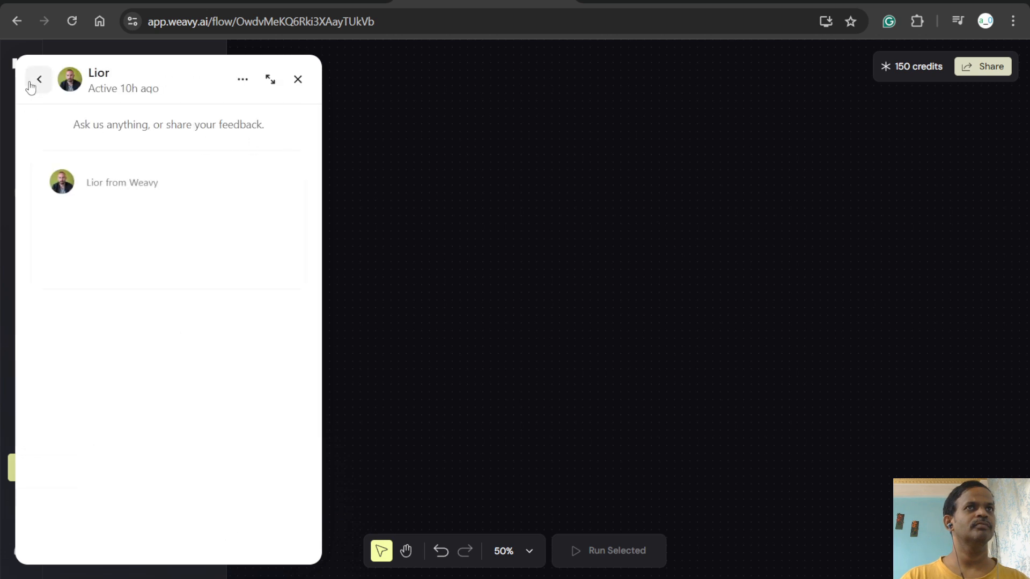
pyautogui.click(30, 80)
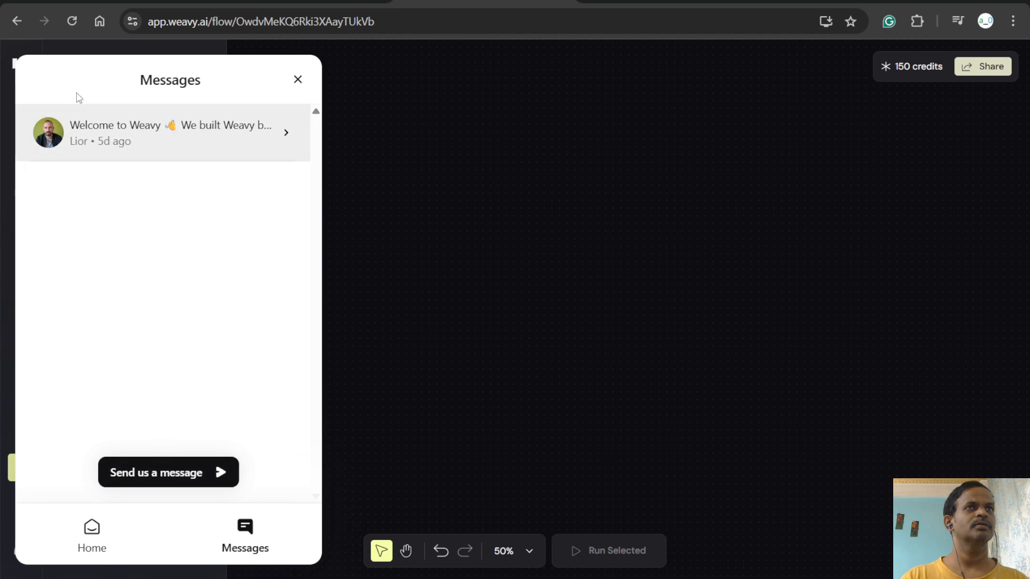
pyautogui.click(290, 133)
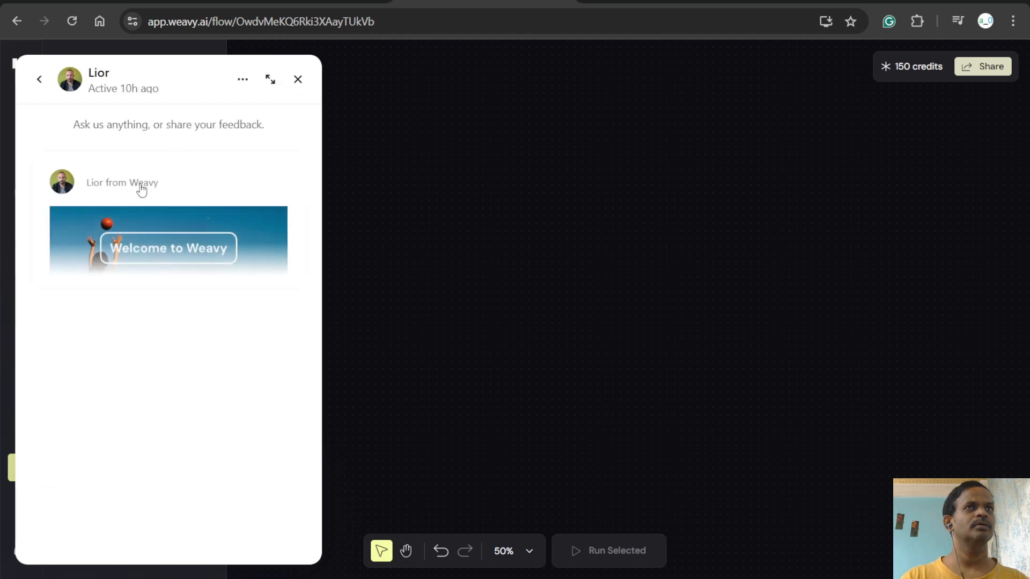
pyautogui.click(297, 81)
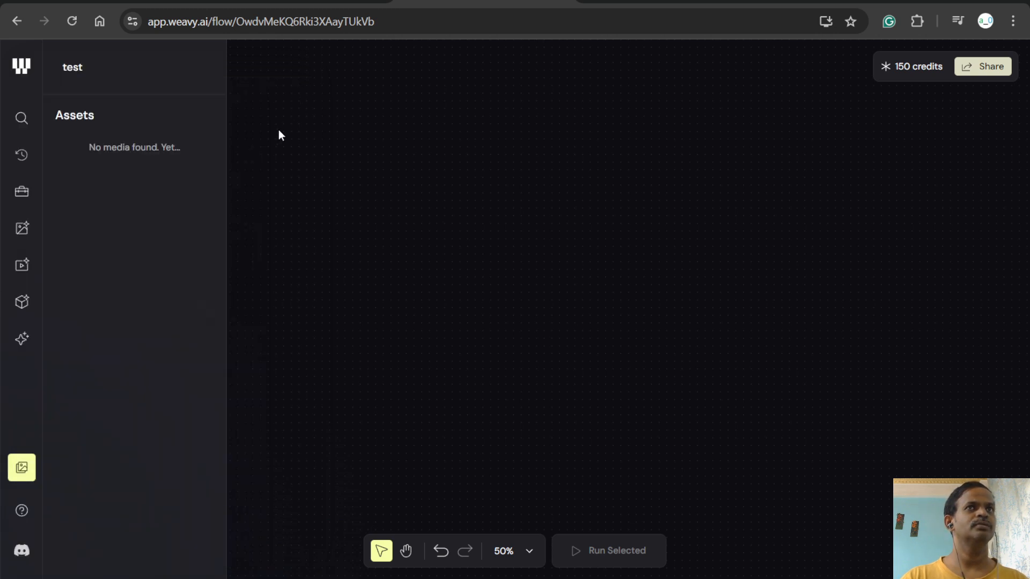
# - Close the Assets library, revisit the support chat's message list and welcome message, and dismiss the chat
pyautogui.click(21, 468)
pyautogui.click(21, 508)
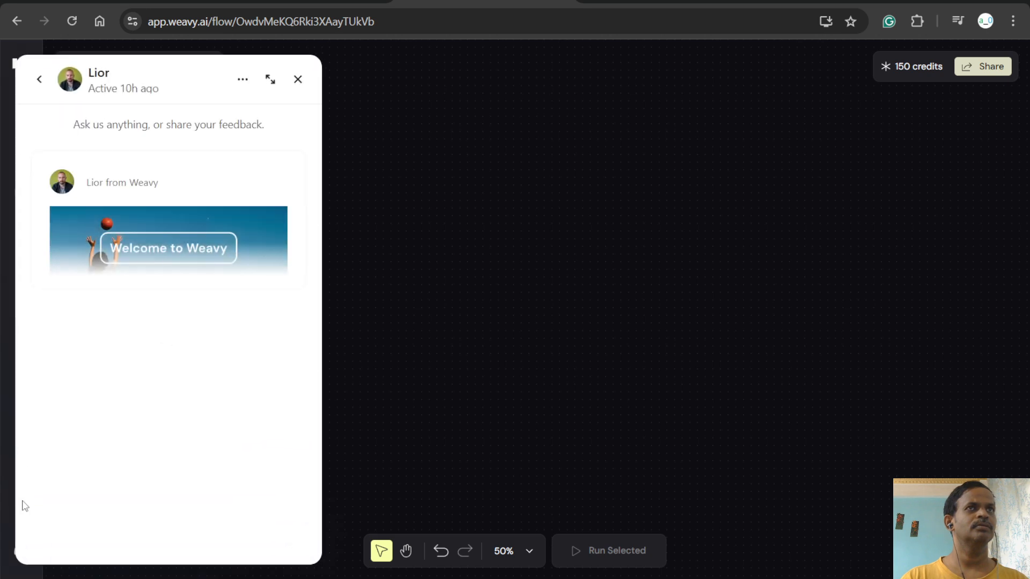
pyautogui.click(37, 81)
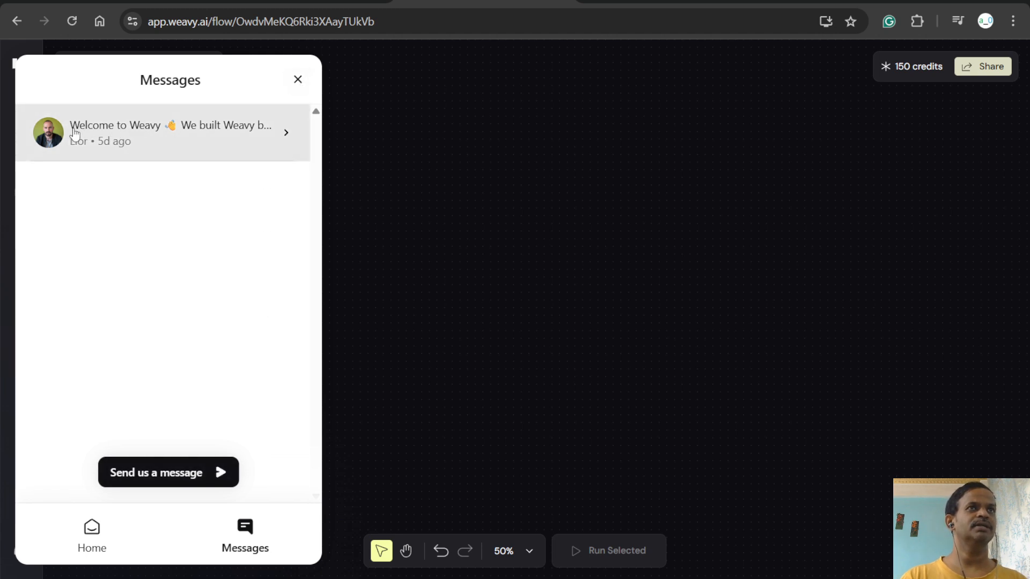
pyautogui.click(89, 155)
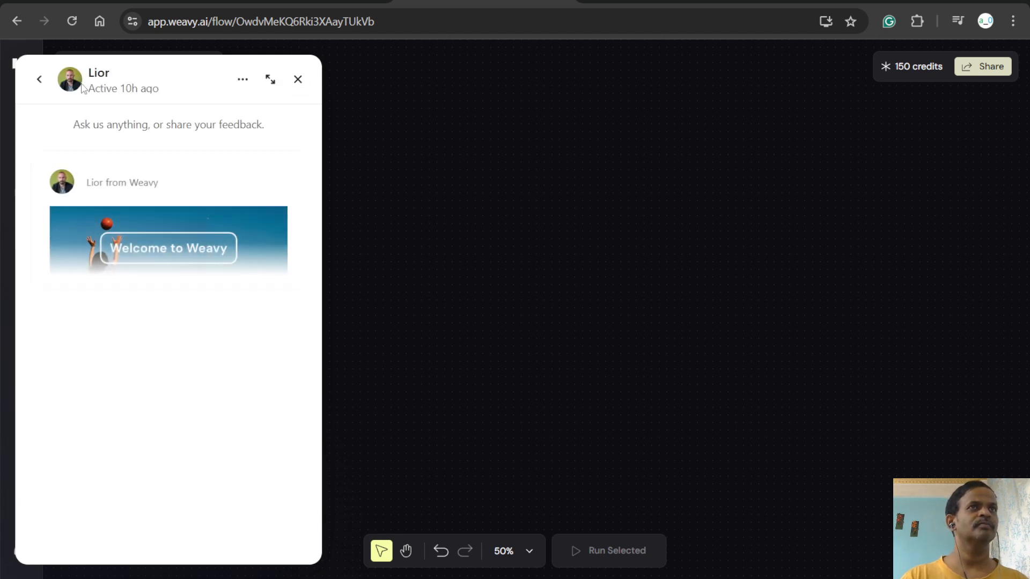
pyautogui.click(298, 80)
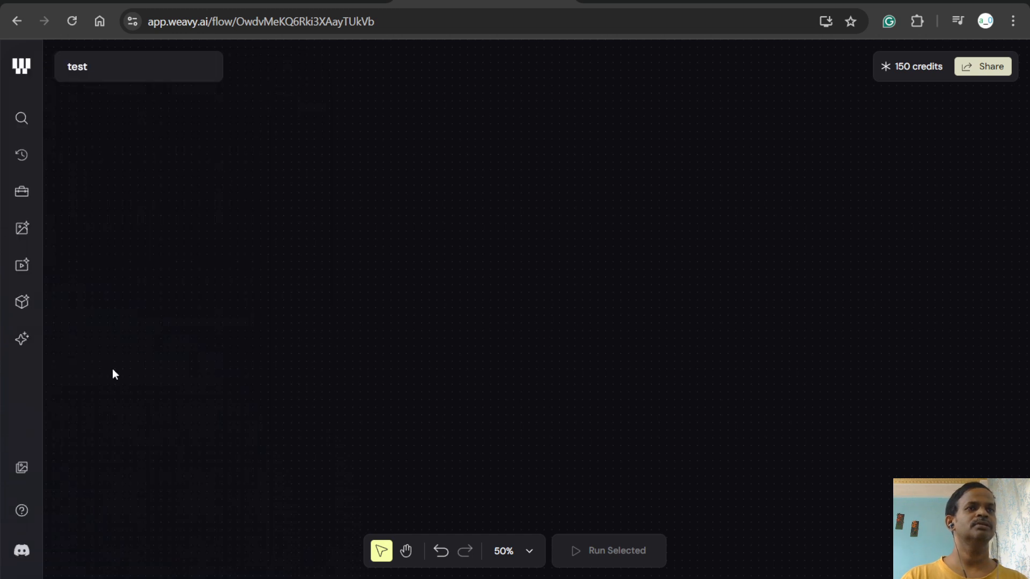
# - View the Weavy Discord invite and review the subscription plans, checking the Free plan's video allowance and workflow limit
pyautogui.click(21, 551)
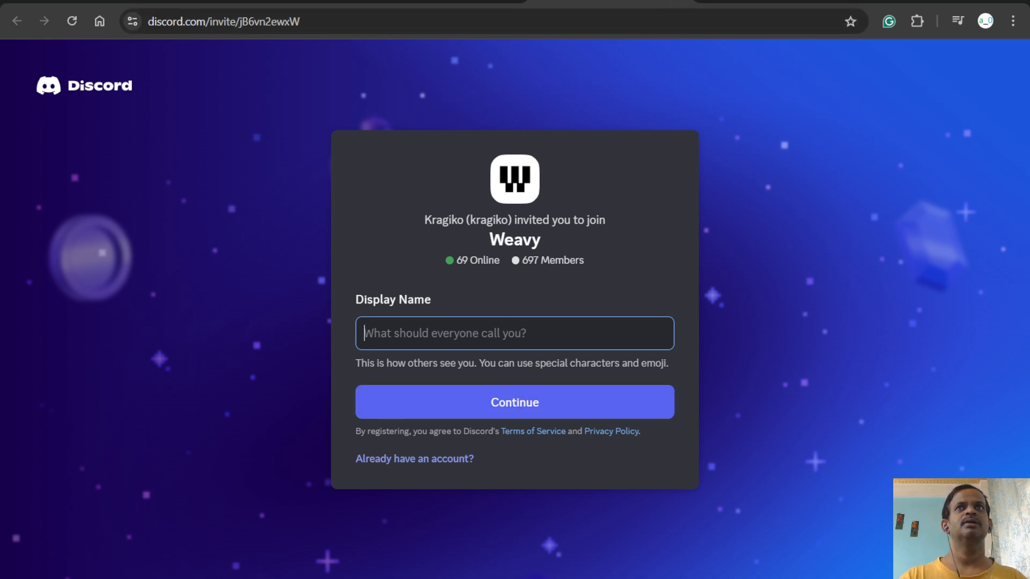
pyautogui.click(678, 0)
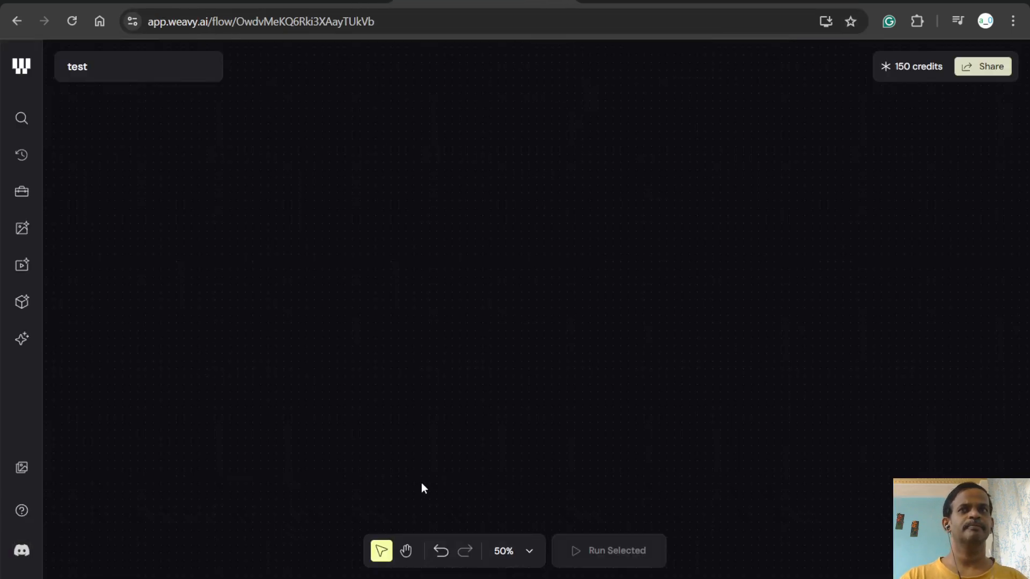
pyautogui.click(918, 66)
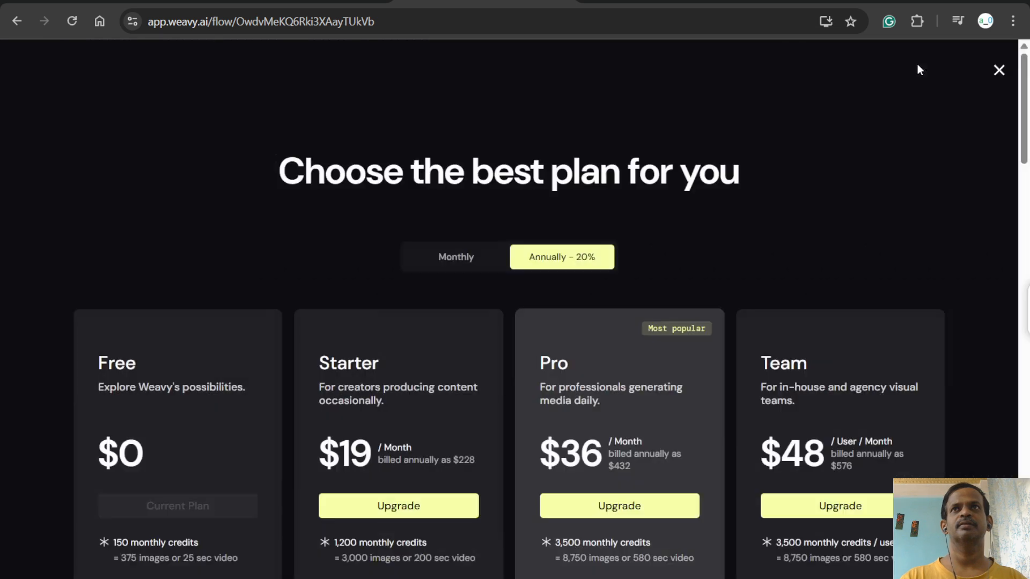
pyautogui.scroll(-4, 406, 222)
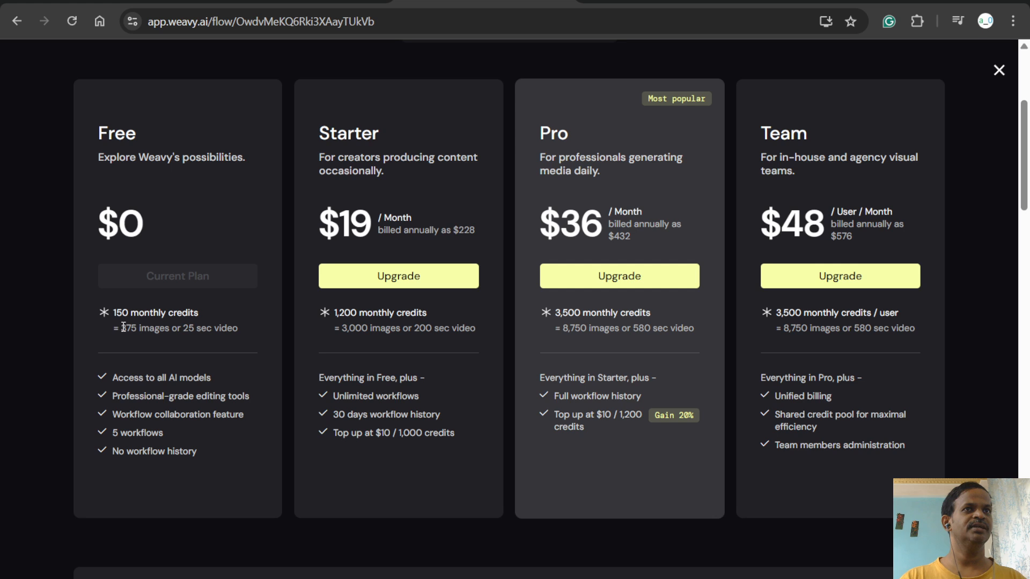
pyautogui.moveTo(124, 327); pyautogui.dragTo(243, 329)
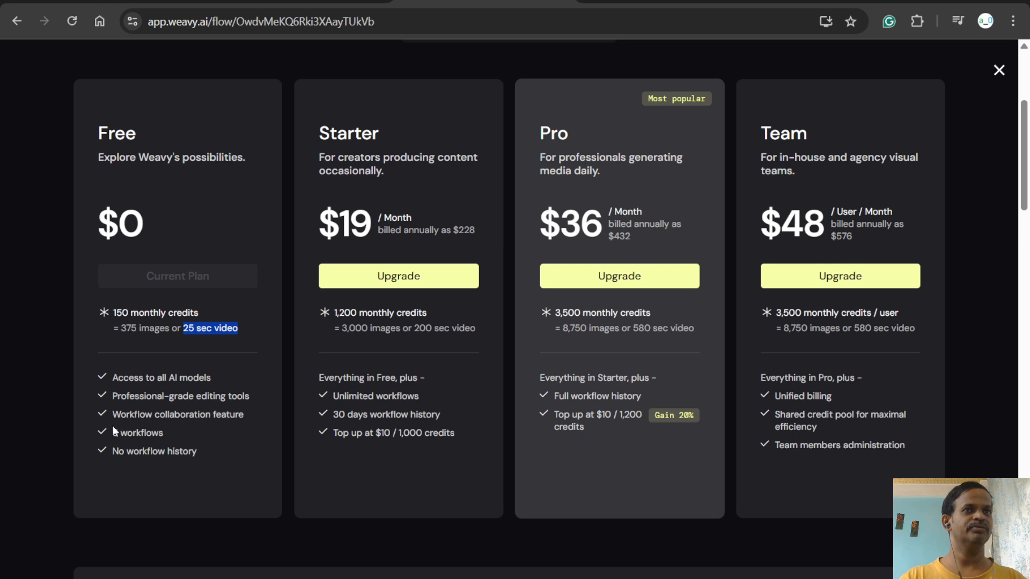
pyautogui.moveTo(111, 432); pyautogui.dragTo(185, 432)
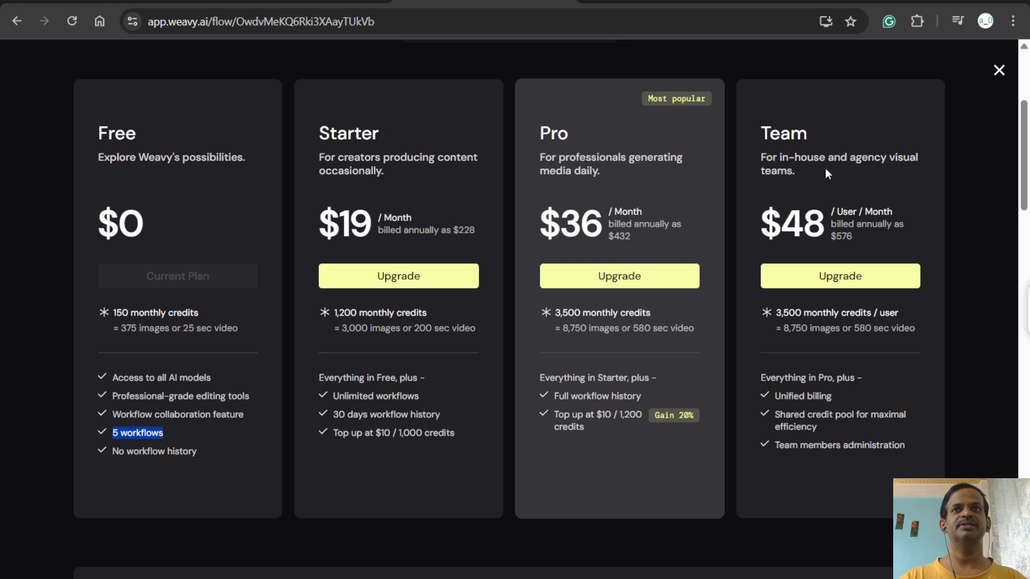
pyautogui.click(998, 71)
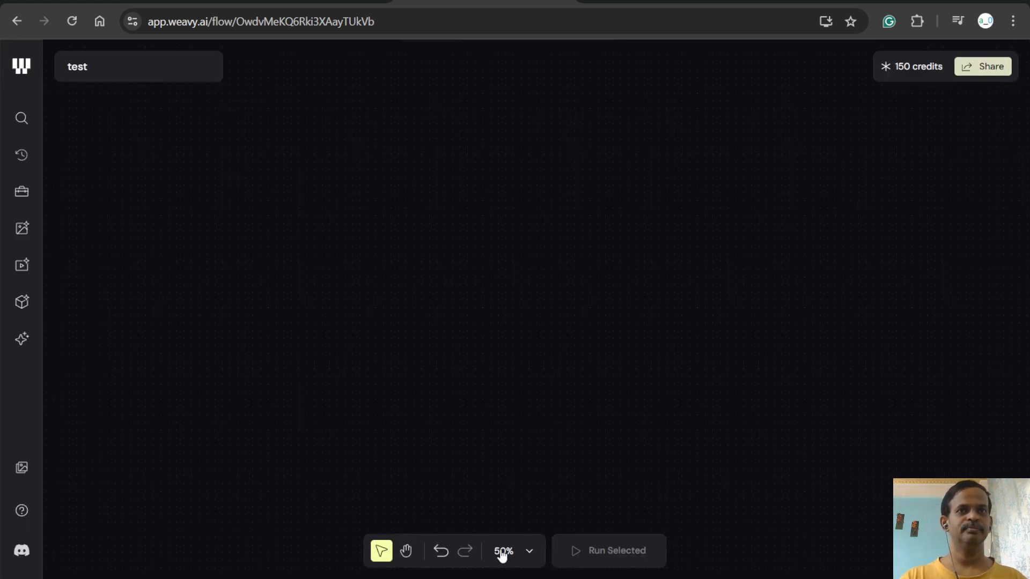
# - Look over the canvas zoom options, try the hand tool, and return to the selection tool with a drag across the empty canvas
pyautogui.click(529, 551)
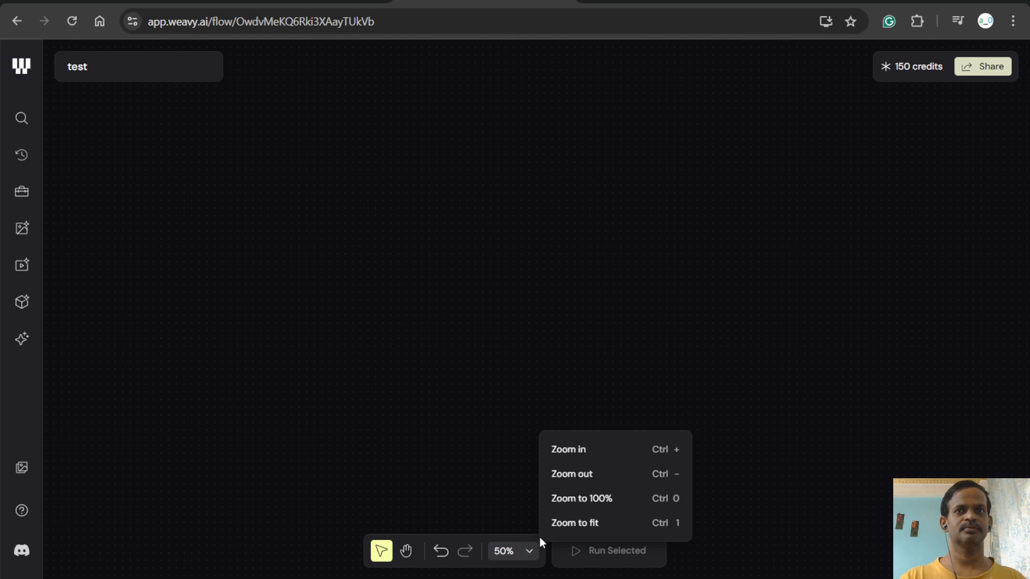
pyautogui.click(465, 478)
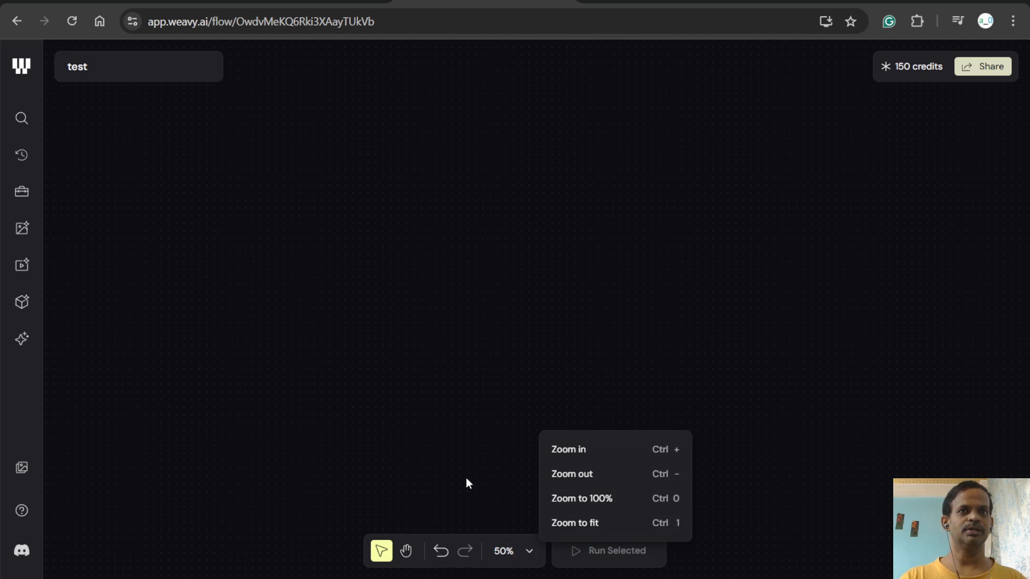
pyautogui.click(409, 556)
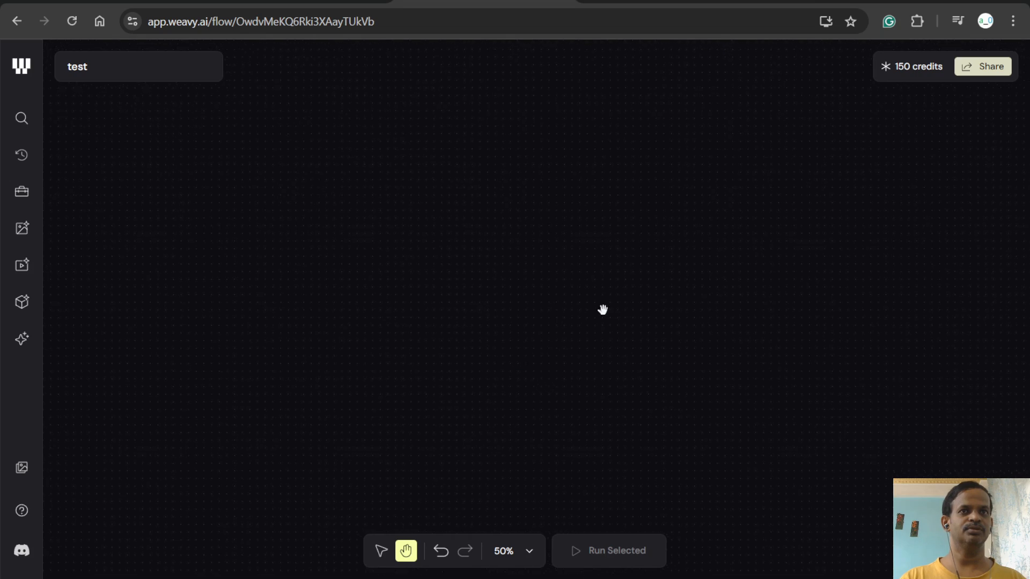
pyautogui.click(381, 552)
pyautogui.moveTo(541, 398); pyautogui.dragTo(543, 399)
pyautogui.moveTo(419, 326); pyautogui.dragTo(562, 380)
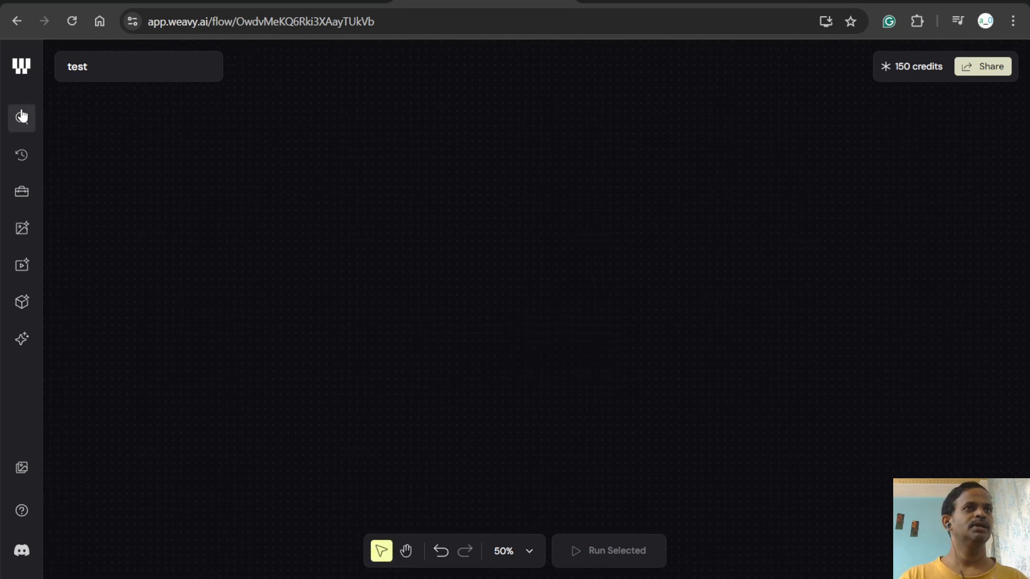
# - Display the Quick access nodes, followed by the Toolbox editing nodes
pyautogui.click(28, 156)
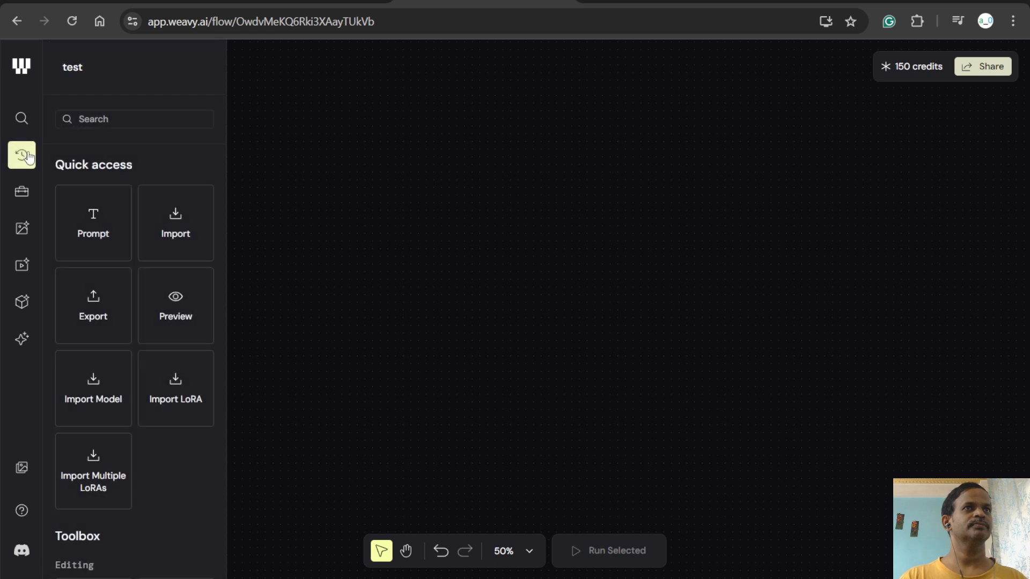
pyautogui.click(21, 191)
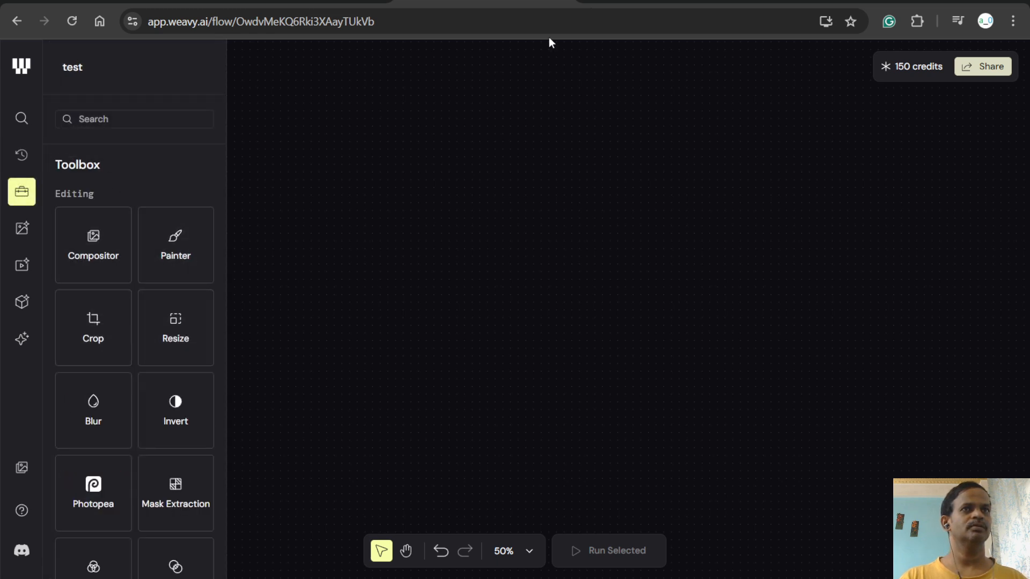
pyautogui.moveTo(627, 1)
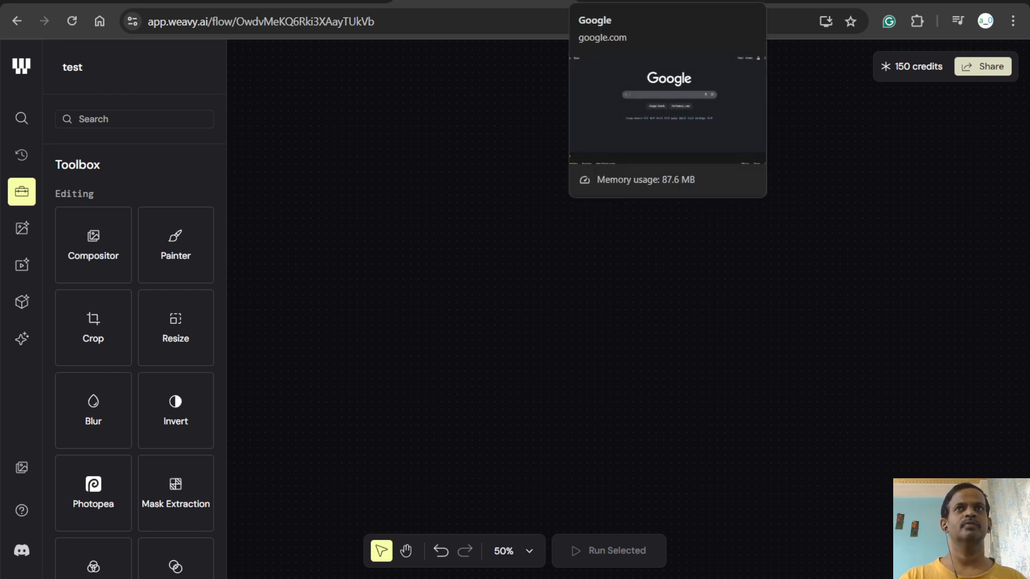
pyautogui.click(626, 2)
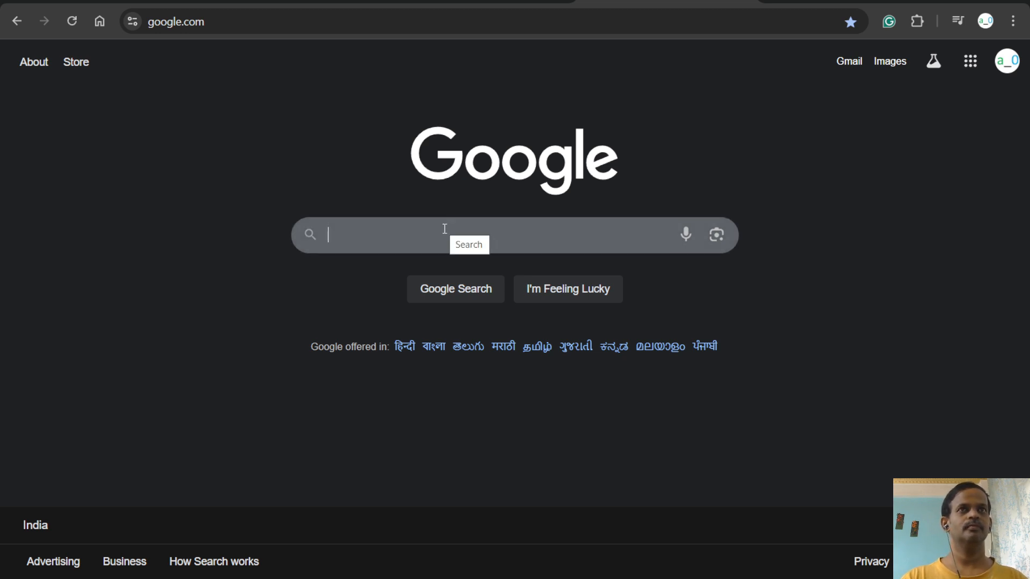
pyautogui.write('w')
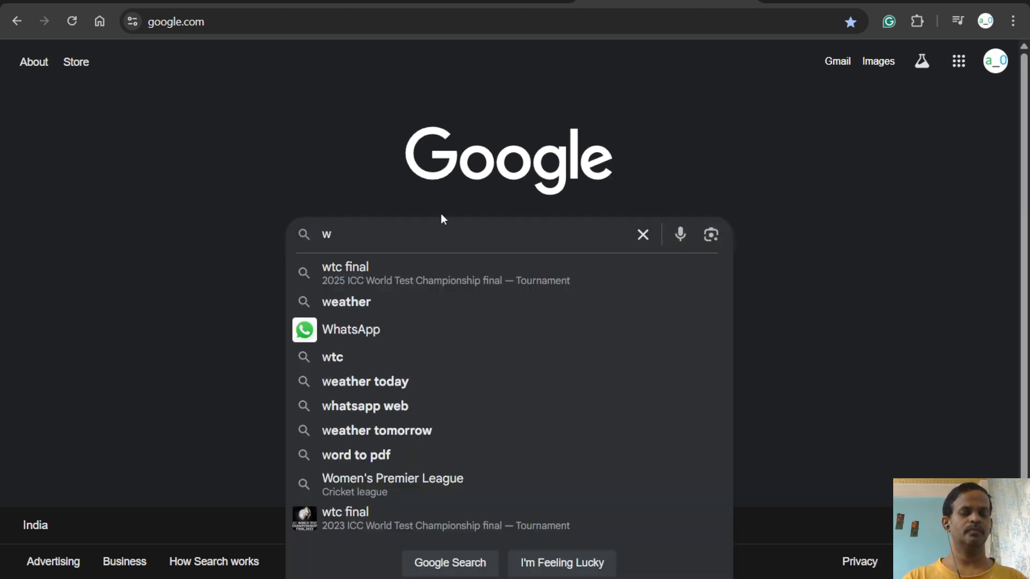
pyautogui.click(438, 2)
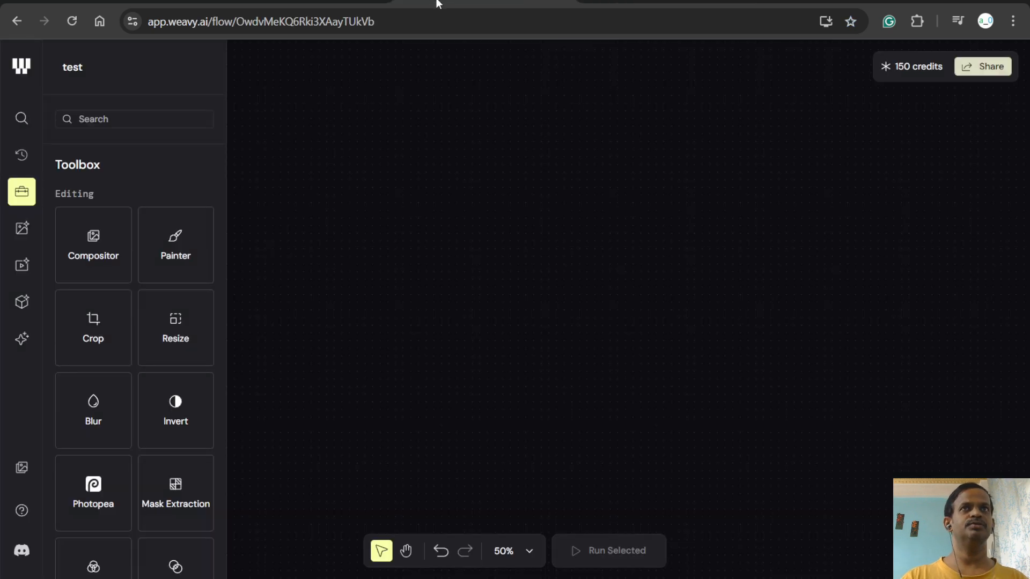
# - Copy the Weavy logo image, paste it onto the canvas as a File node, and move the node toward the canvas's upper left
pyautogui.rightClick(21, 65)
pyautogui.click(80, 127)
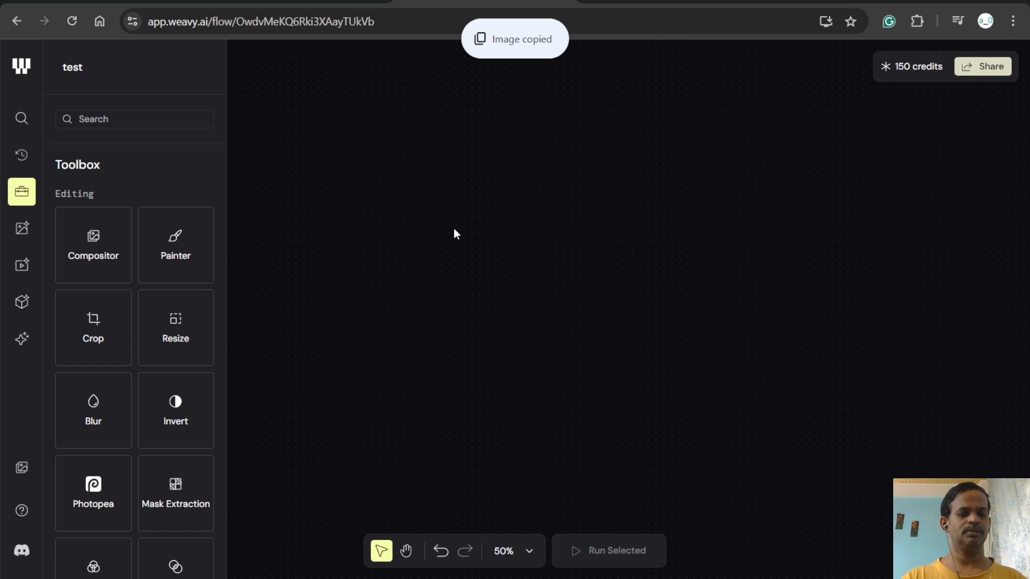
pyautogui.hotkey('ctrl', 'v')
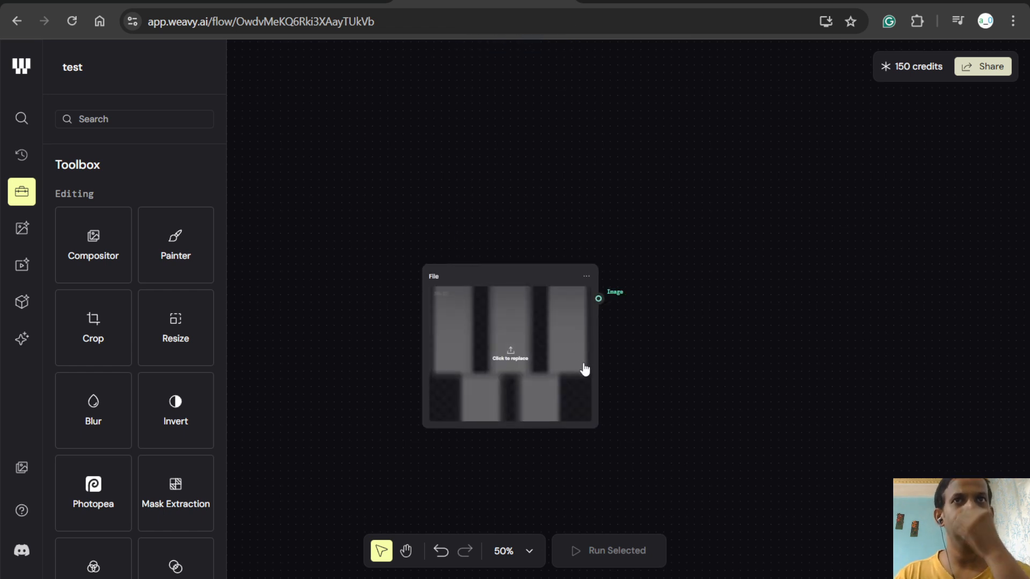
pyautogui.click(511, 343)
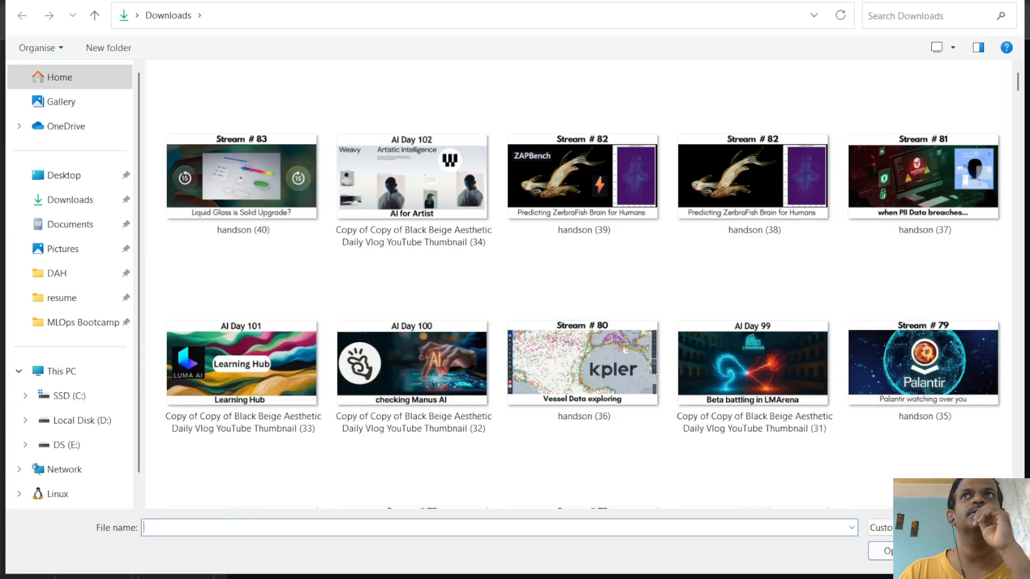
pyautogui.press('Escape')
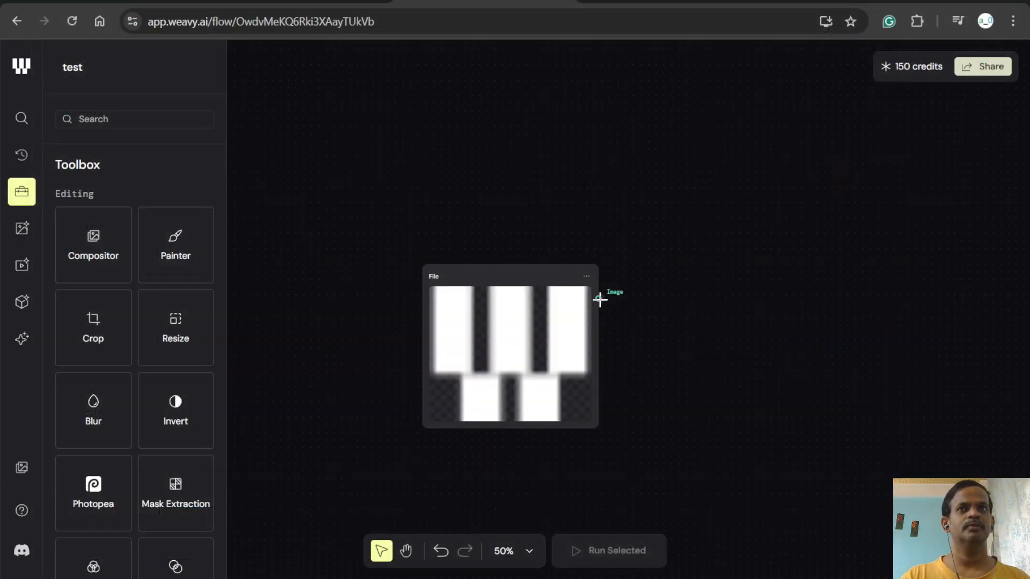
pyautogui.moveTo(496, 276); pyautogui.dragTo(405, 128)
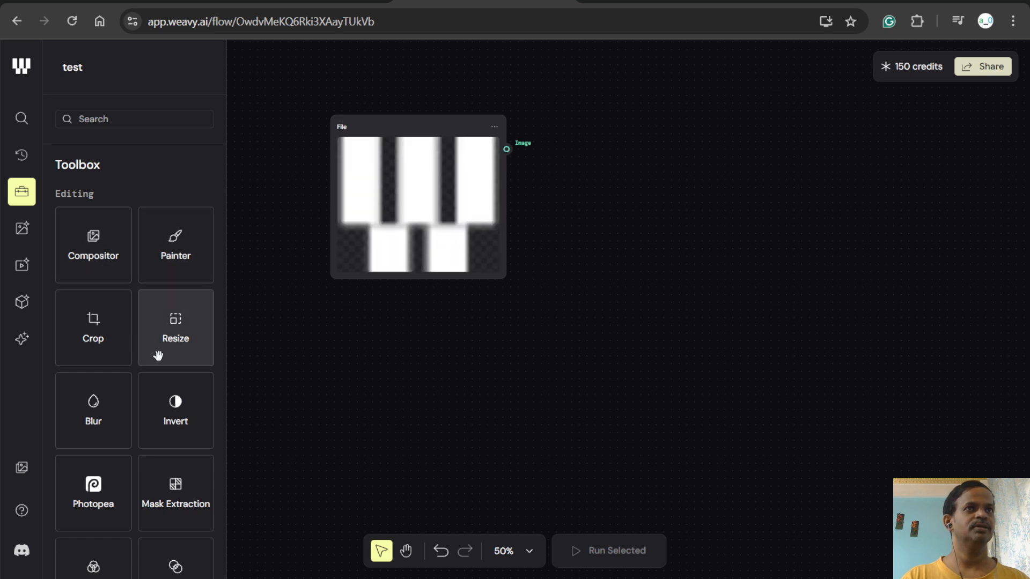
# - Add a Prompt node from the text tools and arrange it directly below the File node
pyautogui.scroll(-7, 105, 346)
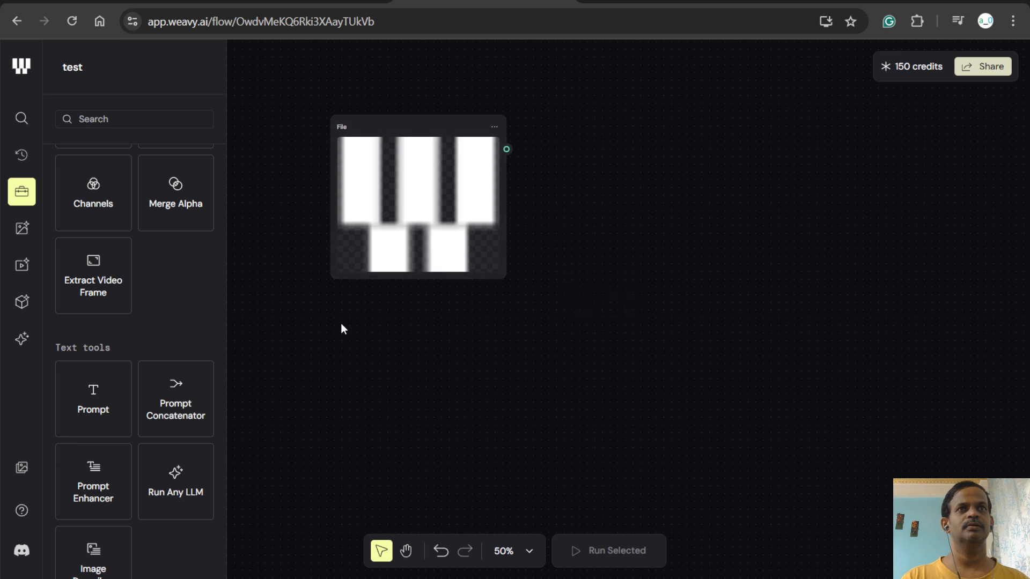
pyautogui.moveTo(91, 394); pyautogui.dragTo(582, 324)
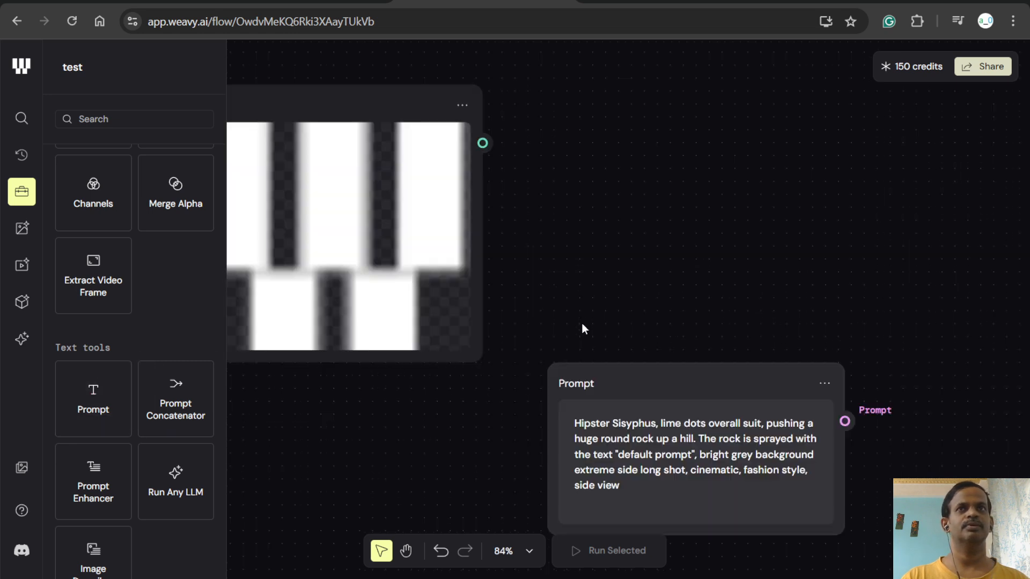
pyautogui.moveTo(724, 387); pyautogui.dragTo(720, 155)
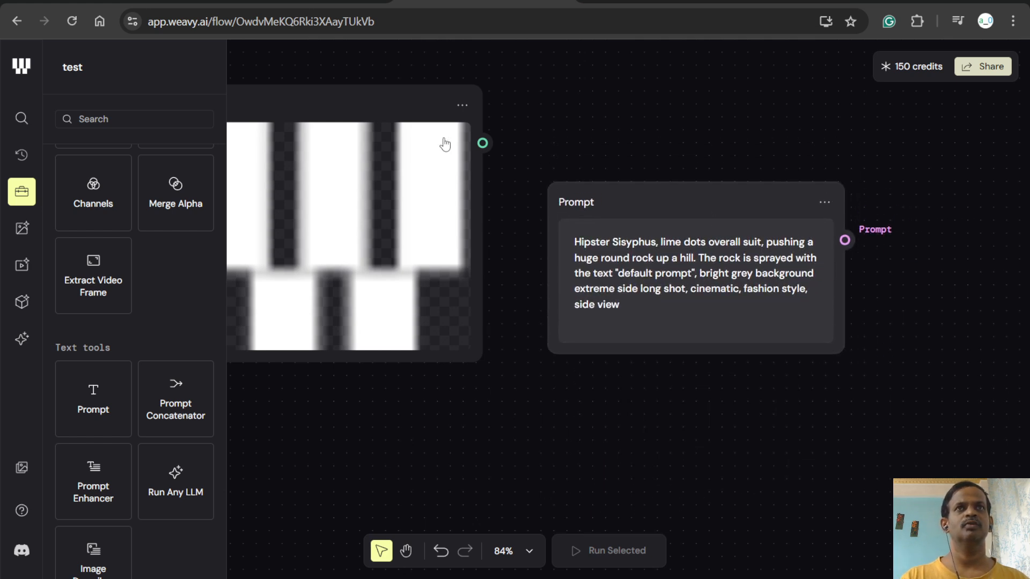
pyautogui.moveTo(411, 101); pyautogui.dragTo(552, 76)
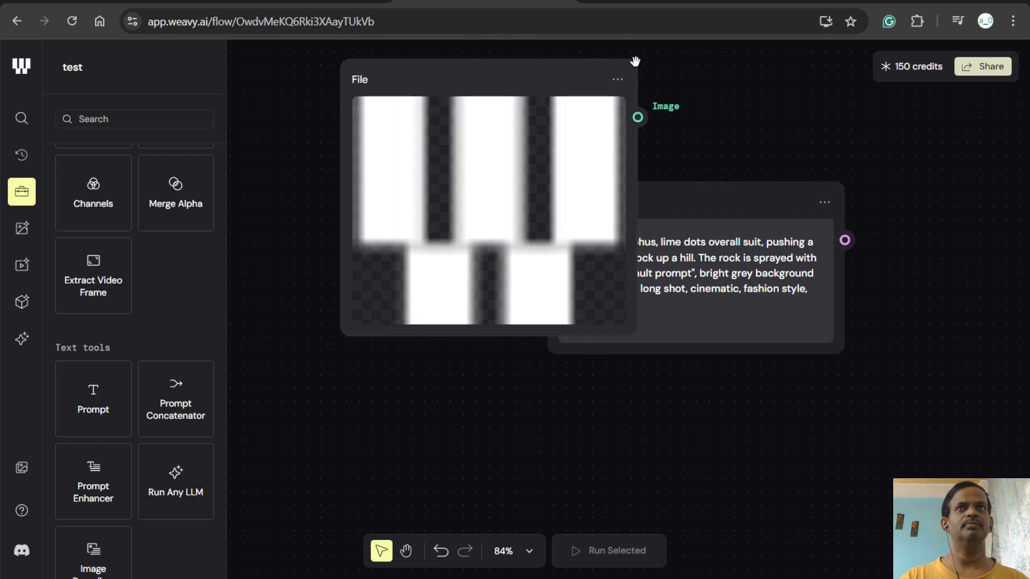
pyautogui.scroll(-4, 591, 228)
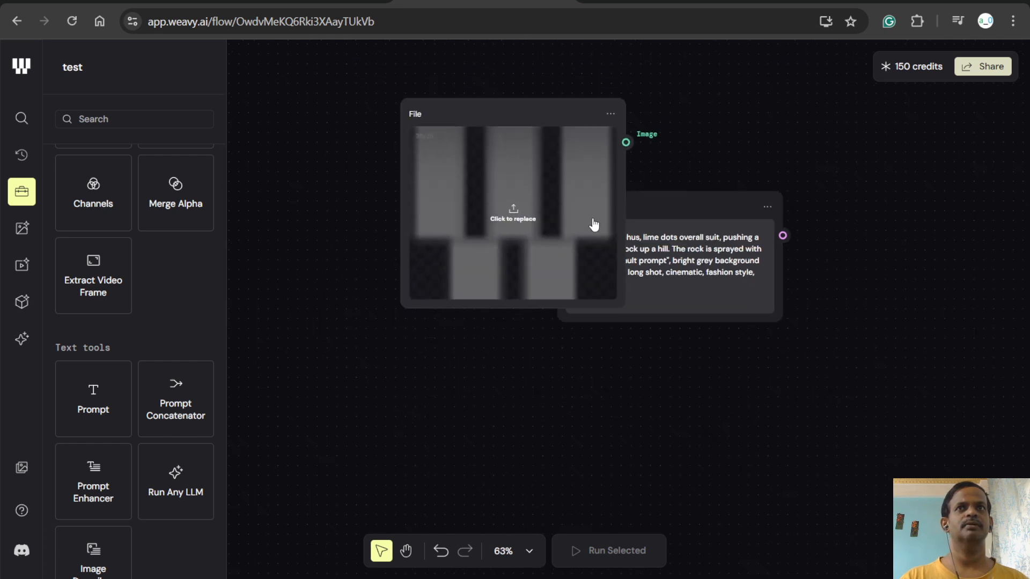
pyautogui.moveTo(509, 108); pyautogui.dragTo(514, 78)
pyautogui.moveTo(662, 208); pyautogui.dragTo(491, 399)
pyautogui.moveTo(531, 367); pyautogui.dragTo(528, 340)
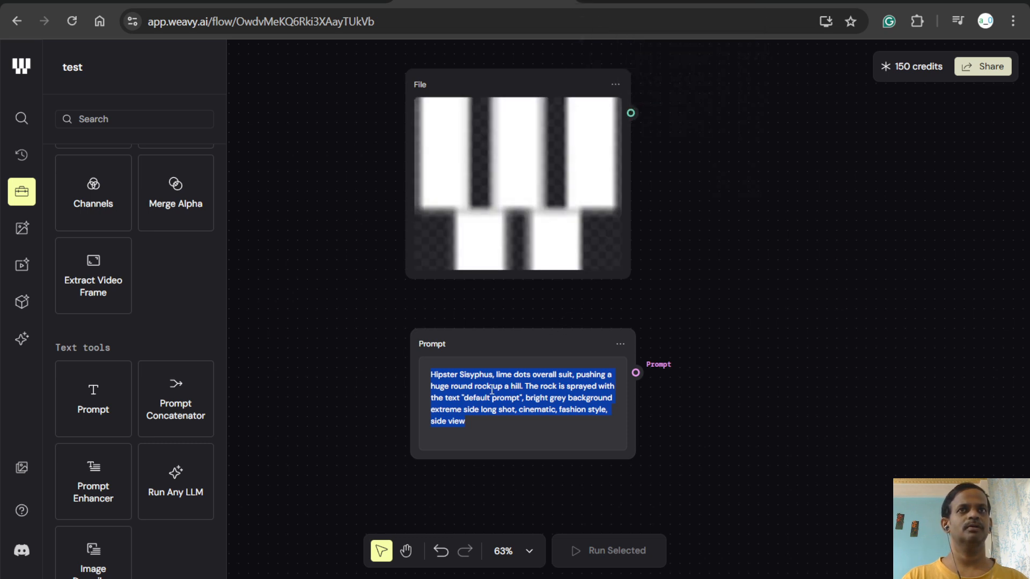
# - Replace the Prompt node's default text with "walk"
pyautogui.write('A')
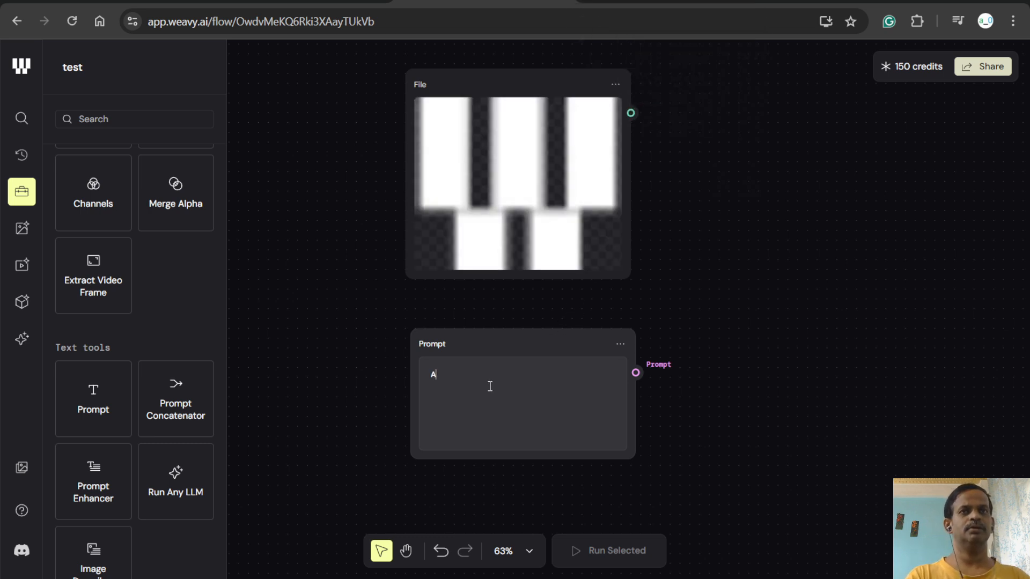
pyautogui.press('BackSpace')
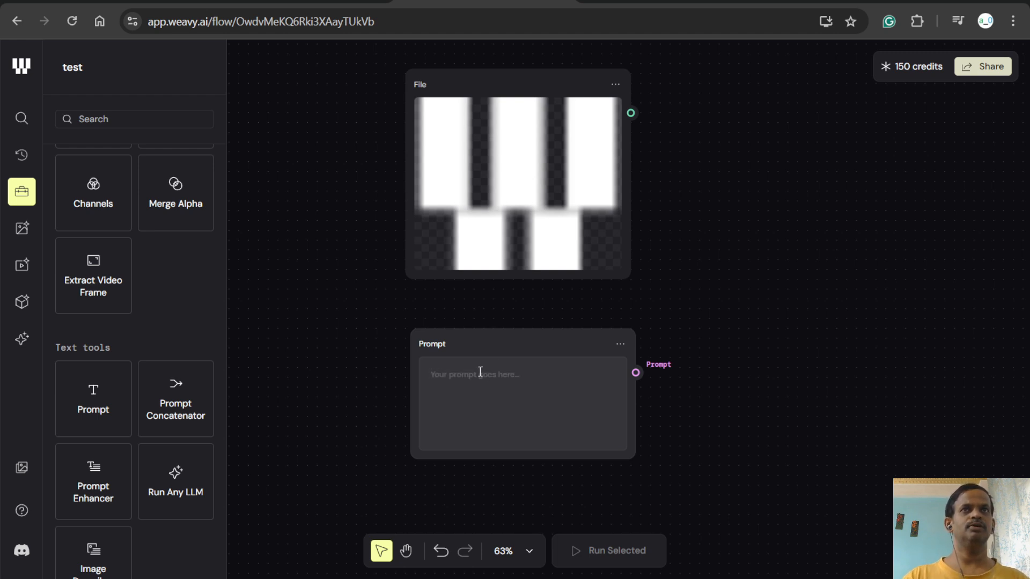
pyautogui.write('walk')
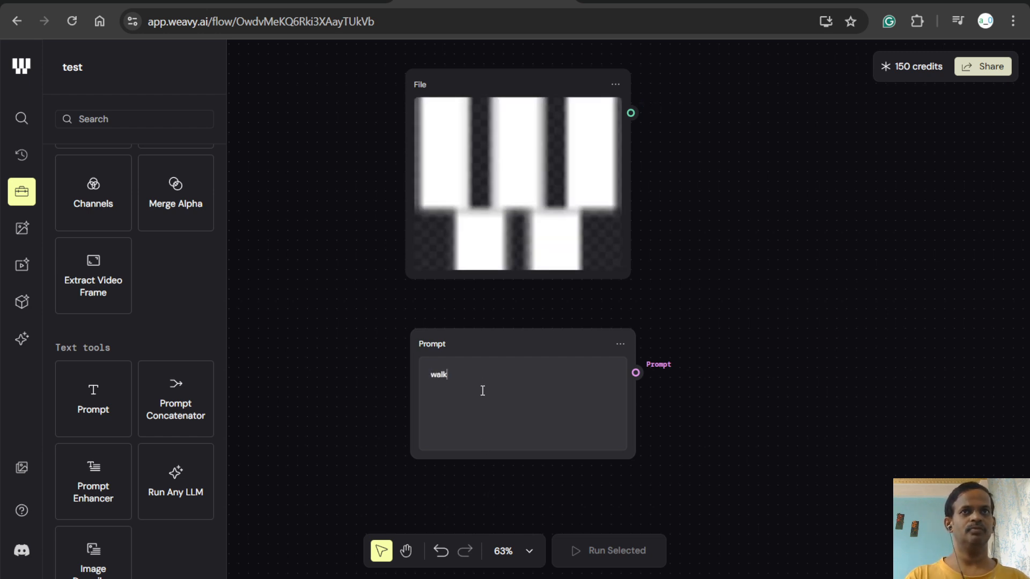
# - Rearrange the nodes so the Prompt node sits to the right of the File node, with their top edges roughly level
pyautogui.click(620, 344)
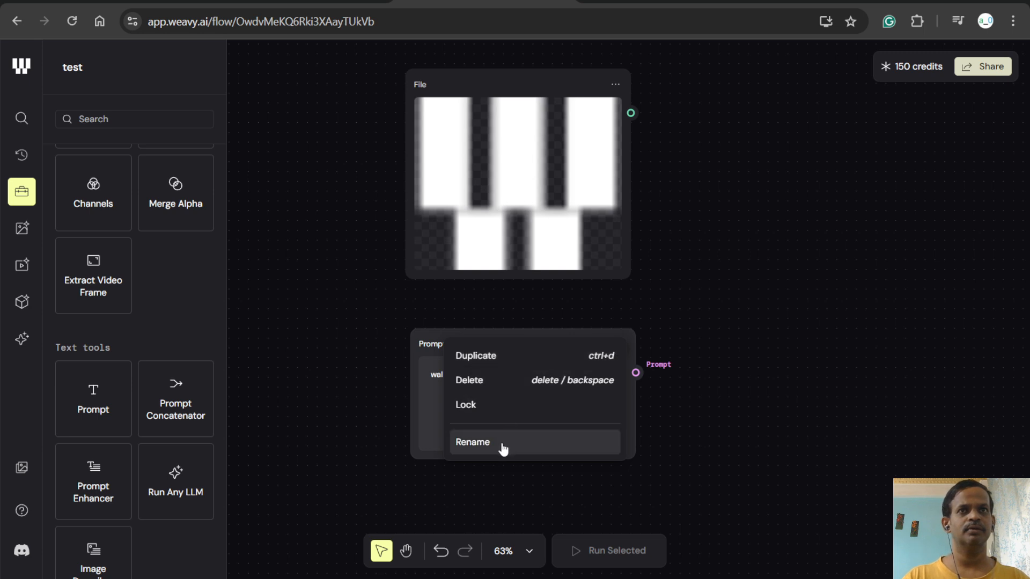
pyautogui.click(426, 343)
pyautogui.moveTo(426, 343); pyautogui.dragTo(666, 74)
pyautogui.moveTo(491, 87); pyautogui.dragTo(387, 127)
pyautogui.moveTo(679, 74); pyautogui.dragTo(628, 117)
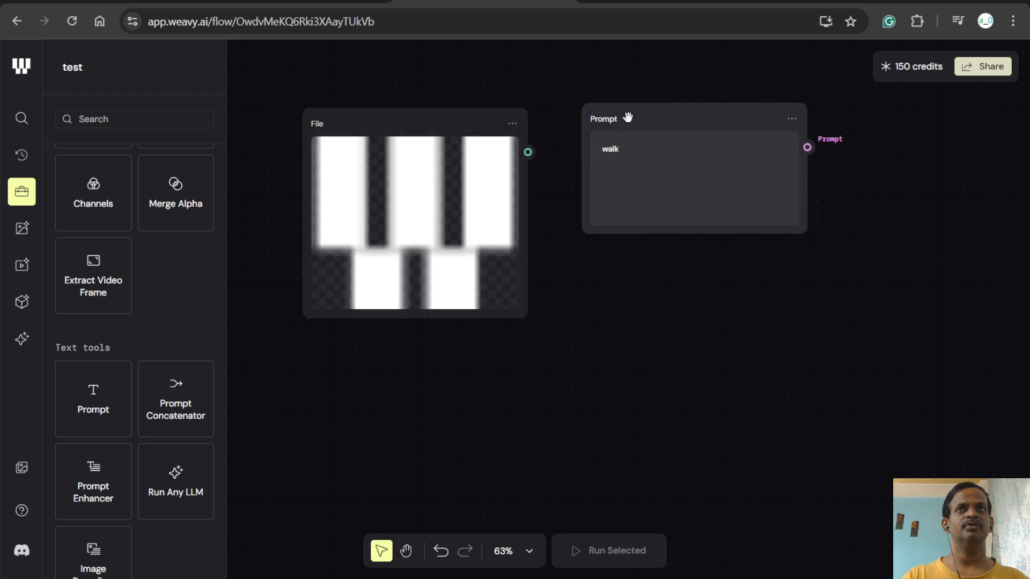
# - Rename the Prompt node to "action" and move it directly below the File node
pyautogui.click(792, 118)
pyautogui.click(635, 224)
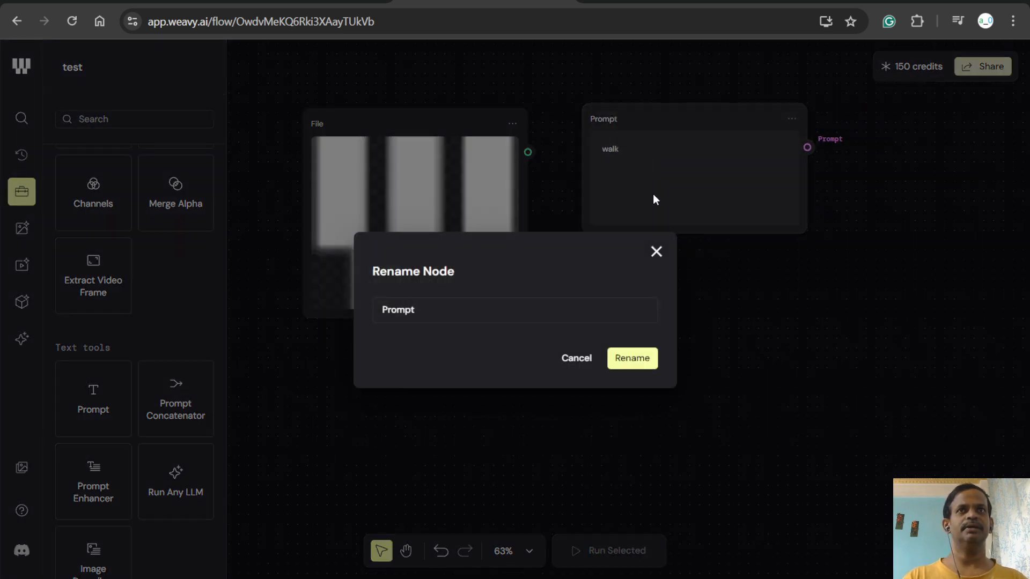
pyautogui.click(521, 300)
pyautogui.write('action')
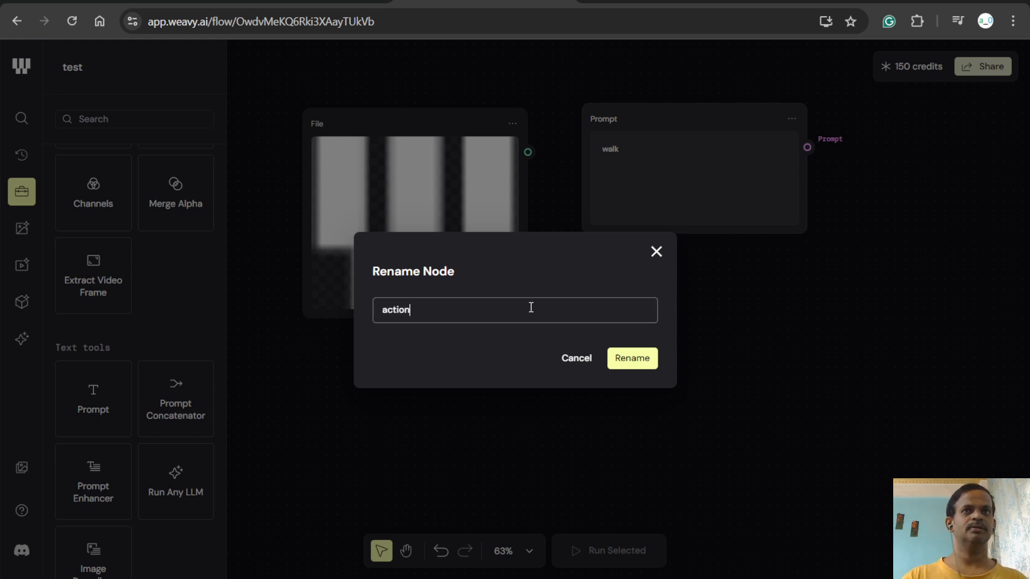
pyautogui.click(650, 364)
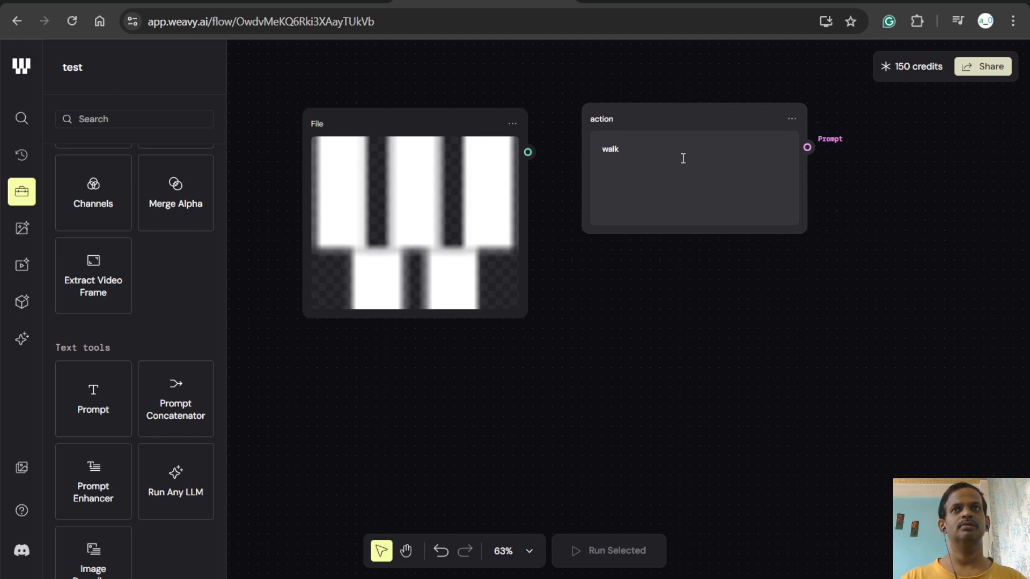
pyautogui.moveTo(529, 151); pyautogui.dragTo(564, 236)
pyautogui.moveTo(745, 127); pyautogui.dragTo(463, 372)
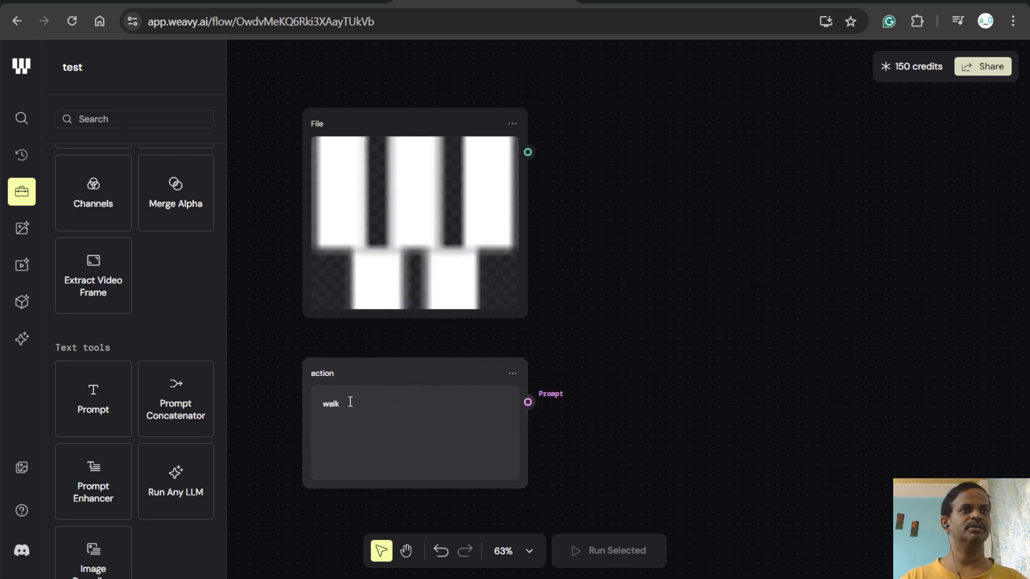
# - Add a Prompt Concatenator node to the right of the existing nodes and delete it again
pyautogui.moveTo(159, 398); pyautogui.dragTo(684, 247)
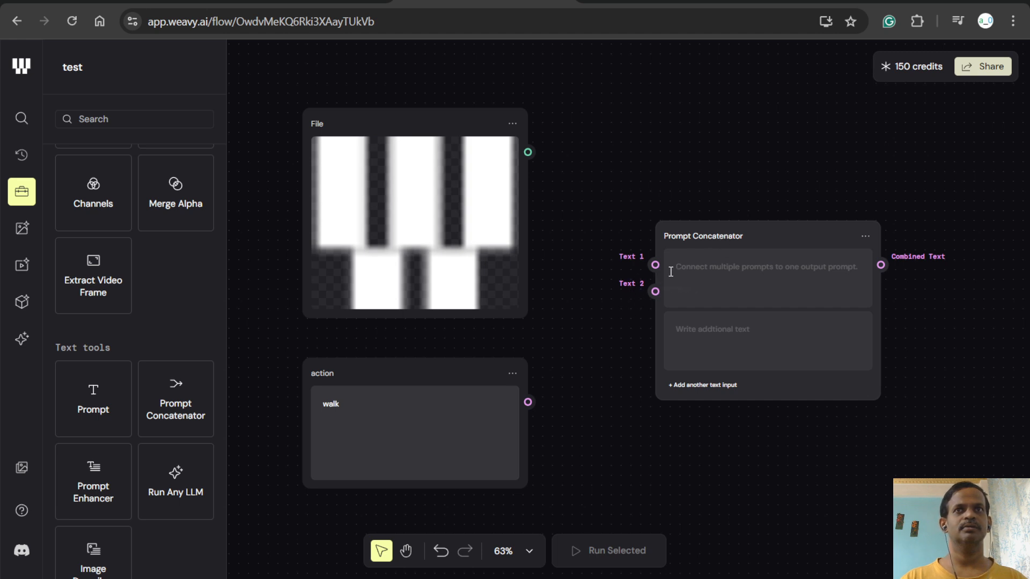
pyautogui.click(864, 239)
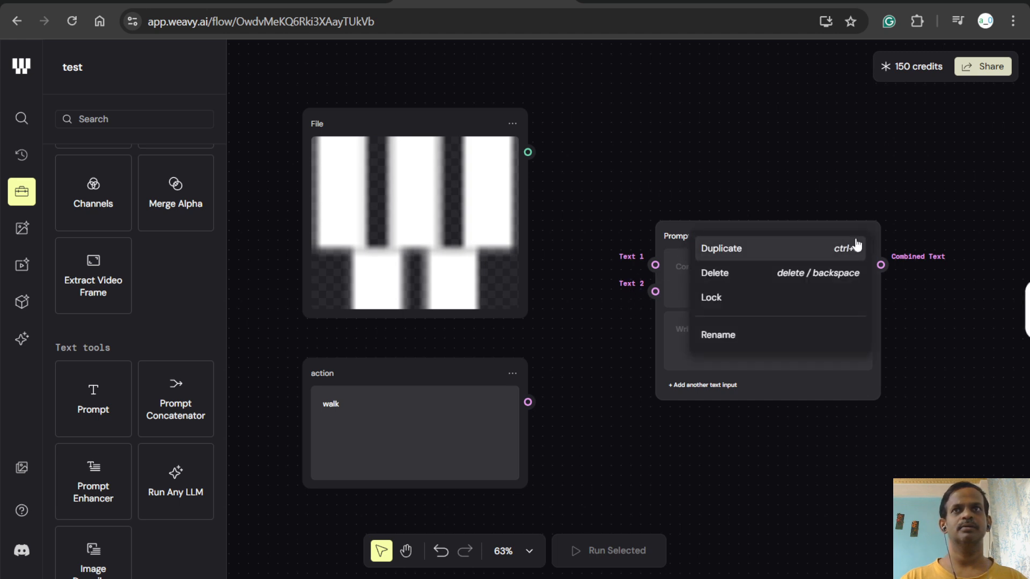
pyautogui.click(756, 284)
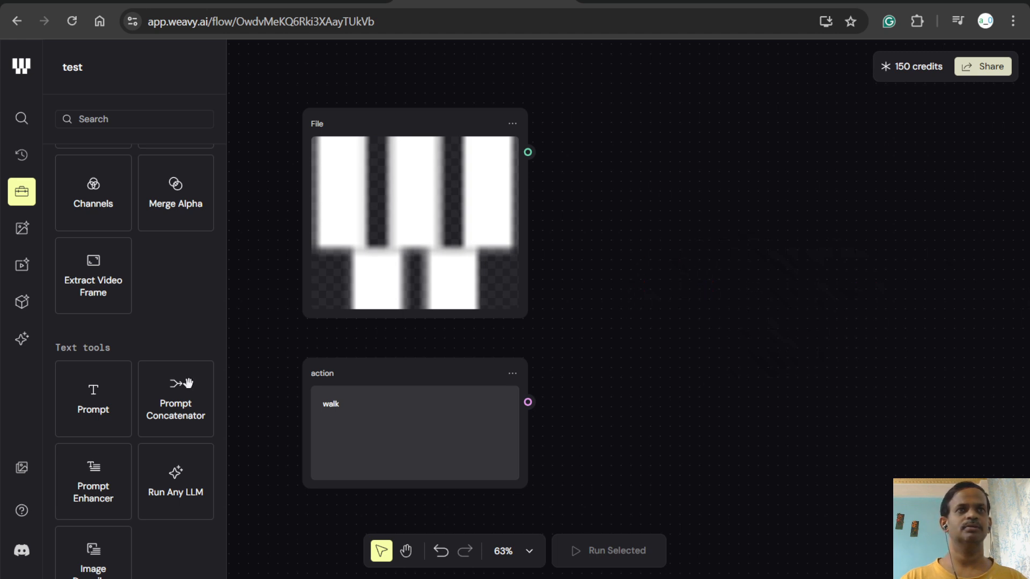
# - Add a Prompt Enhancer node, move it closer to the File node, and delete it again
pyautogui.scroll(-1, 108, 413)
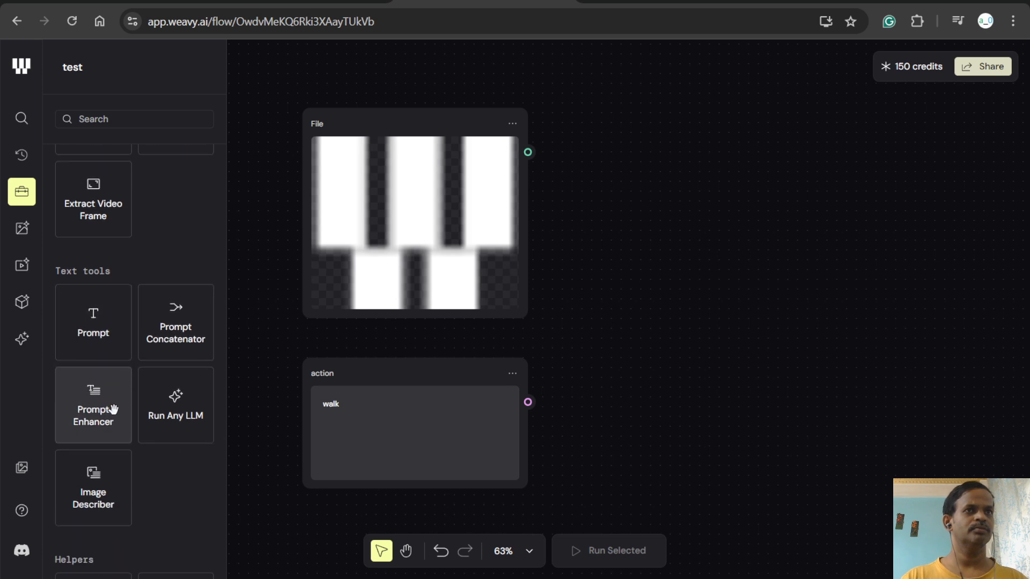
pyautogui.moveTo(104, 408); pyautogui.dragTo(719, 239)
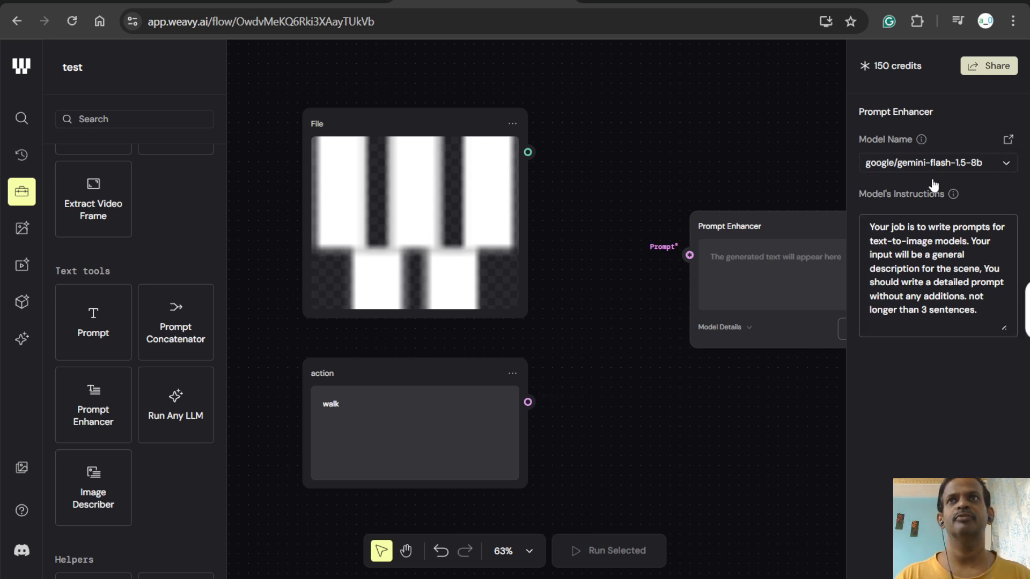
pyautogui.moveTo(775, 225); pyautogui.dragTo(644, 229)
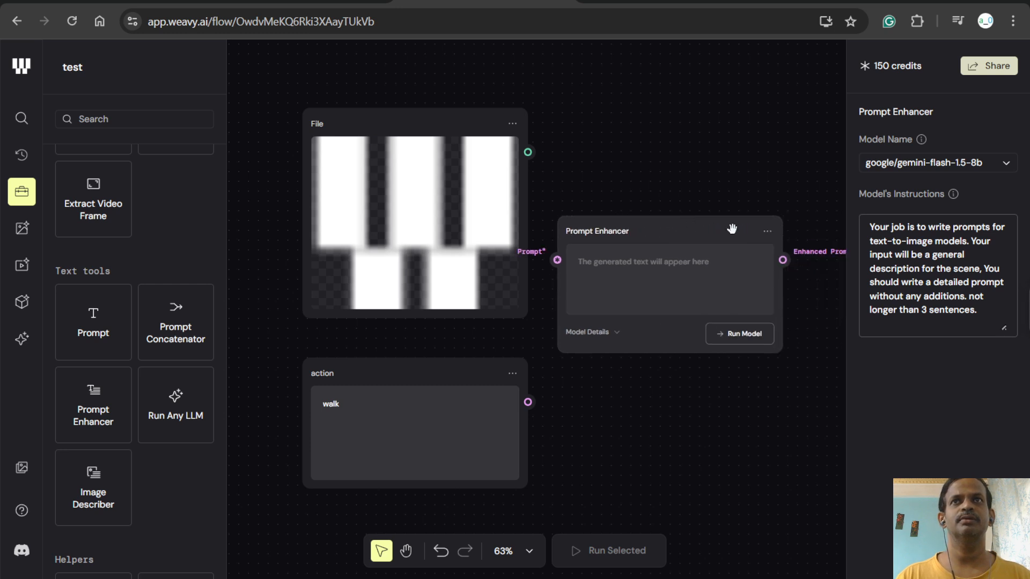
pyautogui.click(767, 226)
pyautogui.click(620, 267)
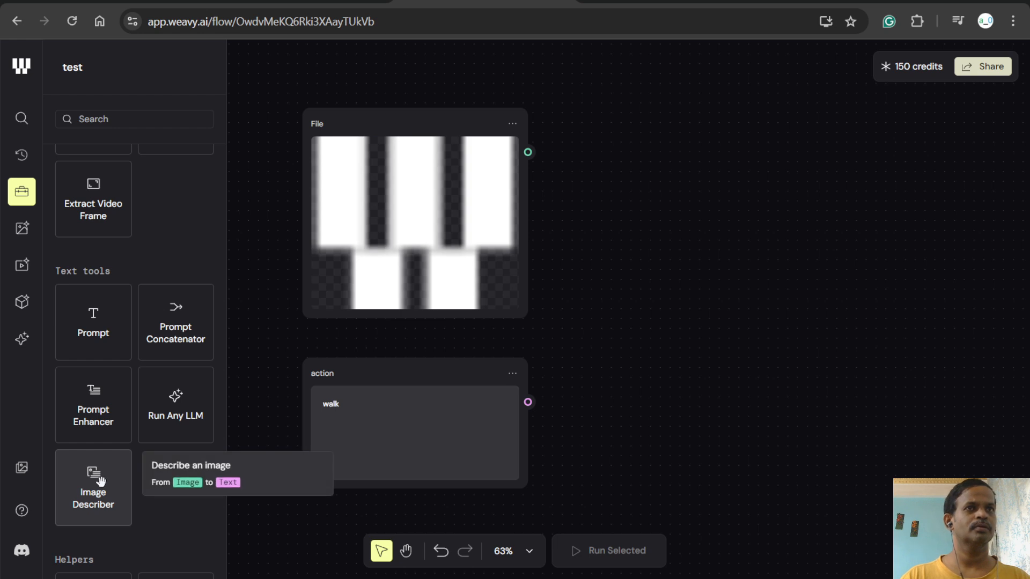
# - Add an Image Describer node to the right of the File node, with the File output connected to its Image input
pyautogui.moveTo(100, 481); pyautogui.dragTo(528, 152)
pyautogui.moveTo(721, 206); pyautogui.dragTo(629, 152)
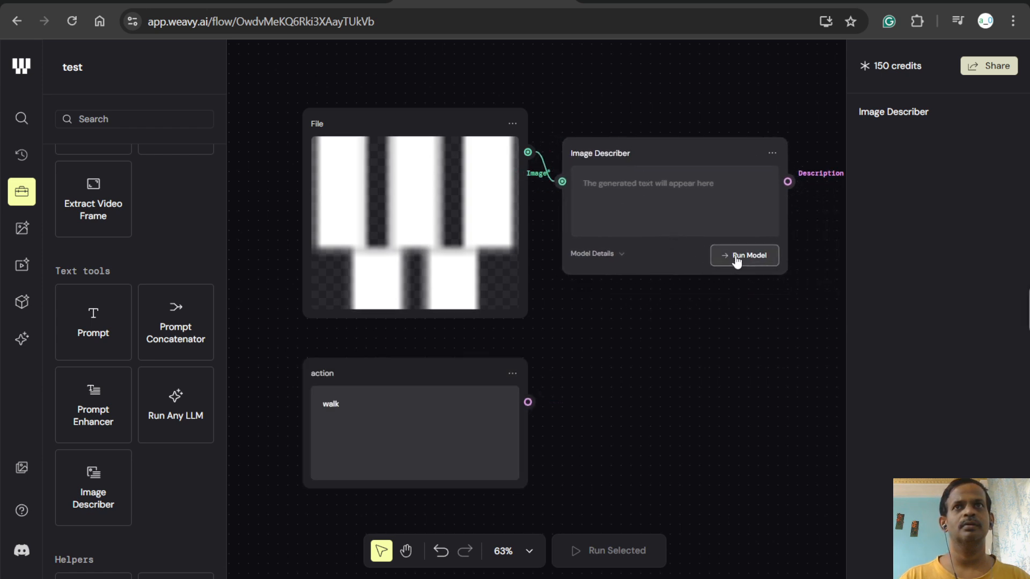
# - Expand the Image Describer's model details and run the model on the logo image
pyautogui.click(613, 257)
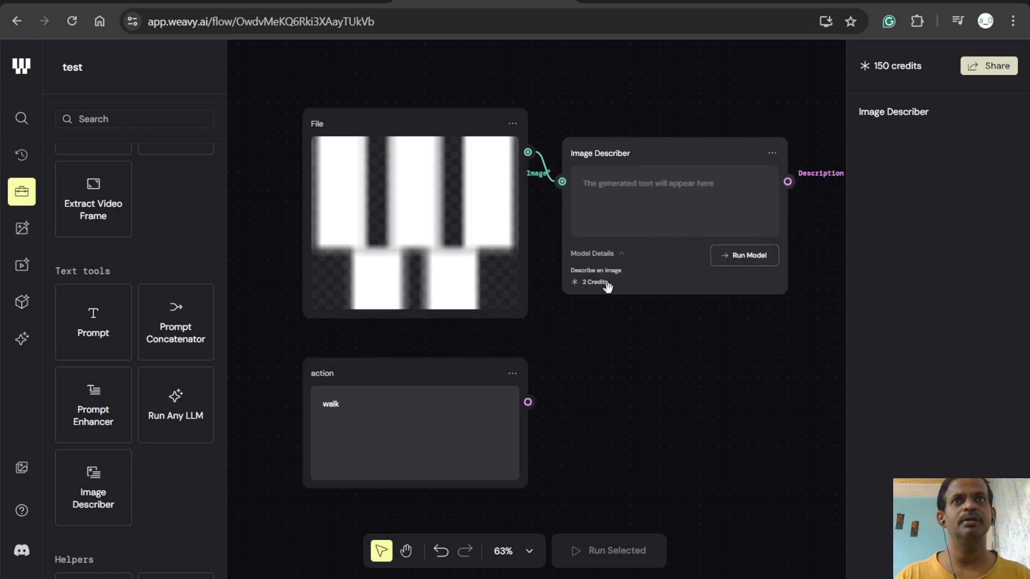
pyautogui.click(726, 256)
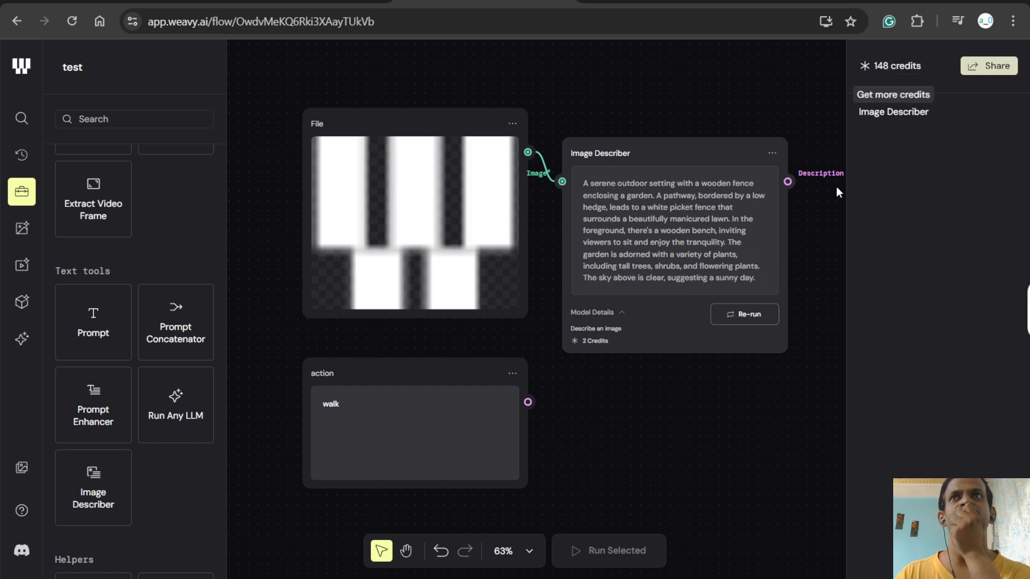
pyautogui.click(829, 66)
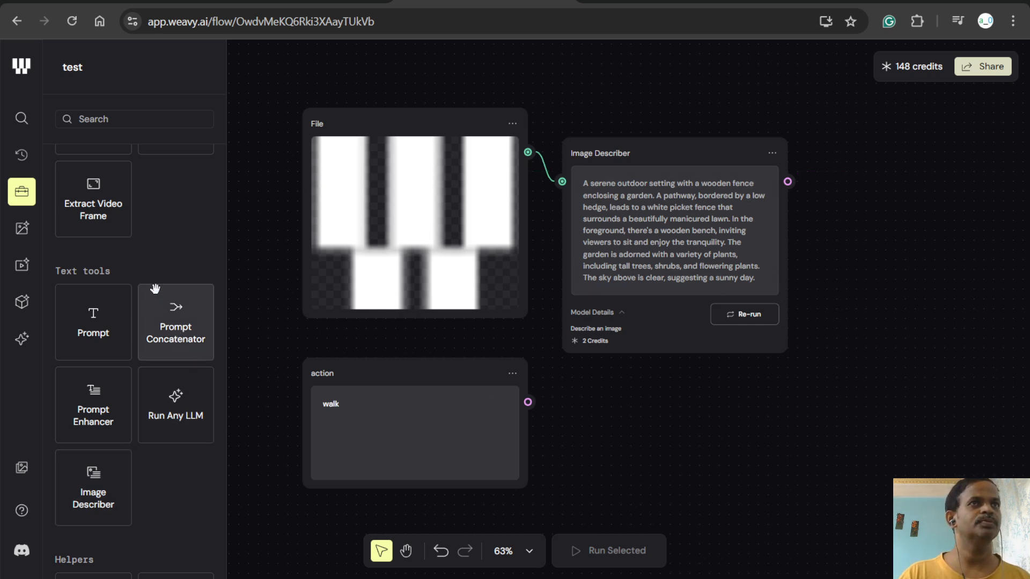
# - Add a Prompt Concatenator right of the Image Describer, connecting the description to Text 1 and the action prompt to Text 2
pyautogui.scroll(-2, 156, 303)
pyautogui.scroll(-3, 160, 311)
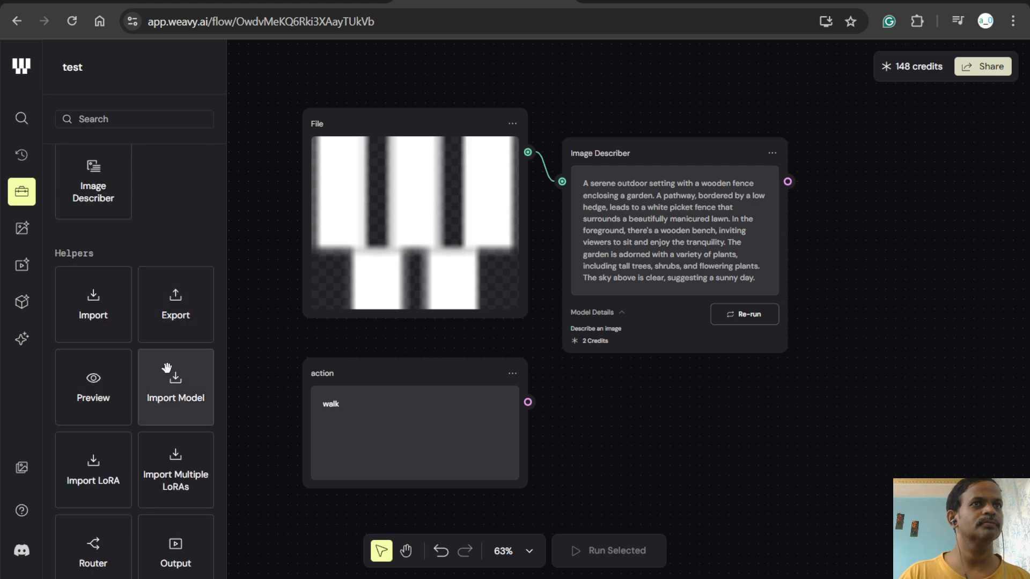
pyautogui.scroll(5, 171, 375)
pyautogui.scroll(1, 164, 360)
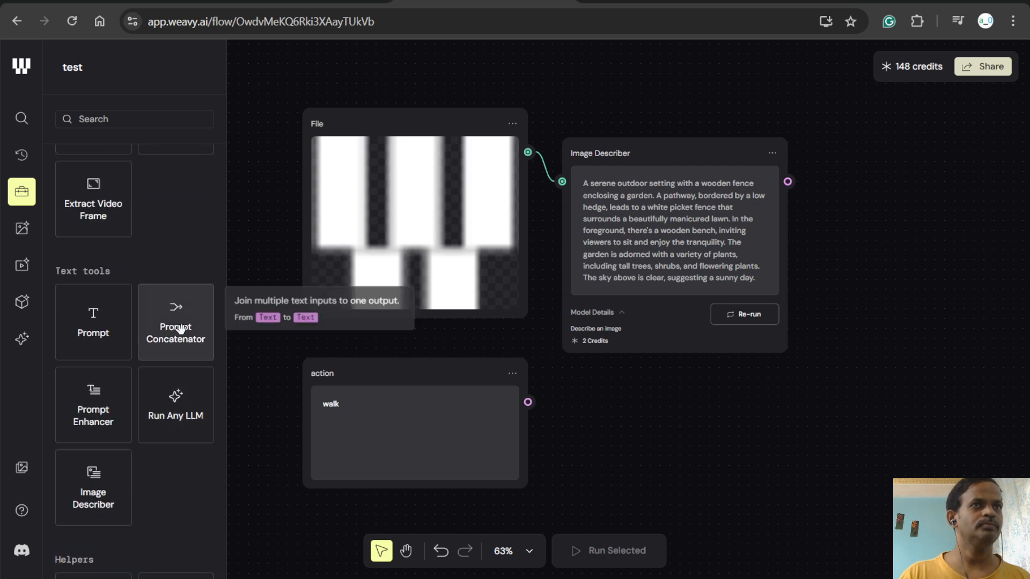
pyautogui.moveTo(179, 328); pyautogui.dragTo(917, 251)
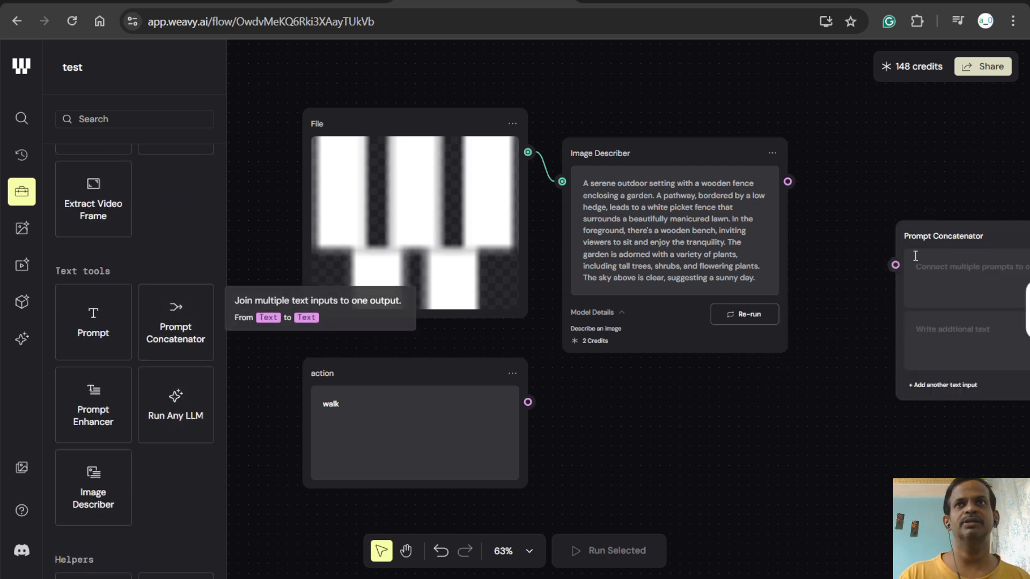
pyautogui.moveTo(787, 182); pyautogui.dragTo(896, 265)
pyautogui.moveTo(527, 402); pyautogui.dragTo(895, 291)
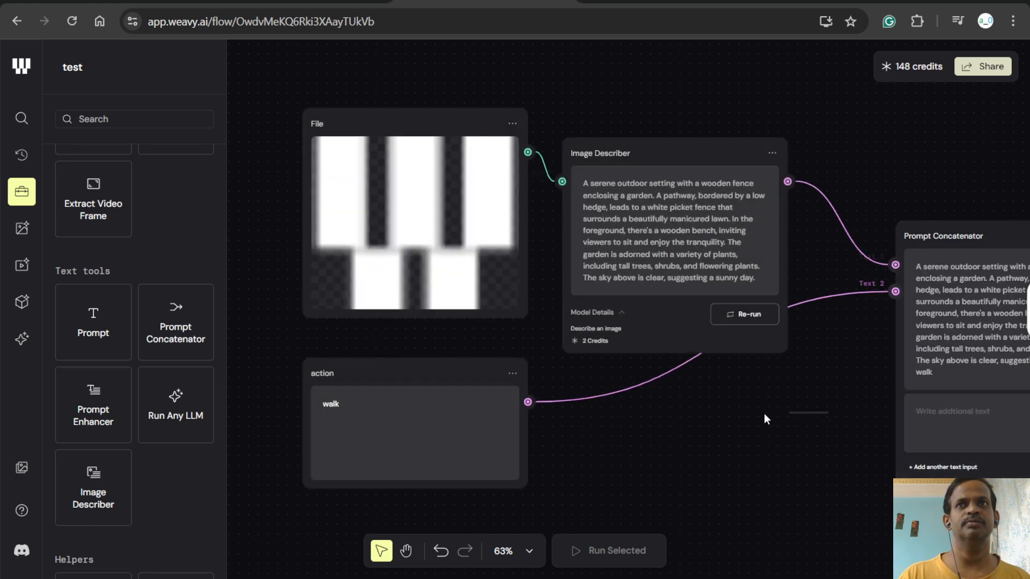
# - Examine the connected workflow from the File and action nodes through to the Prompt Concatenator's combined text
pyautogui.hotkey('ctrl', 'a')
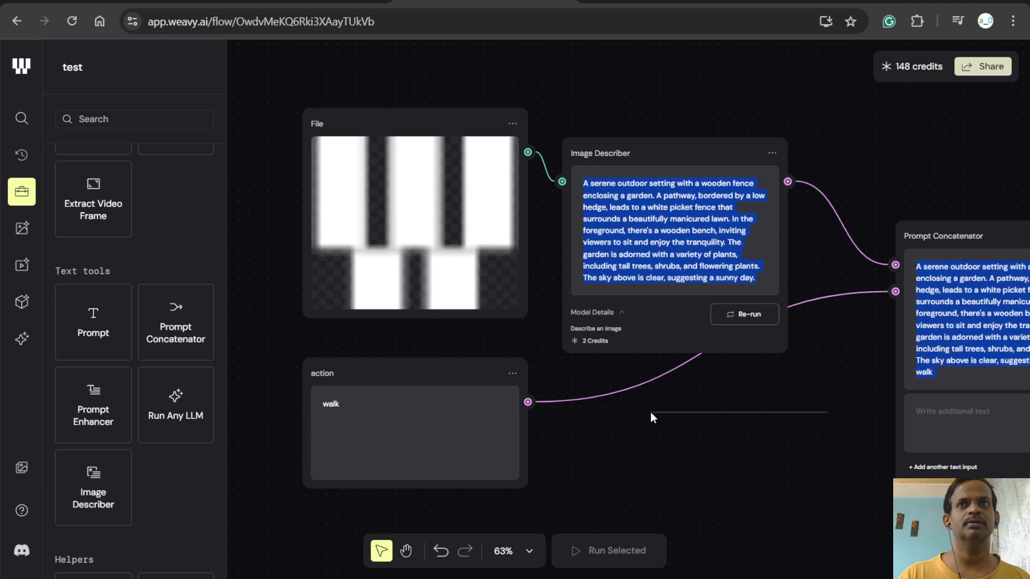
pyautogui.click(406, 551)
pyautogui.moveTo(784, 411); pyautogui.dragTo(539, 320)
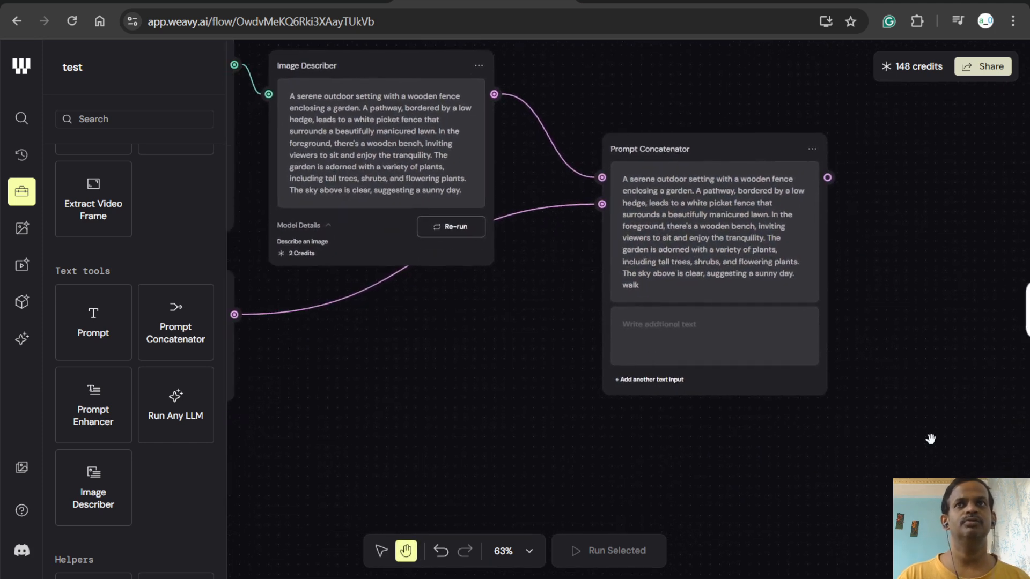
pyautogui.scroll(-3, 882, 452)
pyautogui.moveTo(902, 416); pyautogui.dragTo(999, 404)
pyautogui.moveTo(661, 426); pyautogui.dragTo(592, 440)
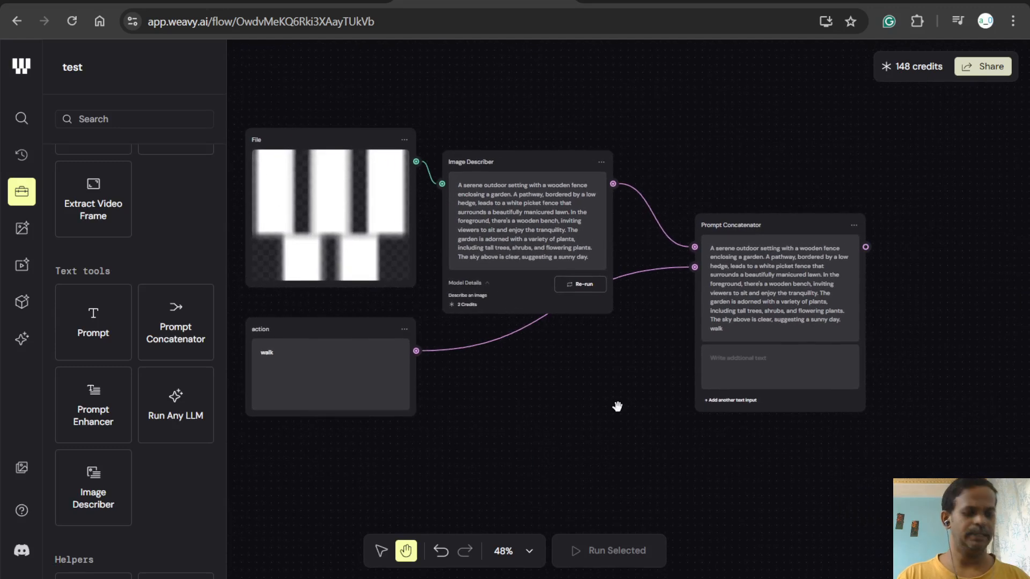
pyautogui.scroll(-2, 617, 407)
pyautogui.click(519, 553)
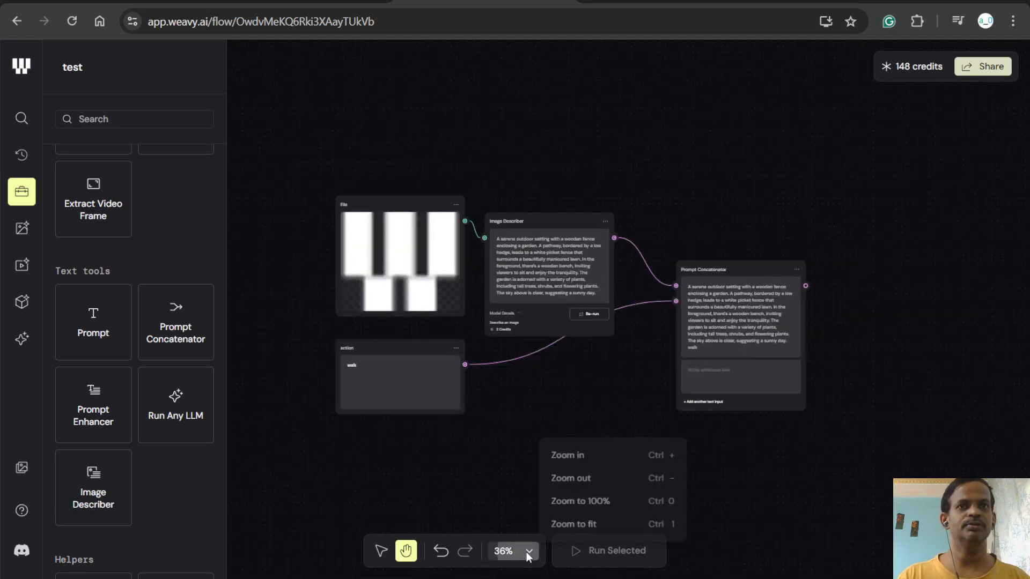
pyautogui.click(562, 483)
pyautogui.moveTo(609, 476); pyautogui.dragTo(540, 446)
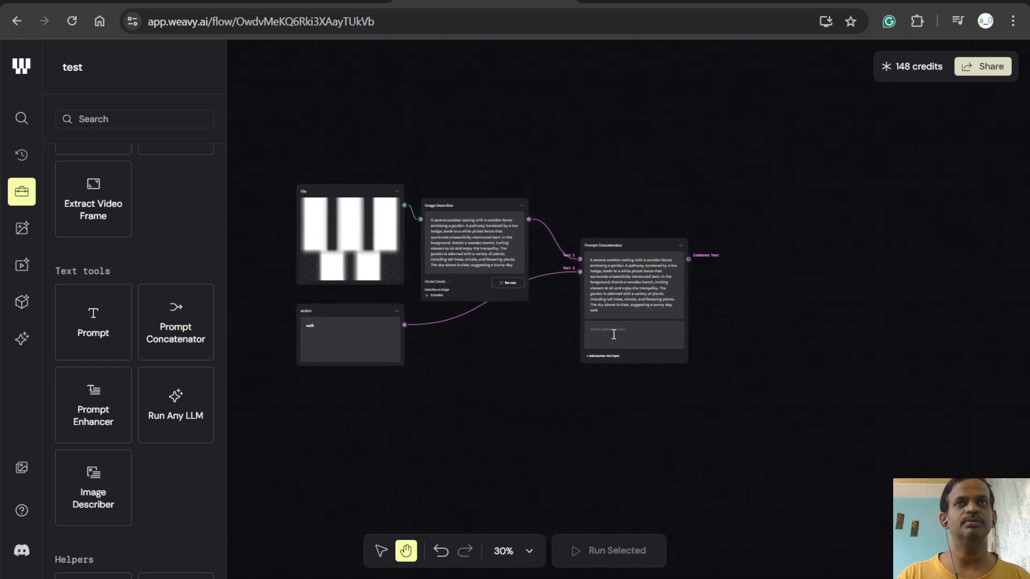
pyautogui.click(649, 340)
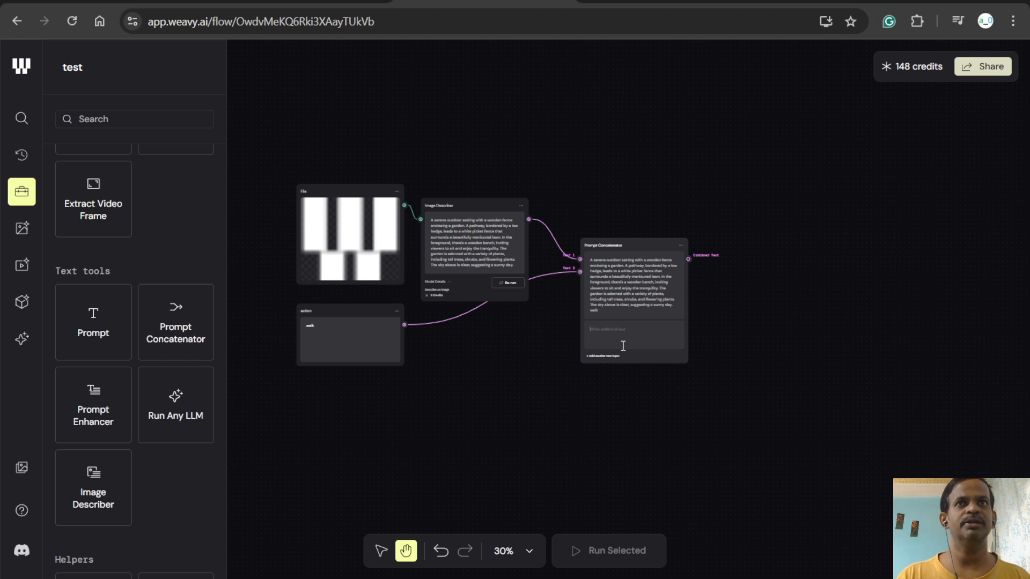
pyautogui.scroll(4, 622, 345)
pyautogui.scroll(2, 624, 346)
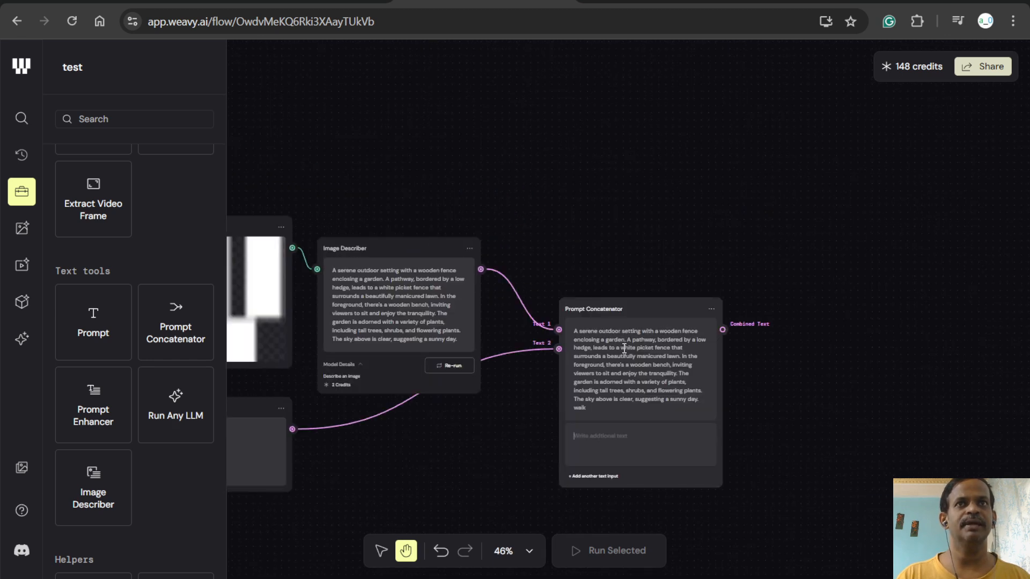
pyautogui.scroll(-4, 612, 406)
pyautogui.scroll(2, 624, 390)
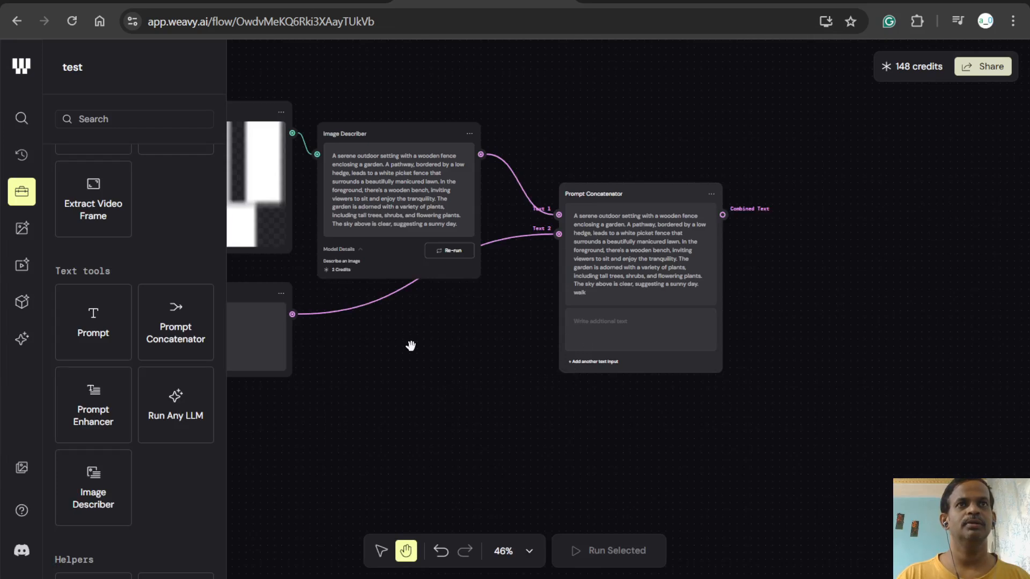
pyautogui.moveTo(460, 388); pyautogui.dragTo(579, 369)
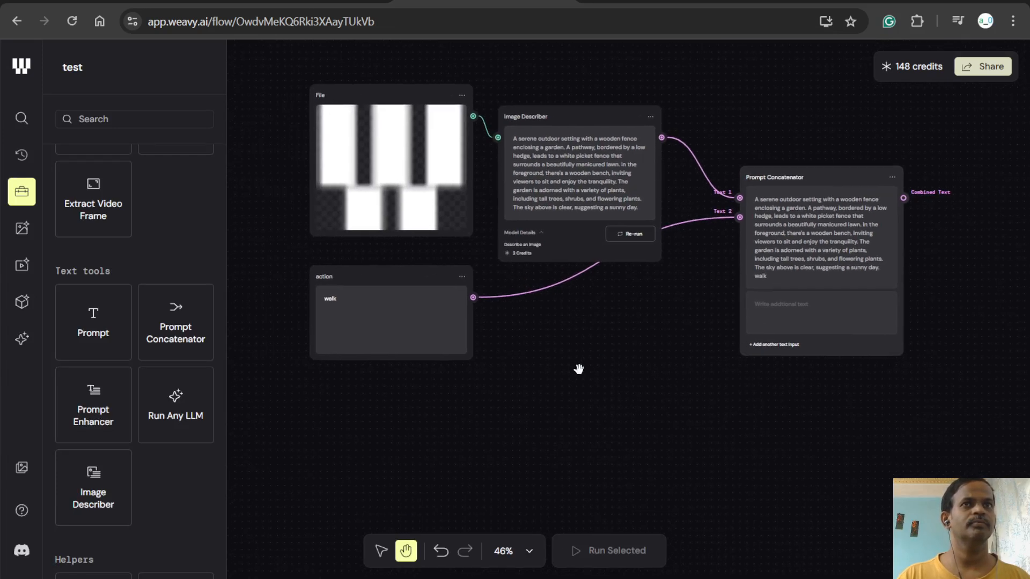
# - Add another Prompt node below the action node
pyautogui.scroll(4, 113, 281)
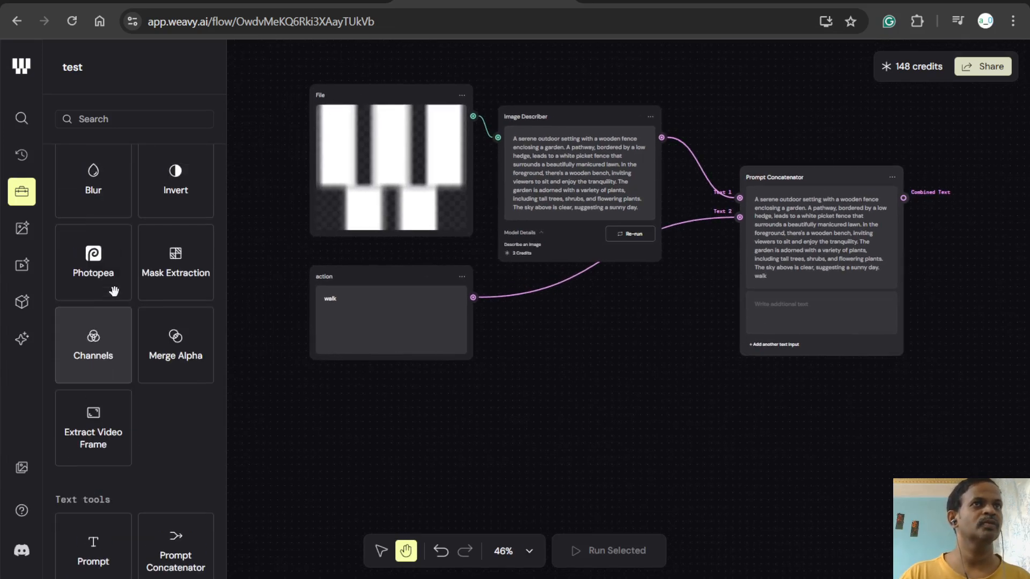
pyautogui.scroll(1, 113, 280)
pyautogui.scroll(-1, 114, 282)
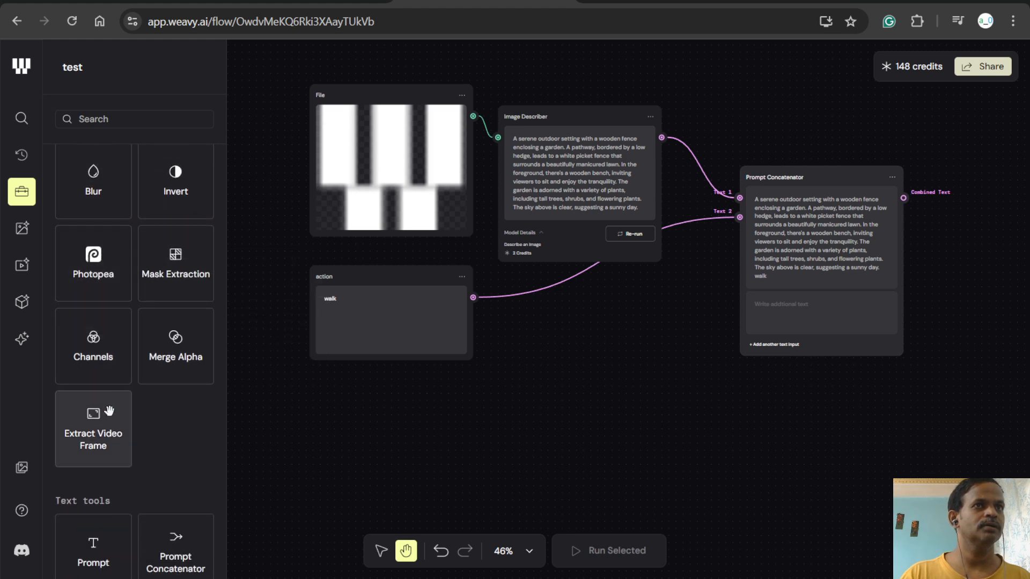
pyautogui.scroll(5, 113, 424)
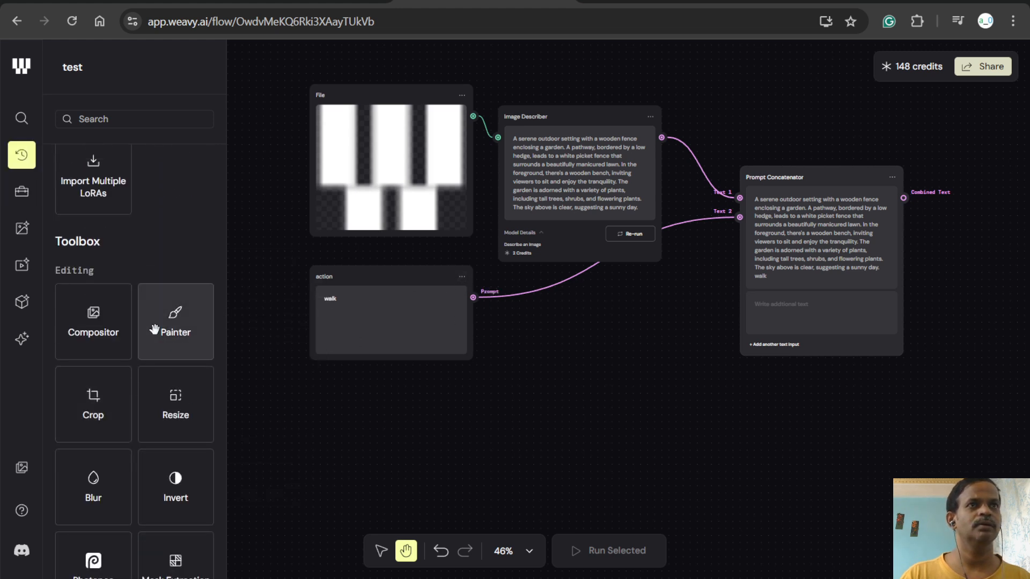
pyautogui.scroll(4, 86, 362)
pyautogui.scroll(1, 99, 357)
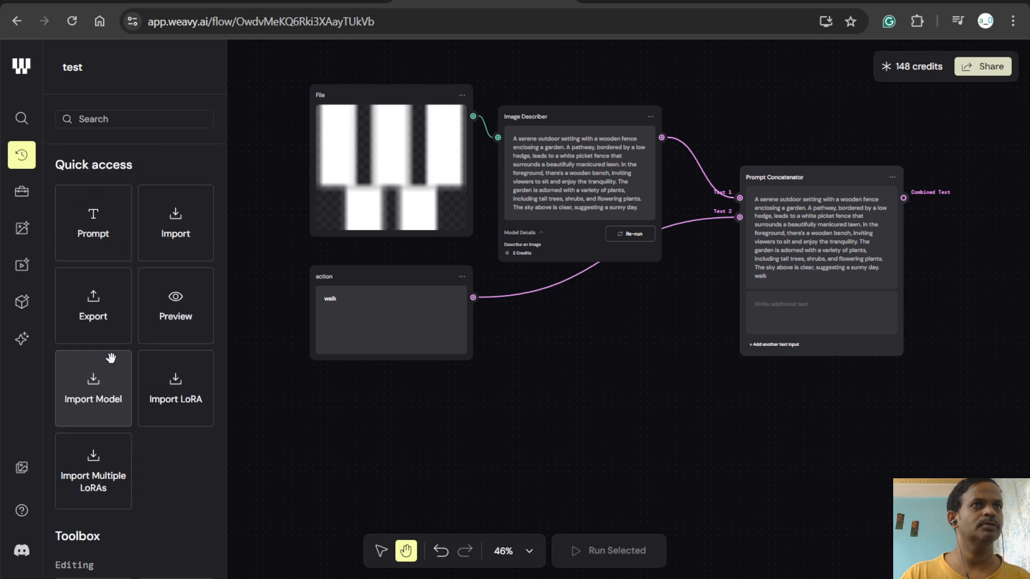
pyautogui.moveTo(97, 244); pyautogui.dragTo(370, 441)
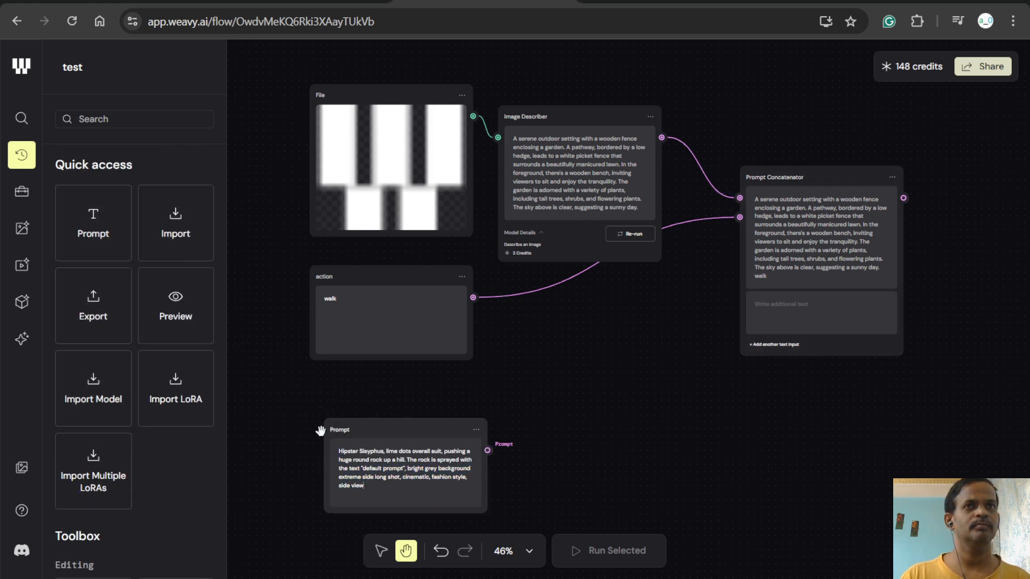
# - Replace the new Prompt node's text with "beach" and move the node directly beneath the action node
pyautogui.moveTo(397, 484); pyautogui.dragTo(405, 497)
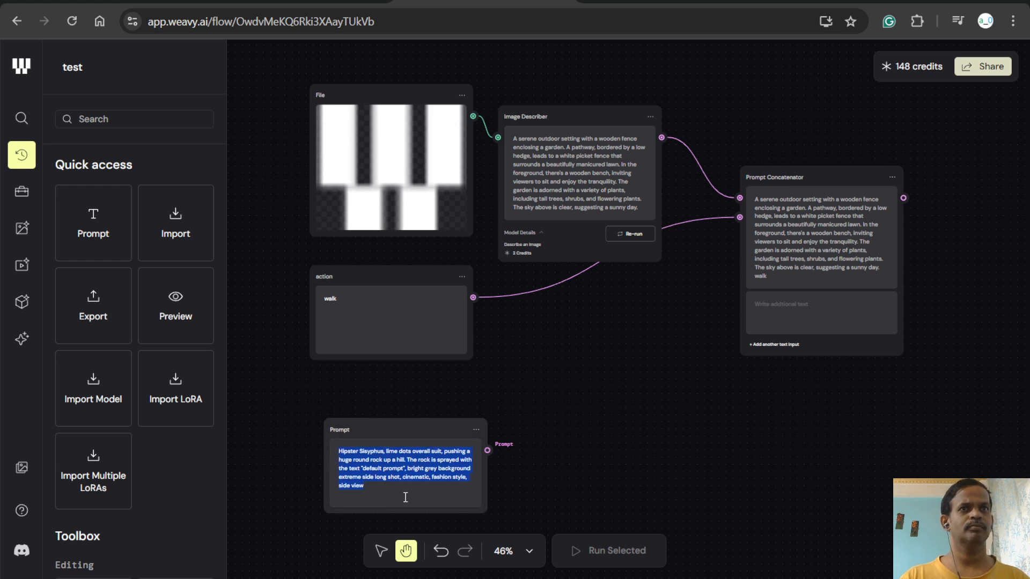
pyautogui.write('garden with la')
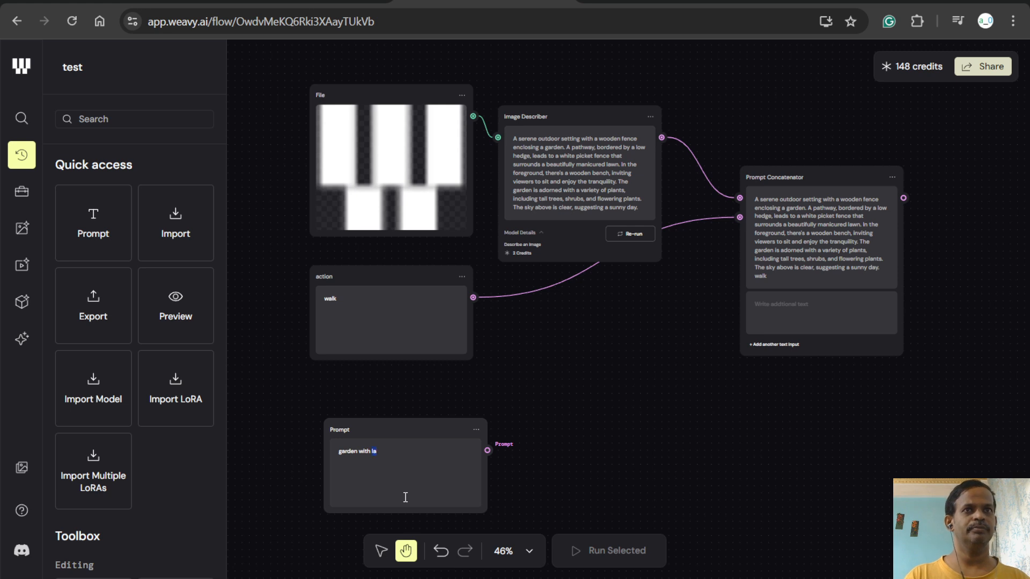
pyautogui.write('beac')
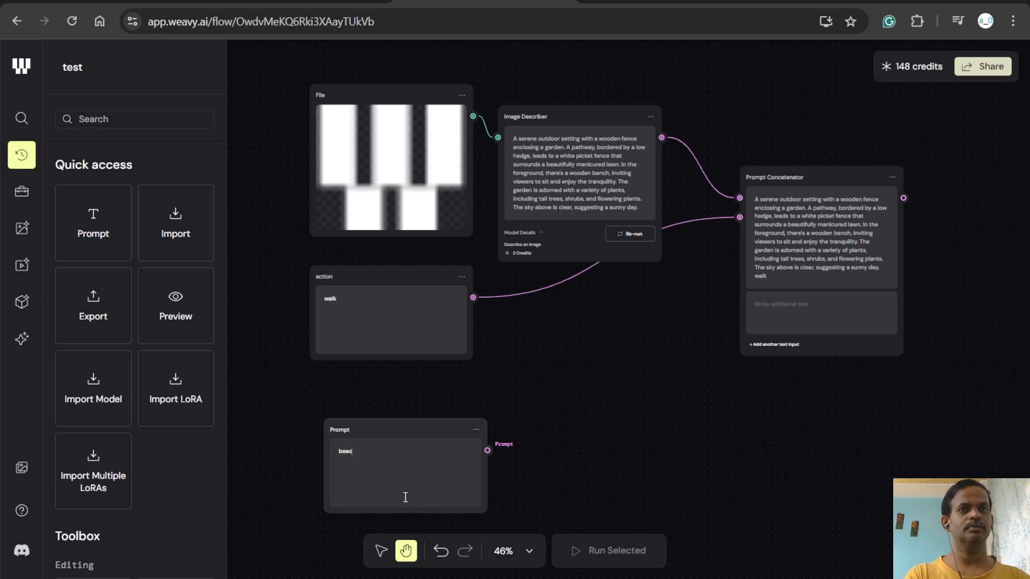
pyautogui.moveTo(433, 427); pyautogui.dragTo(416, 400)
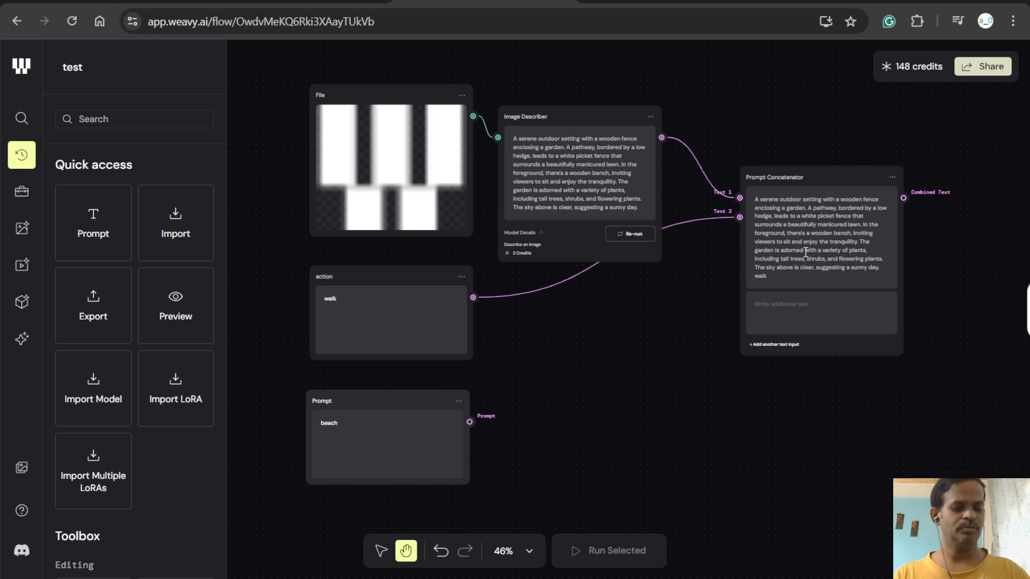
# - Search the page for "walk", then close the search
pyautogui.hotkey('ctrl', 'f')
pyautogui.write('walk')
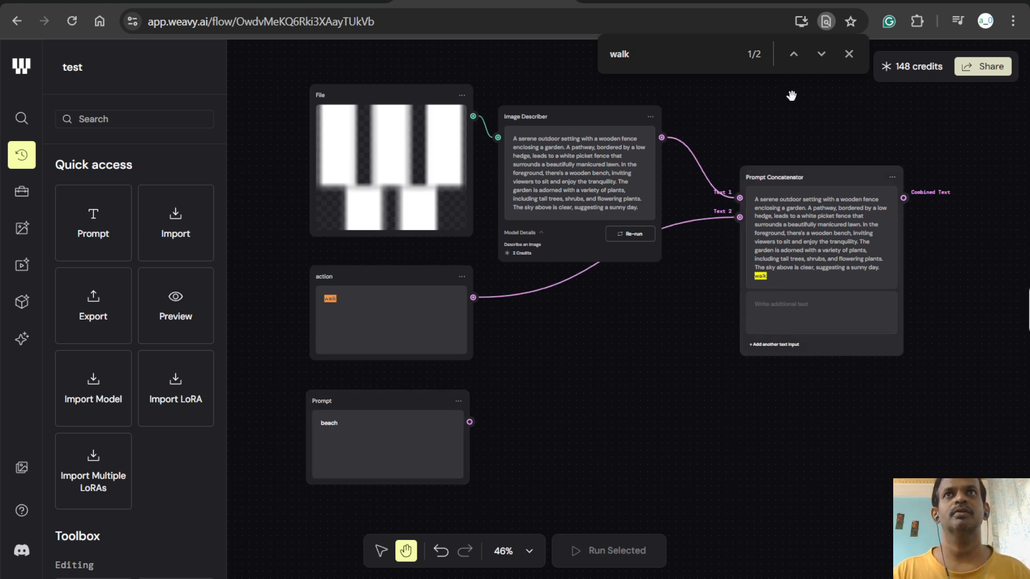
pyautogui.click(848, 54)
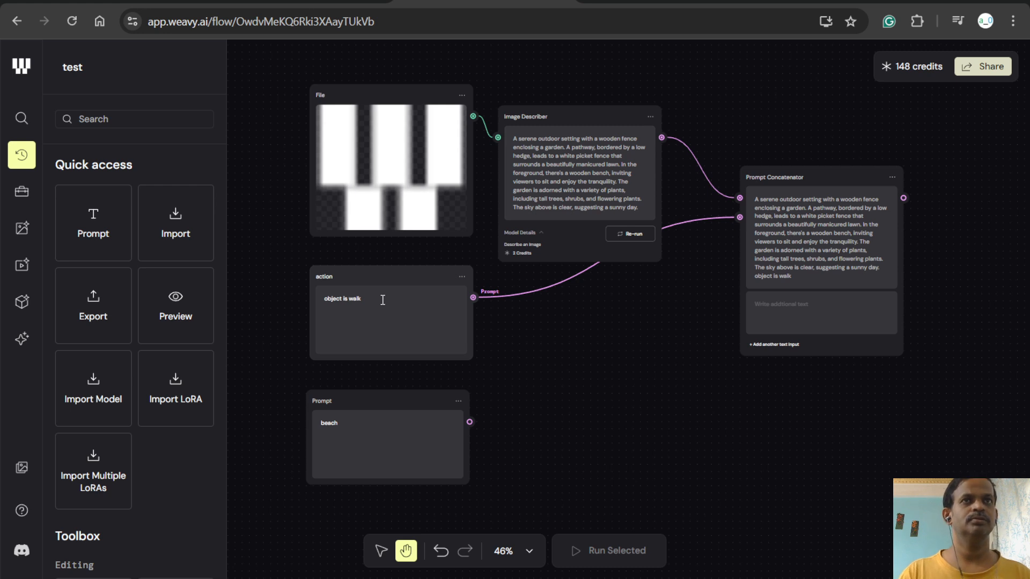
# - Restore the action node's text to "walk" and move the Prompt Concatenator down, about level with the action node
pyautogui.press('BackSpace')
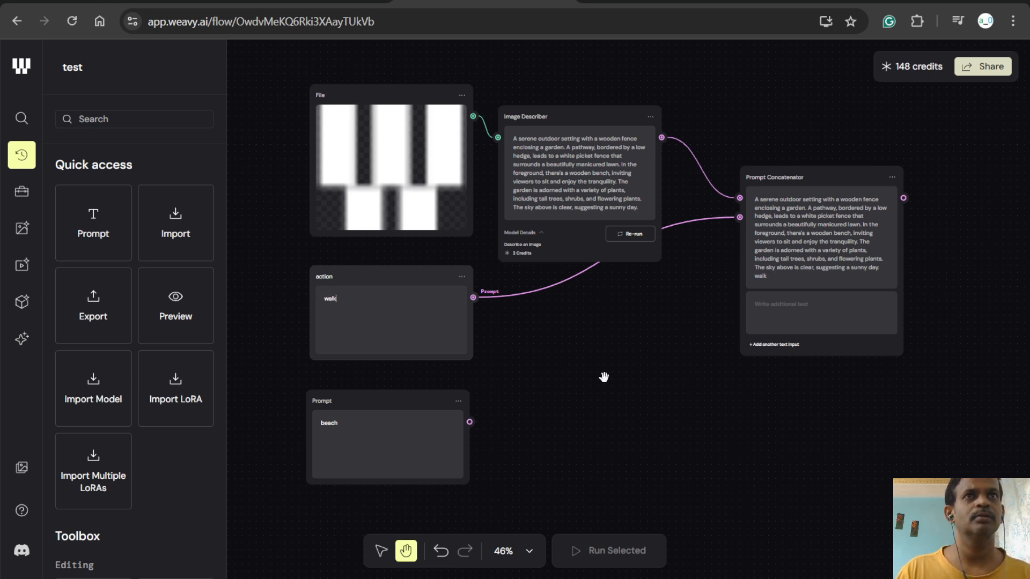
pyautogui.click(790, 311)
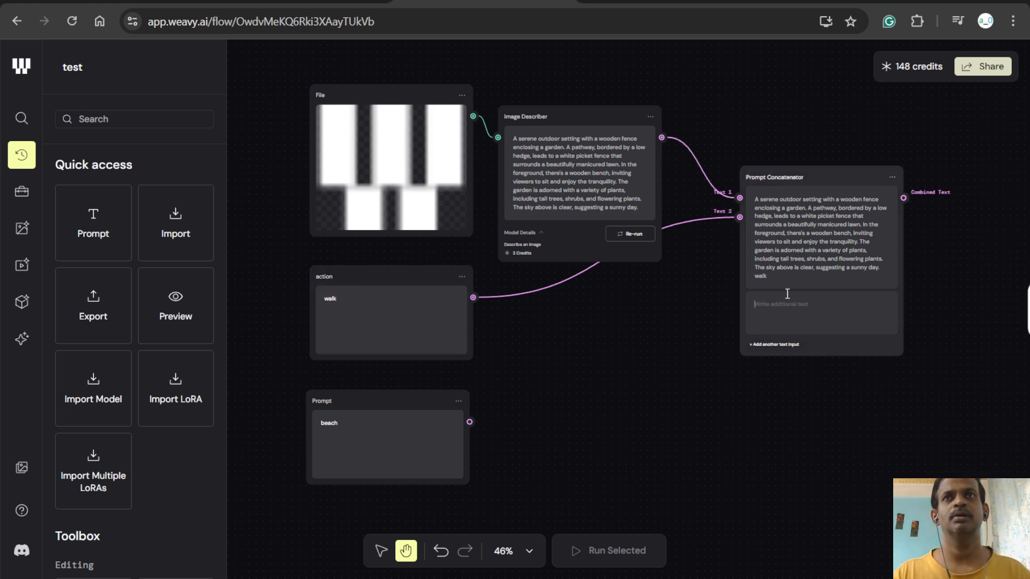
pyautogui.moveTo(782, 278); pyautogui.dragTo(757, 377)
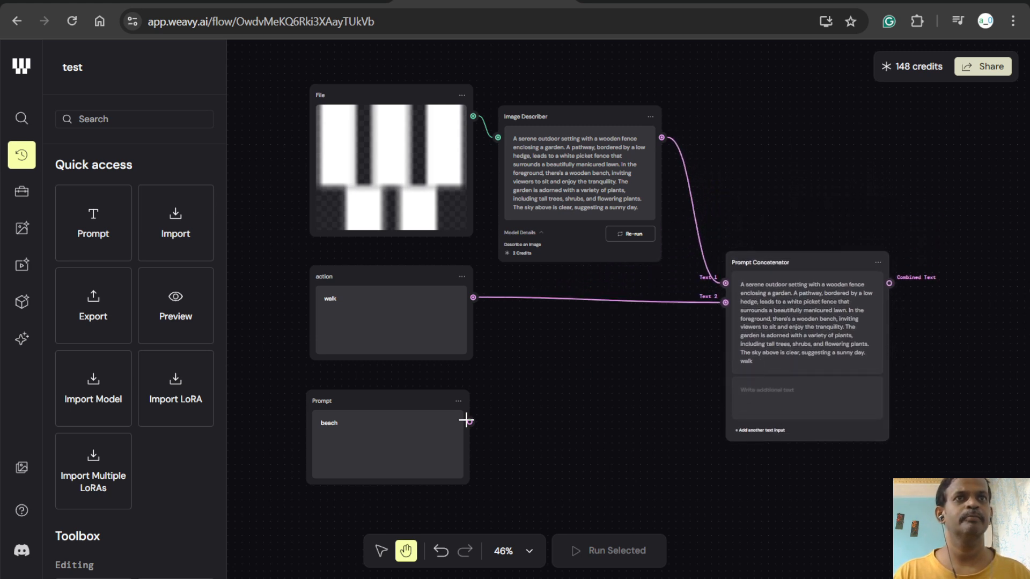
# - Delete the "beach" Prompt node and move the action node down toward the freed space
pyautogui.click(420, 439)
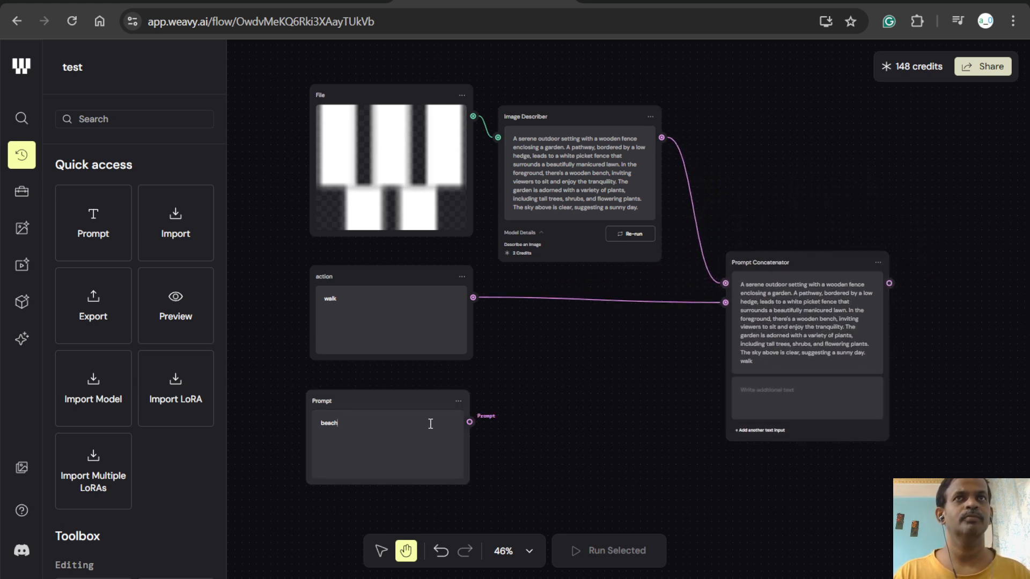
pyautogui.click(459, 401)
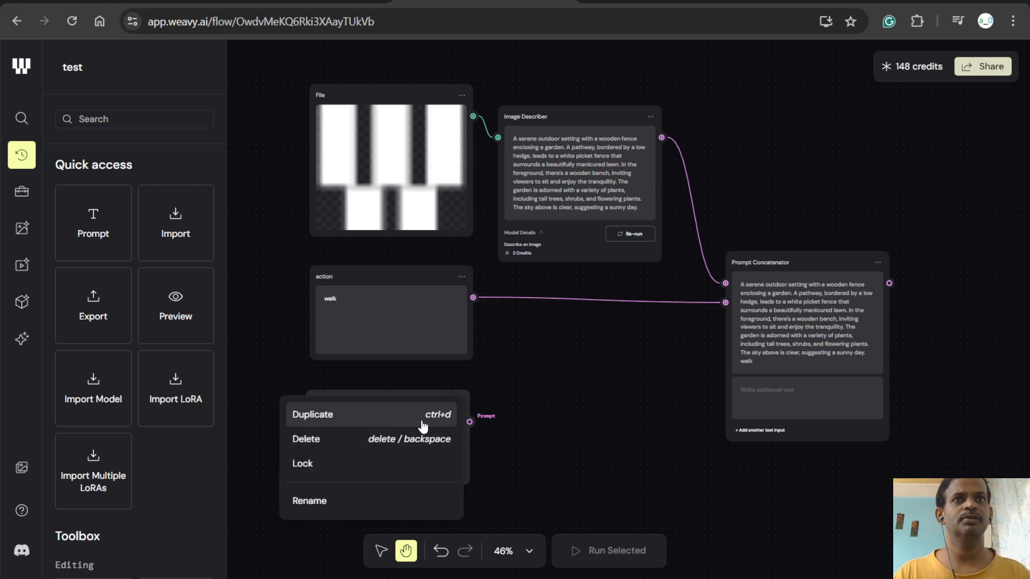
pyautogui.click(363, 456)
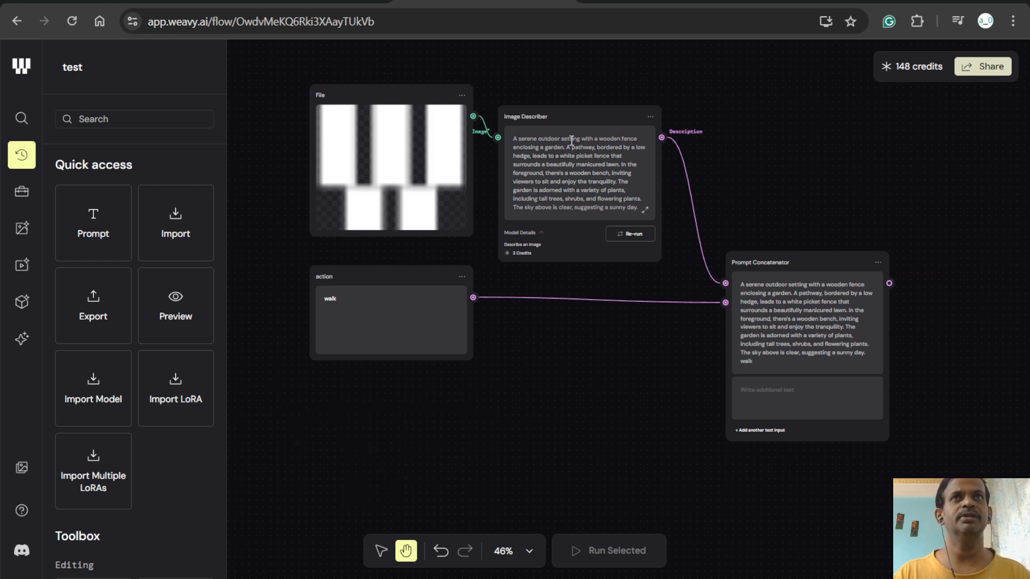
pyautogui.moveTo(418, 277); pyautogui.dragTo(429, 362)
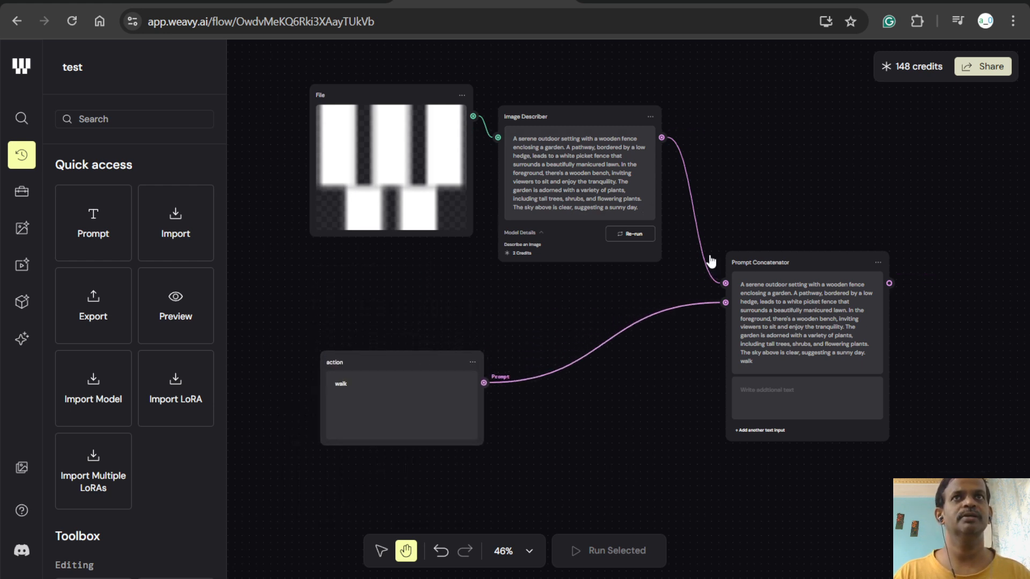
# - Enter "image should act like prompt provided" as the Prompt Concatenator's additional text and reposition the node slightly lower on the canvas
pyautogui.moveTo(775, 268)
pyautogui.mouseDown()
pyautogui.moveTo(762, 271)
pyautogui.moveTo(765, 261)
pyautogui.mouseUp()
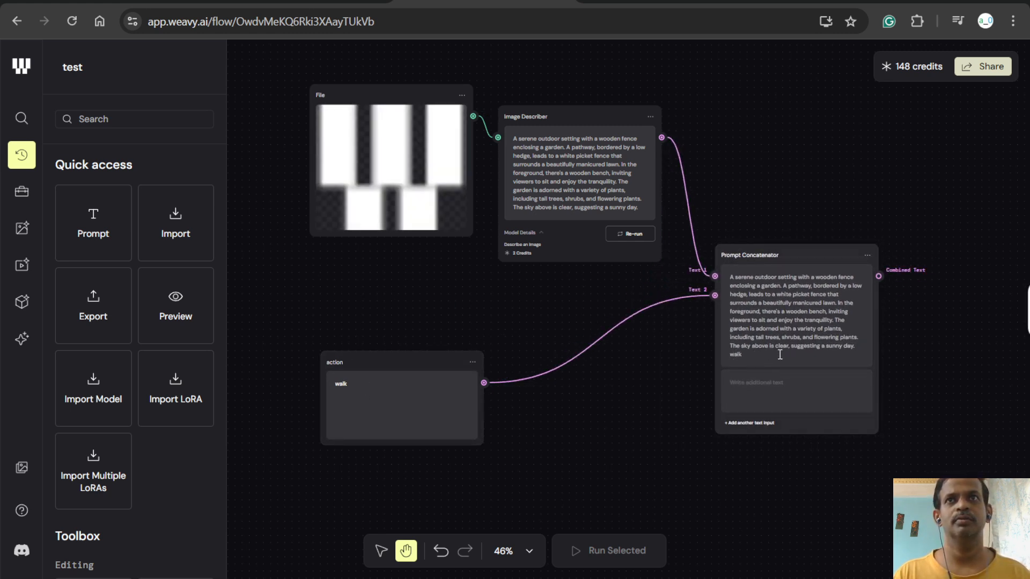
pyautogui.click(765, 389)
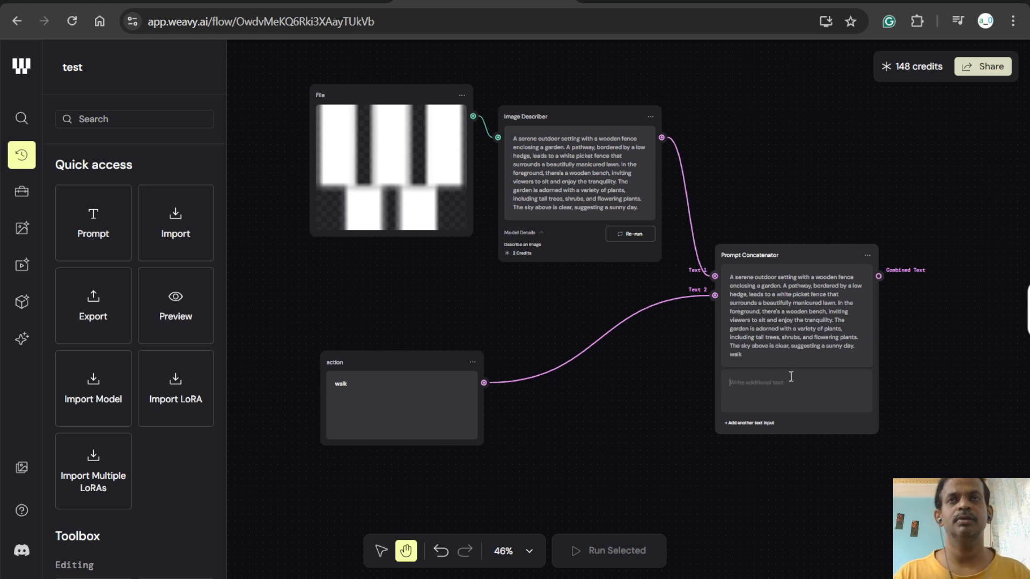
pyautogui.write('both')
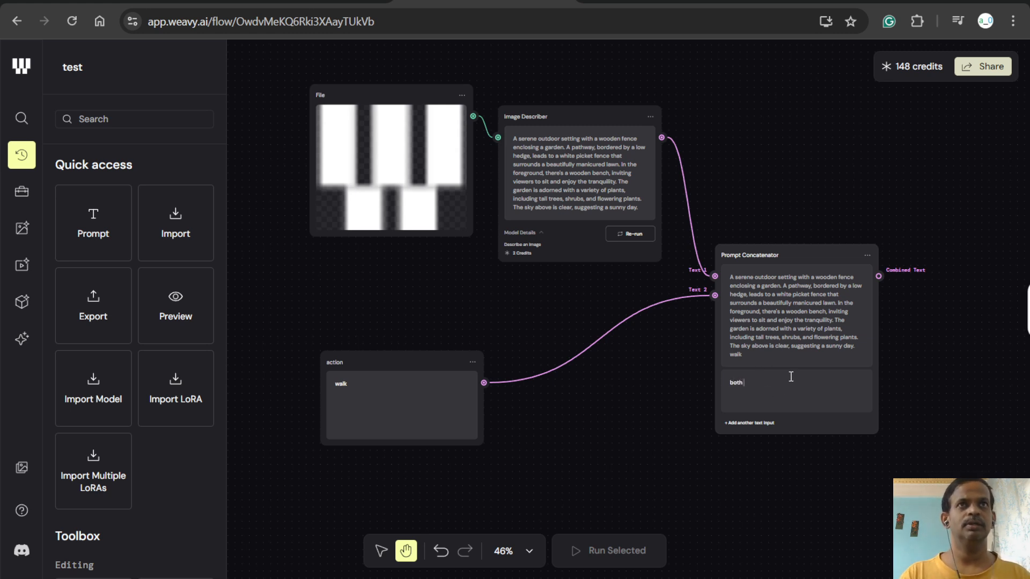
pyautogui.write('i')
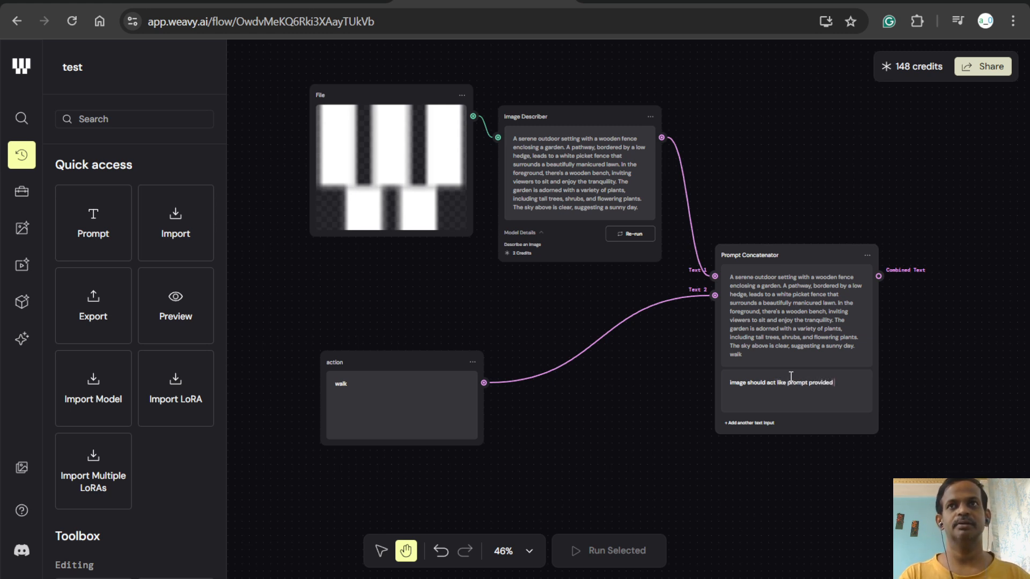
pyautogui.moveTo(767, 254); pyautogui.dragTo(734, 290)
# - Add a GPT Image 1 text-to-image model node to the right of the Prompt Concatenator
pyautogui.scroll(-6, 167, 327)
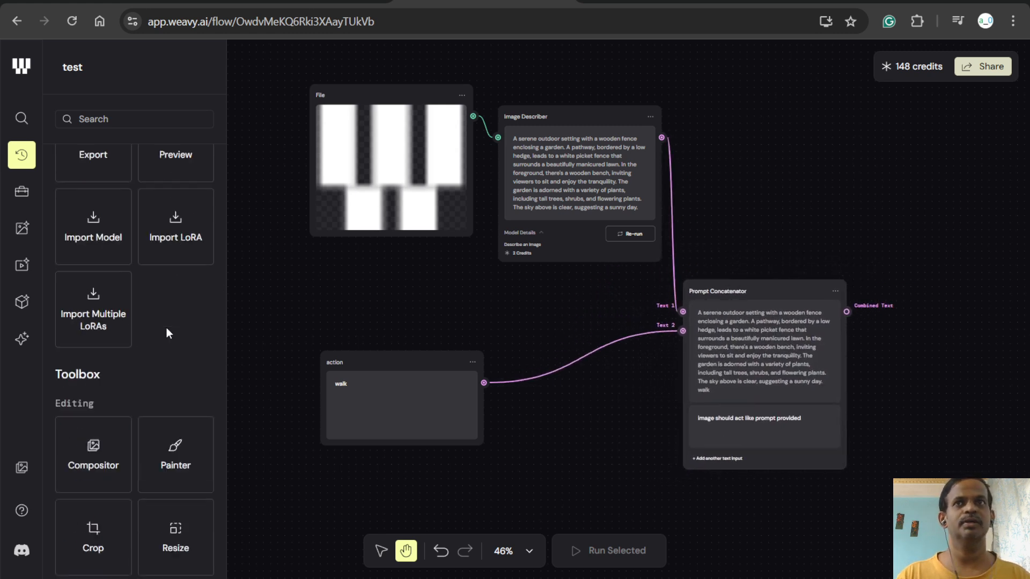
pyautogui.scroll(-10, 166, 329)
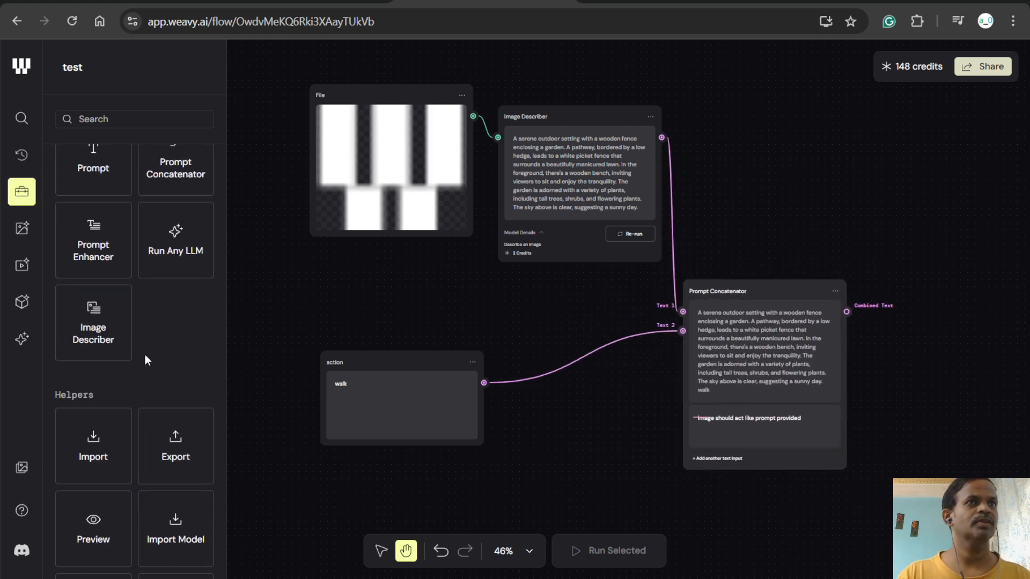
pyautogui.click(21, 228)
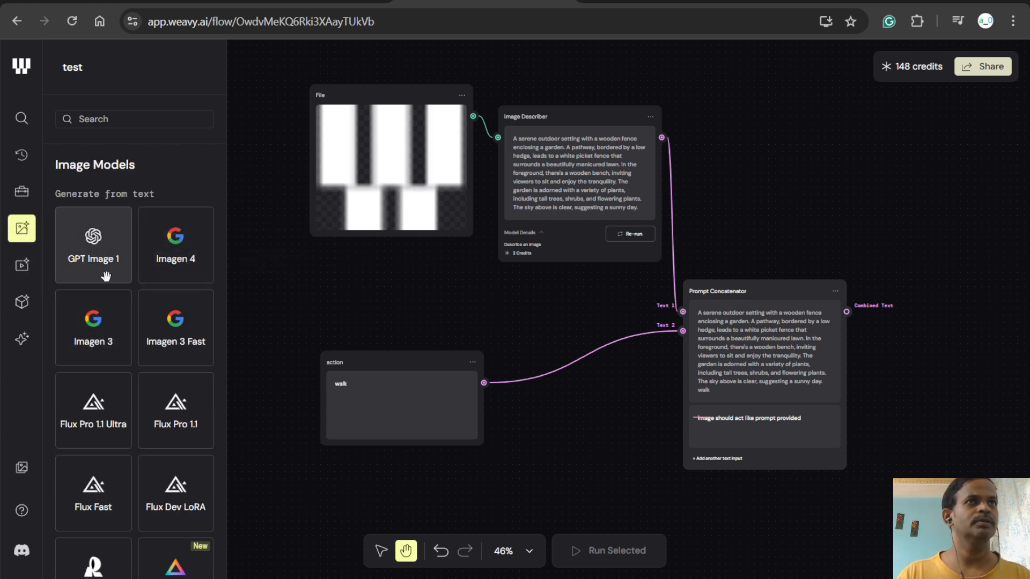
pyautogui.moveTo(106, 276)
pyautogui.moveTo(105, 276); pyautogui.dragTo(960, 246)
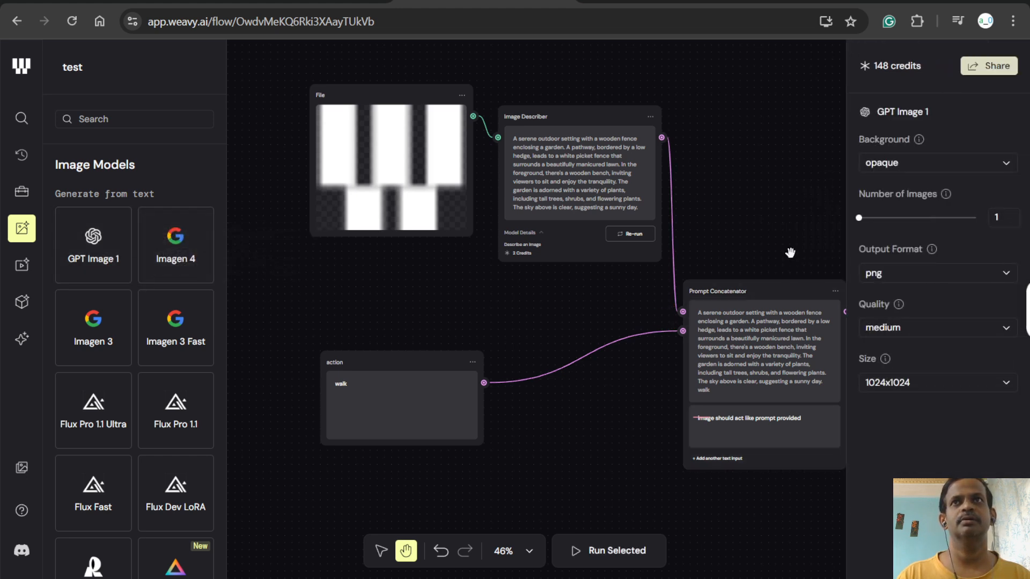
# - Set GPT Image 1's output format to jpeg and its number of images to 2, leaving the background opaque
pyautogui.click(910, 168)
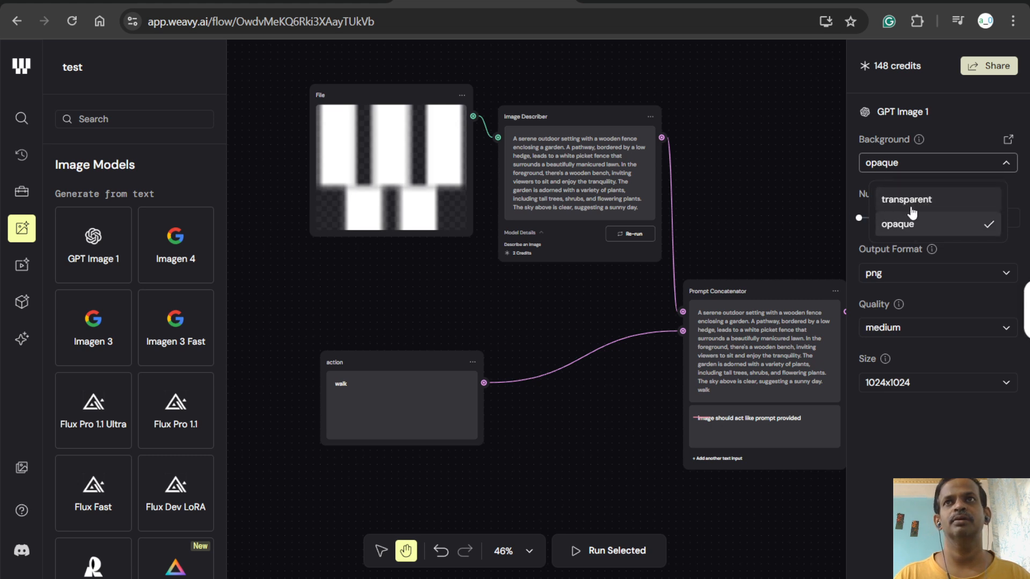
pyautogui.click(880, 272)
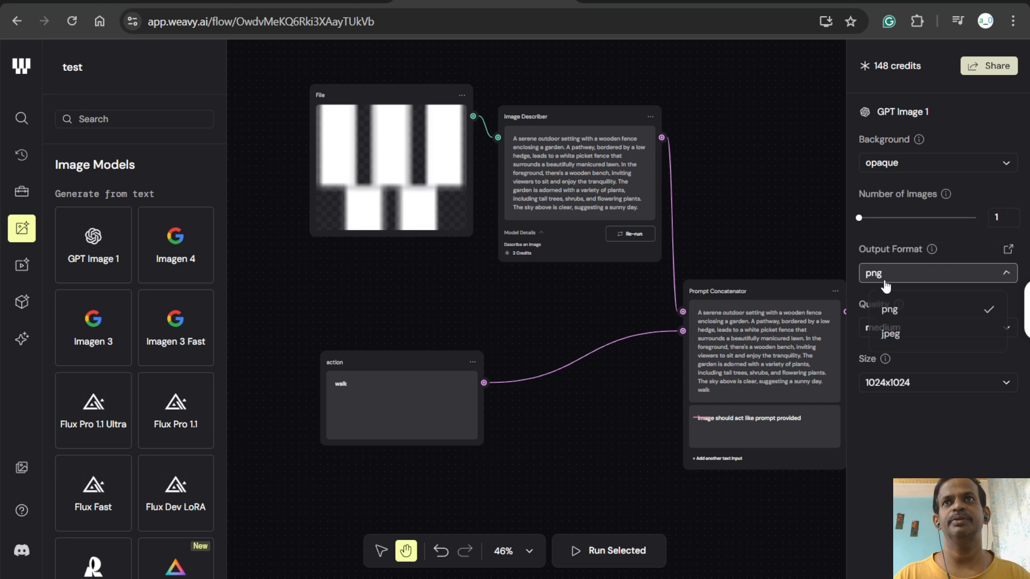
pyautogui.click(896, 336)
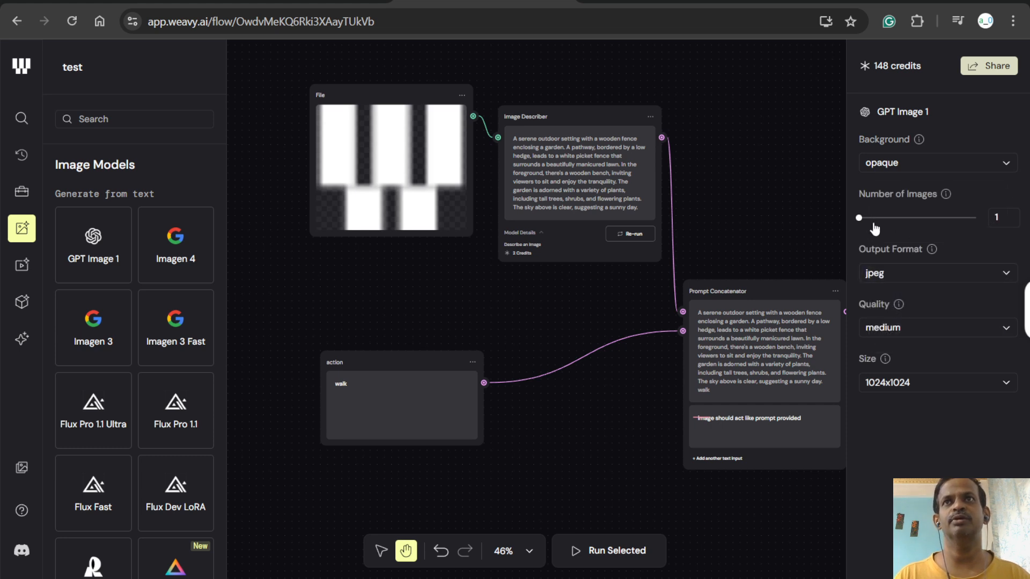
pyautogui.moveTo(859, 219)
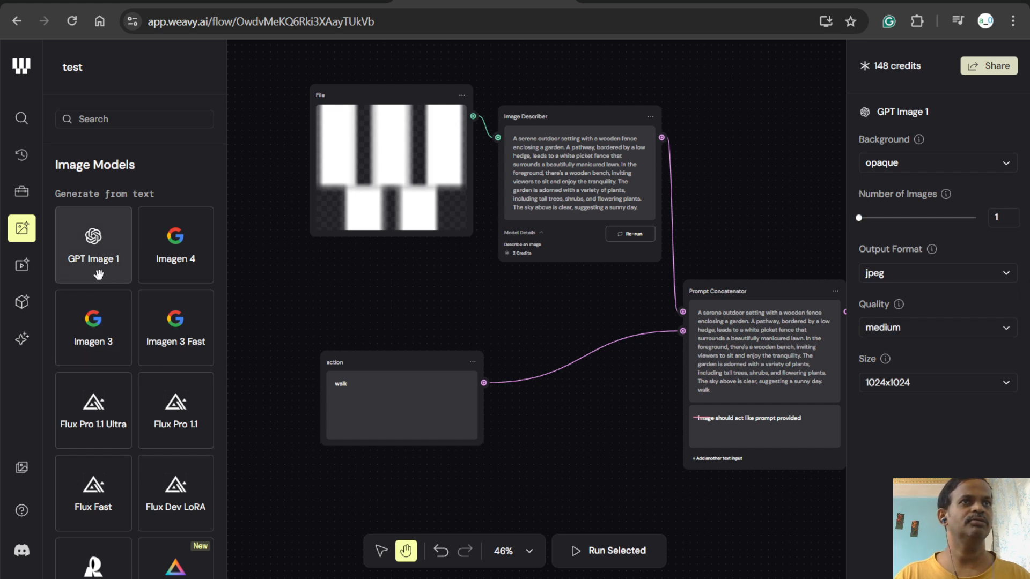
pyautogui.moveTo(98, 275)
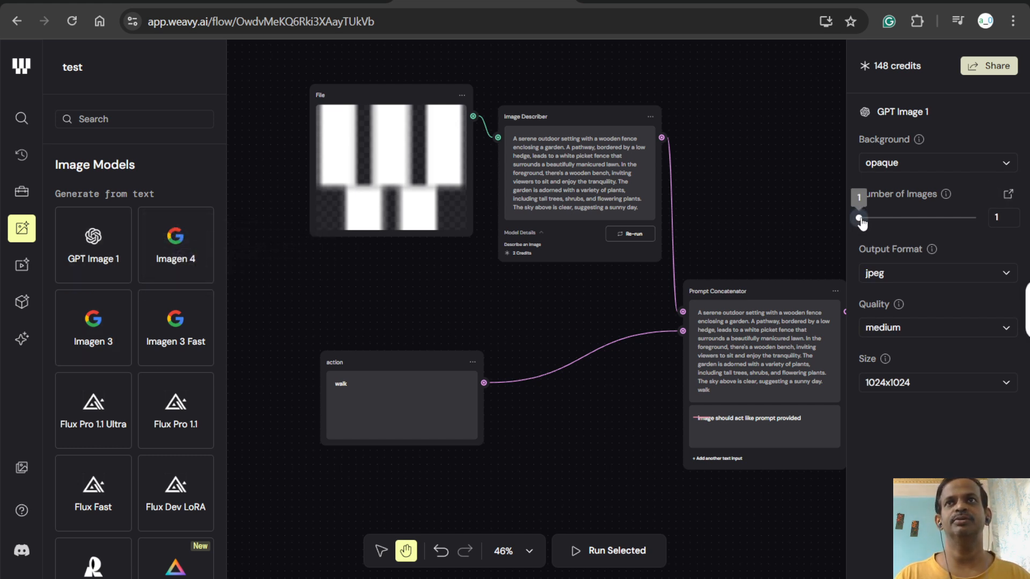
pyautogui.moveTo(860, 222)
pyautogui.mouseDown()
pyautogui.moveTo(911, 223)
pyautogui.moveTo(872, 223)
pyautogui.mouseUp()
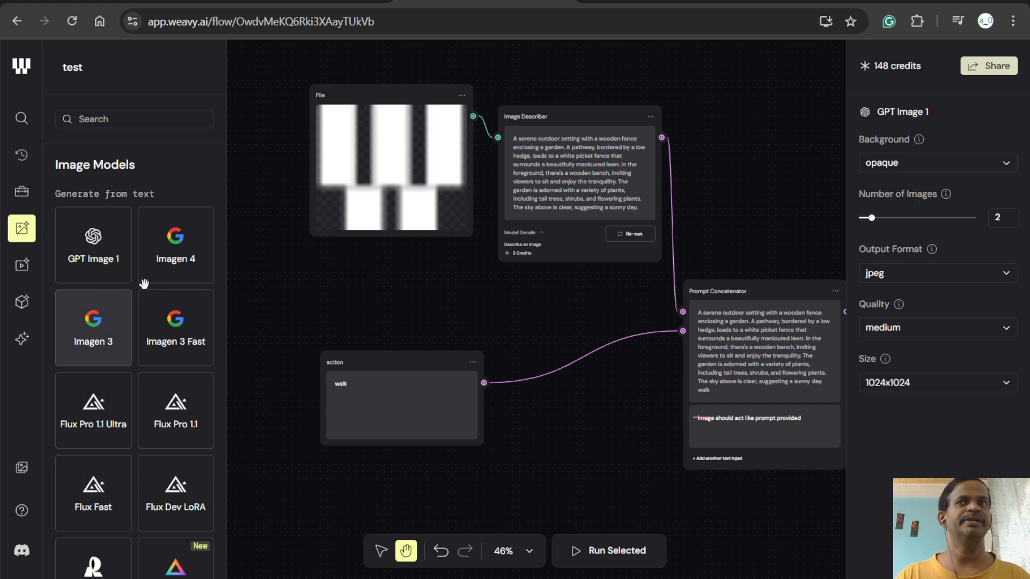
# - Review the quality and size options of GPT Image 1, keeping medium quality and 1024x1024
pyautogui.click(932, 329)
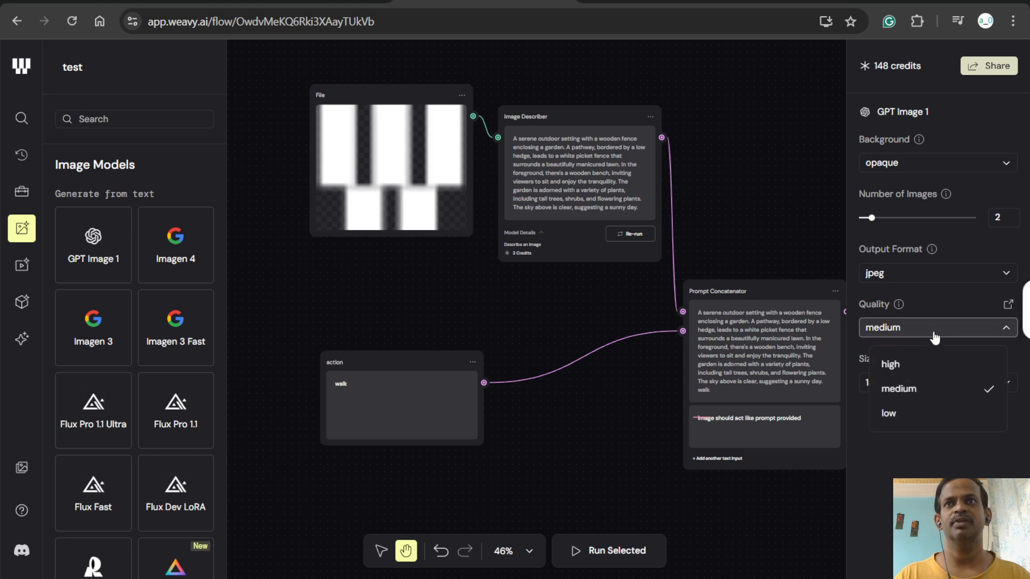
pyautogui.click(928, 392)
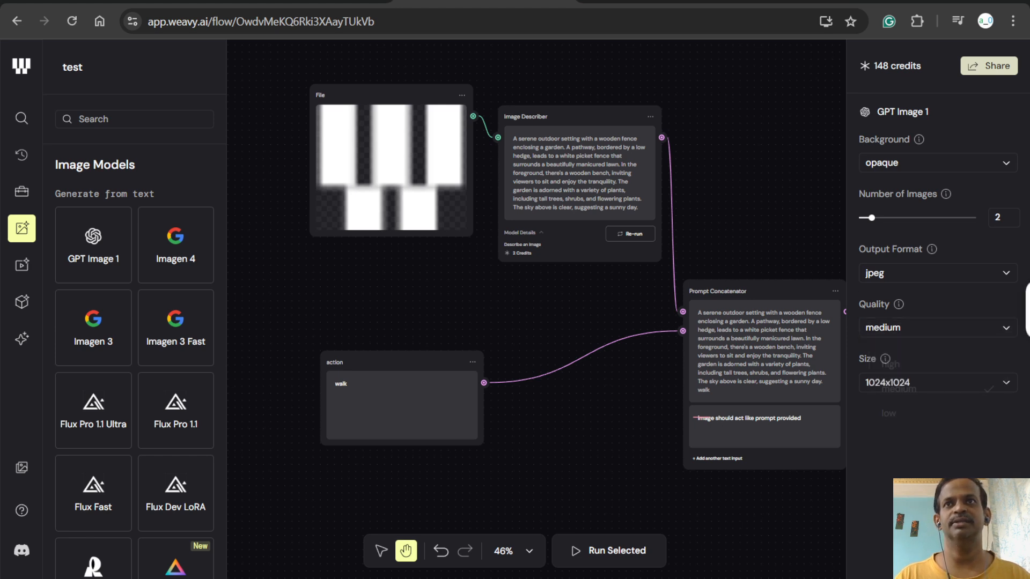
pyautogui.click(917, 328)
pyautogui.click(919, 458)
pyautogui.click(914, 386)
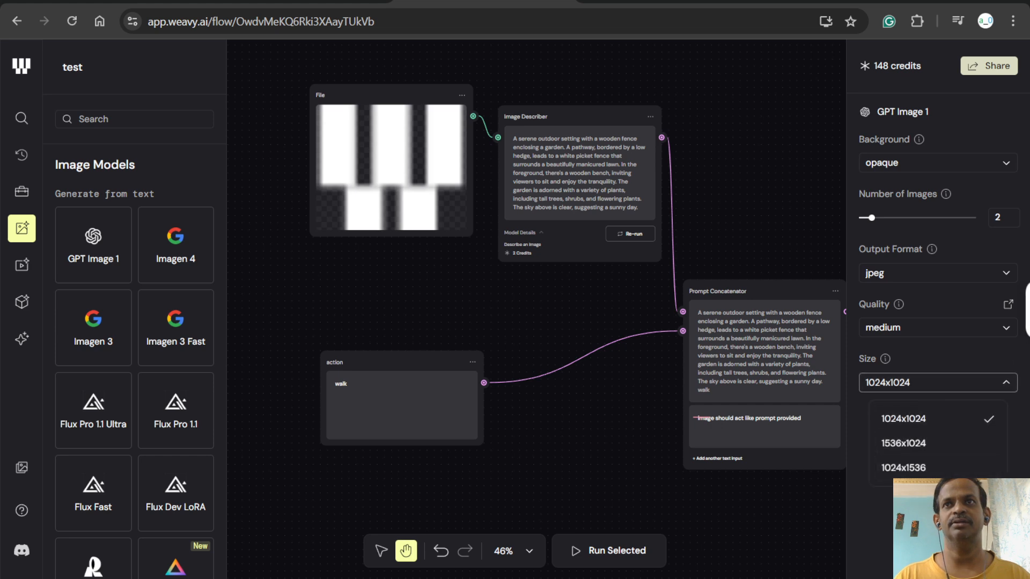
pyautogui.click(861, 487)
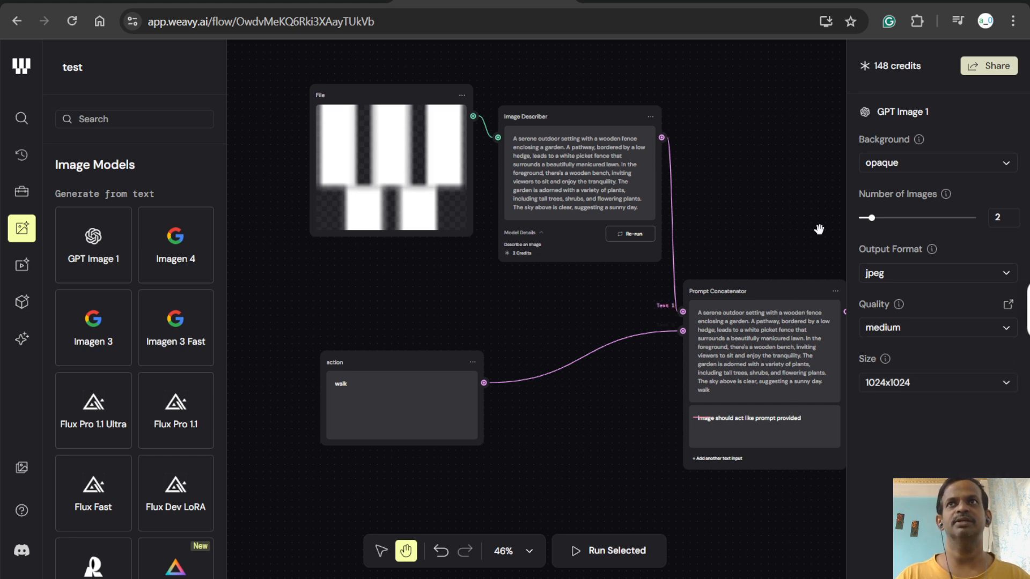
# - Connect the Prompt Concatenator's Combined Text output to the GPT Image 1 Prompt input
pyautogui.click(804, 187)
pyautogui.moveTo(805, 186); pyautogui.dragTo(659, 187)
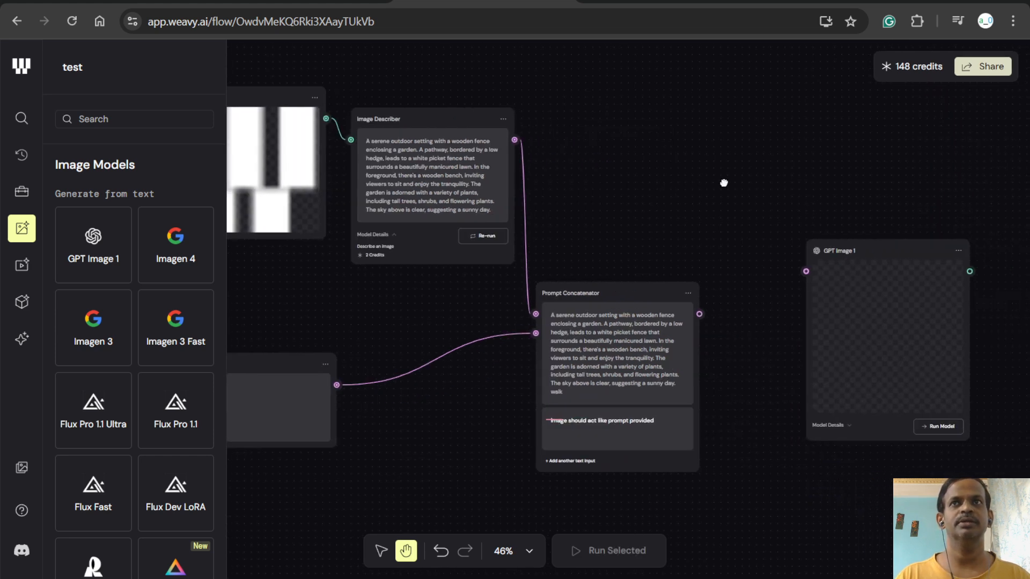
pyautogui.moveTo(725, 181); pyautogui.dragTo(681, 183)
pyautogui.moveTo(657, 314); pyautogui.dragTo(764, 271)
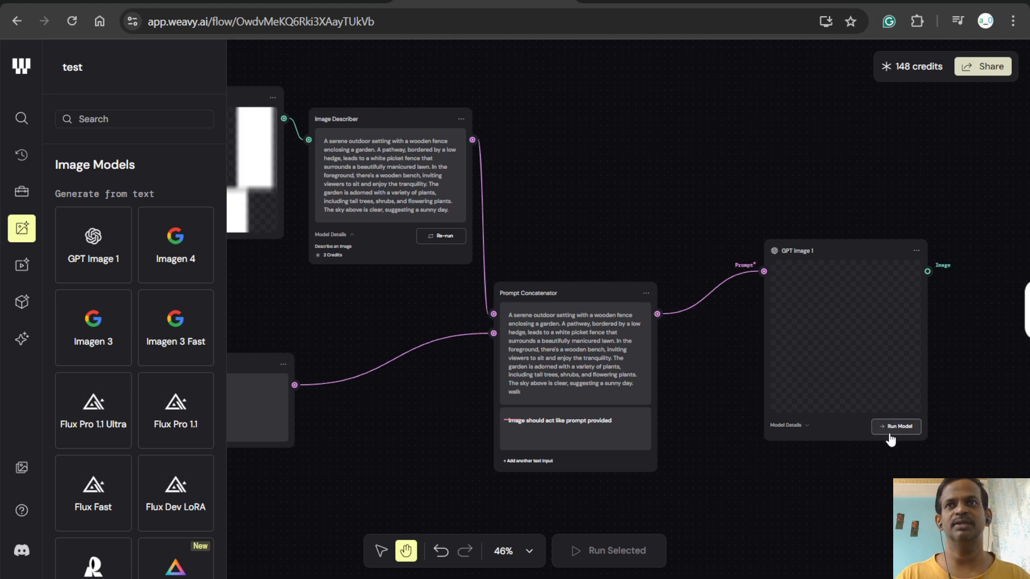
# - Expand the GPT Image 1 node's model details to check its description and credit cost
pyautogui.click(809, 426)
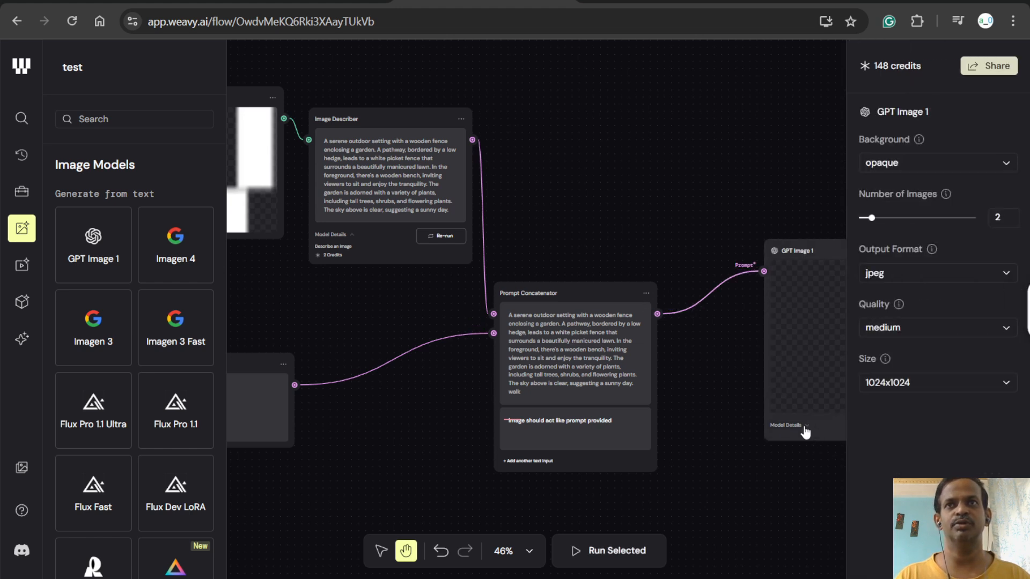
pyautogui.click(805, 428)
pyautogui.click(779, 503)
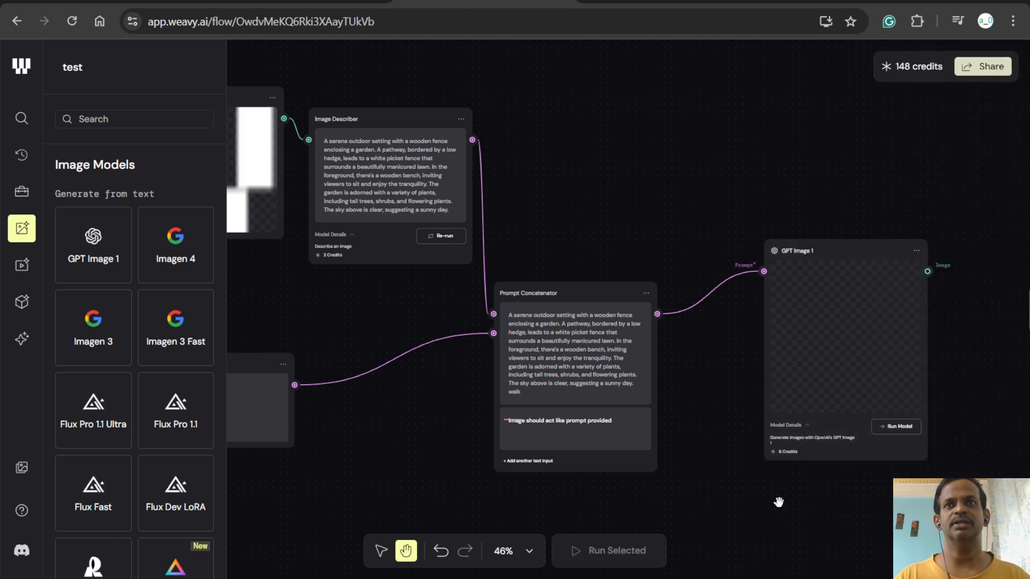
# - Move the GPT Image 1 node closer to the Prompt Concatenator and run its model
pyautogui.click(798, 250)
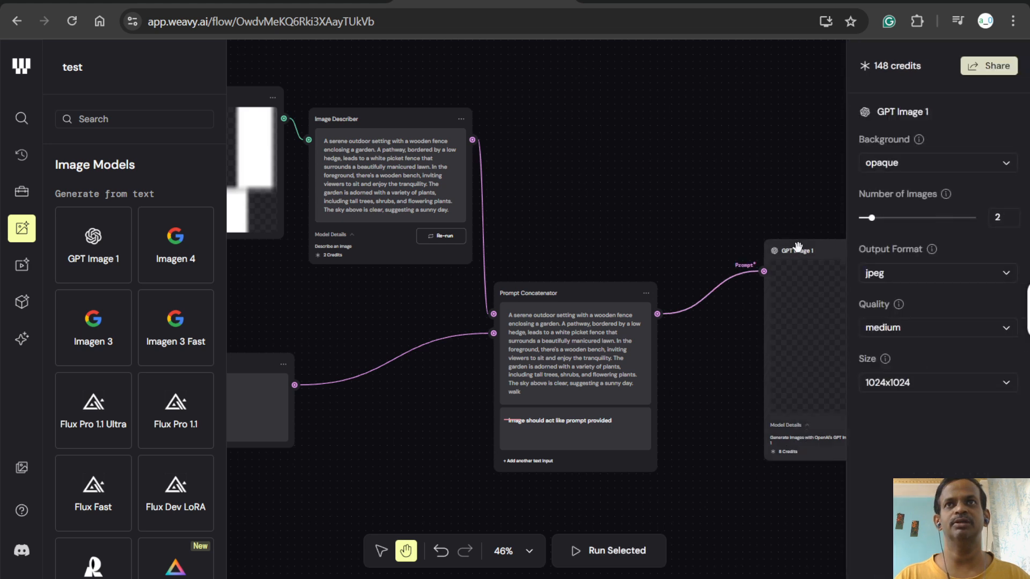
pyautogui.click(812, 122)
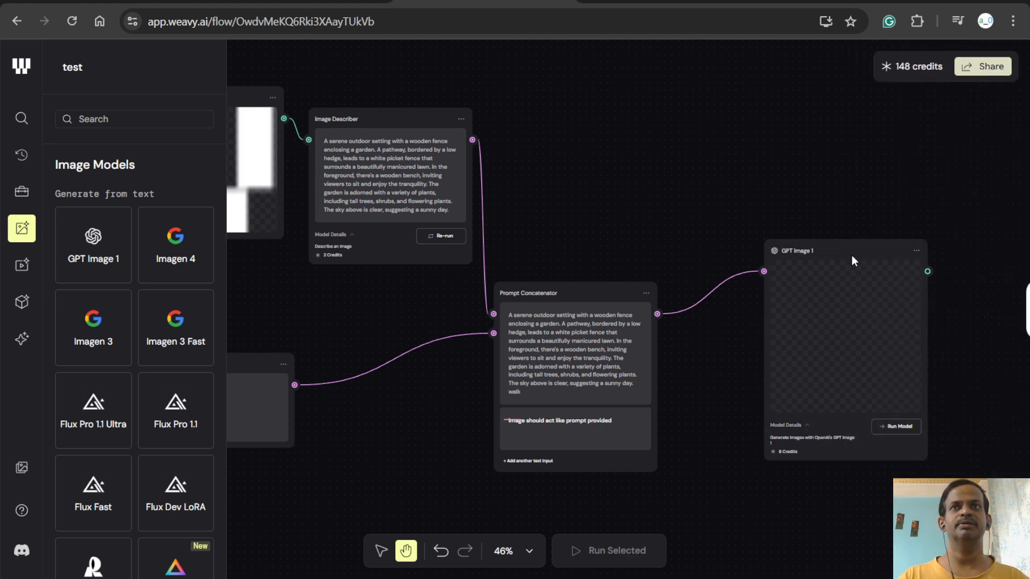
pyautogui.click(896, 430)
pyautogui.moveTo(807, 250); pyautogui.dragTo(746, 193)
pyautogui.click(801, 135)
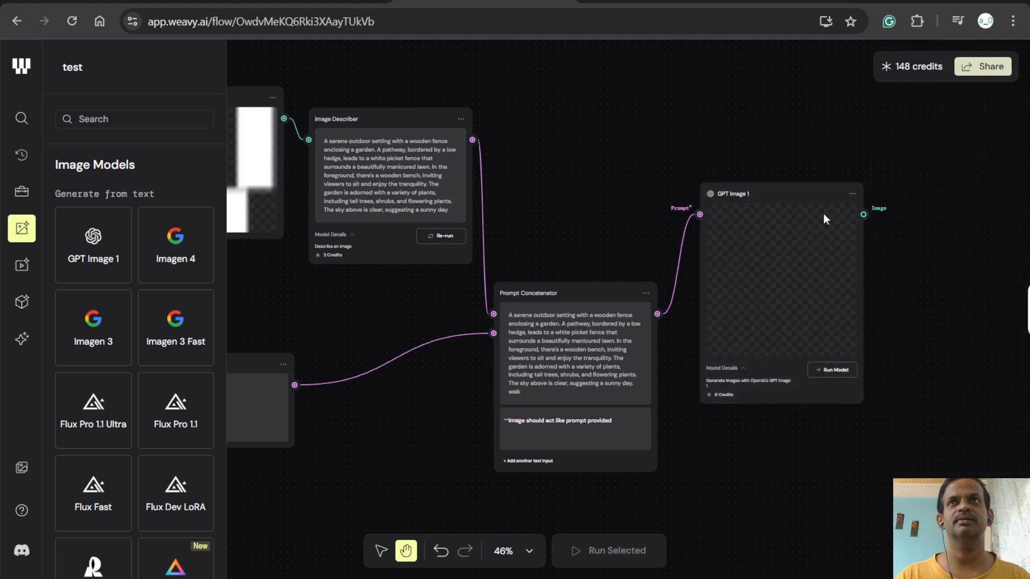
pyautogui.click(837, 370)
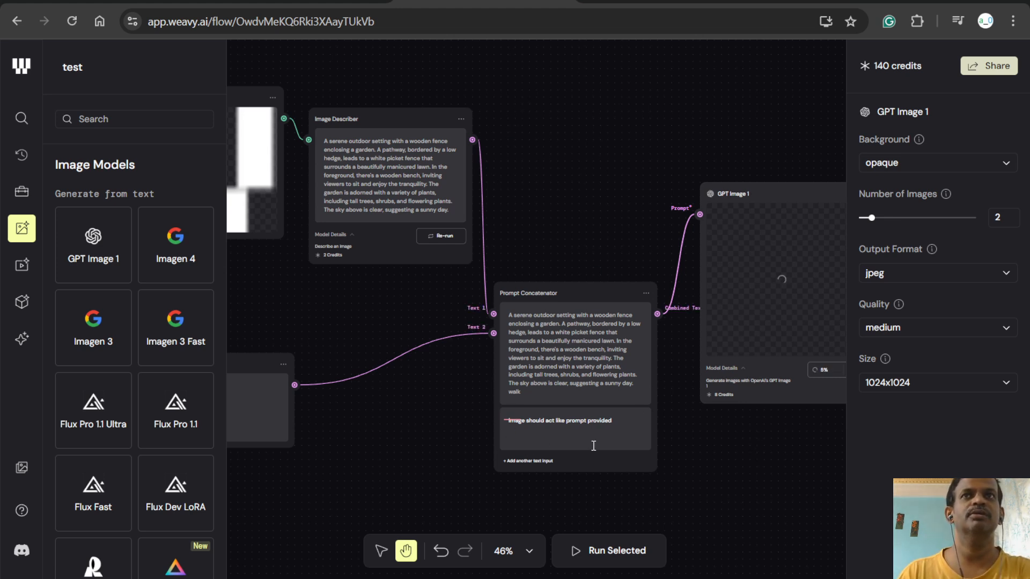
# - Examine the image generated by GPT Image 1 and compare it with the text in the Prompt Concatenator
pyautogui.moveTo(689, 462); pyautogui.dragTo(465, 441)
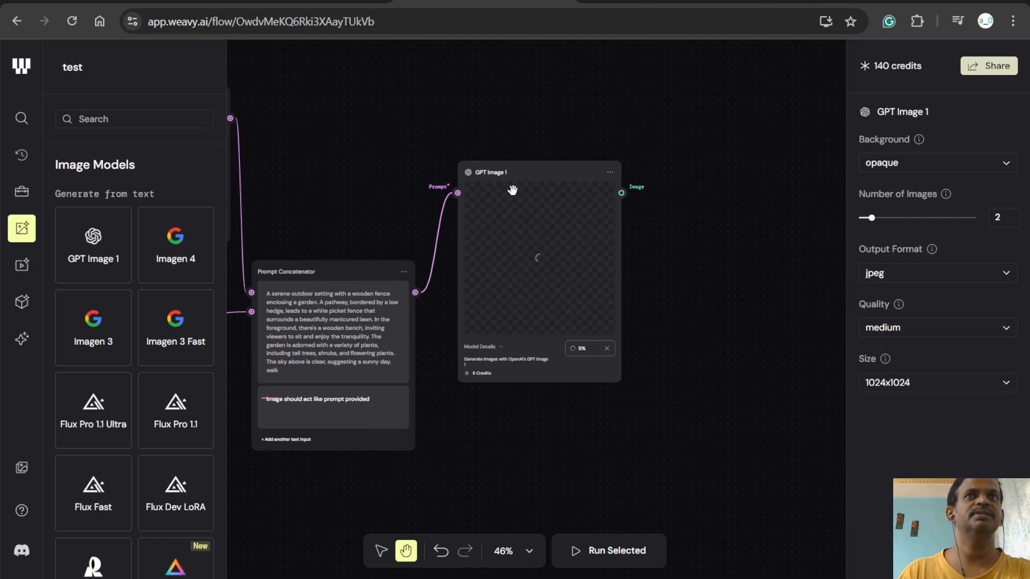
pyautogui.moveTo(478, 137); pyautogui.dragTo(577, 156)
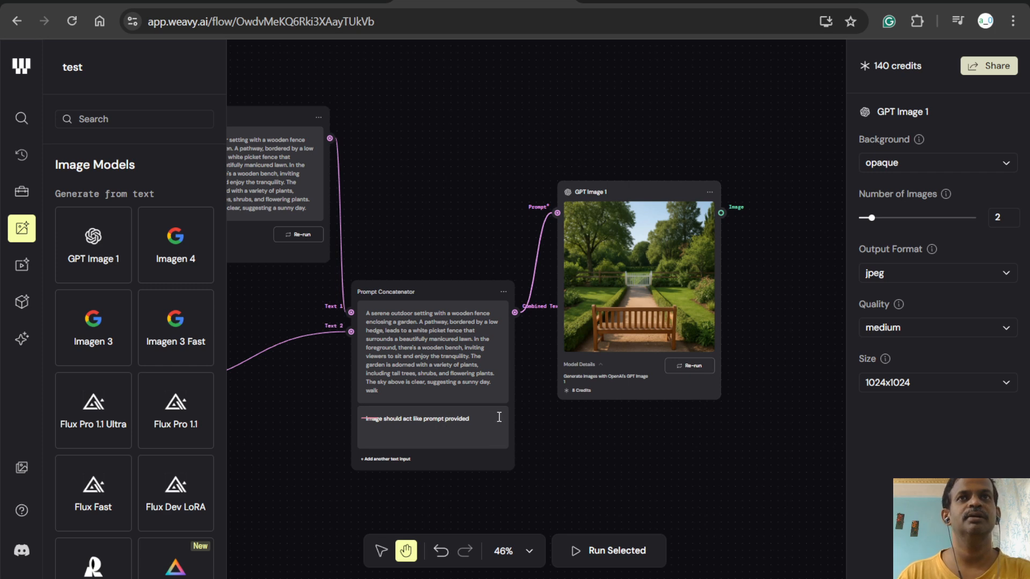
pyautogui.moveTo(415, 184); pyautogui.dragTo(680, 194)
pyautogui.moveTo(669, 268); pyautogui.dragTo(328, 204)
pyautogui.moveTo(770, 407); pyautogui.dragTo(528, 455)
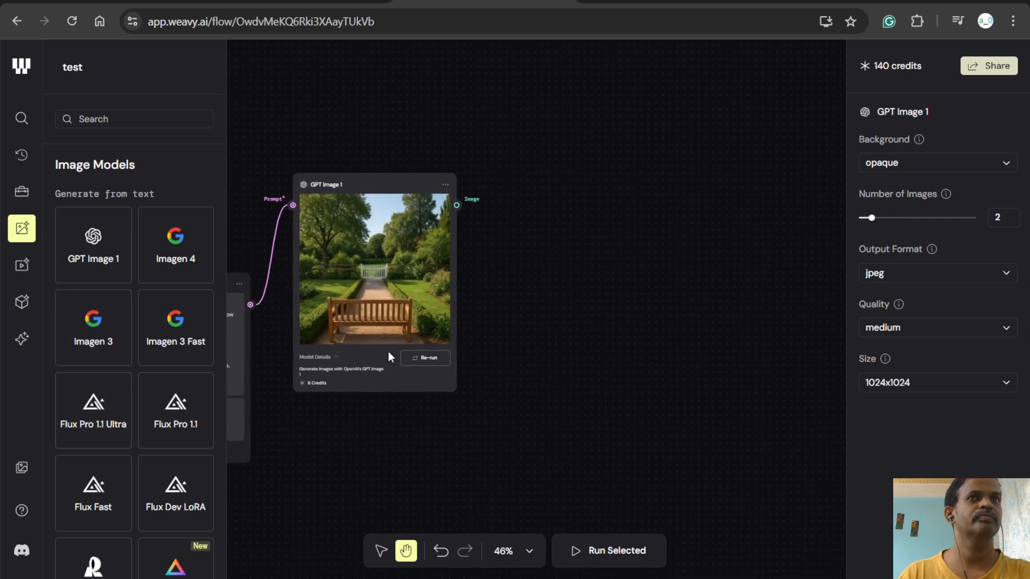
pyautogui.moveTo(428, 458); pyautogui.dragTo(651, 385)
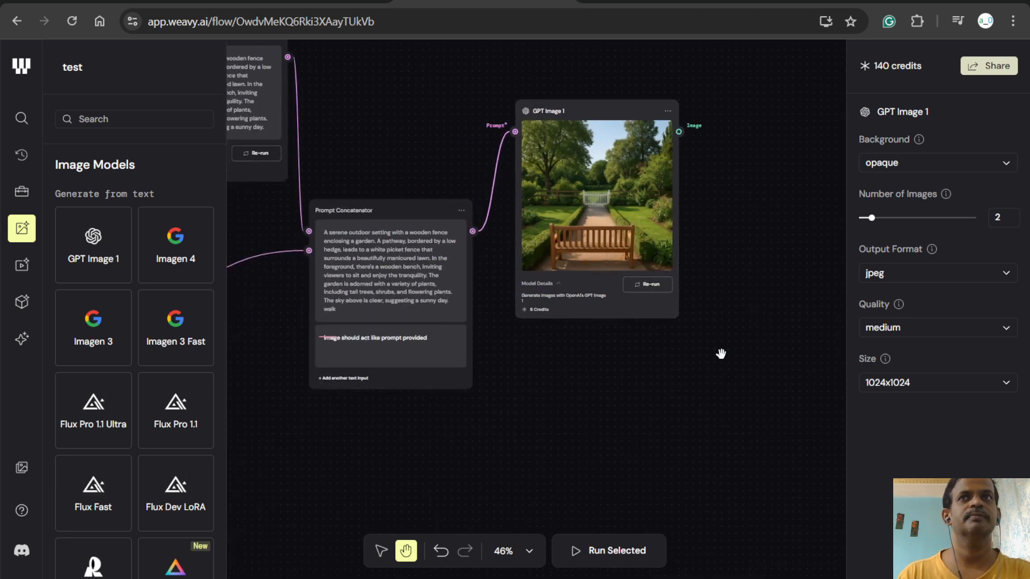
pyautogui.click(752, 297)
# - Disconnect the action prompt from the Prompt Concatenator and move the action node below GPT Image 1
pyautogui.moveTo(416, 410); pyautogui.dragTo(752, 372)
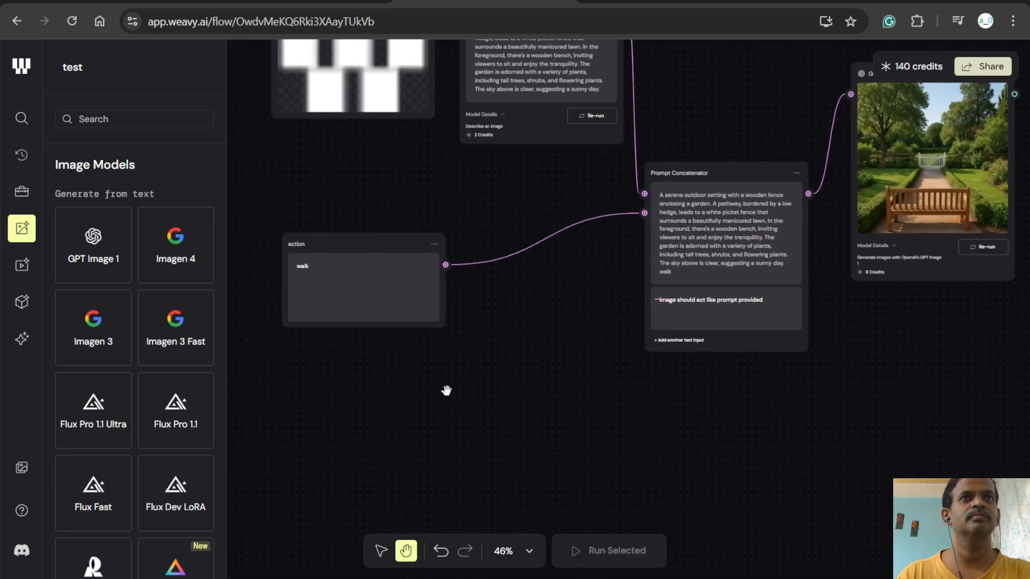
pyautogui.moveTo(359, 239); pyautogui.dragTo(383, 297)
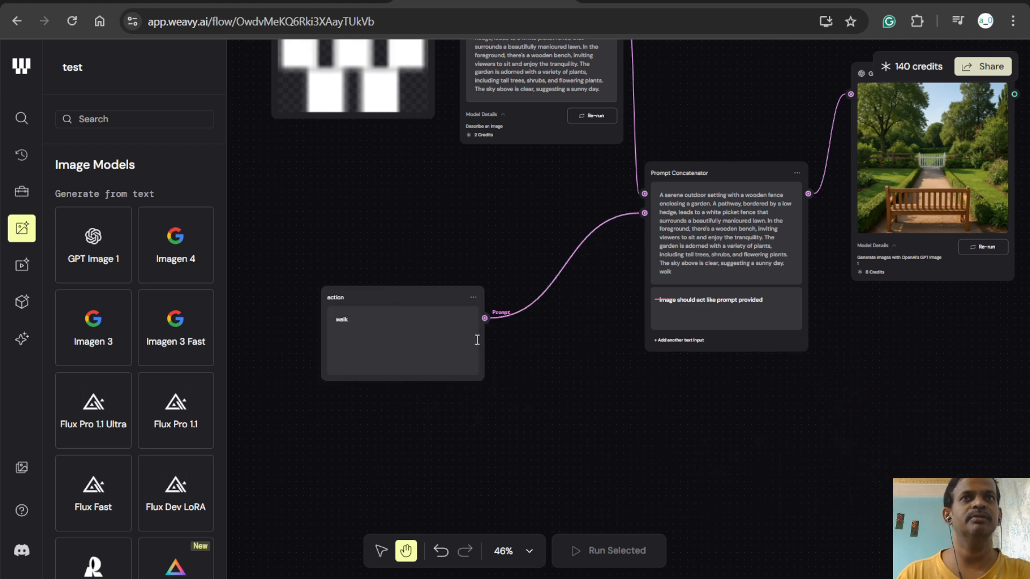
pyautogui.moveTo(496, 318); pyautogui.dragTo(555, 446)
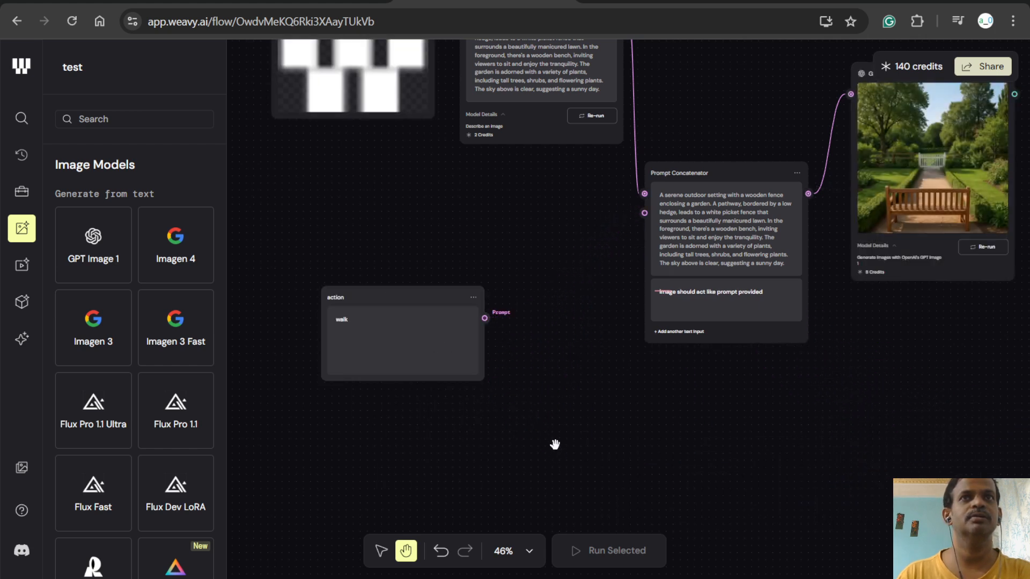
pyautogui.moveTo(386, 298); pyautogui.dragTo(980, 352)
pyautogui.moveTo(744, 158); pyautogui.dragTo(402, 267)
pyautogui.moveTo(630, 494); pyautogui.dragTo(571, 471)
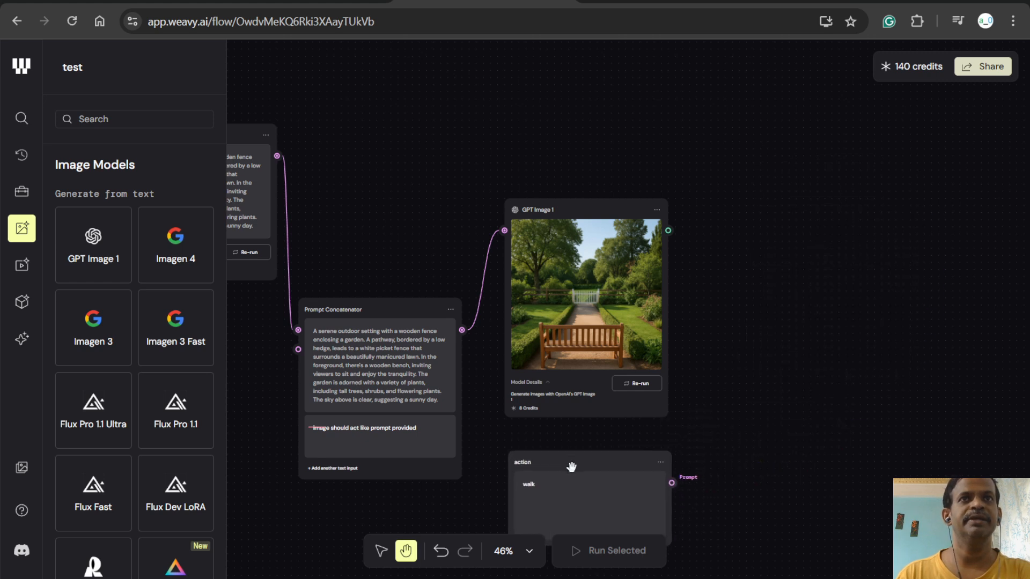
pyautogui.moveTo(813, 334); pyautogui.dragTo(660, 265)
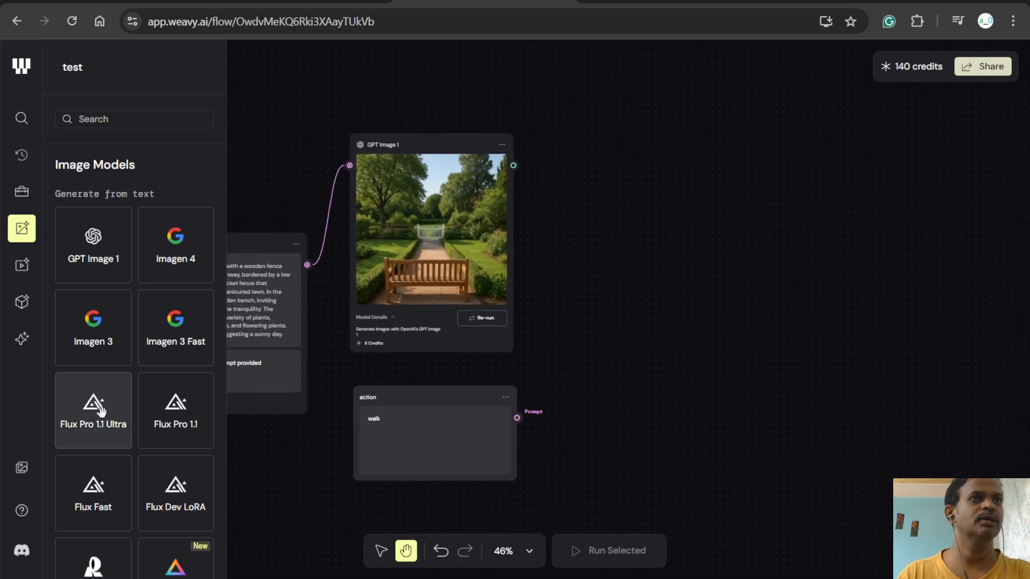
# - Move the action node aside, add a Flux Kontext Max node beside GPT Image 1, and connect the generated image to its Image input
pyautogui.scroll(-15, 136, 462)
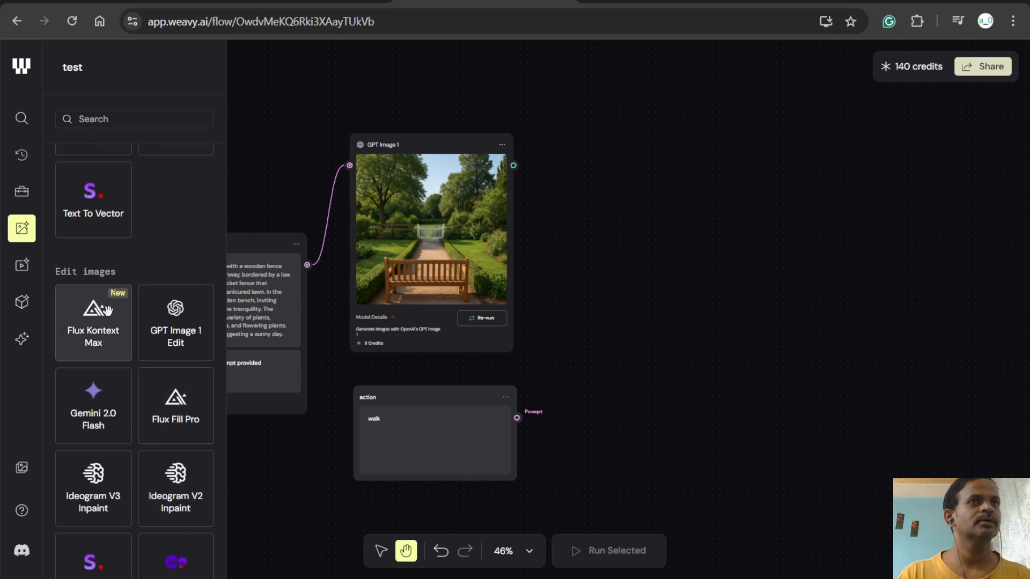
pyautogui.scroll(-4, 97, 327)
pyautogui.scroll(3, 100, 308)
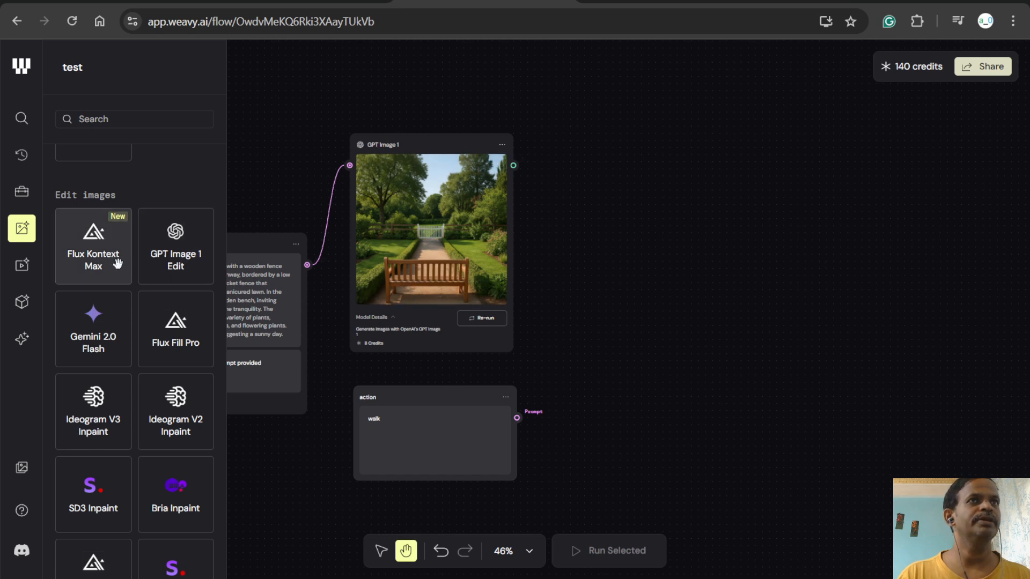
pyautogui.moveTo(93, 270)
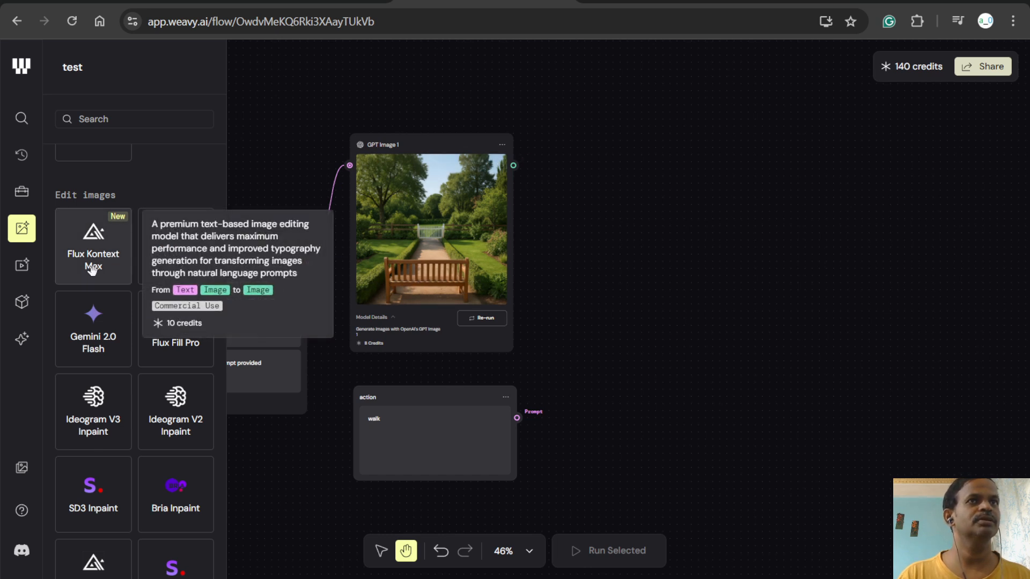
pyautogui.moveTo(399, 397); pyautogui.dragTo(880, 365)
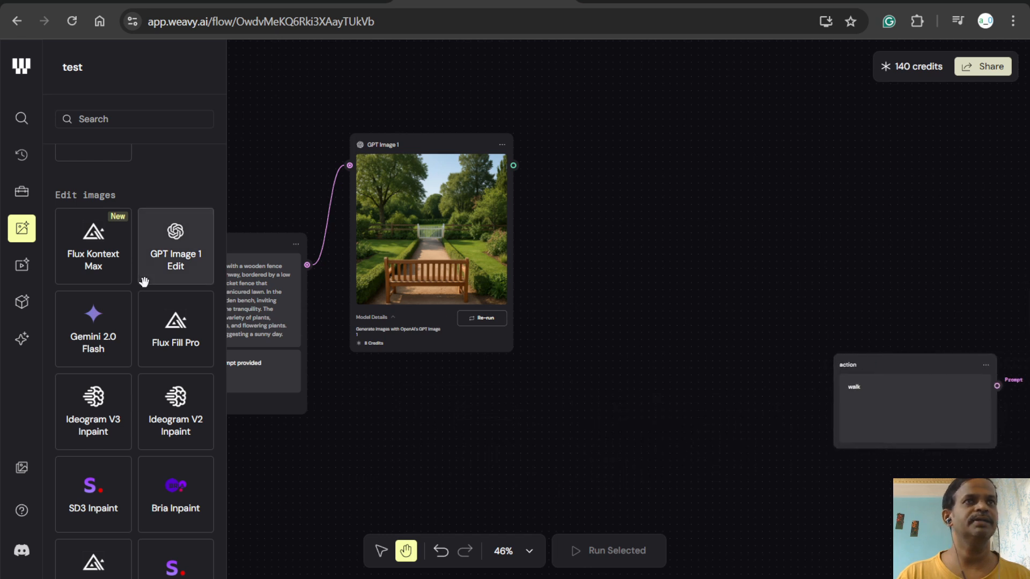
pyautogui.moveTo(92, 253); pyautogui.dragTo(637, 143)
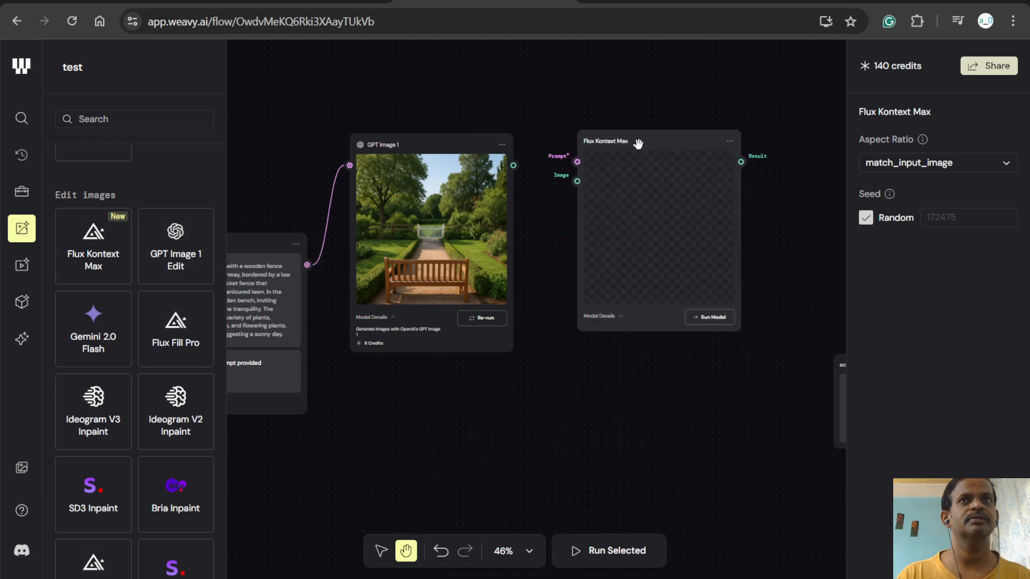
pyautogui.moveTo(513, 165); pyautogui.dragTo(577, 181)
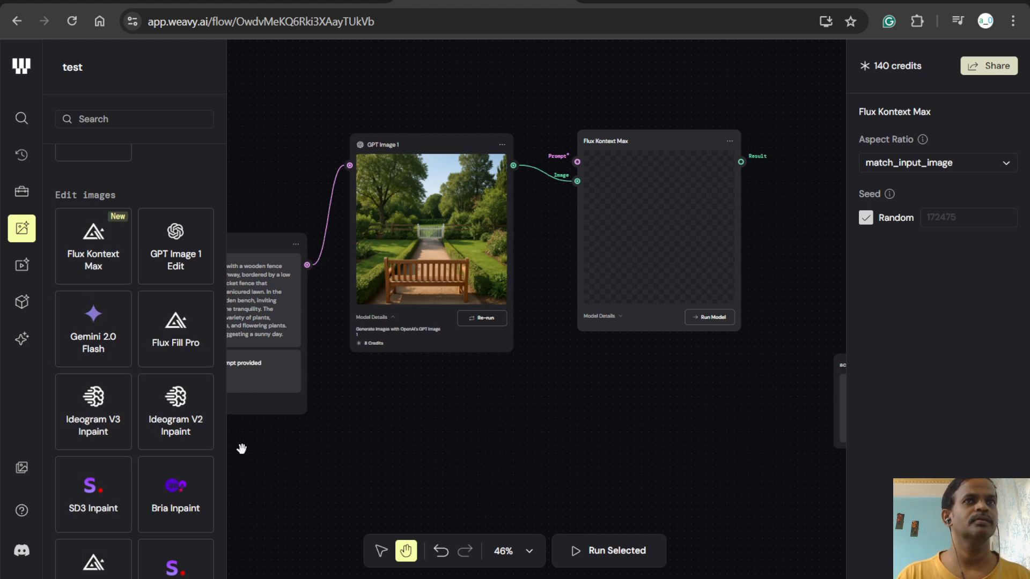
pyautogui.scroll(15, 121, 290)
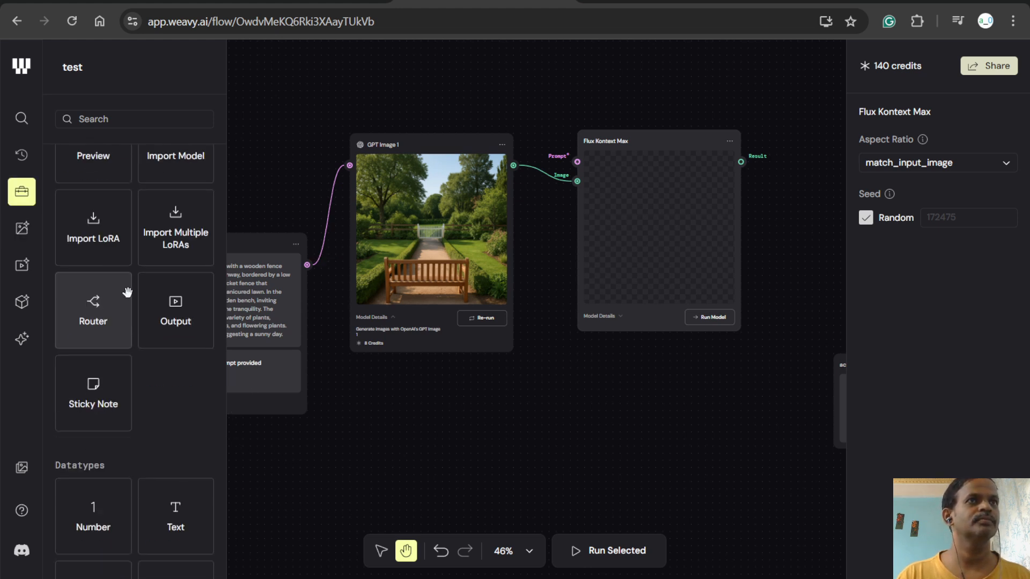
pyautogui.scroll(5, 128, 294)
pyautogui.scroll(4, 128, 294)
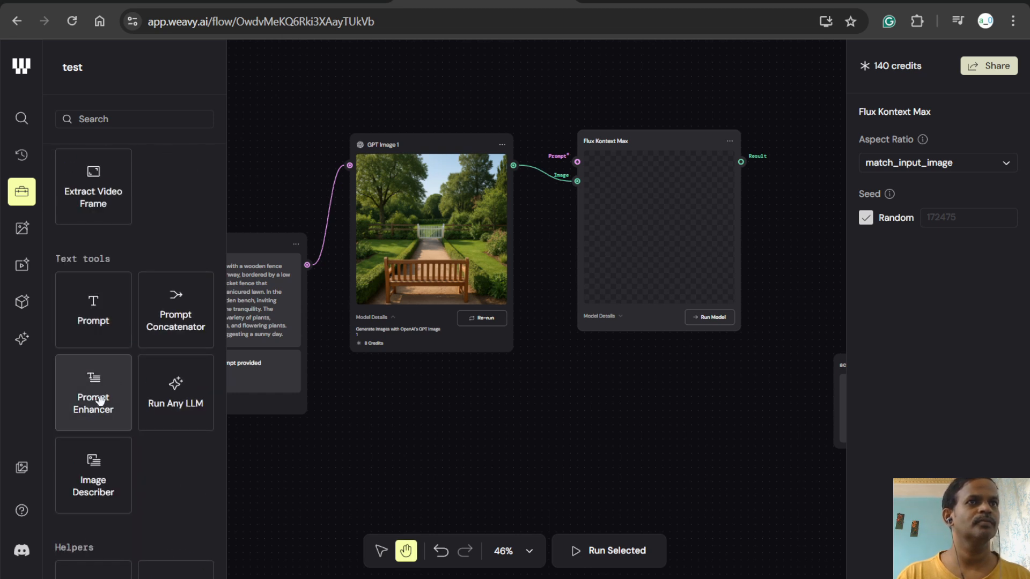
pyautogui.scroll(5, 96, 397)
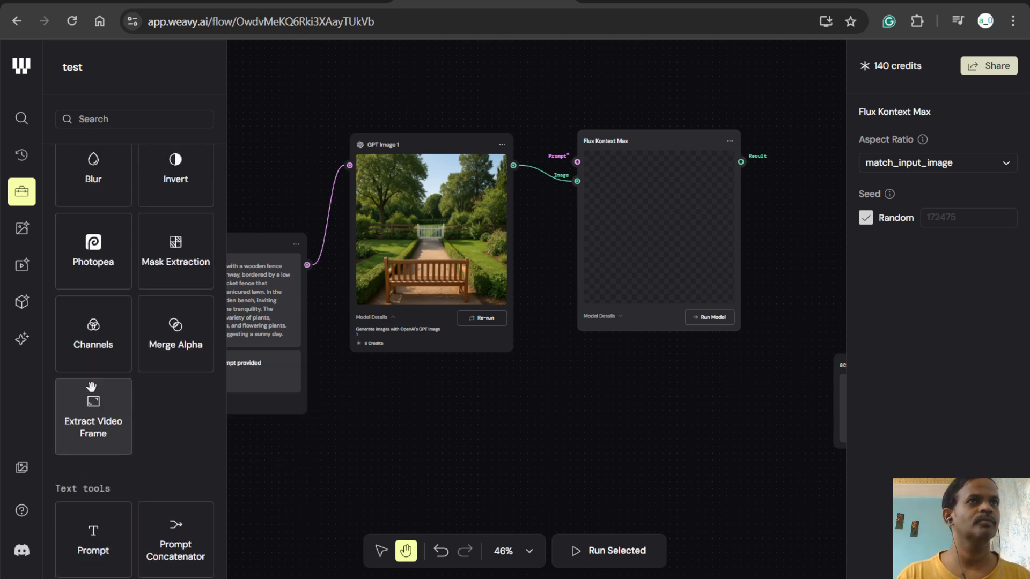
pyautogui.scroll(3, 116, 356)
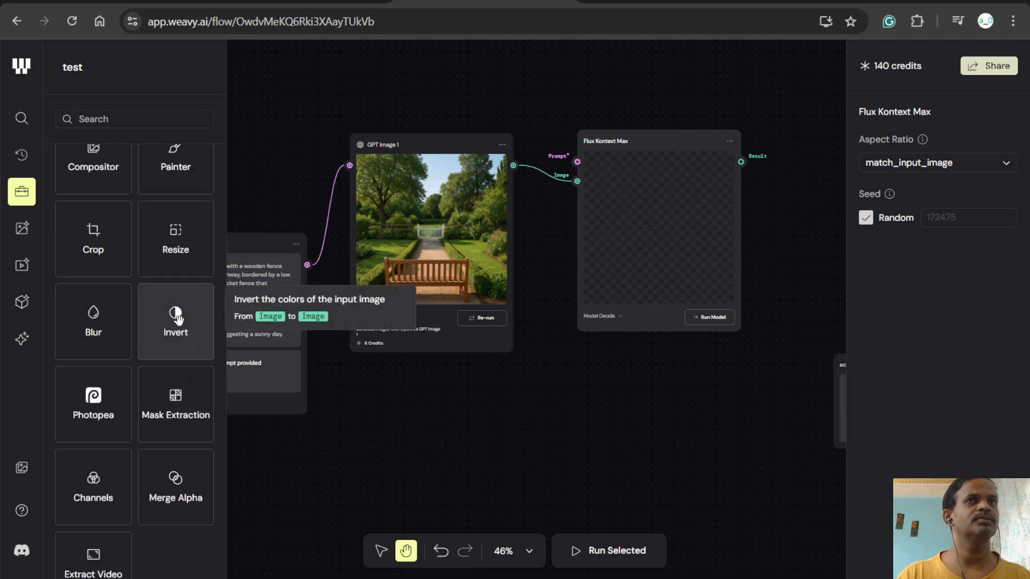
pyautogui.moveTo(171, 253); pyautogui.dragTo(392, 452)
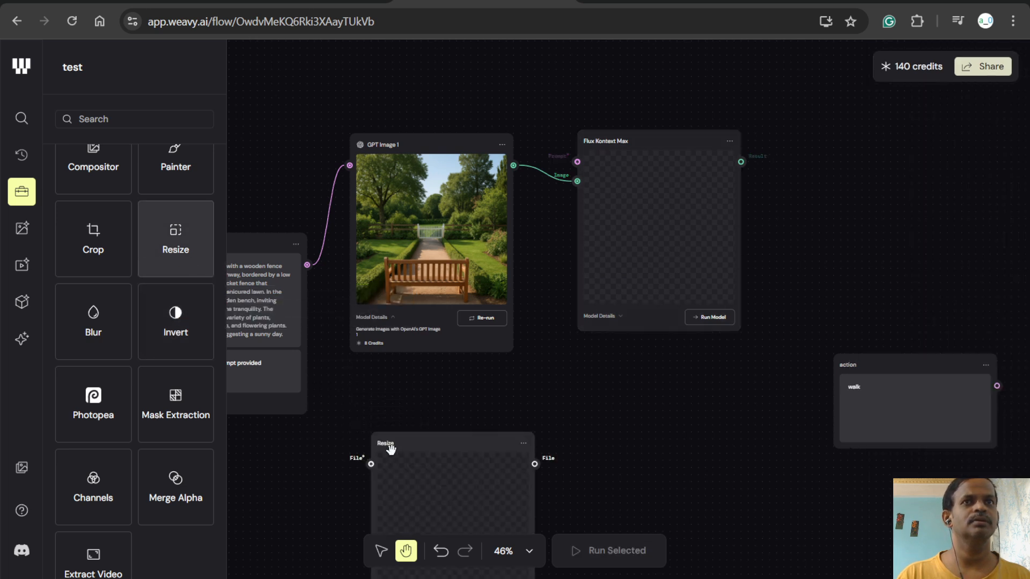
pyautogui.moveTo(453, 449); pyautogui.dragTo(424, 368)
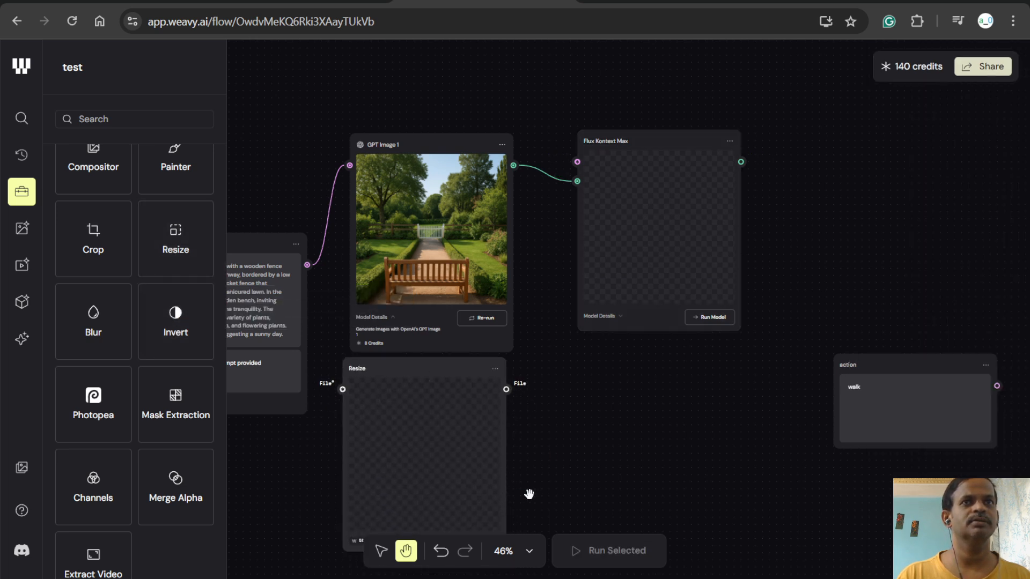
pyautogui.scroll(-2, 558, 467)
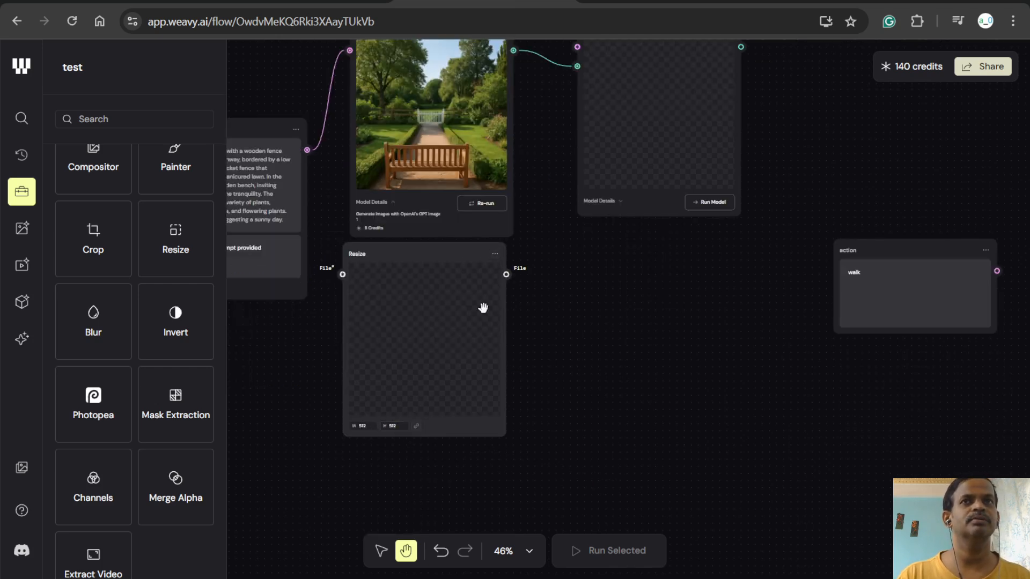
pyautogui.click(495, 254)
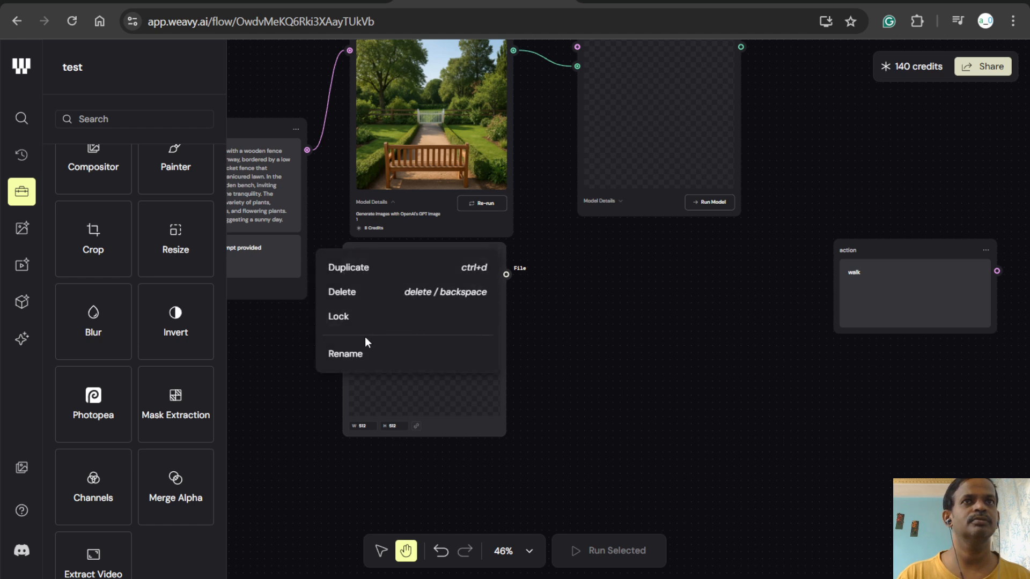
pyautogui.click(391, 297)
# - Add a Painter node from the editing tools and place it below the Flux Kontext Max node
pyautogui.scroll(3, 195, 307)
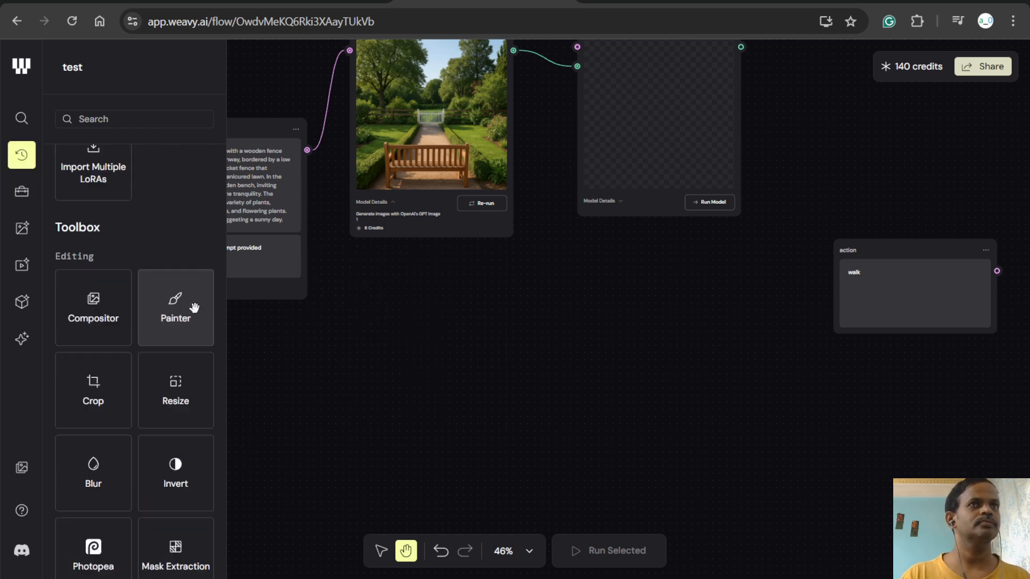
pyautogui.moveTo(161, 308)
pyautogui.mouseDown()
pyautogui.moveTo(382, 345)
pyautogui.moveTo(376, 312)
pyautogui.mouseUp()
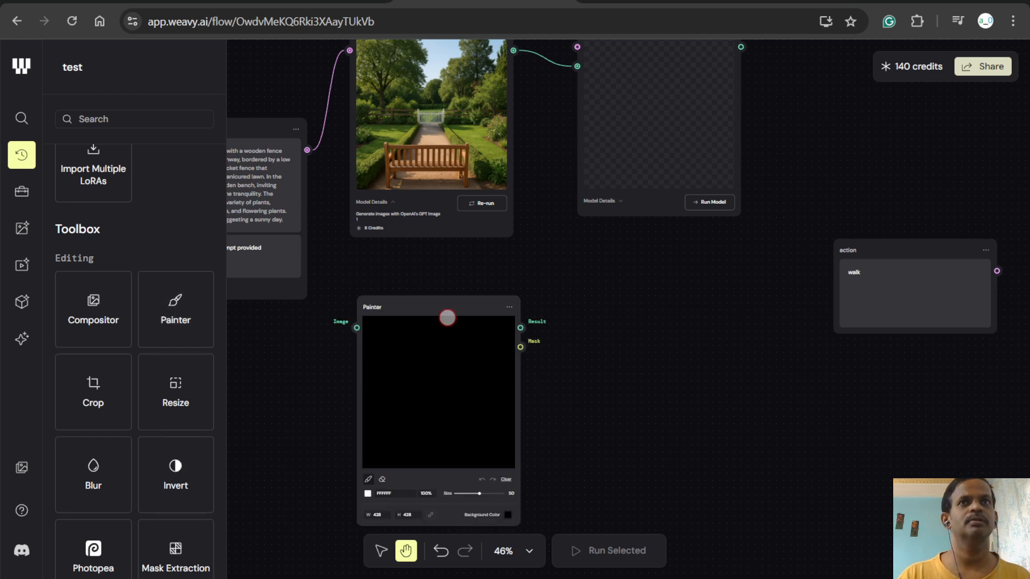
pyautogui.moveTo(444, 306); pyautogui.dragTo(710, 241)
# - Delete the Flux Kontext Max node and put the Painter in its place, fed by GPT Image 1's image output
pyautogui.scroll(5, 651, 303)
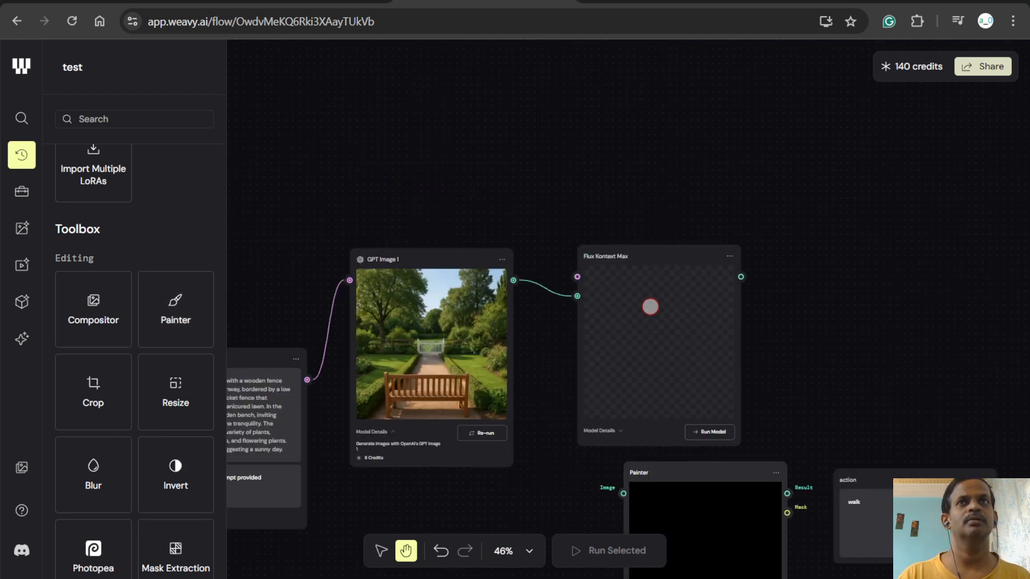
pyautogui.click(730, 259)
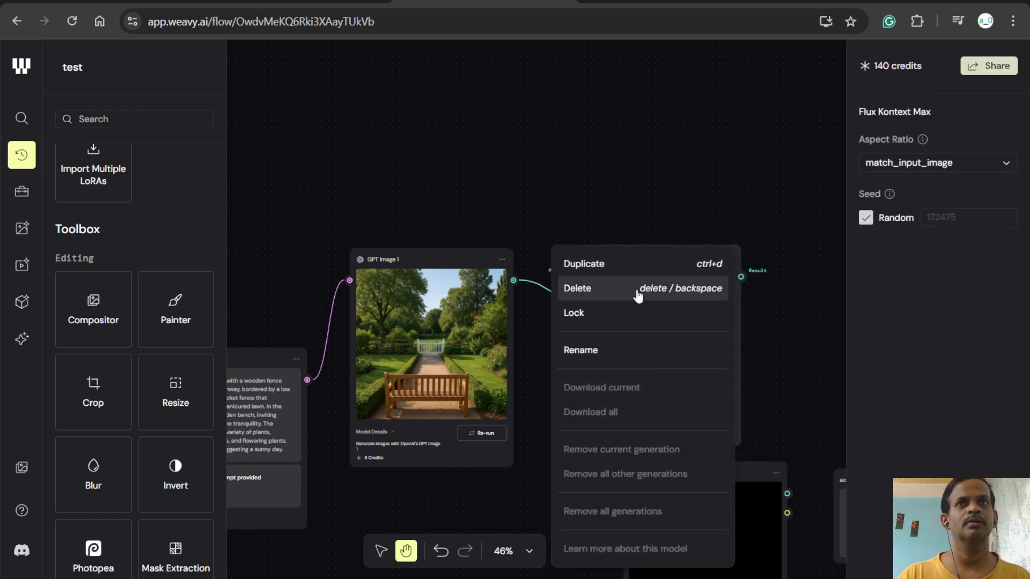
pyautogui.click(692, 285)
pyautogui.moveTo(669, 462)
pyautogui.mouseDown()
pyautogui.moveTo(635, 280)
pyautogui.moveTo(617, 239)
pyautogui.moveTo(613, 248)
pyautogui.mouseUp()
pyautogui.moveTo(513, 280)
pyautogui.mouseDown()
pyautogui.moveTo(553, 272)
pyautogui.moveTo(597, 320)
pyautogui.mouseUp()
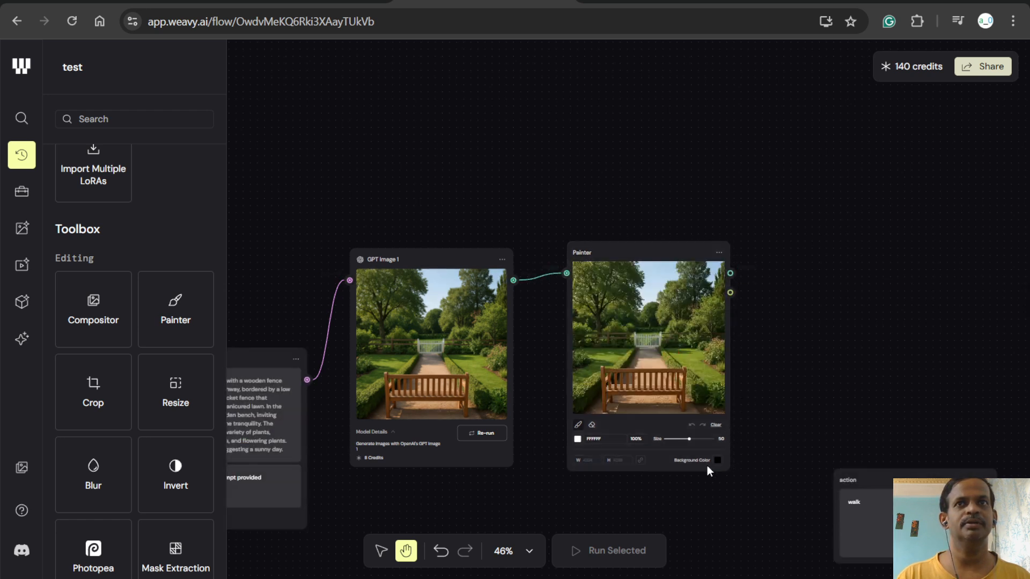
# - Reduce the Painter's brush size to 0
pyautogui.moveTo(696, 439)
pyautogui.mouseDown()
pyautogui.moveTo(711, 440)
pyautogui.moveTo(641, 442)
pyautogui.mouseUp()
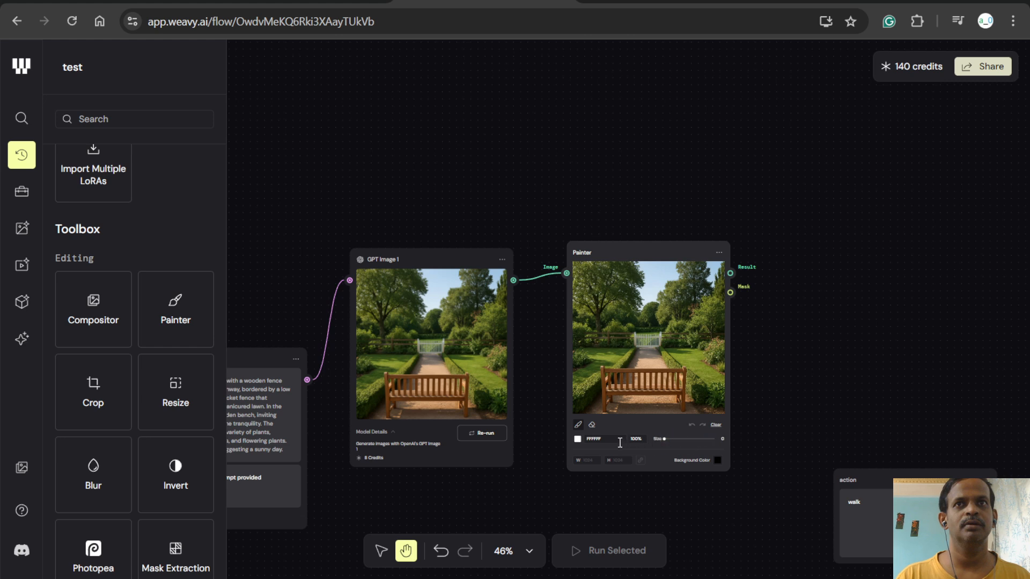
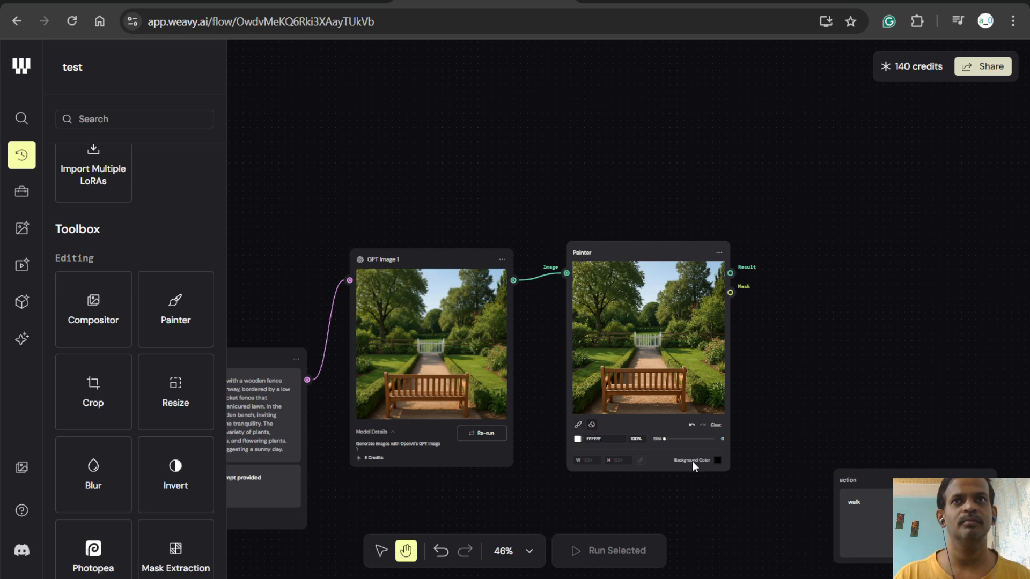
# - Set the Painter's background colour to bright red E62E2E
pyautogui.click(716, 462)
pyautogui.moveTo(665, 333); pyautogui.dragTo(783, 206)
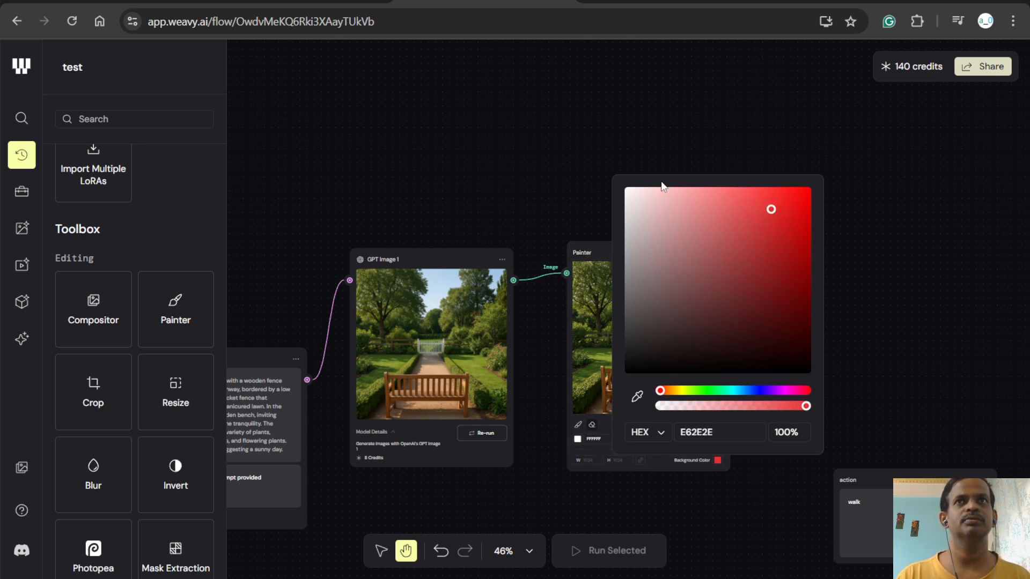
pyautogui.click(786, 432)
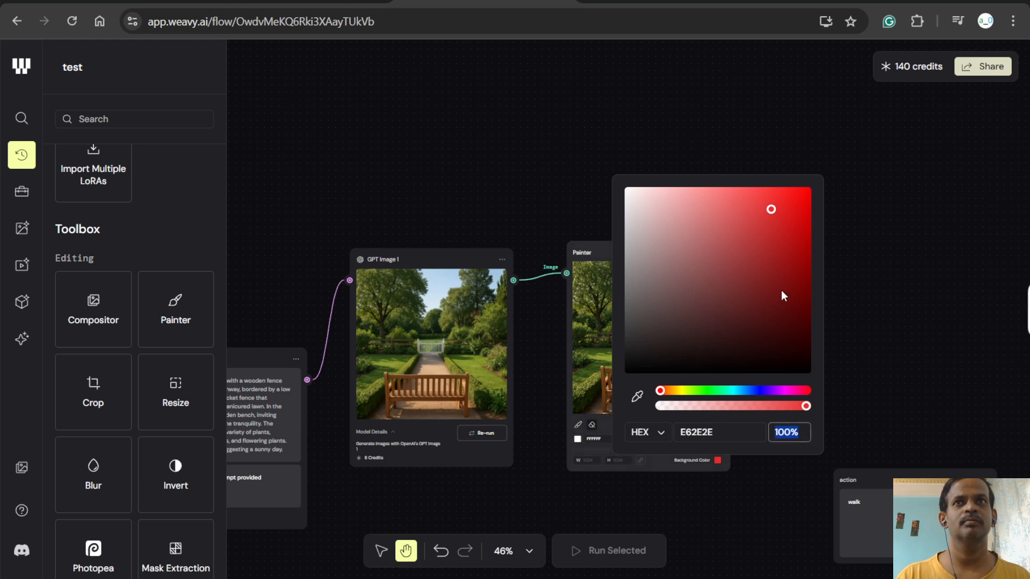
# - Sample dark green 0E1D0A from the garden image with the eyedropper as the Painter's background colour, and open the colour format options
pyautogui.click(613, 490)
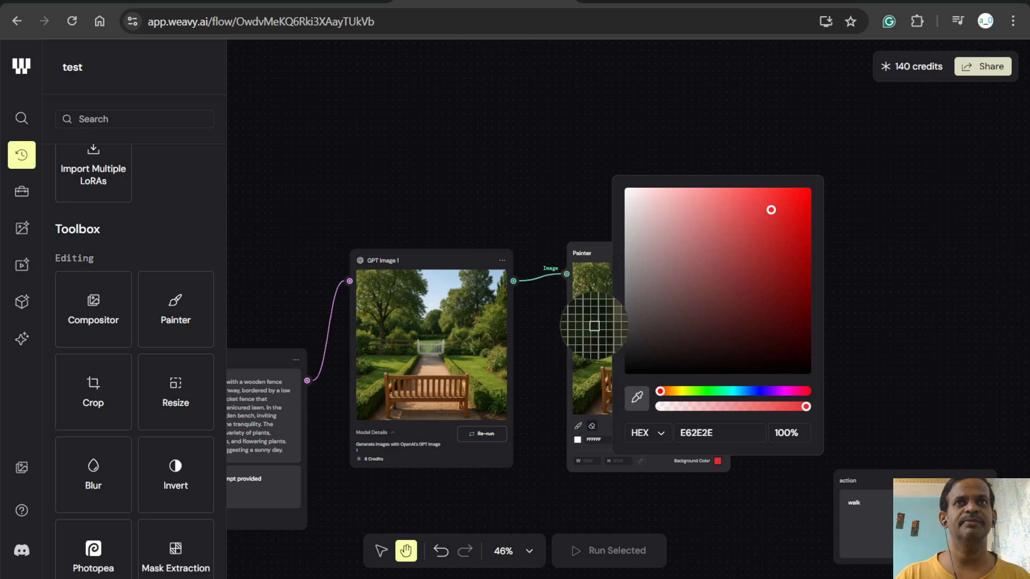
pyautogui.click(592, 325)
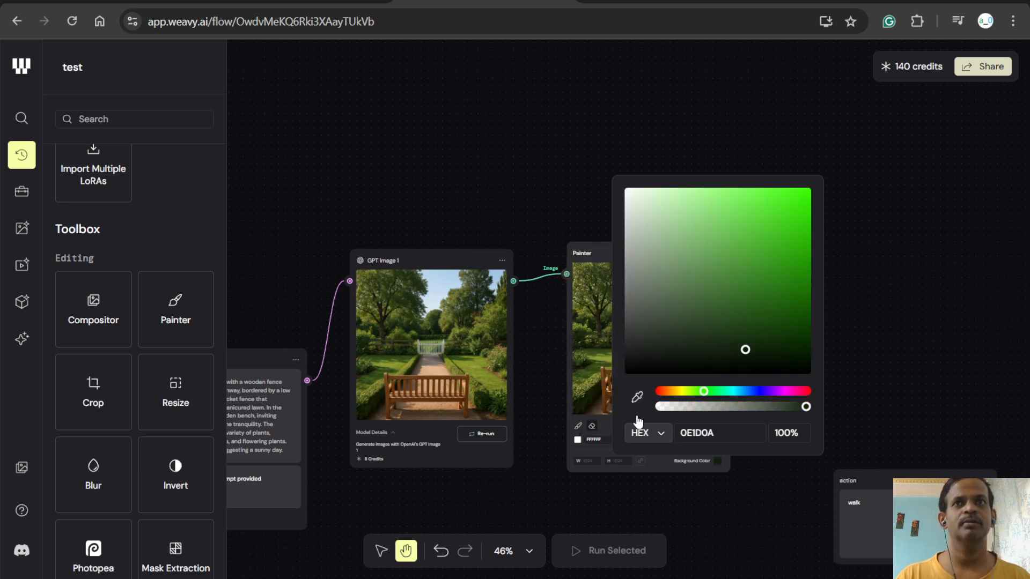
pyautogui.click(708, 432)
pyautogui.click(659, 433)
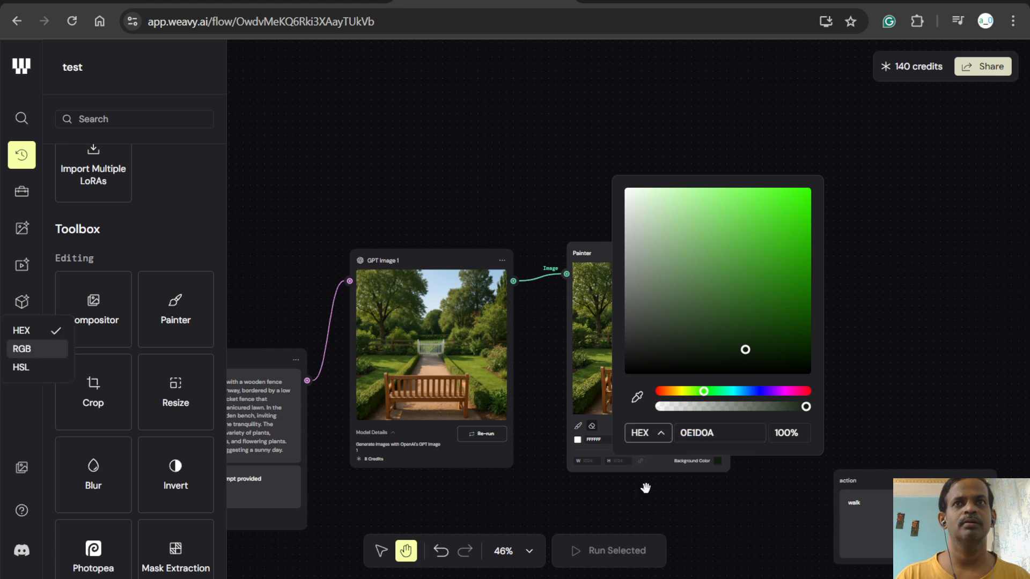
pyautogui.click(655, 440)
pyautogui.click(655, 441)
pyautogui.click(655, 441)
pyautogui.click(655, 441)
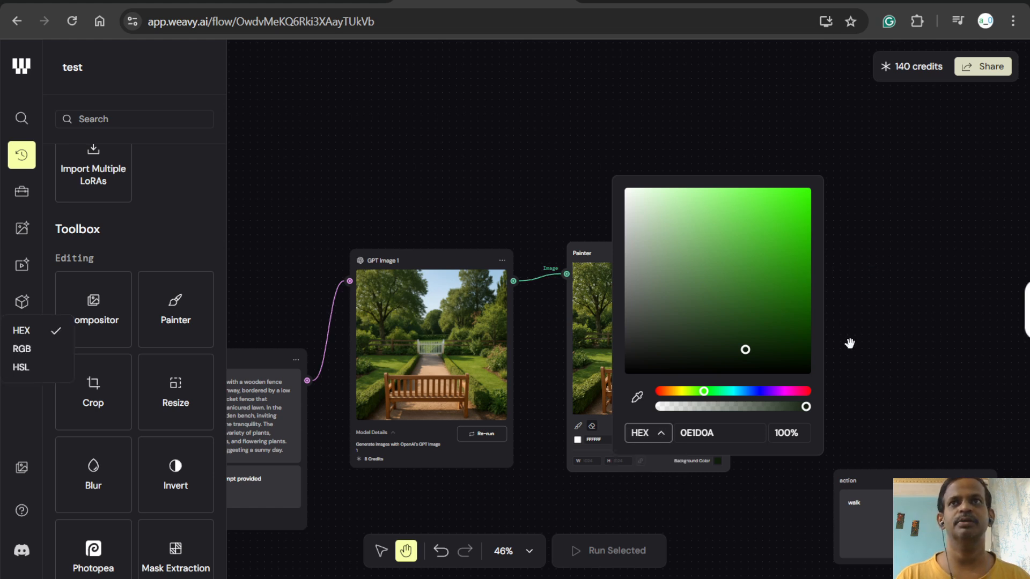
# - Change the Painter's background colour to bright green 43FC12
pyautogui.moveTo(767, 336); pyautogui.dragTo(796, 129)
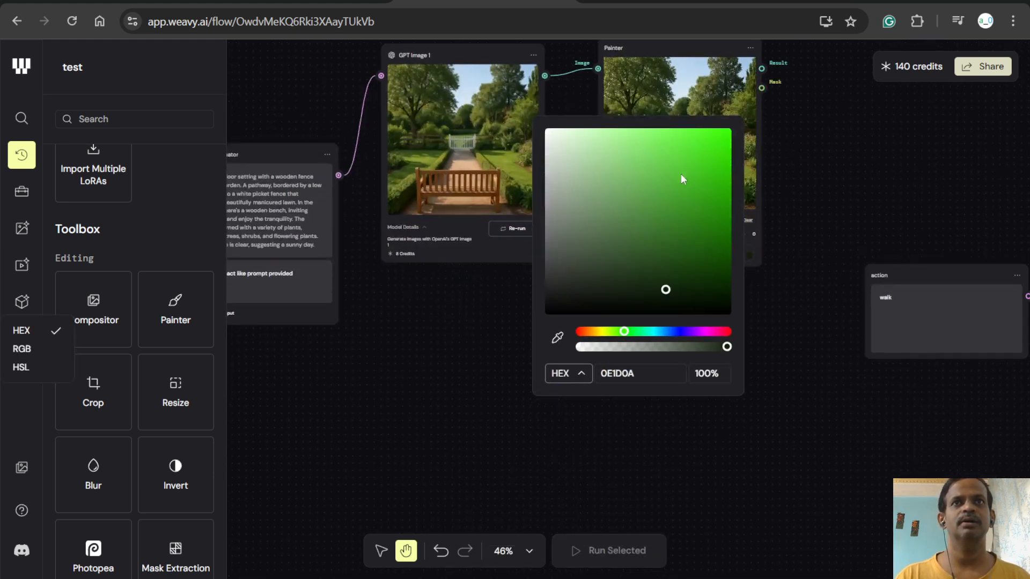
pyautogui.hotkey('ctrl', 'a')
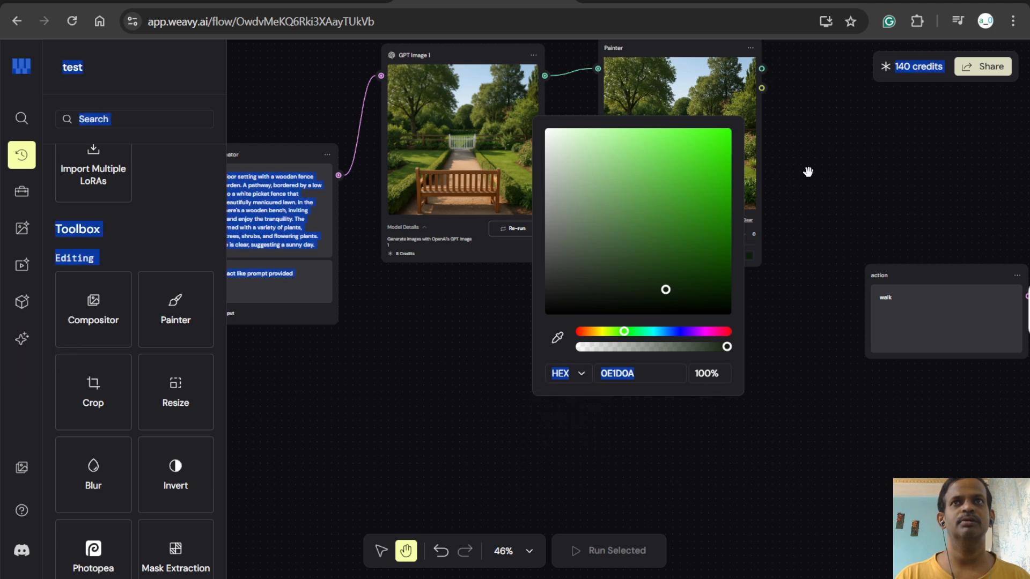
pyautogui.scroll(3, 784, 245)
pyautogui.click(687, 230)
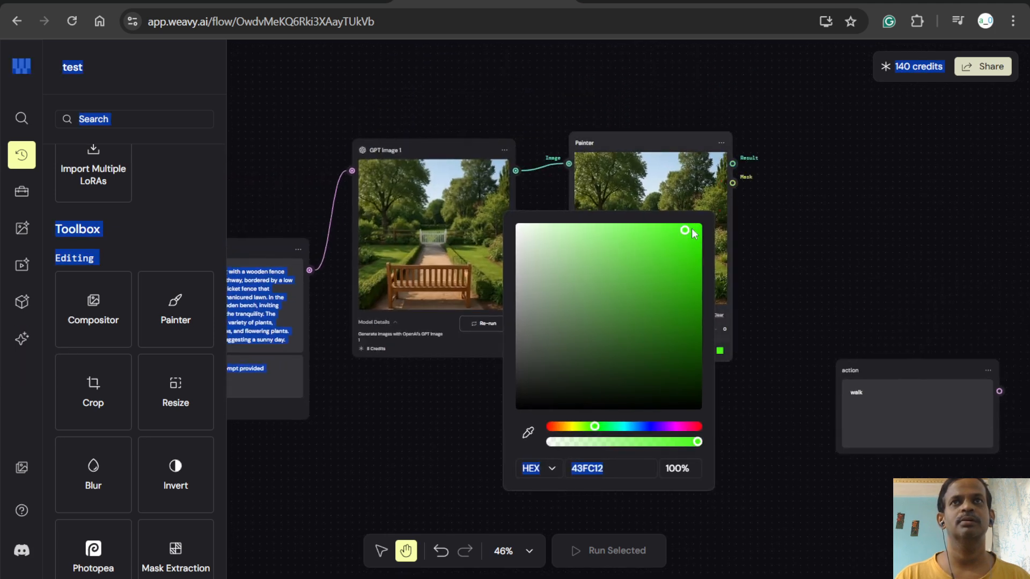
pyautogui.moveTo(772, 255); pyautogui.dragTo(766, 354)
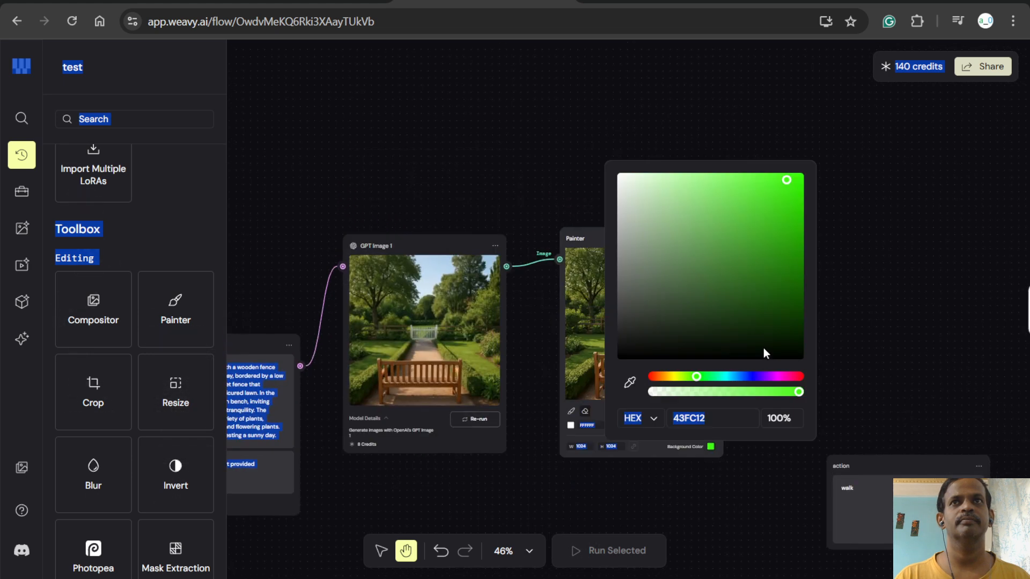
pyautogui.moveTo(899, 276); pyautogui.dragTo(832, 166)
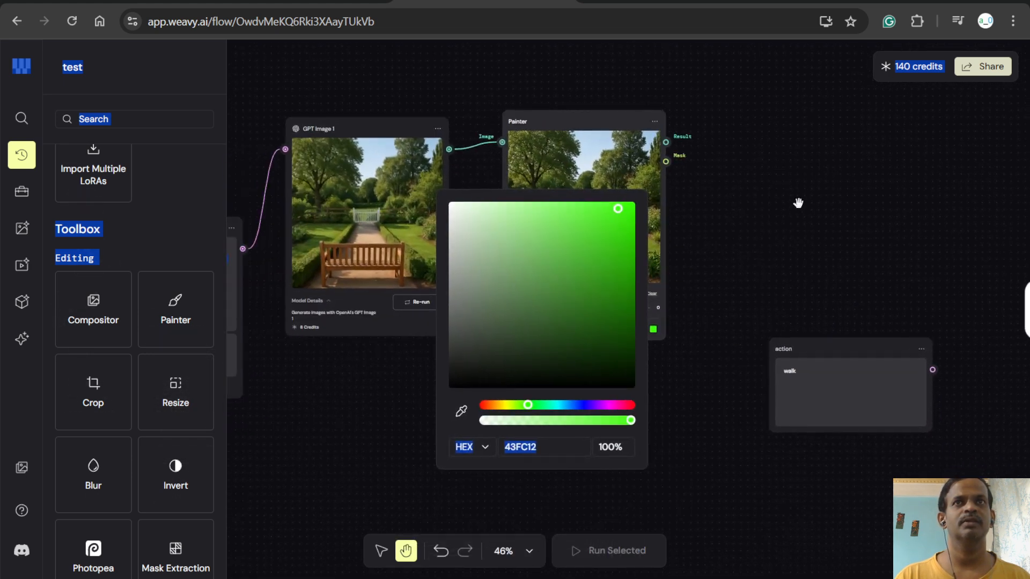
pyautogui.click(616, 446)
pyautogui.click(703, 409)
pyautogui.click(531, 446)
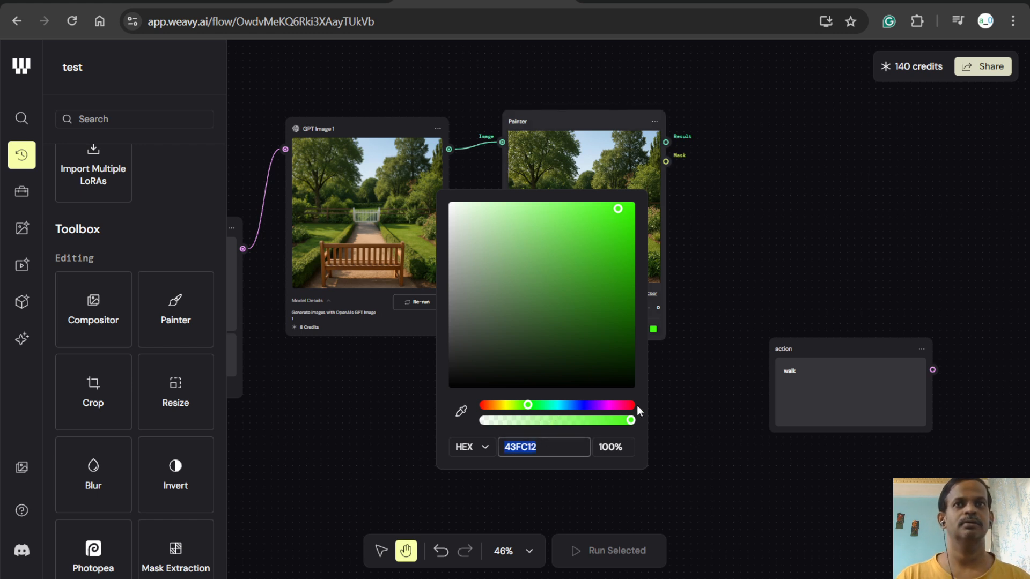
# - Darken and desaturate the Painter's background colour and shift its hue towards orange, ending at brown 615049
pyautogui.click(508, 204)
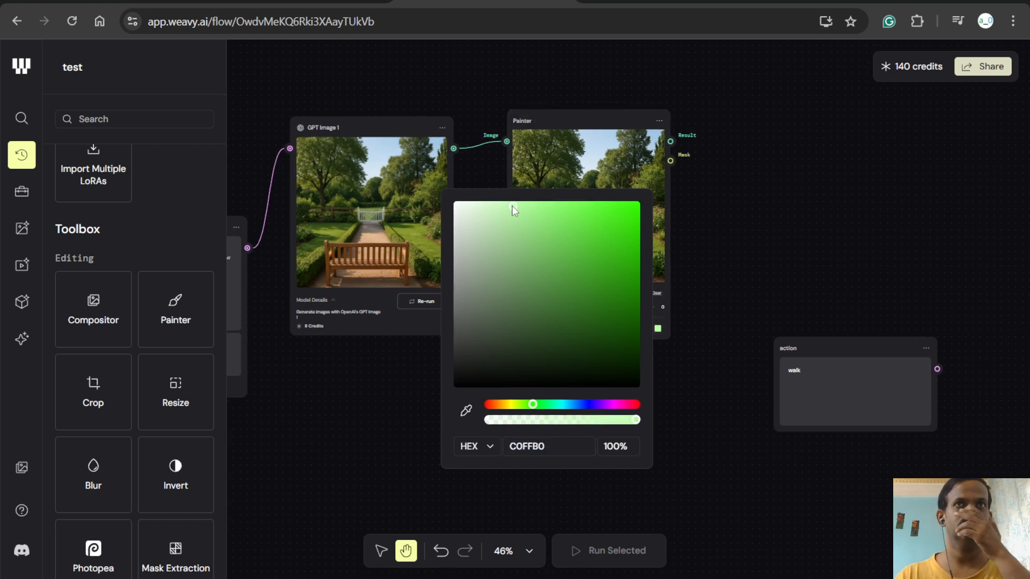
pyautogui.moveTo(510, 202); pyautogui.dragTo(529, 243)
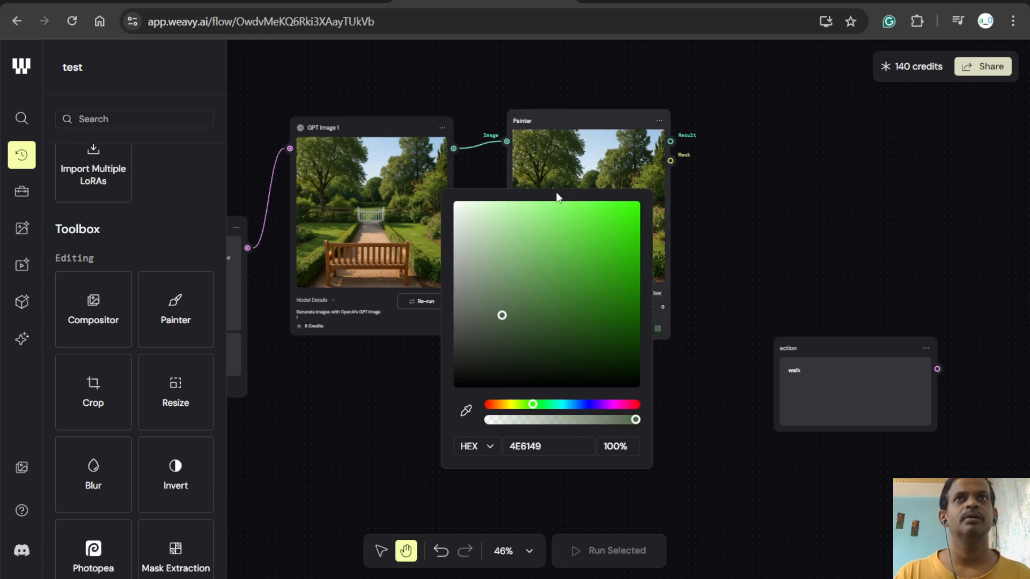
pyautogui.click(492, 406)
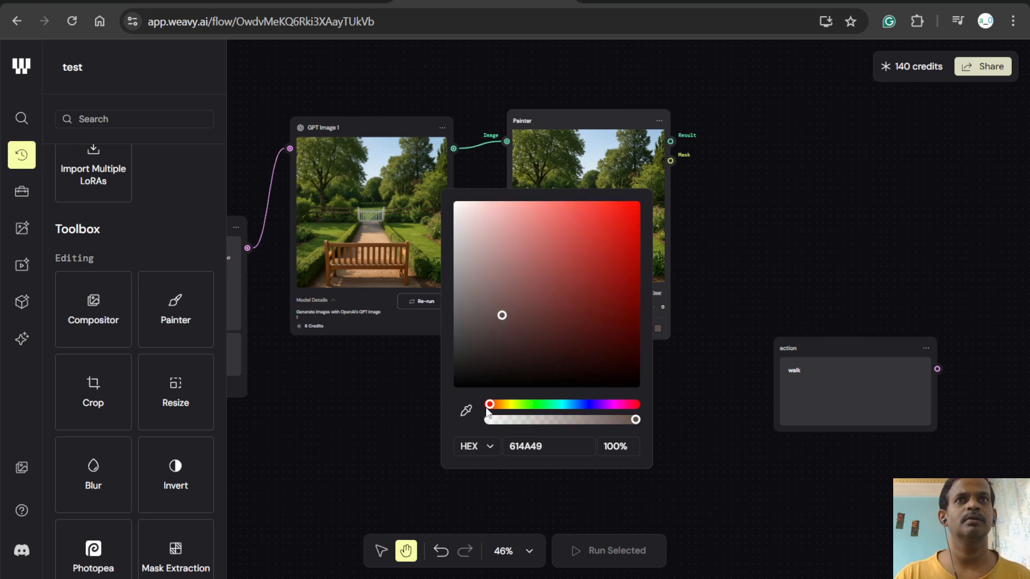
pyautogui.moveTo(487, 411); pyautogui.dragTo(493, 412)
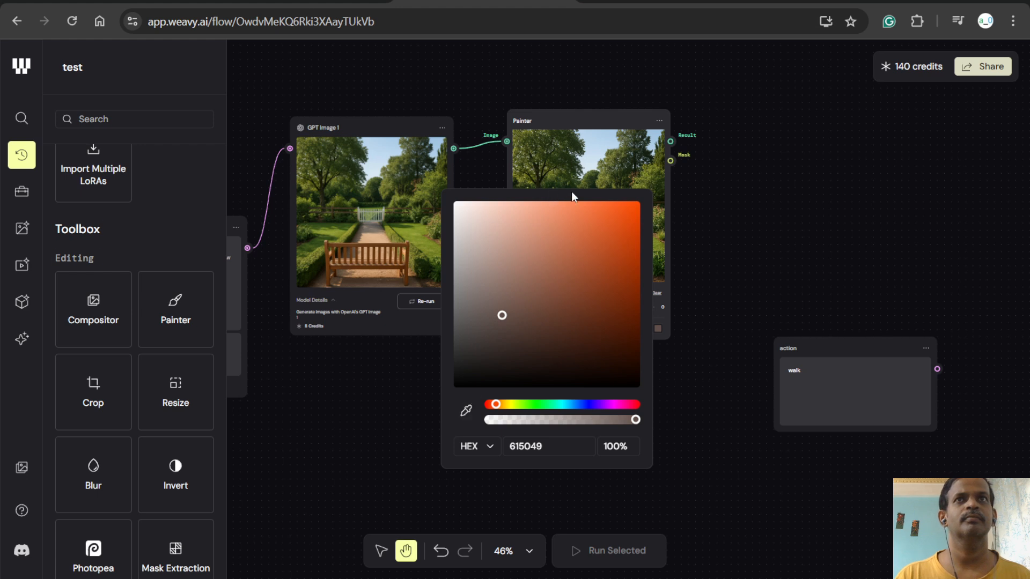
pyautogui.hotkey('ctrl', 'a')
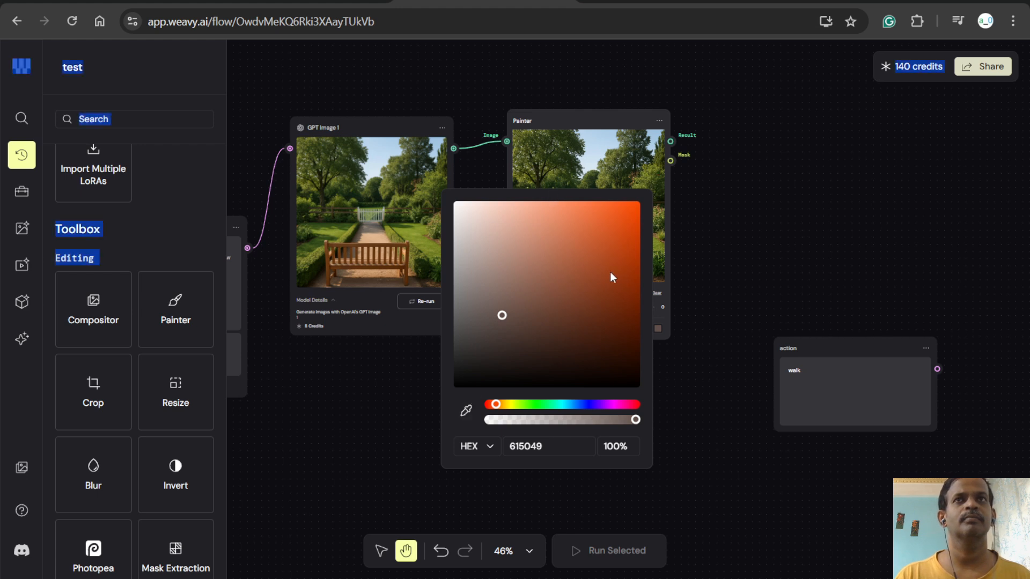
pyautogui.scroll(3, 699, 231)
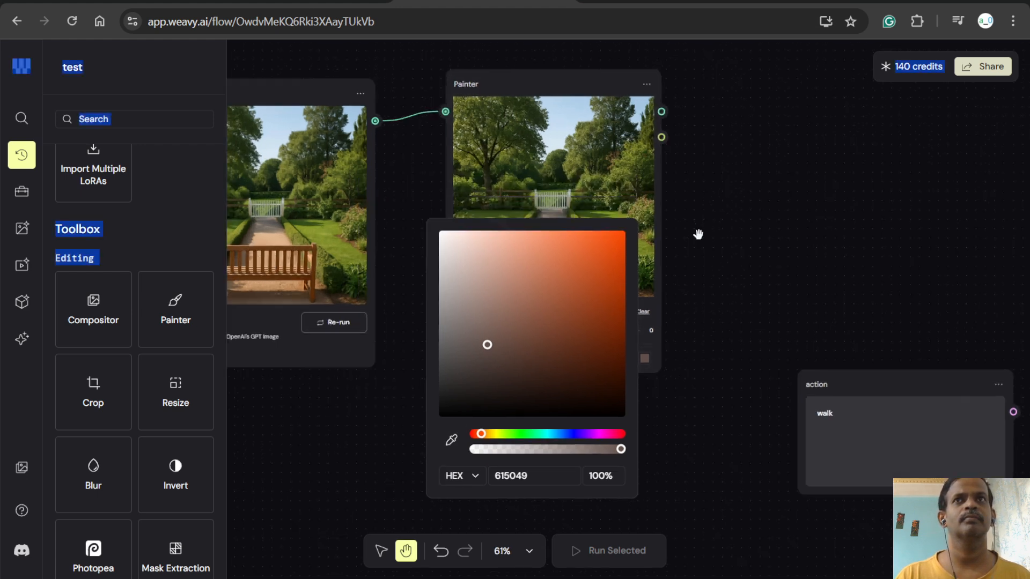
pyautogui.moveTo(698, 234); pyautogui.dragTo(624, 262)
# - Set the Painter's brush colour to black, 000000, keeping the HEX format
pyautogui.click(386, 358)
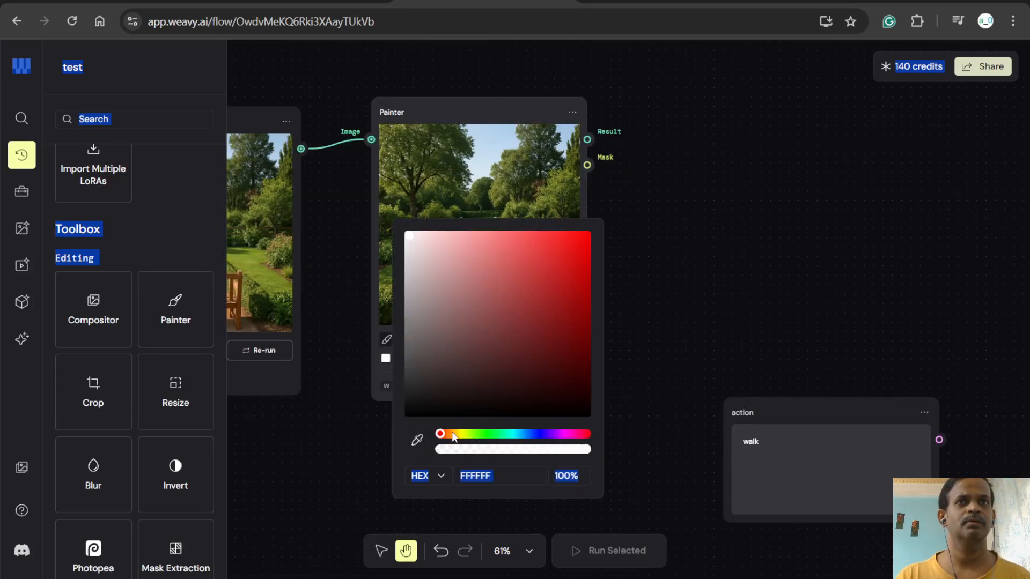
pyautogui.click(428, 480)
pyautogui.click(428, 483)
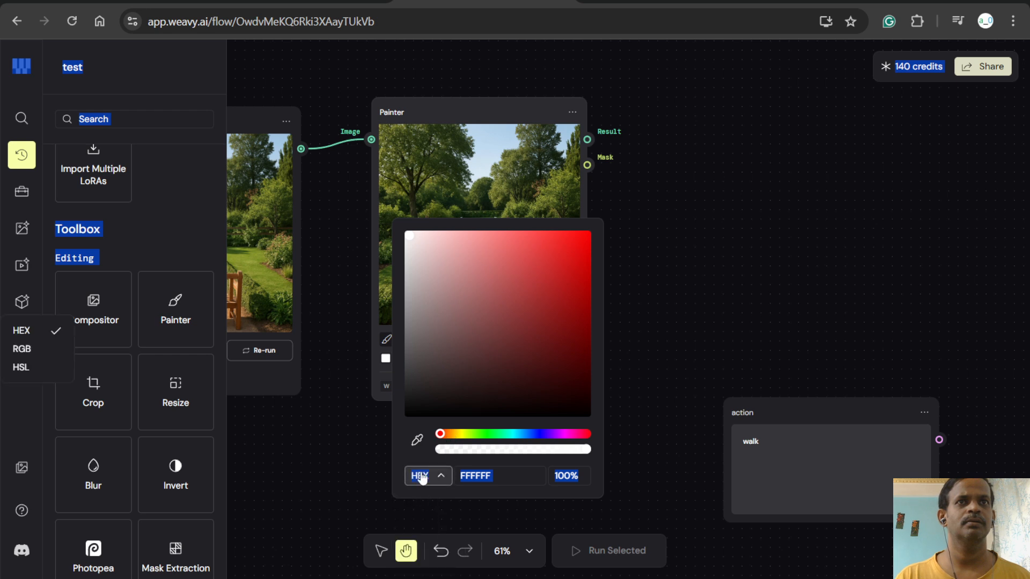
pyautogui.moveTo(481, 285); pyautogui.dragTo(404, 419)
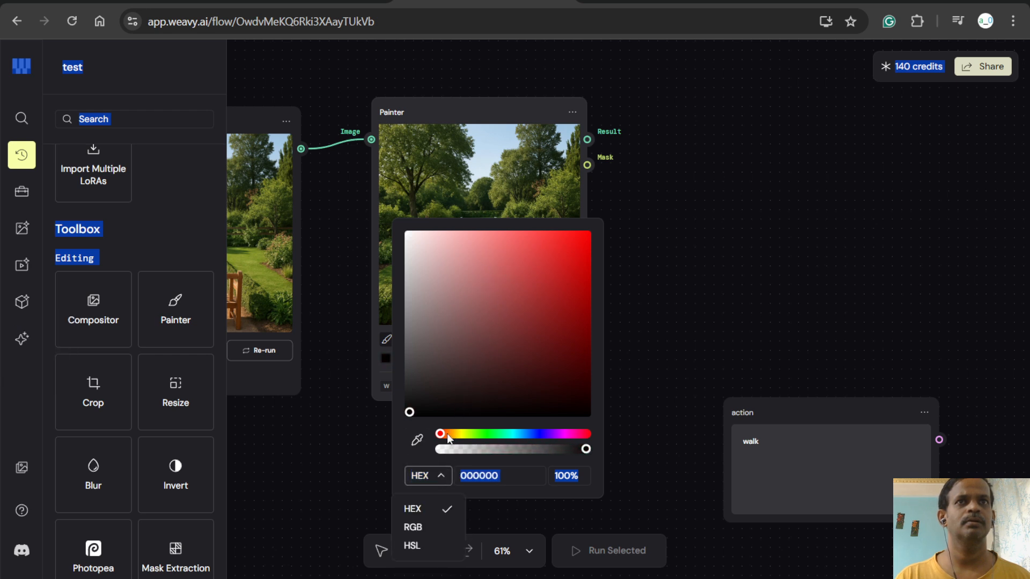
pyautogui.click(447, 438)
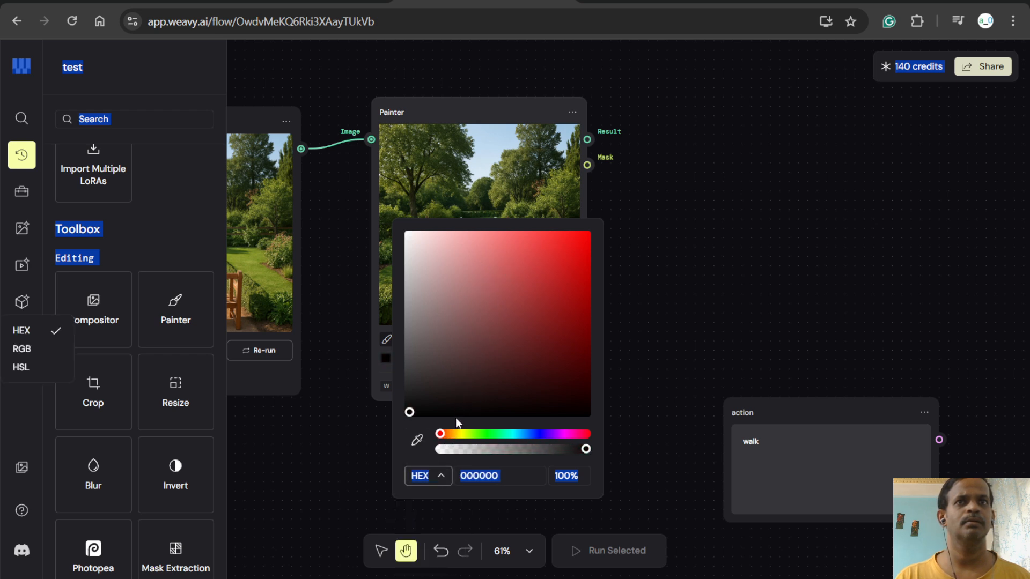
pyautogui.click(510, 476)
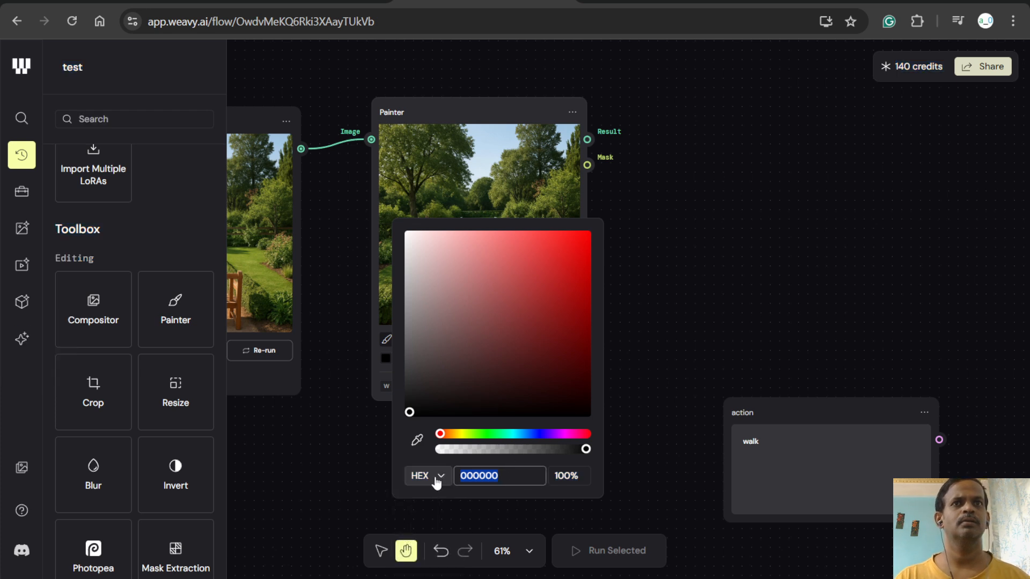
pyautogui.click(570, 472)
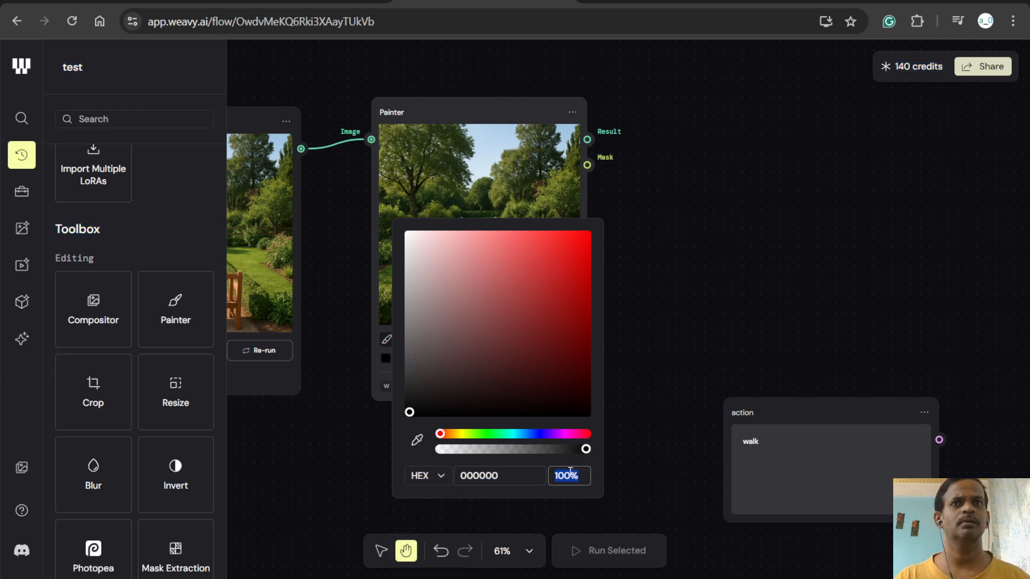
# - Set the Painter's brush colour to bright orange-red FF3F00
pyautogui.click(450, 376)
pyautogui.moveTo(443, 434); pyautogui.dragTo(446, 434)
pyautogui.moveTo(547, 275); pyautogui.dragTo(598, 223)
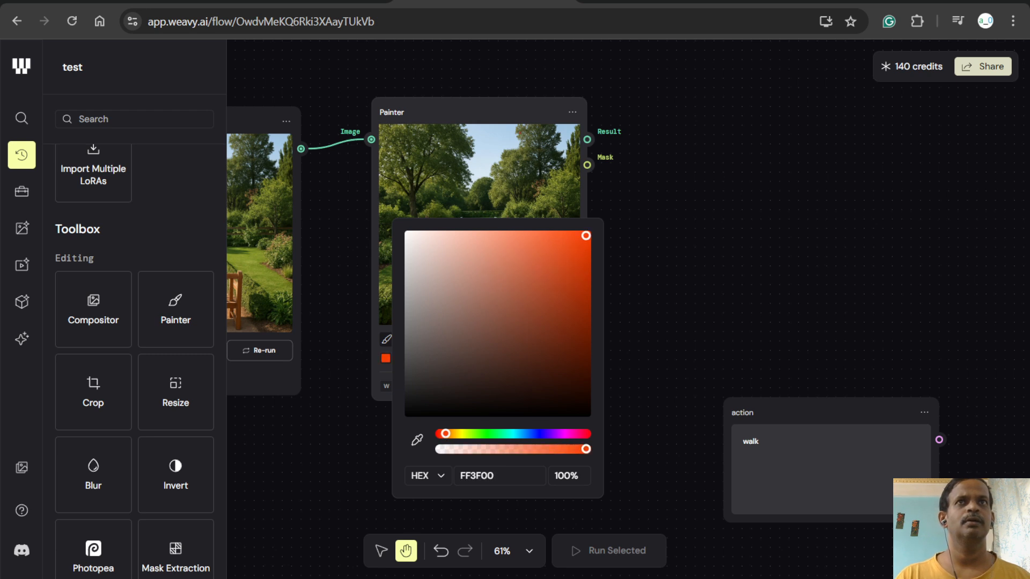
# - Increase the Painter's brush size to 18 and paint a small rounded blob in the sky of the garden image
pyautogui.click(485, 136)
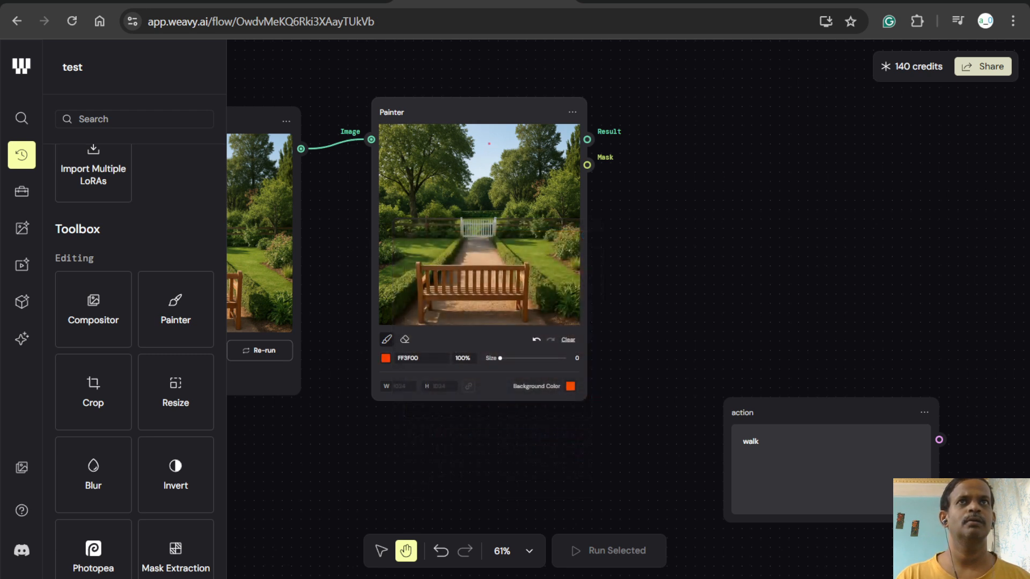
pyautogui.moveTo(500, 358); pyautogui.dragTo(513, 358)
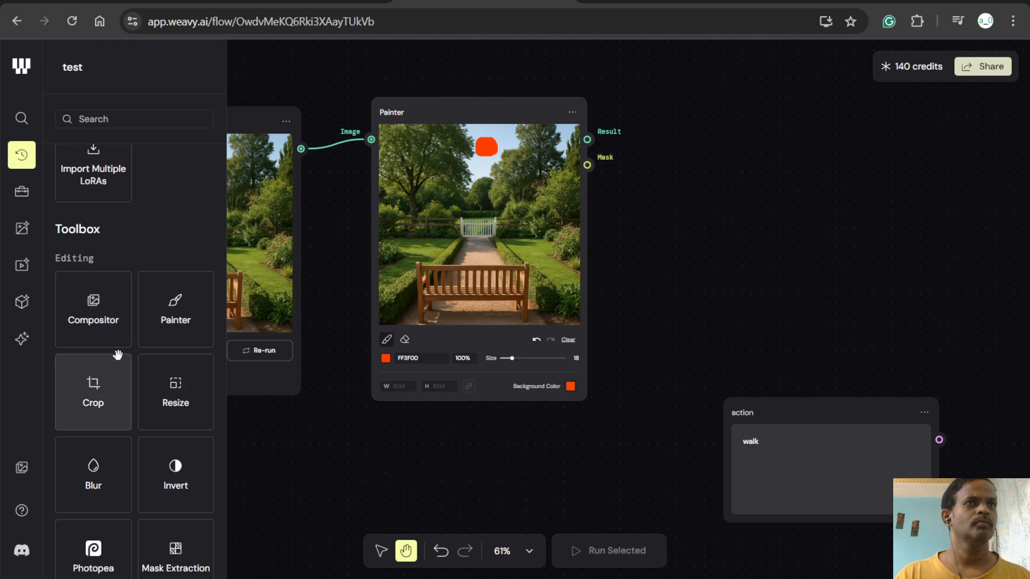
# - Move the action prompt node directly below the Painter node
pyautogui.scroll(-3, 120, 359)
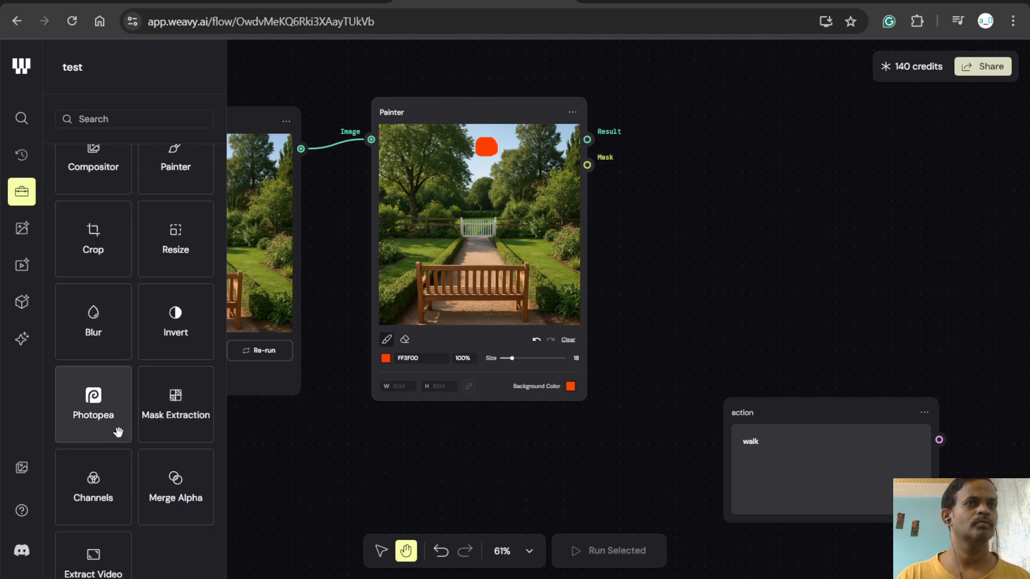
pyautogui.scroll(-7, 121, 433)
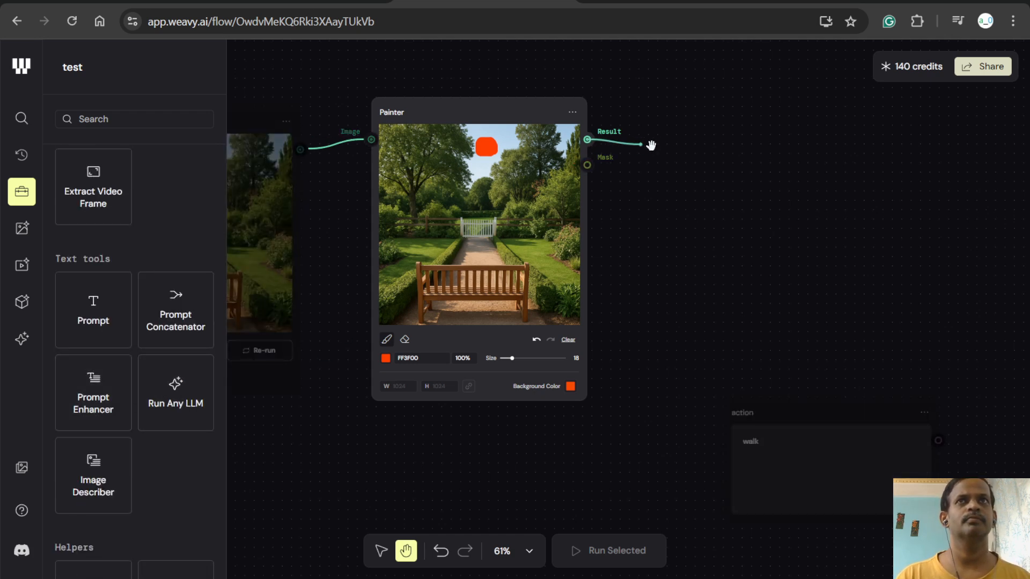
pyautogui.moveTo(766, 413); pyautogui.dragTo(418, 455)
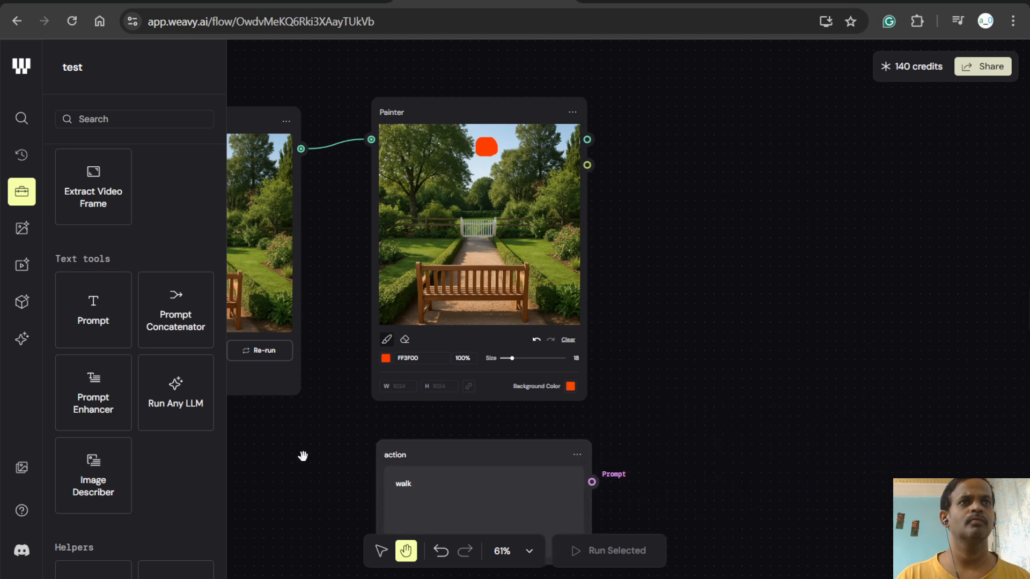
# - Change the action node's prompt text to "walking towards gate"
pyautogui.scroll(-4, 150, 405)
pyautogui.scroll(-7, 148, 400)
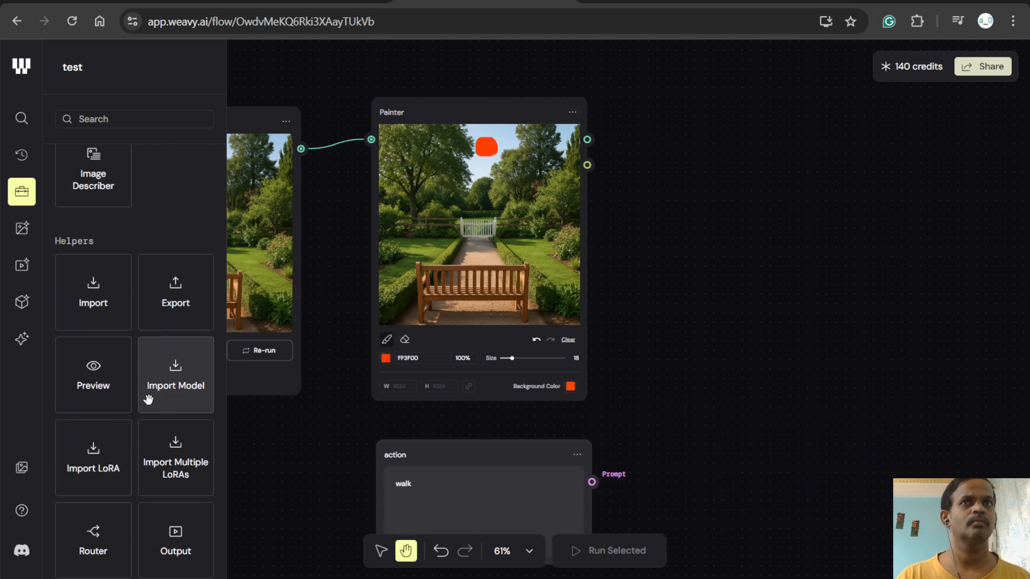
pyautogui.scroll(-1, 146, 406)
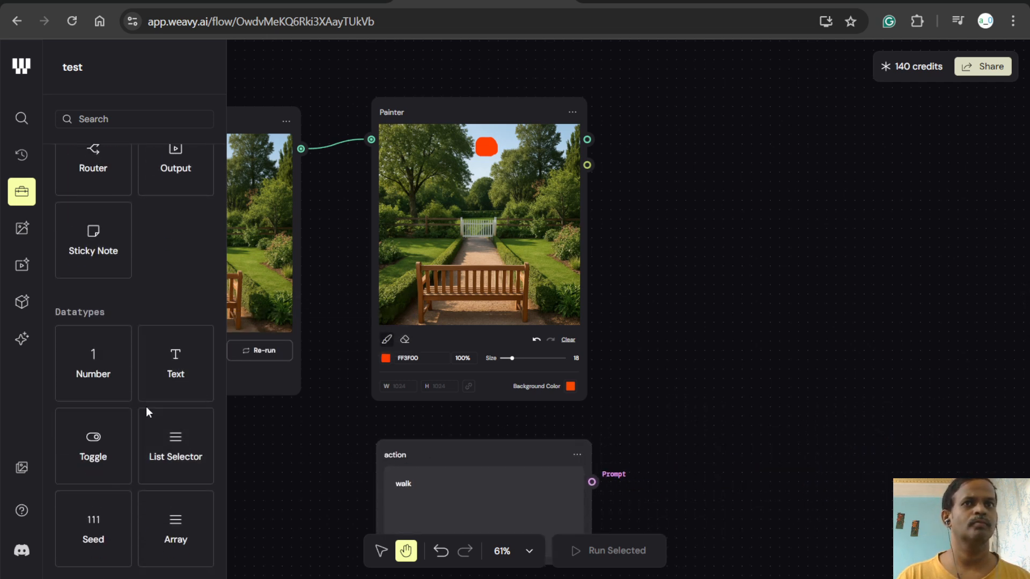
pyautogui.scroll(-4, 402, 448)
pyautogui.scroll(2, 418, 403)
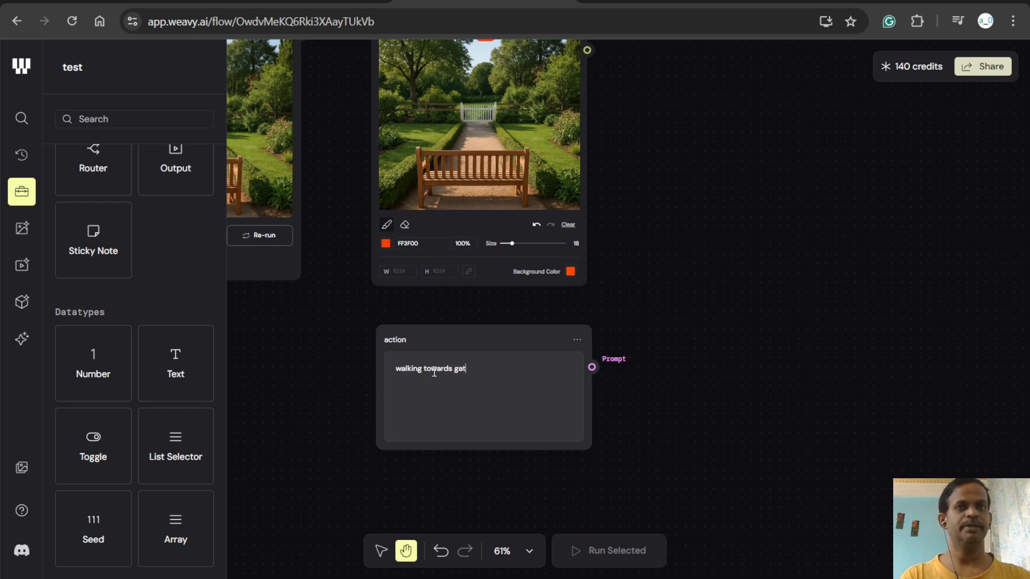
# - Browse the image and video model libraries for a model that can generate video from an image and a prompt
pyautogui.scroll(-8, 119, 417)
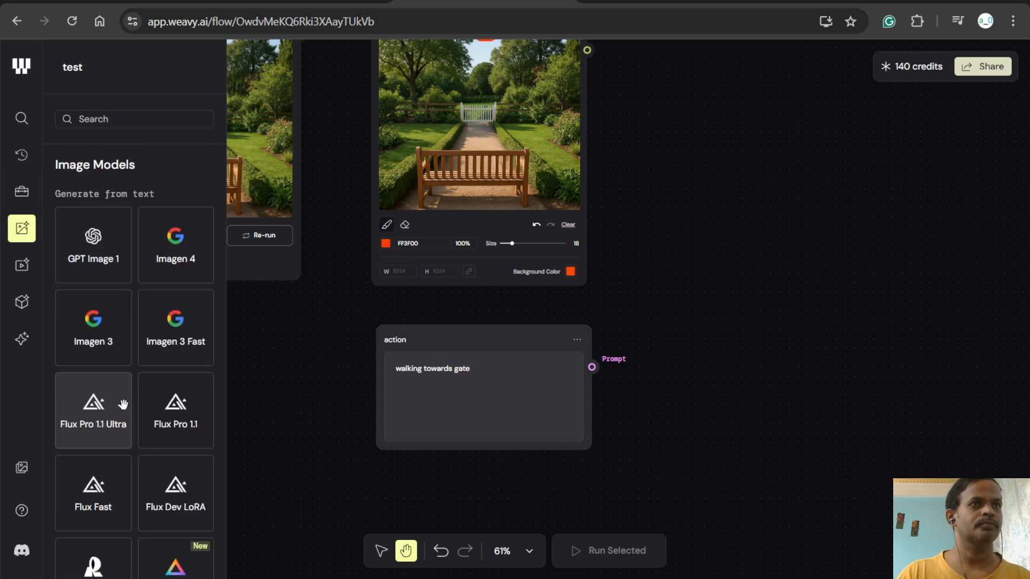
pyautogui.scroll(-3, 106, 321)
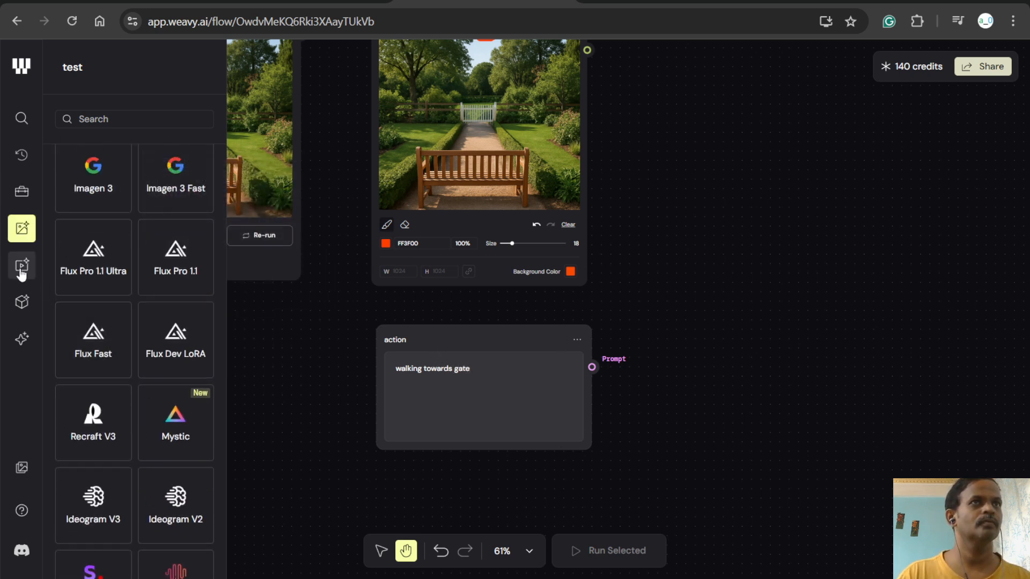
pyautogui.click(20, 267)
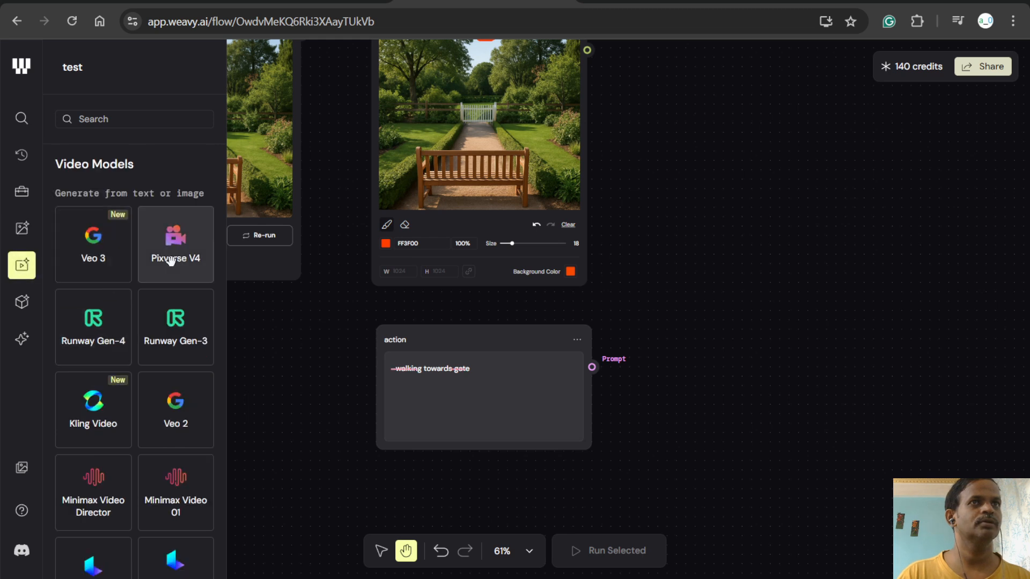
pyautogui.moveTo(169, 260)
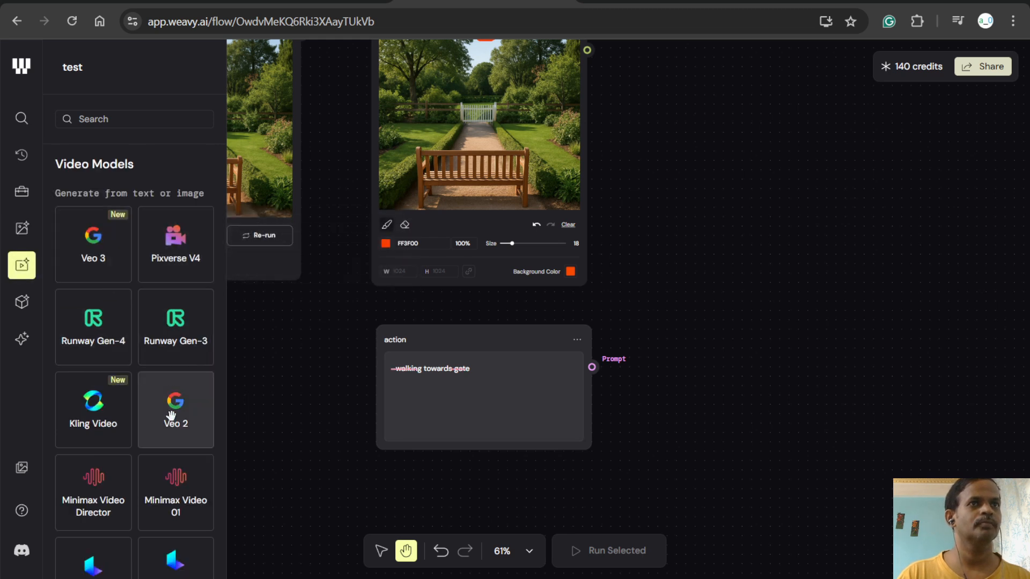
pyautogui.scroll(-3, 164, 418)
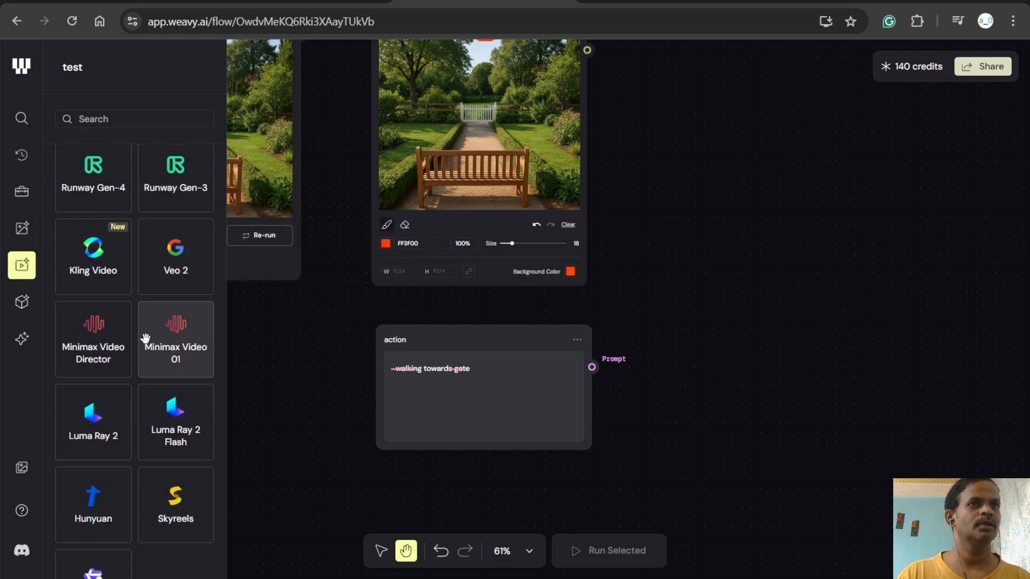
pyautogui.scroll(-4, 143, 339)
pyautogui.scroll(4, 97, 424)
pyautogui.scroll(4, 134, 386)
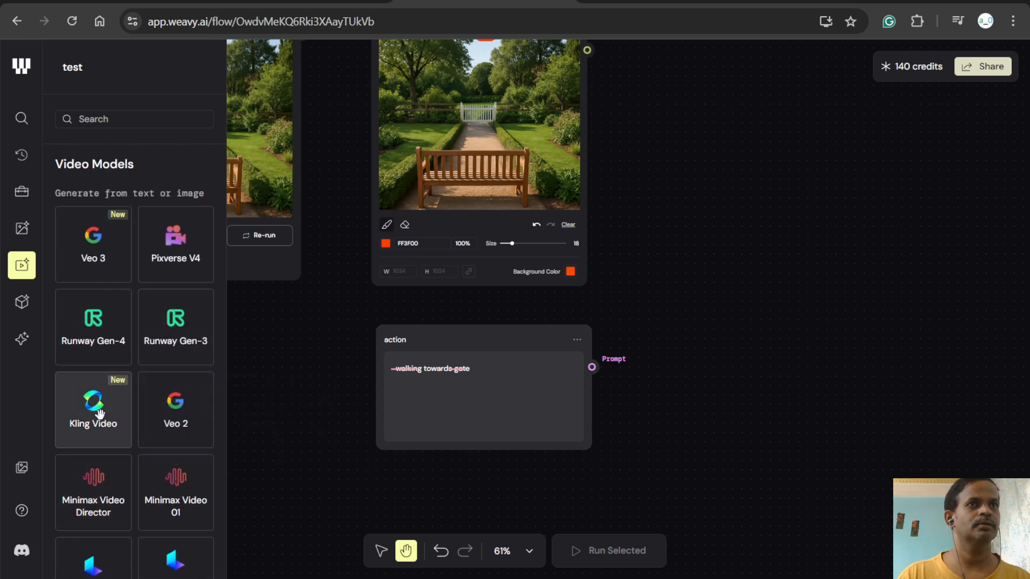
pyautogui.moveTo(100, 413)
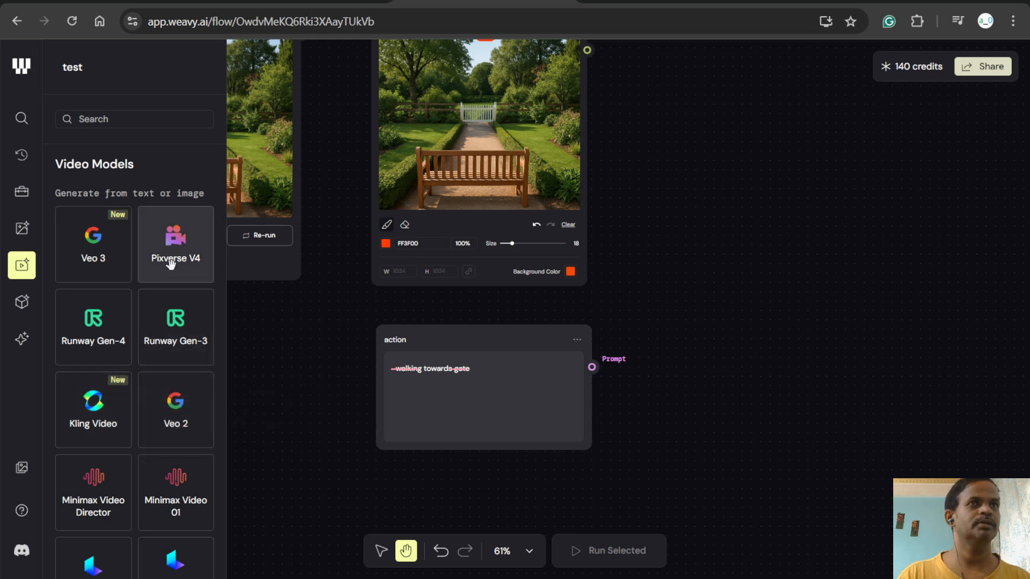
pyautogui.moveTo(115, 347)
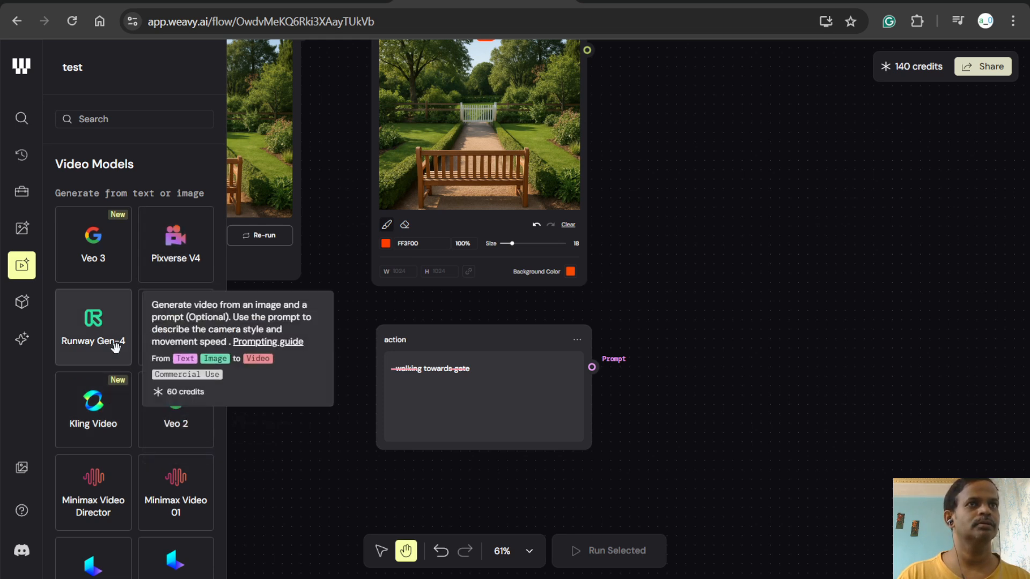
# - Add a Runway Gen-4 video node beside the Painter and look at its duration options
pyautogui.moveTo(114, 339); pyautogui.dragTo(667, 74)
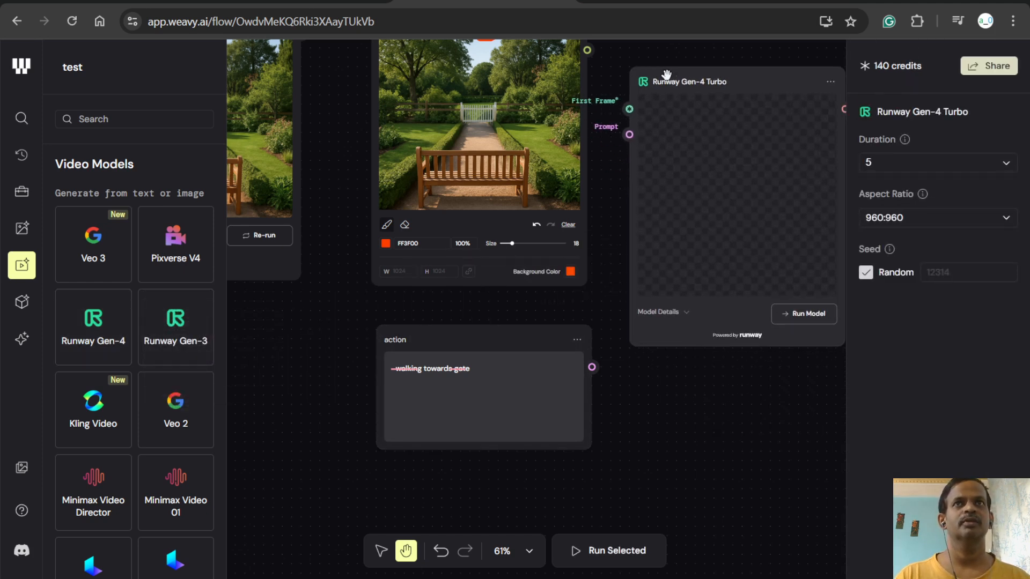
pyautogui.moveTo(667, 447); pyautogui.dragTo(571, 451)
pyautogui.click(880, 162)
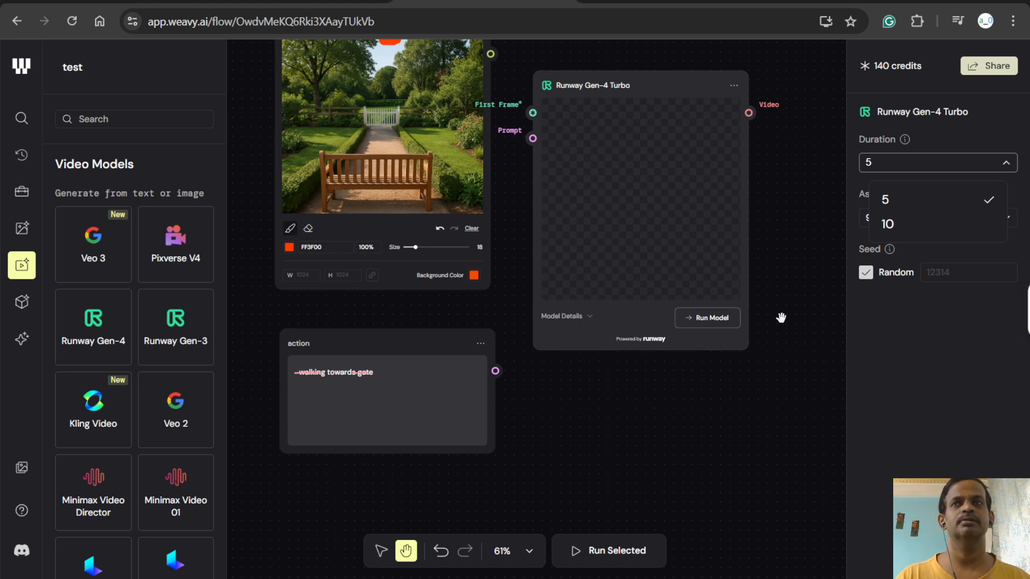
pyautogui.click(790, 289)
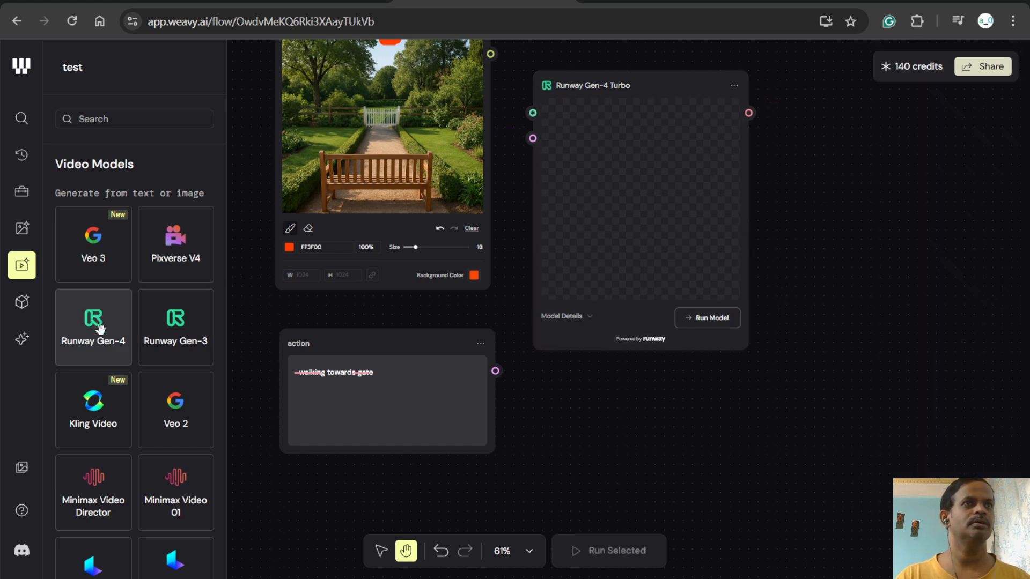
# - Add a Wan Video node to the canvas, to the right of the Runway Gen-4 Turbo node
pyautogui.scroll(-3, 167, 432)
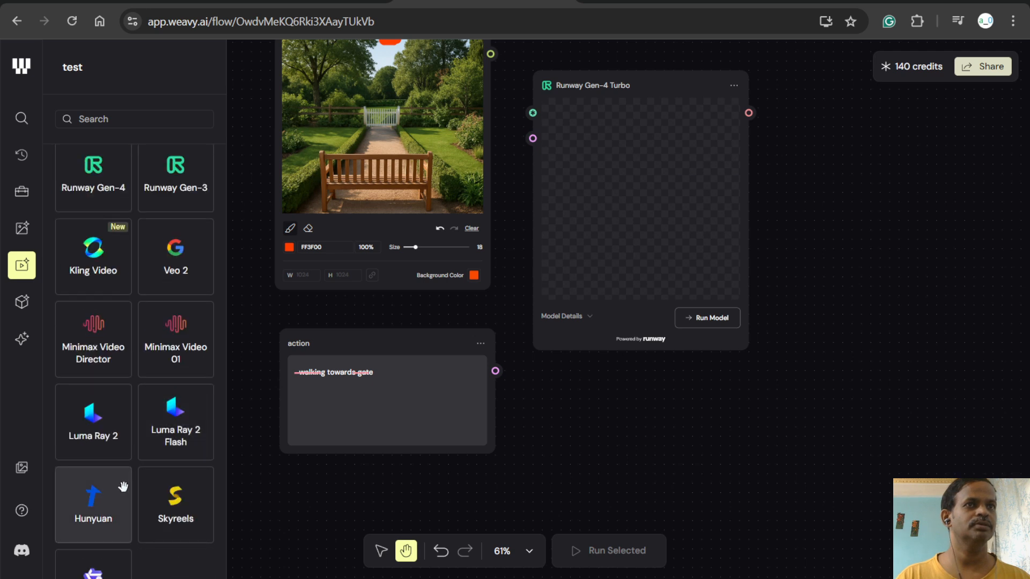
pyautogui.scroll(-1, 122, 488)
pyautogui.moveTo(114, 489)
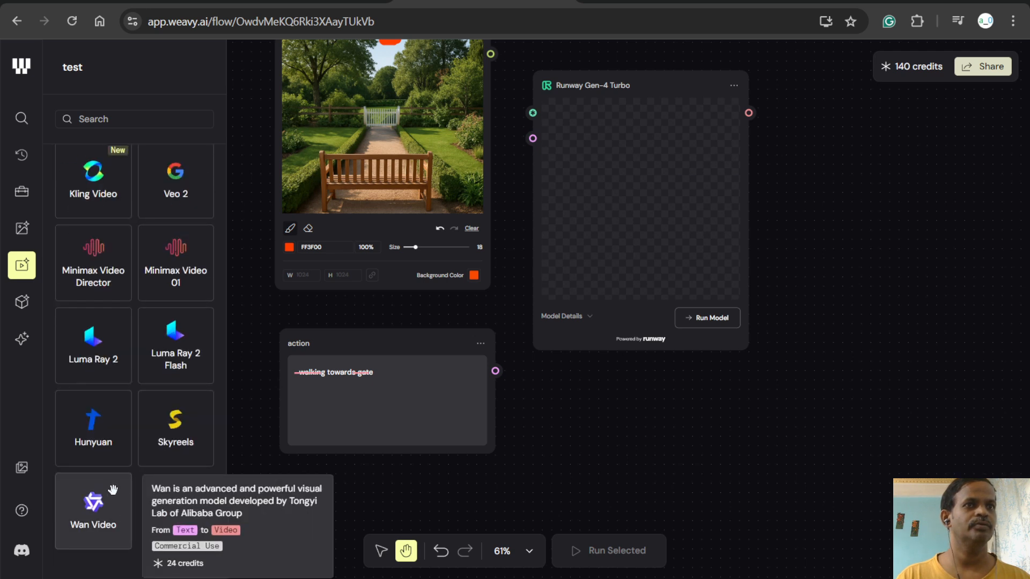
pyautogui.moveTo(112, 490); pyautogui.dragTo(847, 334)
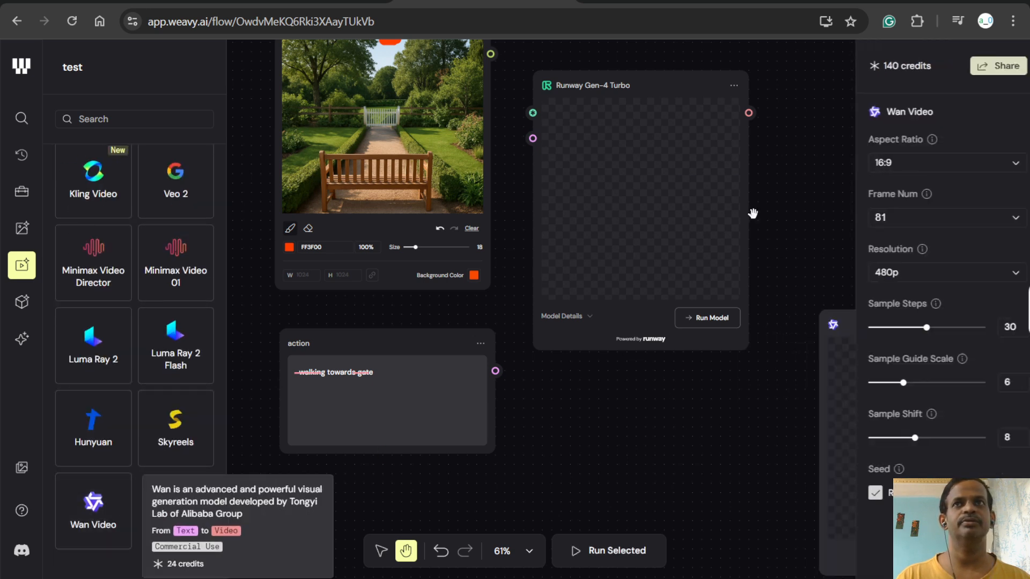
# - Delete the Runway Gen-4 Turbo node and move the Wan Video node into its place beside the Painter
pyautogui.click(736, 88)
pyautogui.click(734, 86)
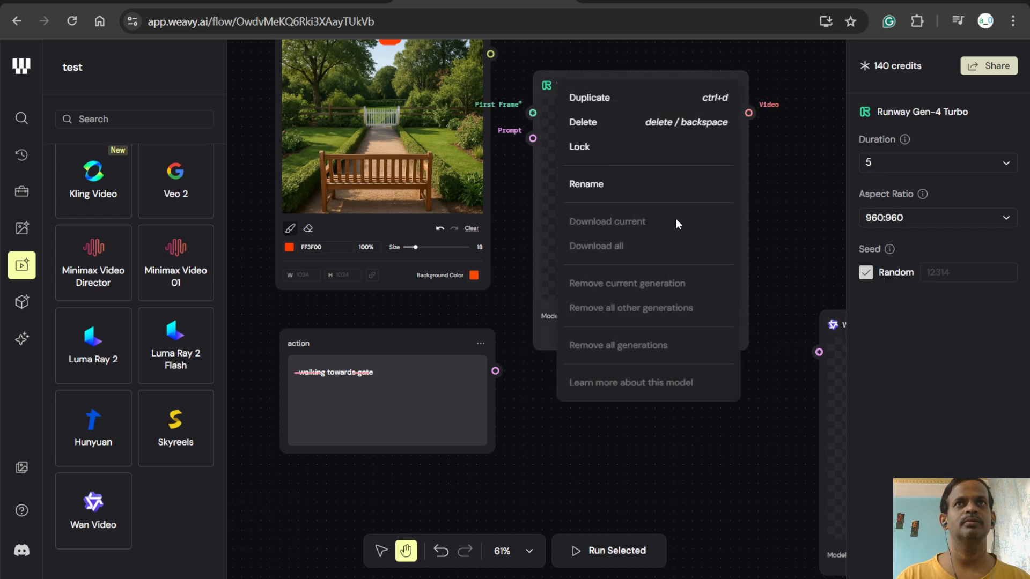
pyautogui.click(636, 127)
pyautogui.moveTo(873, 328); pyautogui.dragTo(567, 126)
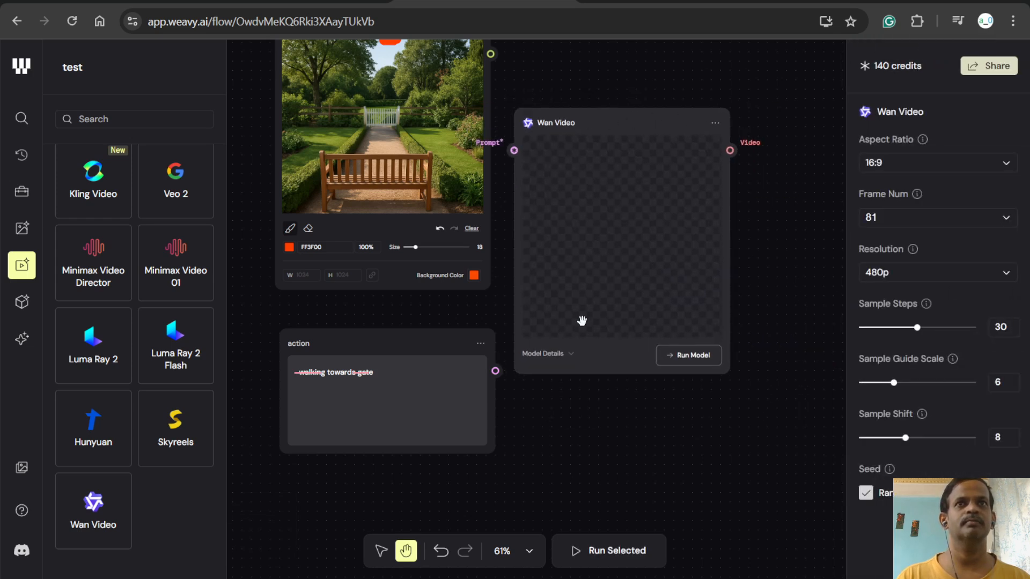
pyautogui.moveTo(585, 127); pyautogui.dragTo(627, 126)
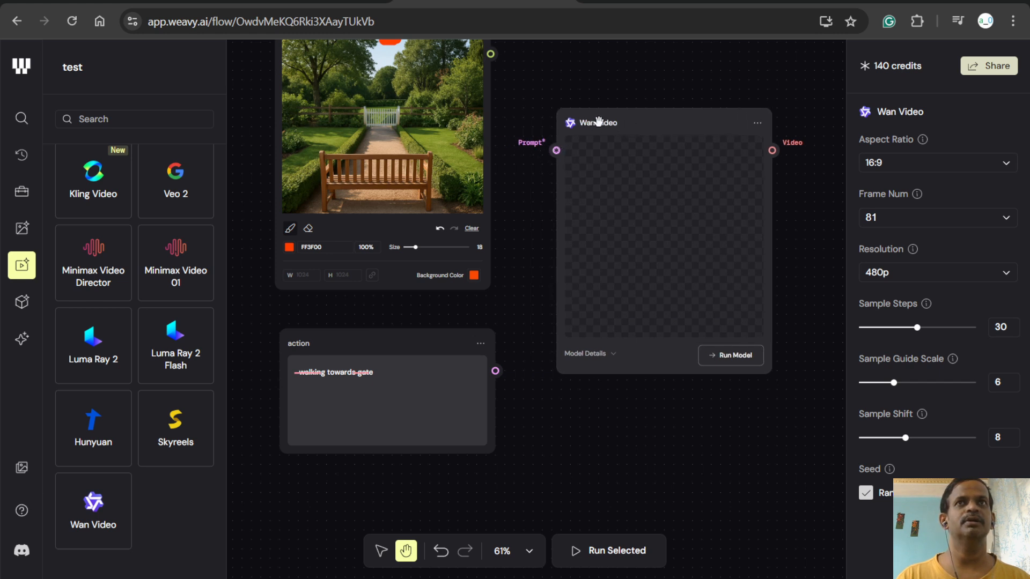
# - Replace the Wan Video node with a Luma Ray 2 node beside the Painter and action nodes
pyautogui.click(757, 123)
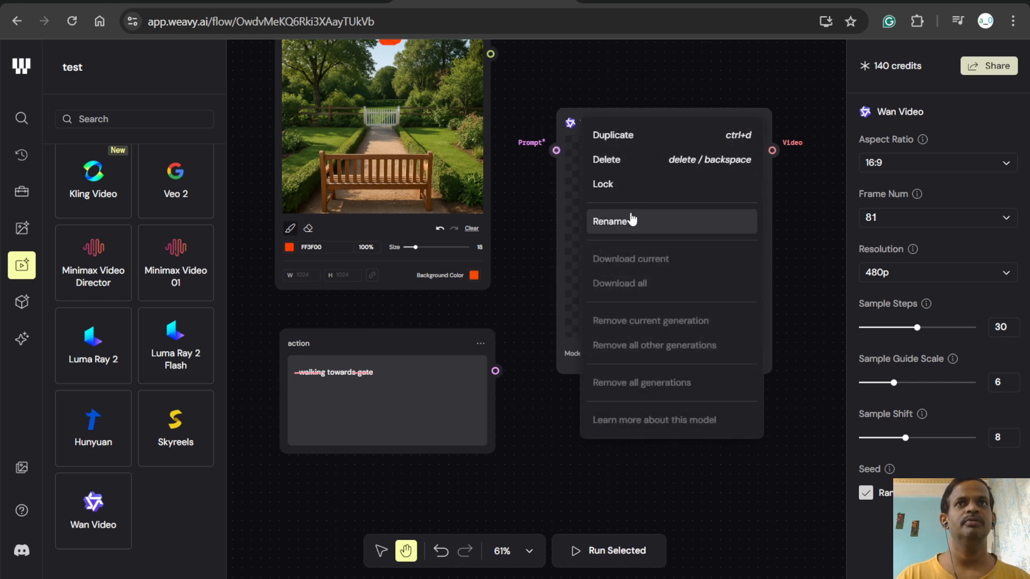
pyautogui.click(642, 170)
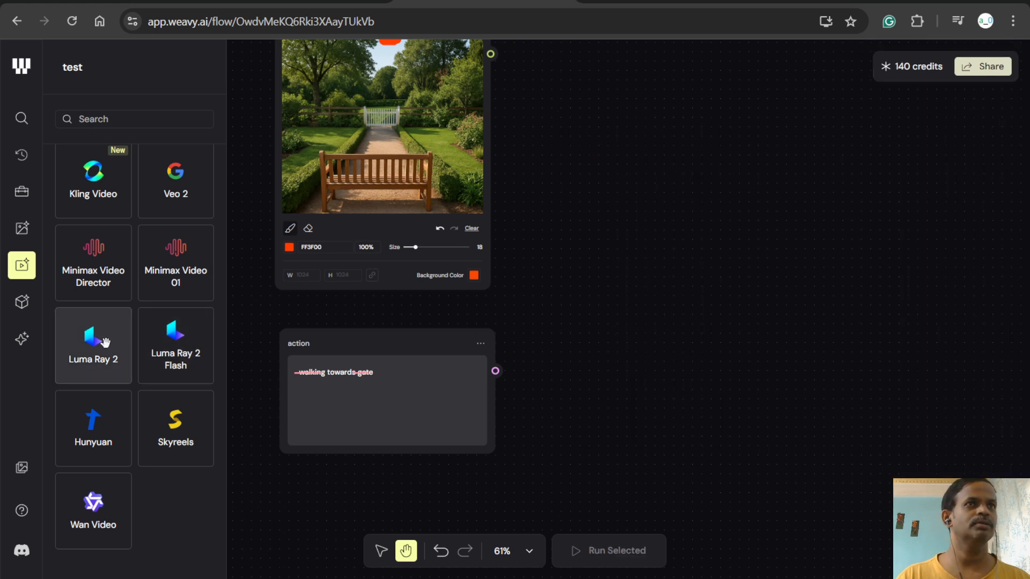
pyautogui.moveTo(105, 342)
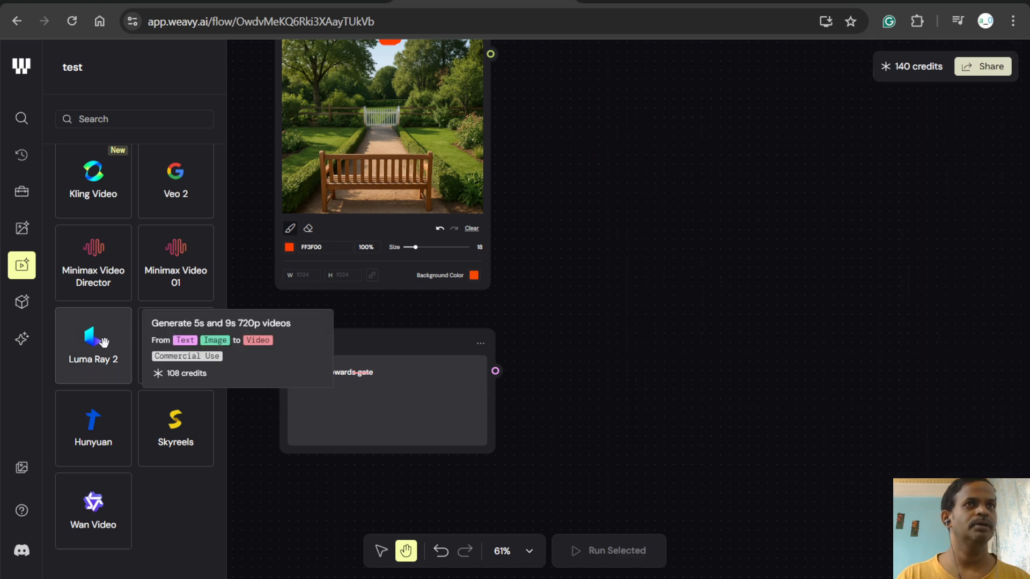
pyautogui.moveTo(104, 341); pyautogui.dragTo(636, 203)
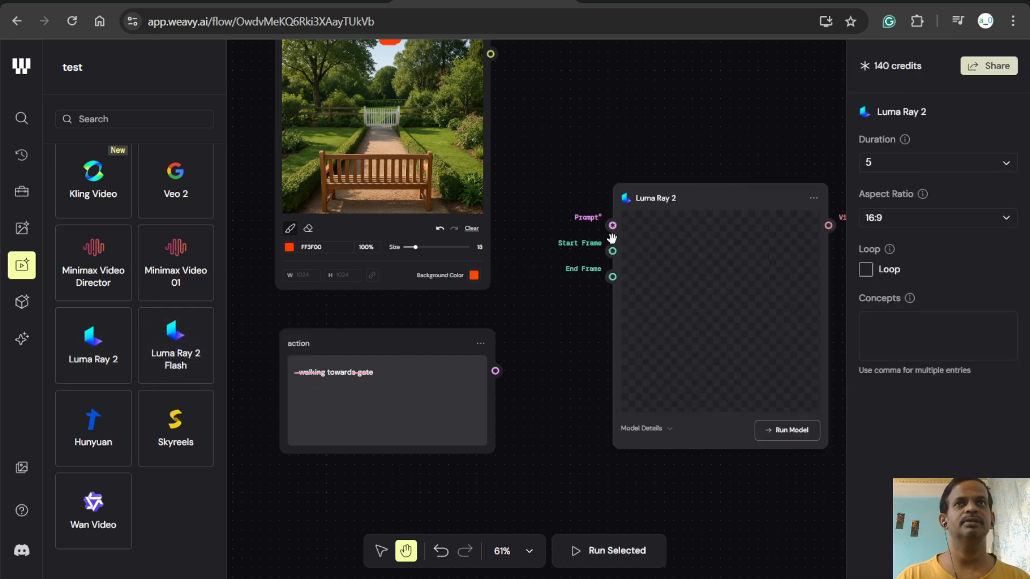
# - Connect the action prompt, Painter Mask and Painter Result to Luma Ray 2's Prompt, Start Frame and End Frame inputs, and move that node closer
pyautogui.moveTo(495, 370); pyautogui.dragTo(490, 54)
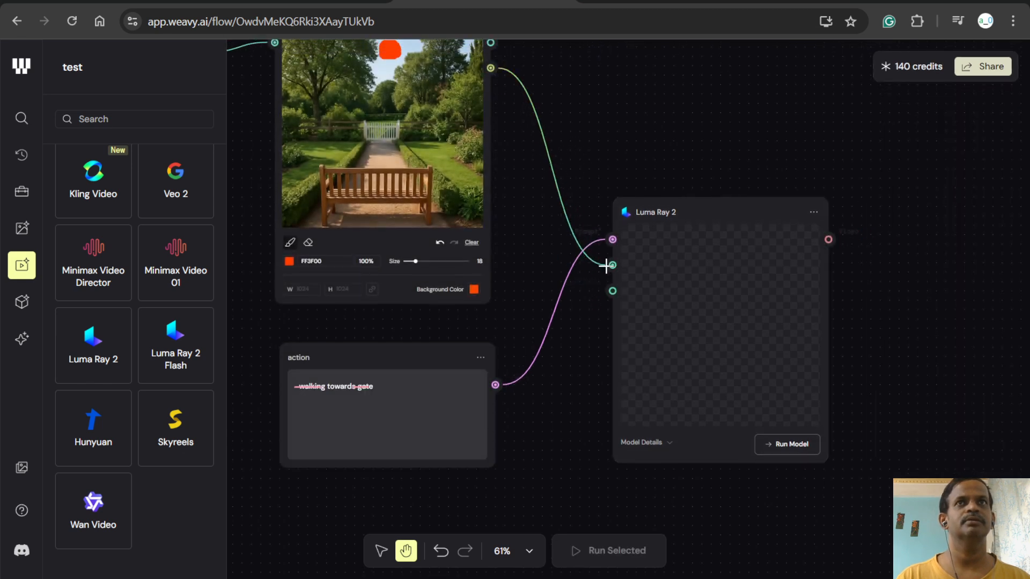
pyautogui.scroll(2, 698, 128)
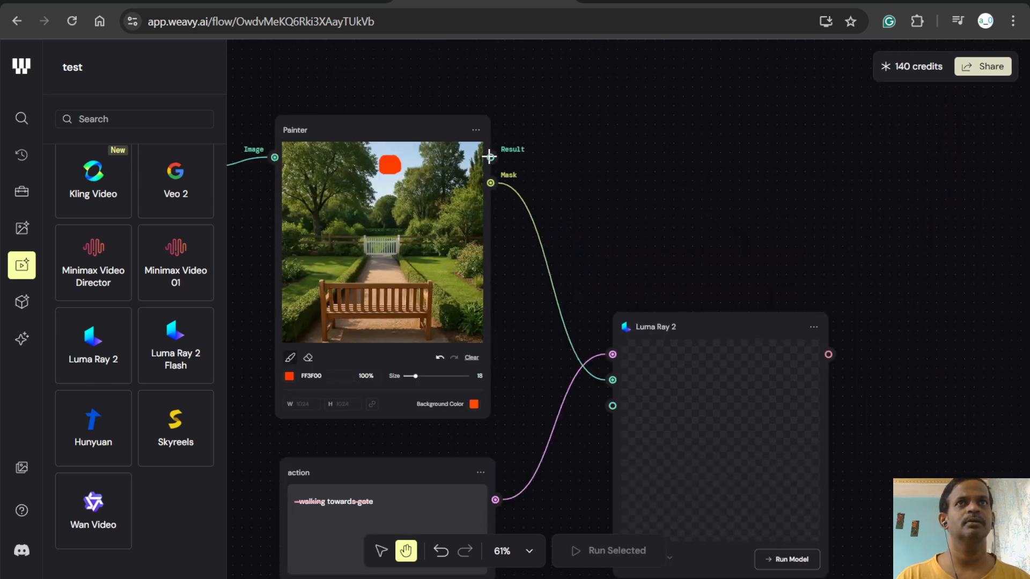
pyautogui.moveTo(488, 156)
pyautogui.mouseDown()
pyautogui.moveTo(579, 202)
pyautogui.moveTo(598, 419)
pyautogui.mouseUp()
pyautogui.moveTo(748, 327); pyautogui.dragTo(702, 213)
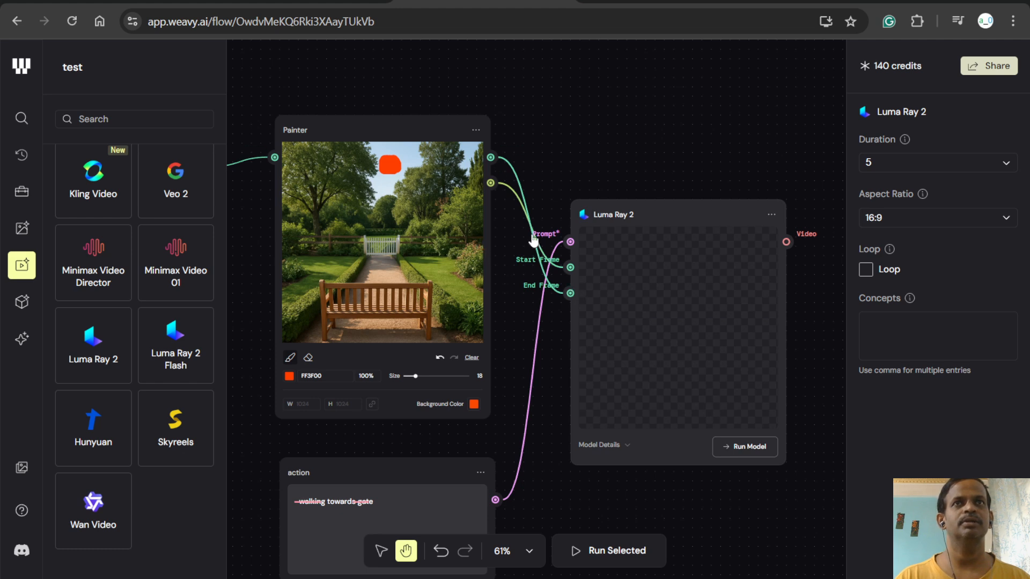
# - Remove the connection between the Painter's Result output and Luma Ray 2's End Frame input
pyautogui.click(505, 158)
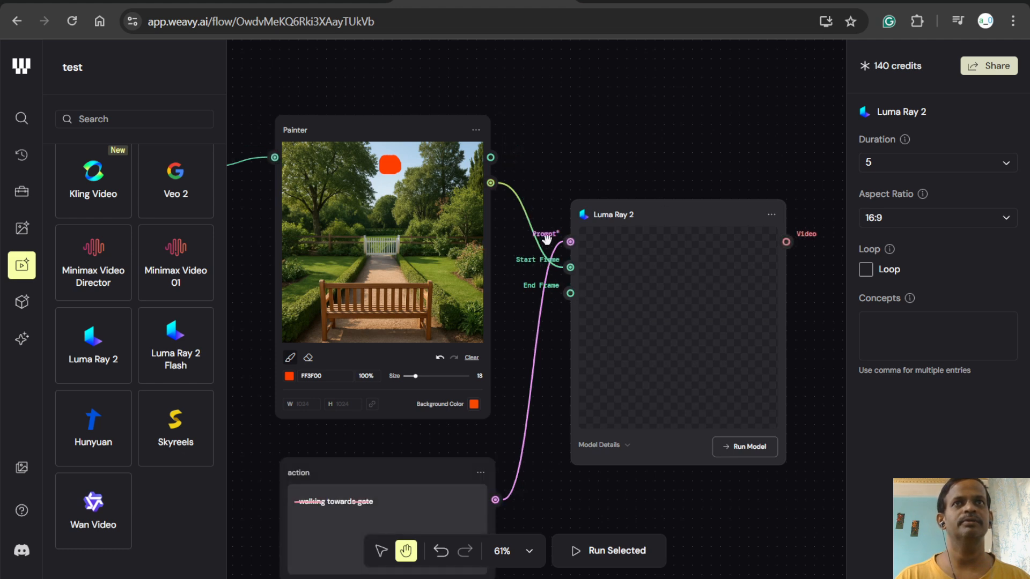
pyautogui.click(513, 199)
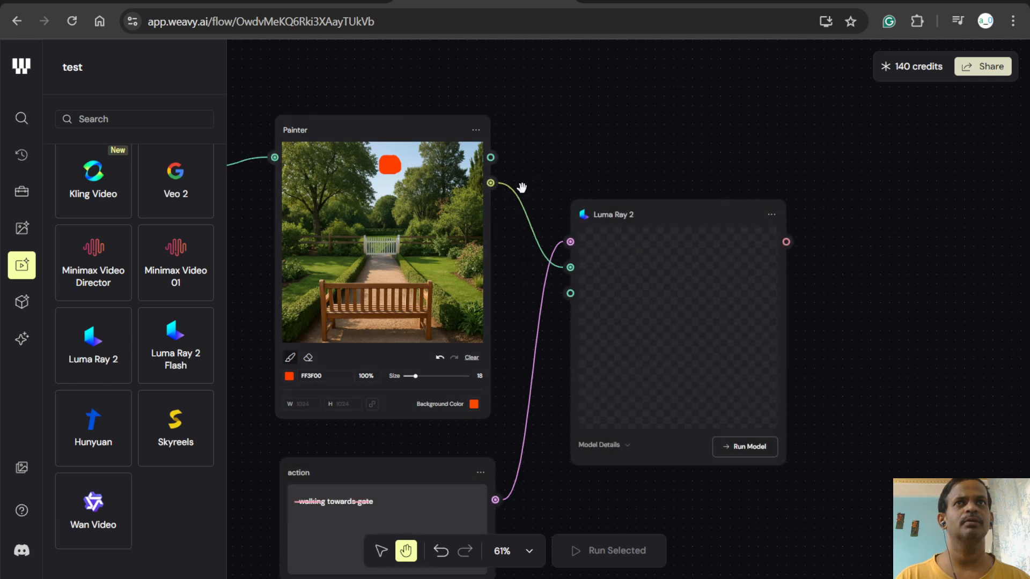
# - Check Luma Ray 2's model details and duration options, and run the model
pyautogui.click(610, 448)
pyautogui.click(922, 163)
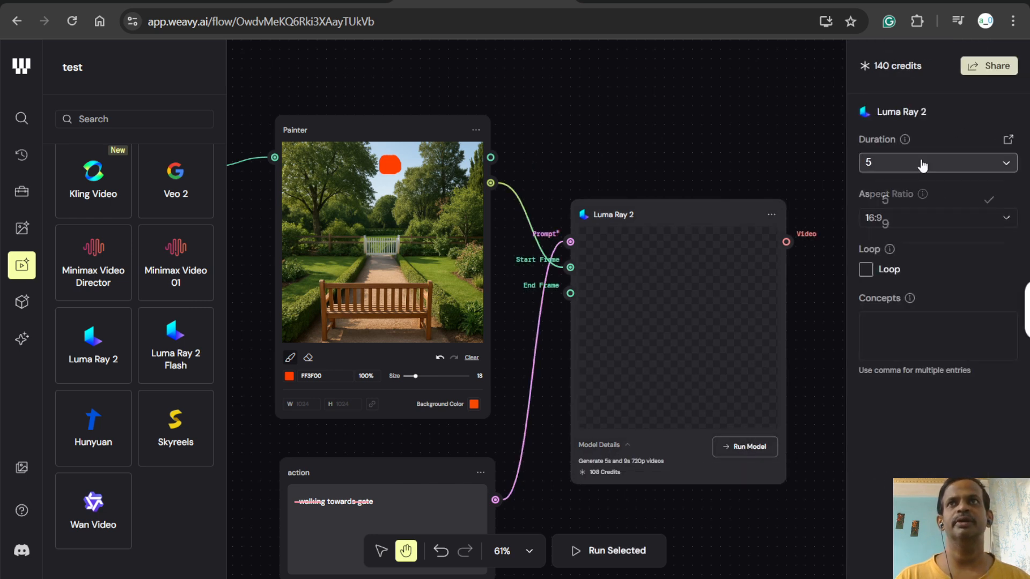
pyautogui.click(827, 136)
pyautogui.click(737, 446)
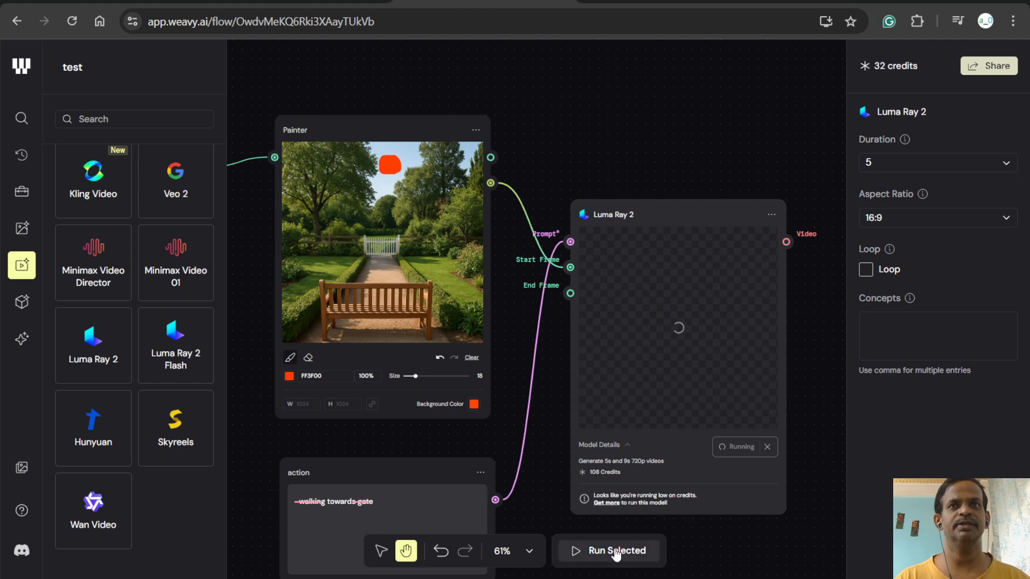
pyautogui.moveTo(826, 357); pyautogui.dragTo(671, 261)
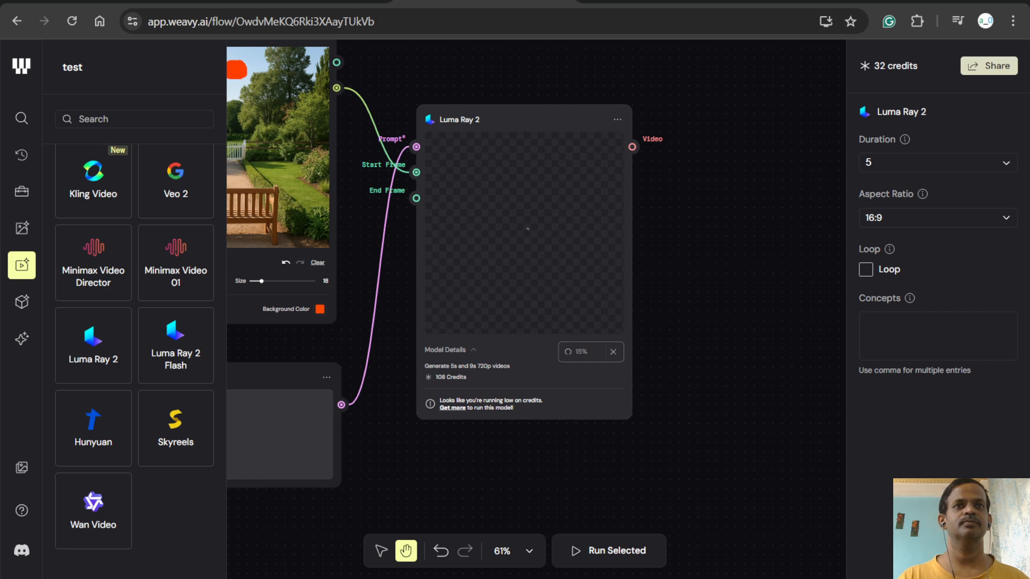
pyautogui.hotkey('alt', 'Tab')
pyautogui.hotkey('alt', 'Tab')
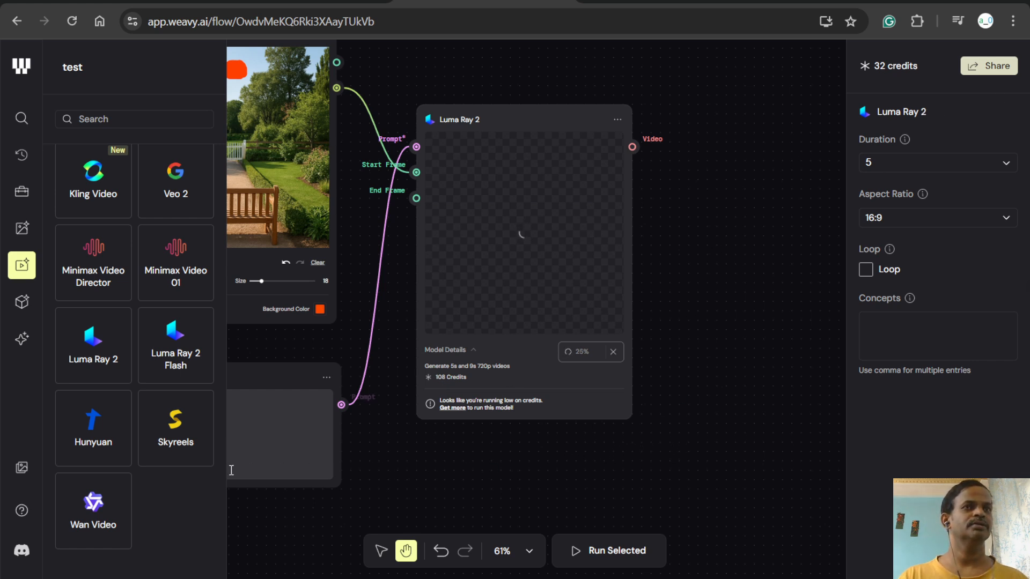
# - Search the node library for "luma" and clear the search
pyautogui.scroll(2, 164, 491)
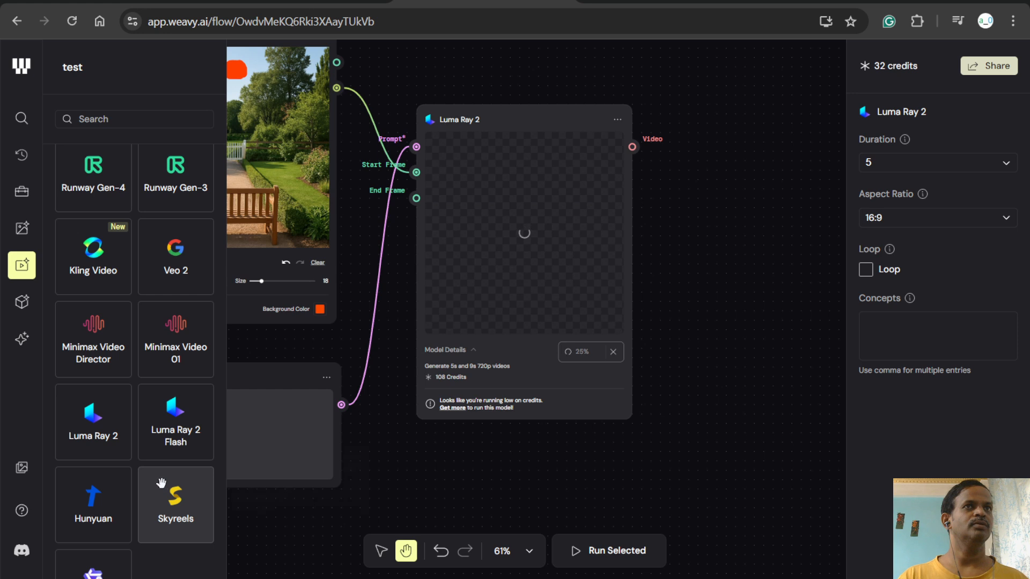
pyautogui.click(114, 120)
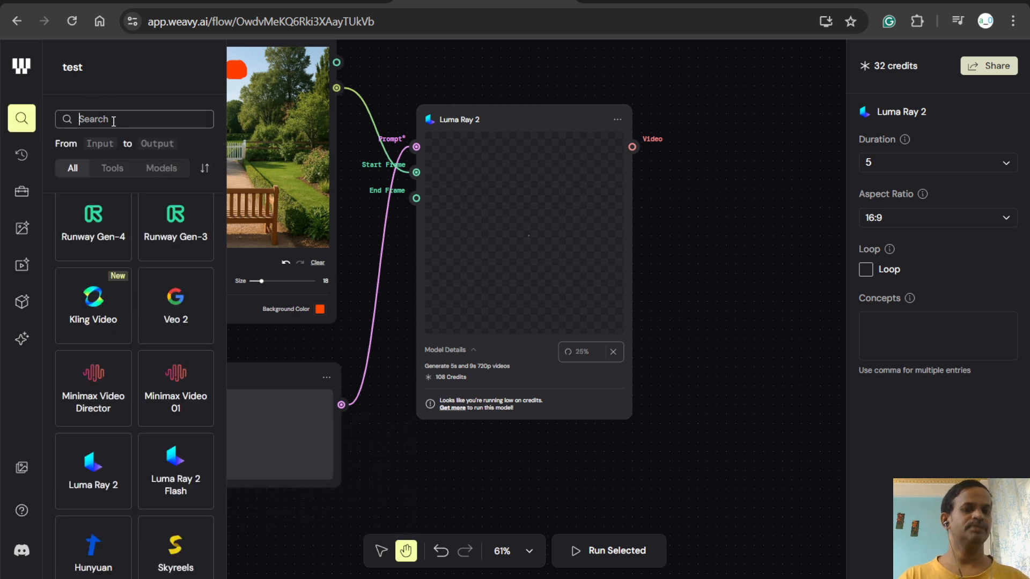
pyautogui.write('luma')
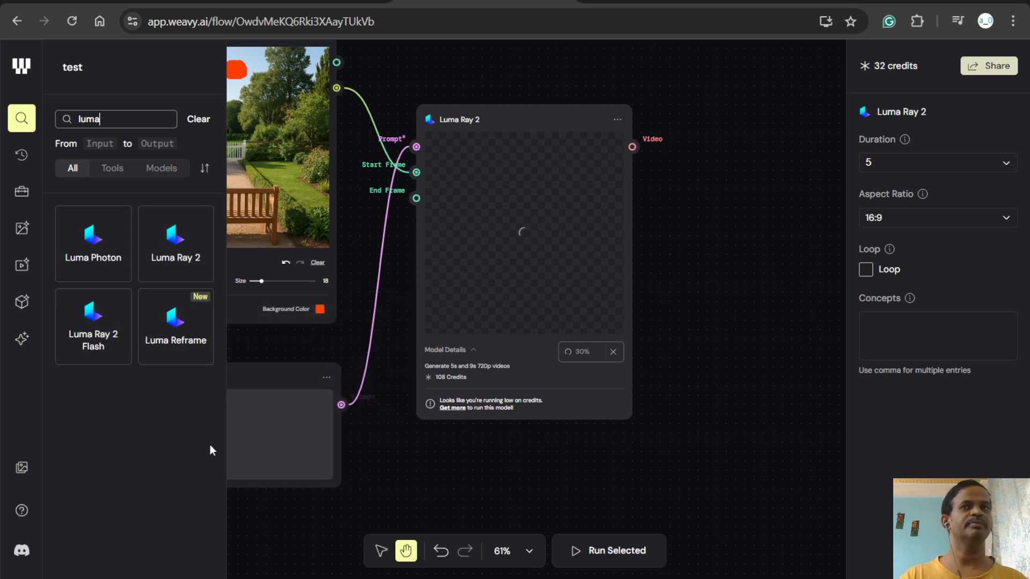
pyautogui.doubleClick(137, 119)
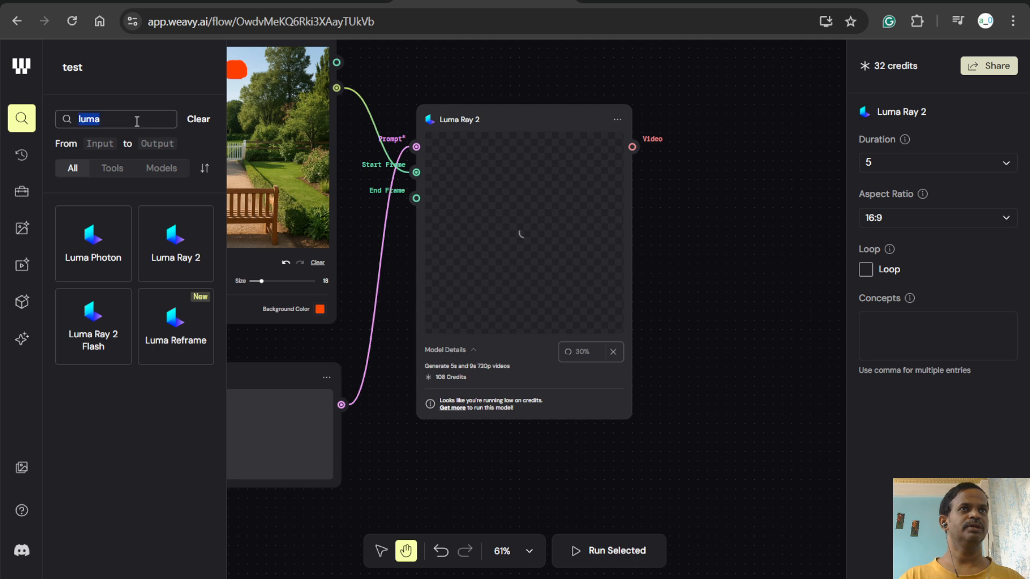
pyautogui.press('BackSpace')
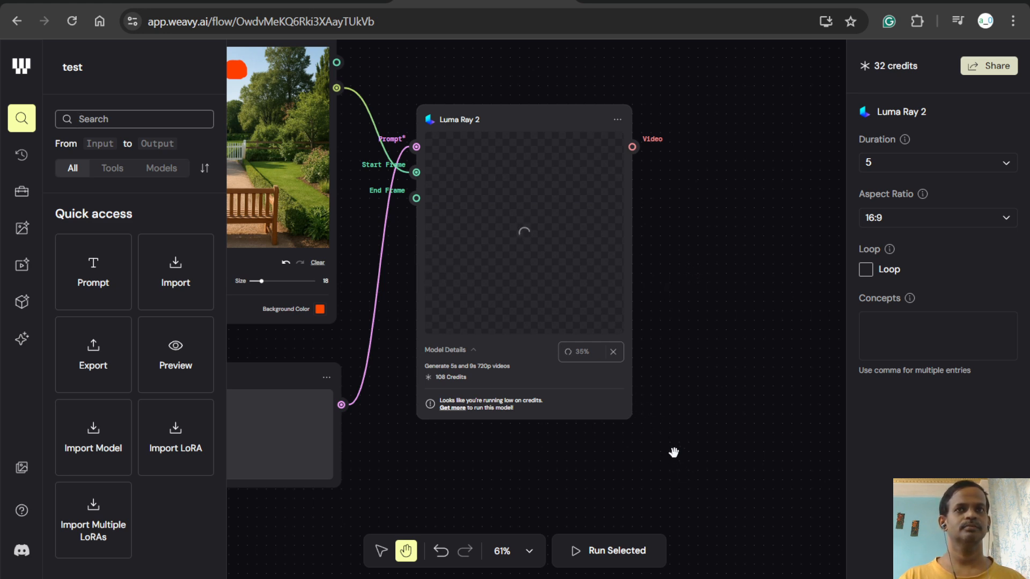
# - Check the canvas zoom options and close the node library
pyautogui.click(533, 555)
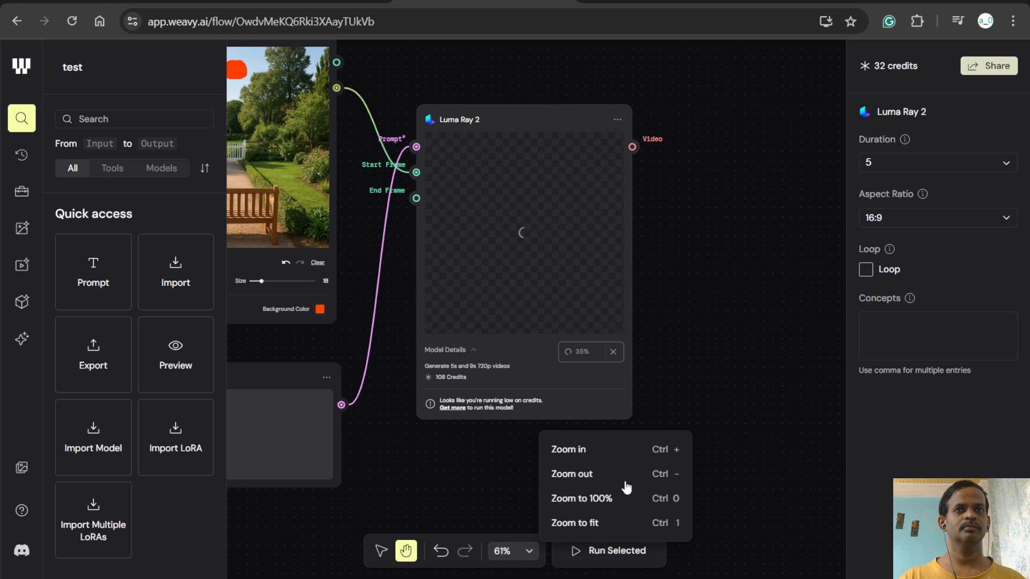
pyautogui.click(811, 318)
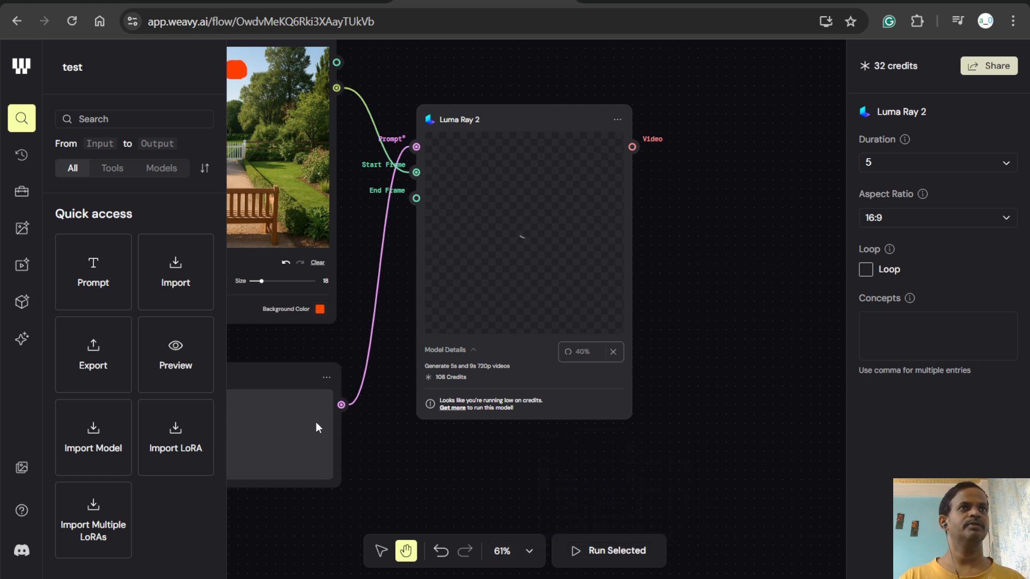
pyautogui.click(17, 119)
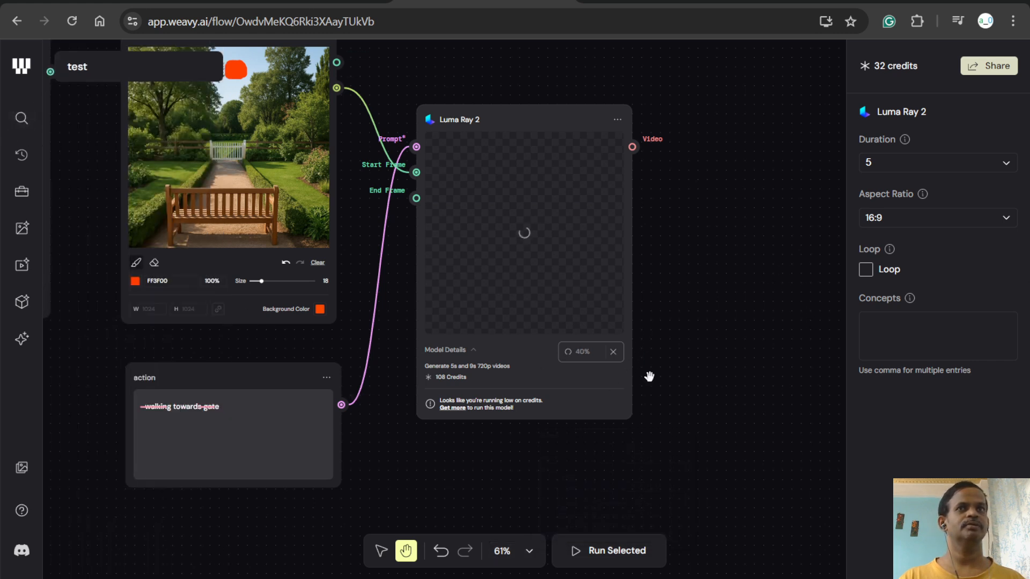
# - Examine the whole workflow, from the File node through to Luma Ray 2, while the video generates
pyautogui.scroll(-4, 654, 390)
pyautogui.scroll(4, 653, 390)
pyautogui.scroll(-3, 653, 389)
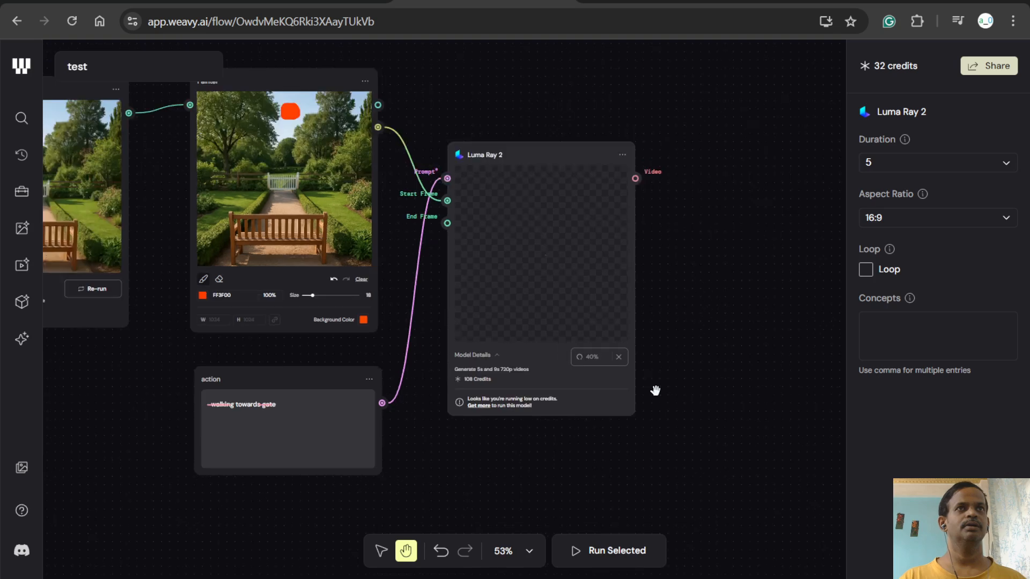
pyautogui.scroll(-3, 655, 391)
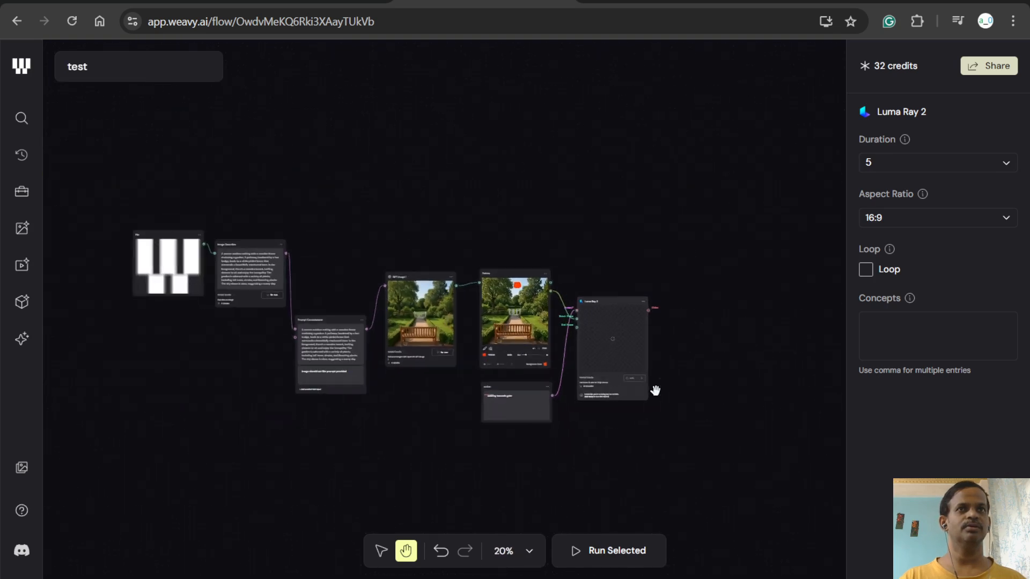
pyautogui.moveTo(598, 429); pyautogui.dragTo(631, 397)
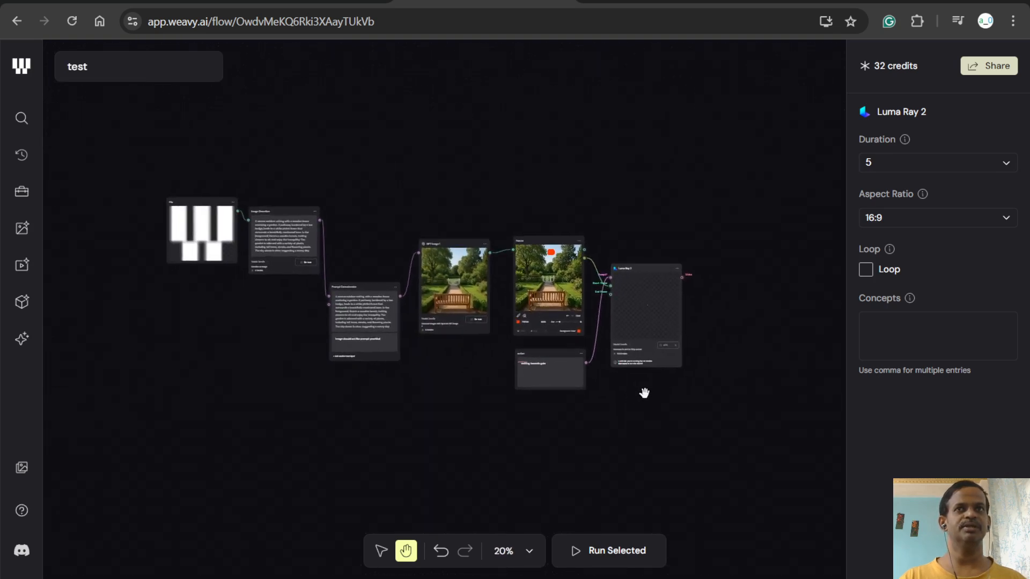
pyautogui.scroll(1, 644, 393)
pyautogui.click(711, 360)
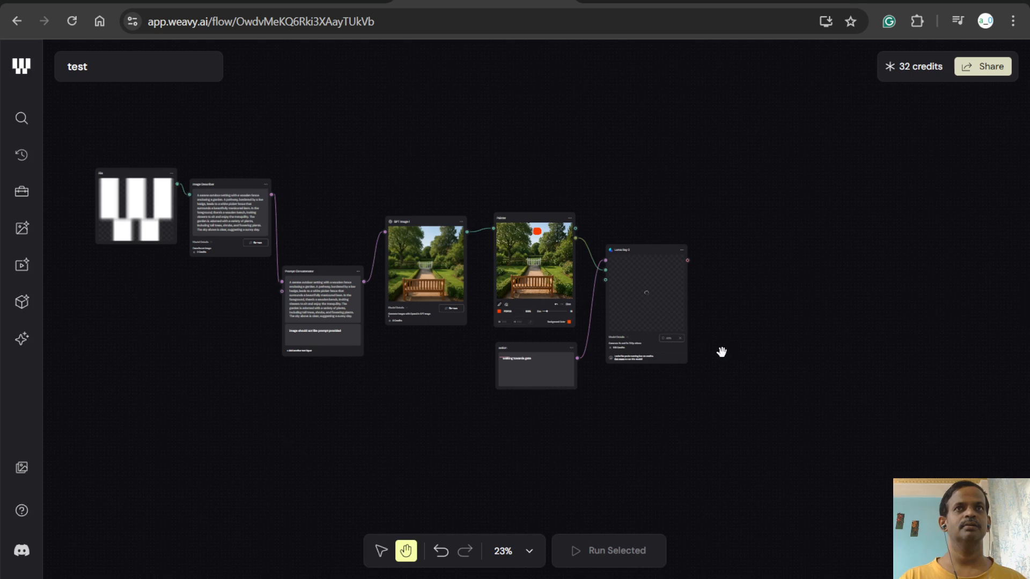
pyautogui.scroll(1, 720, 352)
pyautogui.scroll(1, 735, 353)
pyautogui.moveTo(745, 354); pyautogui.dragTo(921, 373)
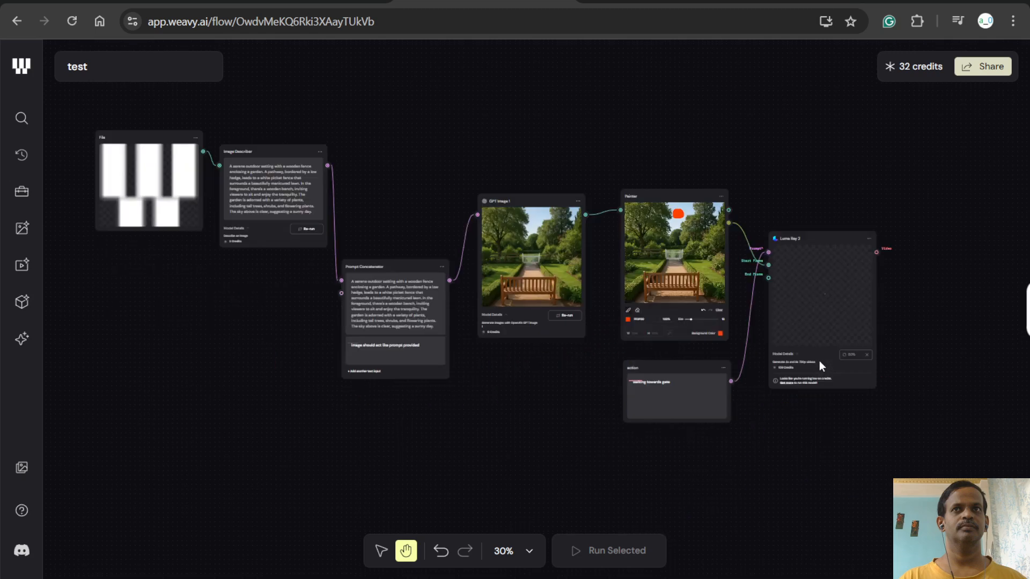
# - Play the generated video in the Luma Ray 2 node
pyautogui.scroll(1, 666, 456)
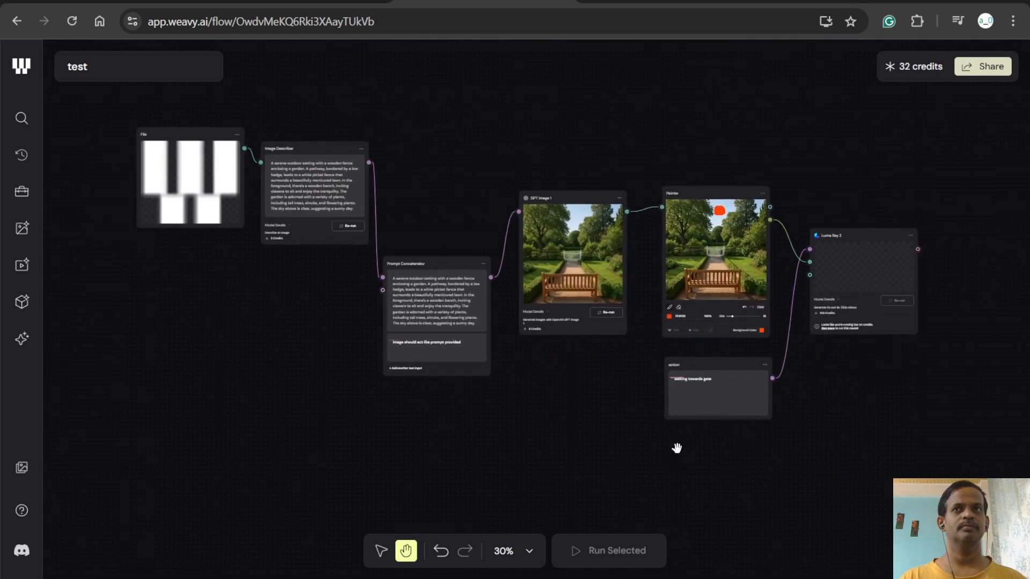
pyautogui.scroll(2, 677, 447)
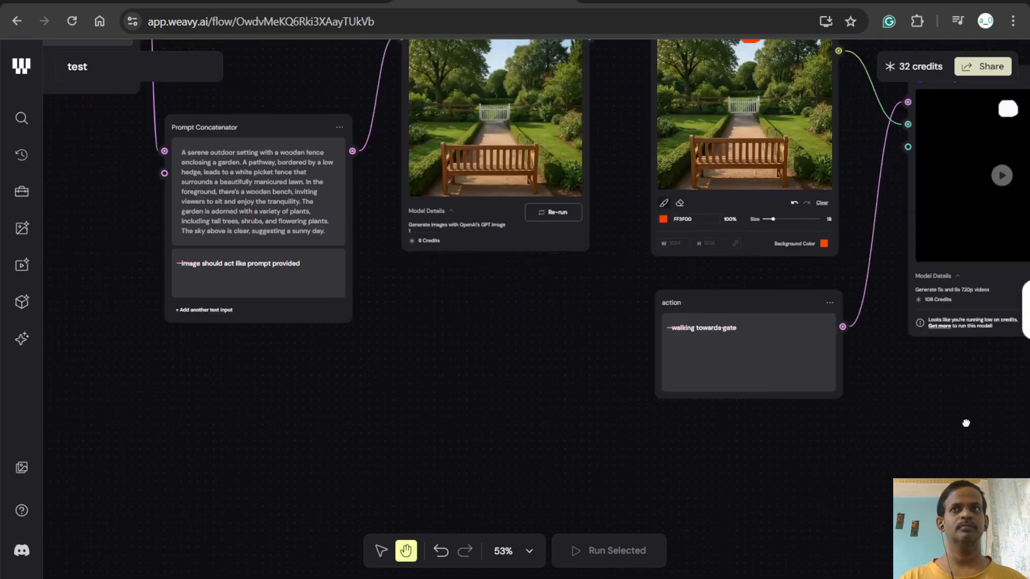
pyautogui.hscroll(5, 676, 444)
pyautogui.hscroll(4, 624, 433)
pyautogui.scroll(1, 637, 425)
pyautogui.scroll(1, 793, 280)
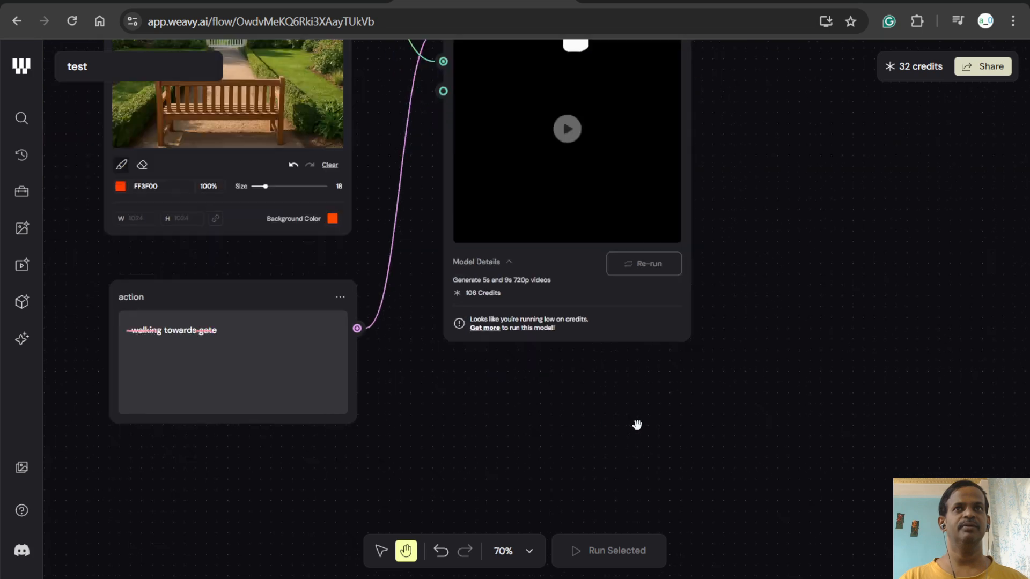
pyautogui.scroll(3, 793, 426)
pyautogui.scroll(1, 788, 368)
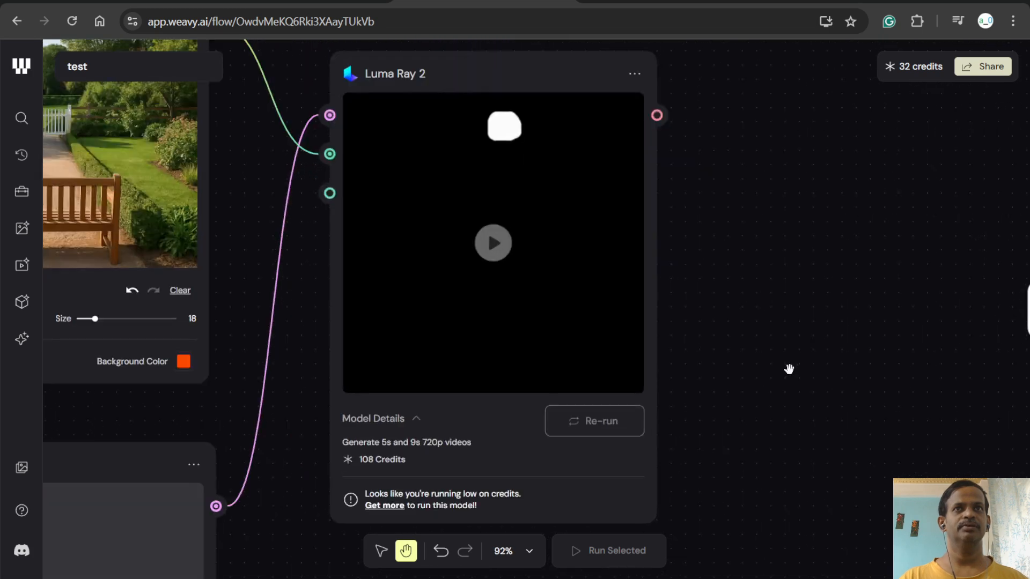
pyautogui.scroll(1, 786, 342)
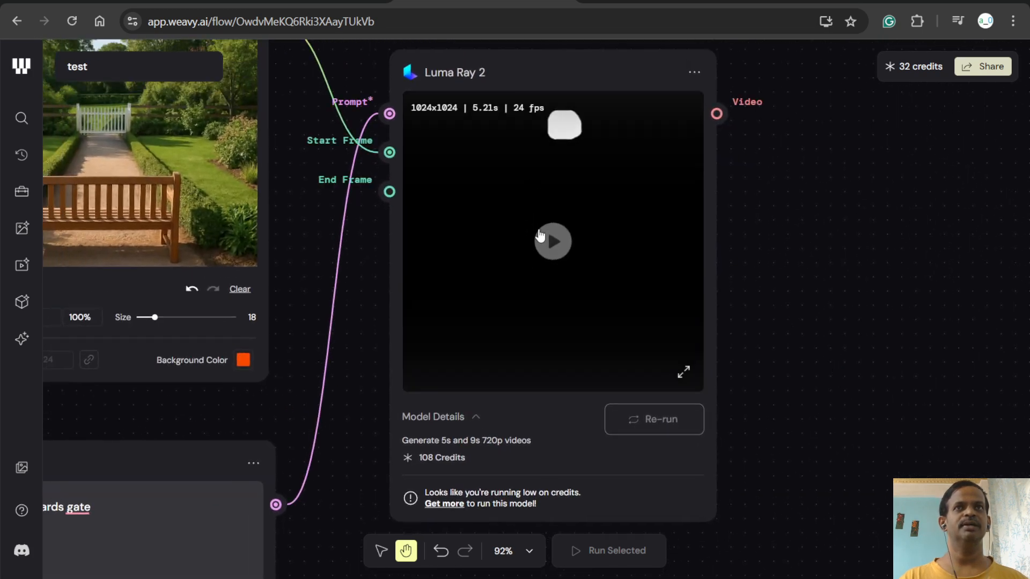
pyautogui.click(554, 243)
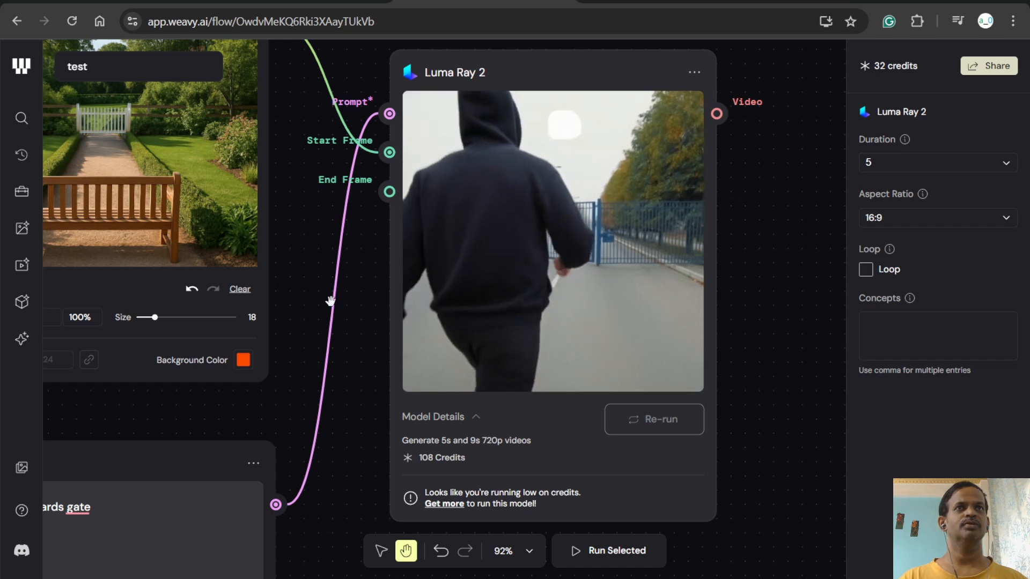
# - Compare the generated video with the Painter image and action prompt, and check the Luma Ray 2 node's available options
pyautogui.scroll(-2, 352, 292)
pyautogui.scroll(-3, 353, 290)
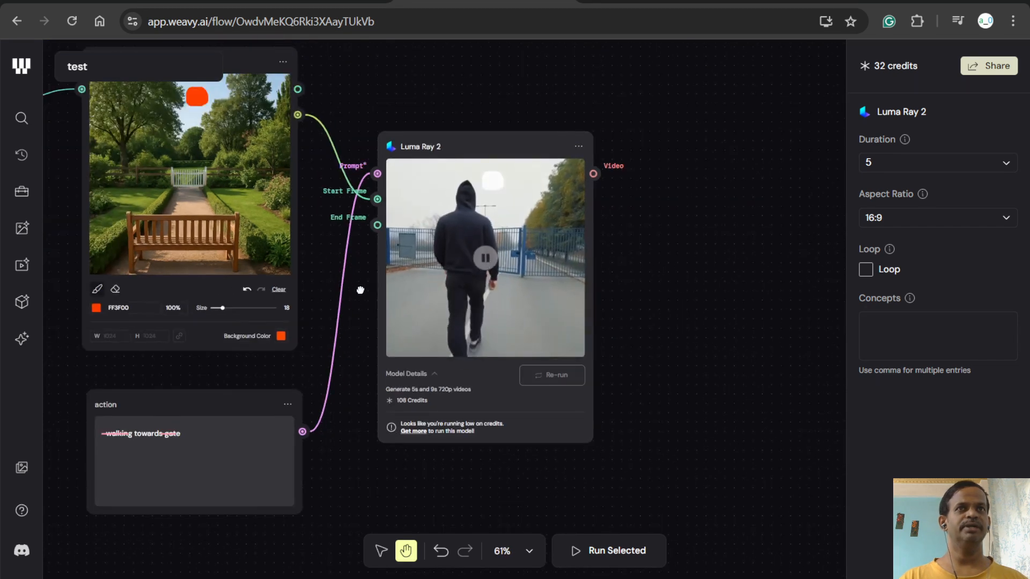
pyautogui.moveTo(353, 289); pyautogui.dragTo(515, 271)
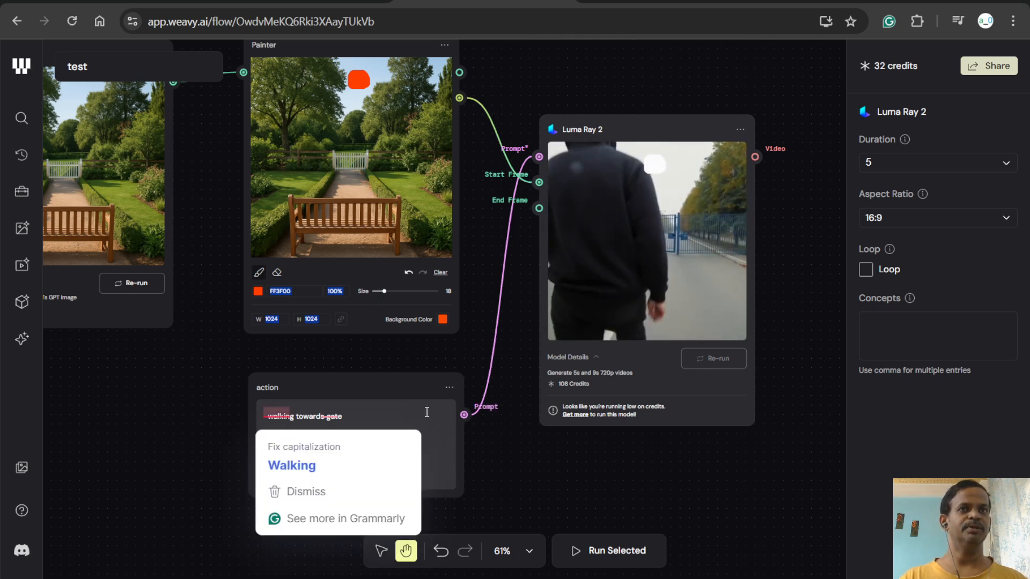
pyautogui.click(202, 420)
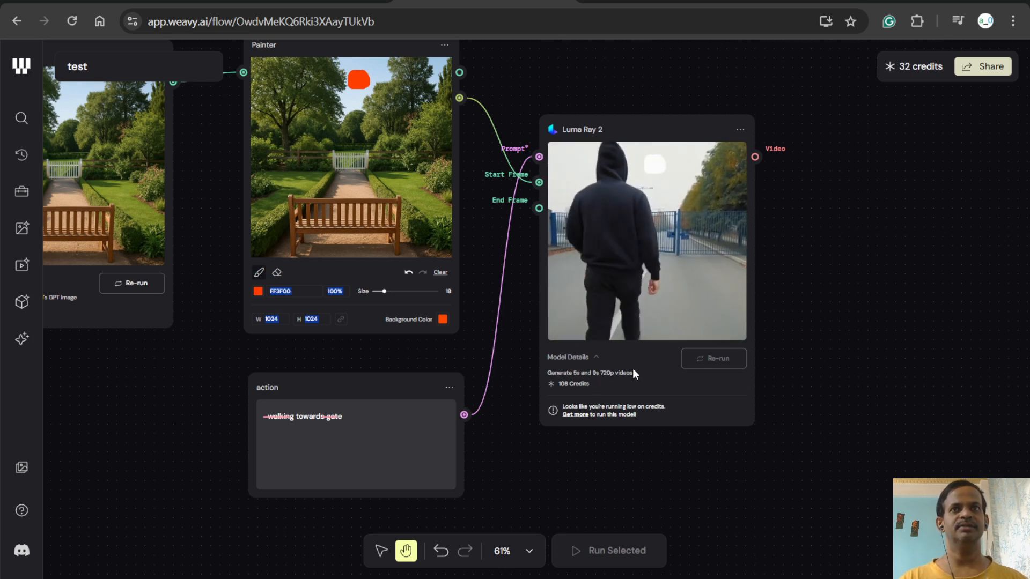
pyautogui.click(740, 137)
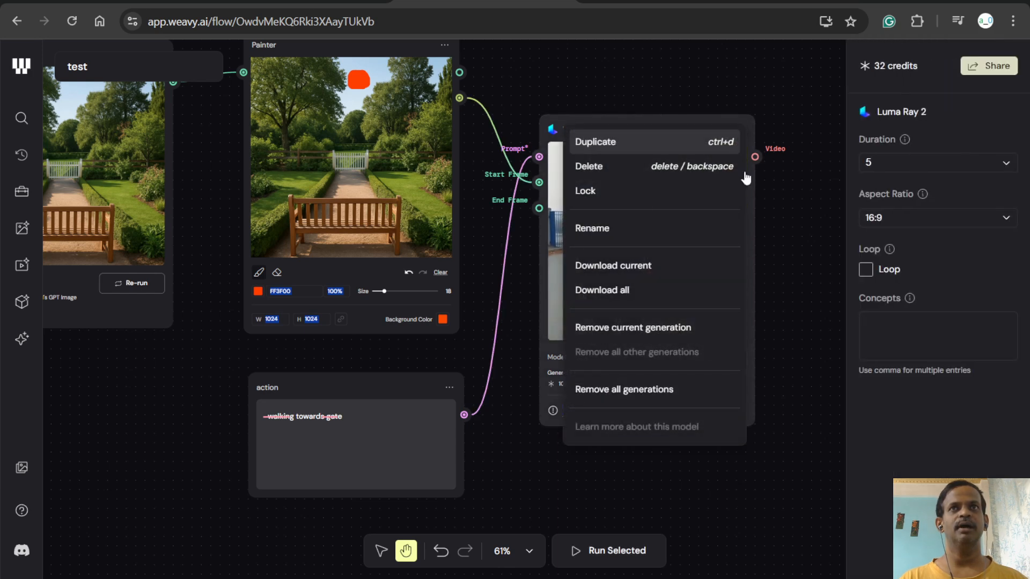
pyautogui.click(793, 237)
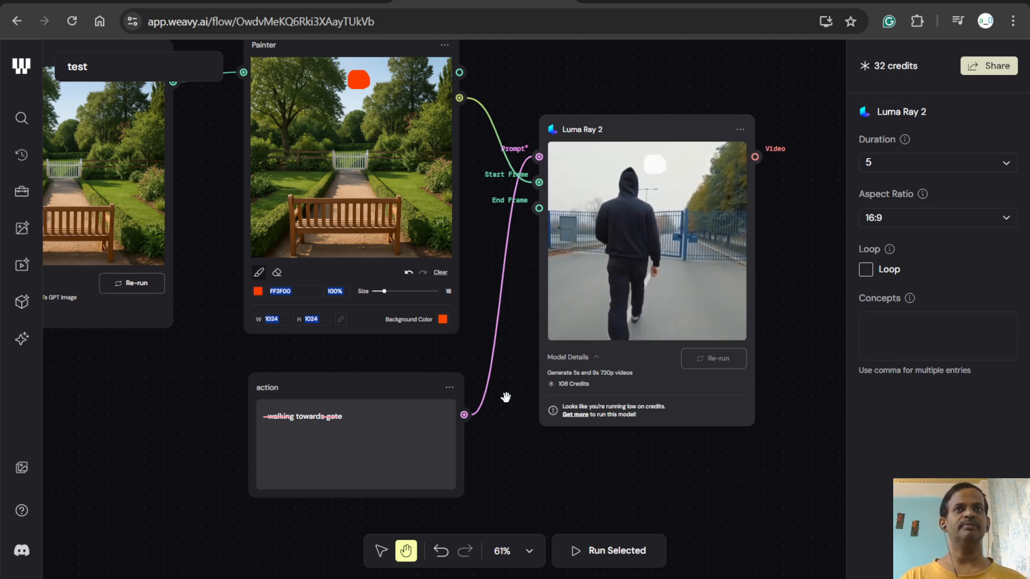
# - Review the node chain from the Luma Ray 2 result back through GPT Image 1, Prompt Concatenator and Image Describer to File
pyautogui.scroll(-3, 504, 402)
pyautogui.scroll(-2, 505, 397)
pyautogui.moveTo(259, 445); pyautogui.dragTo(384, 443)
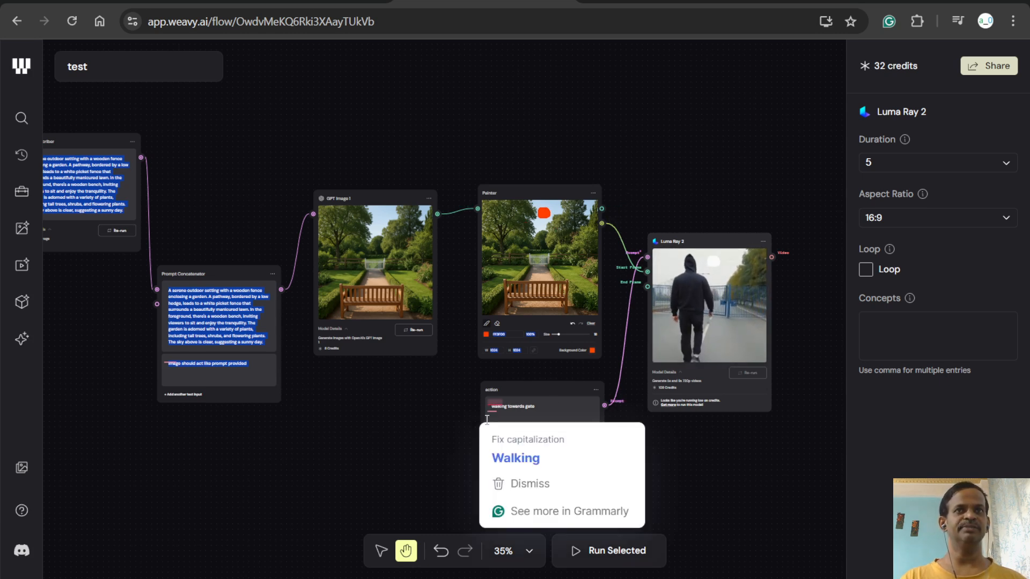
pyautogui.click(454, 397)
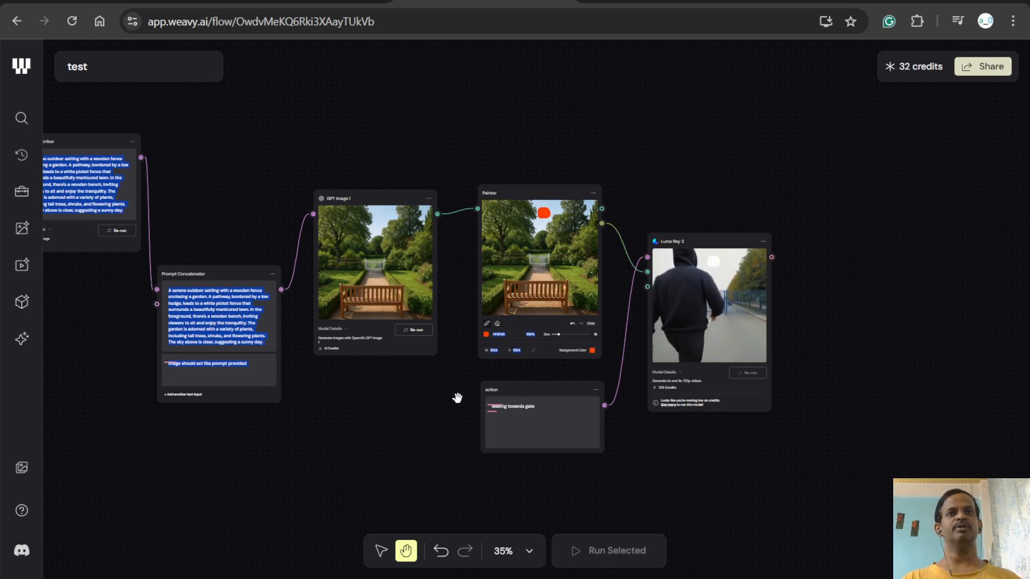
pyautogui.moveTo(439, 400); pyautogui.dragTo(518, 396)
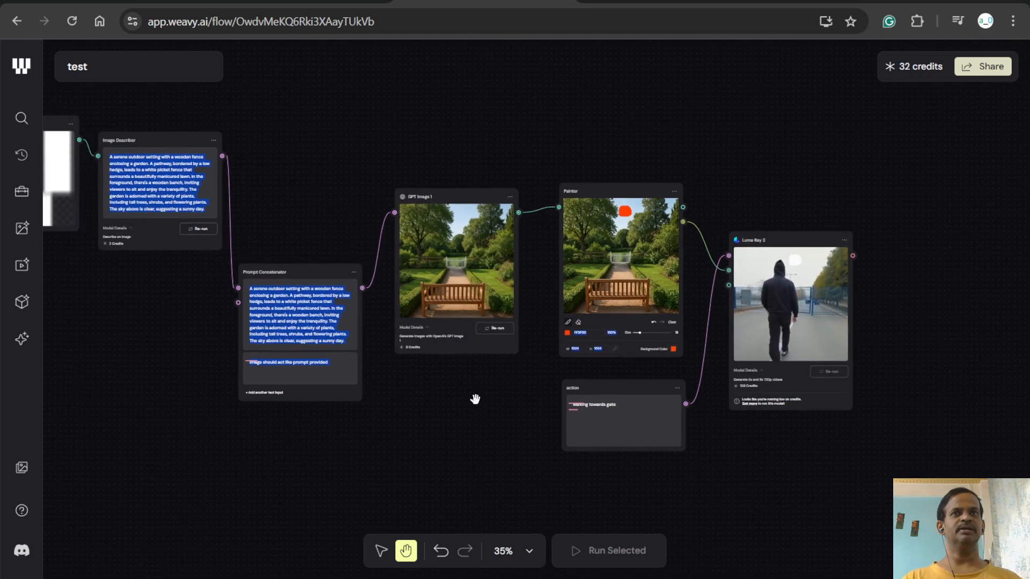
pyautogui.moveTo(304, 206); pyautogui.dragTo(306, 205)
pyautogui.click(183, 187)
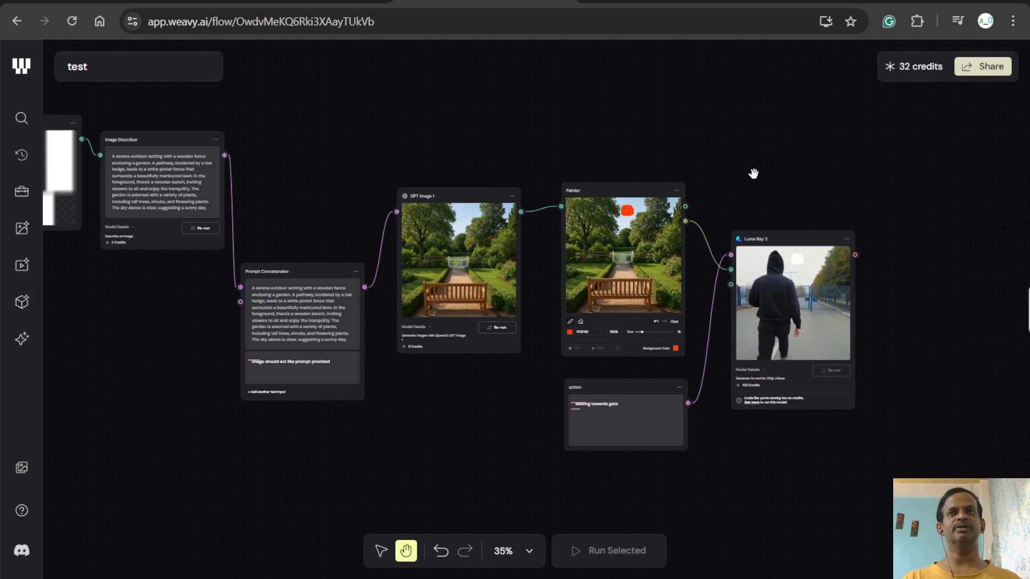
pyautogui.moveTo(749, 166); pyautogui.dragTo(791, 166)
pyautogui.moveTo(588, 115); pyautogui.dragTo(650, 132)
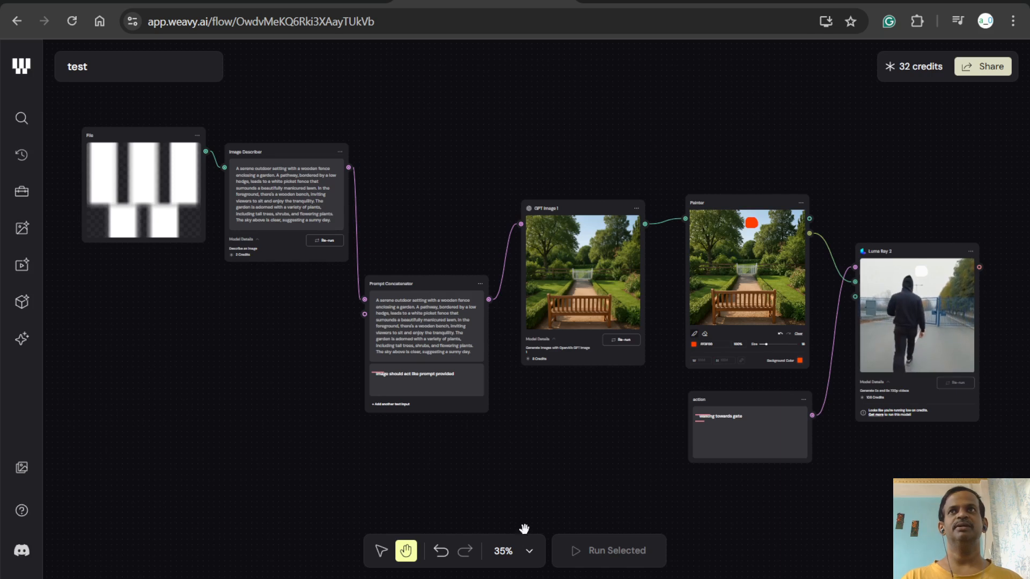
# - Check the workflow's sharing settings and its view-access options, and close the invitation dialog
pyautogui.click(990, 67)
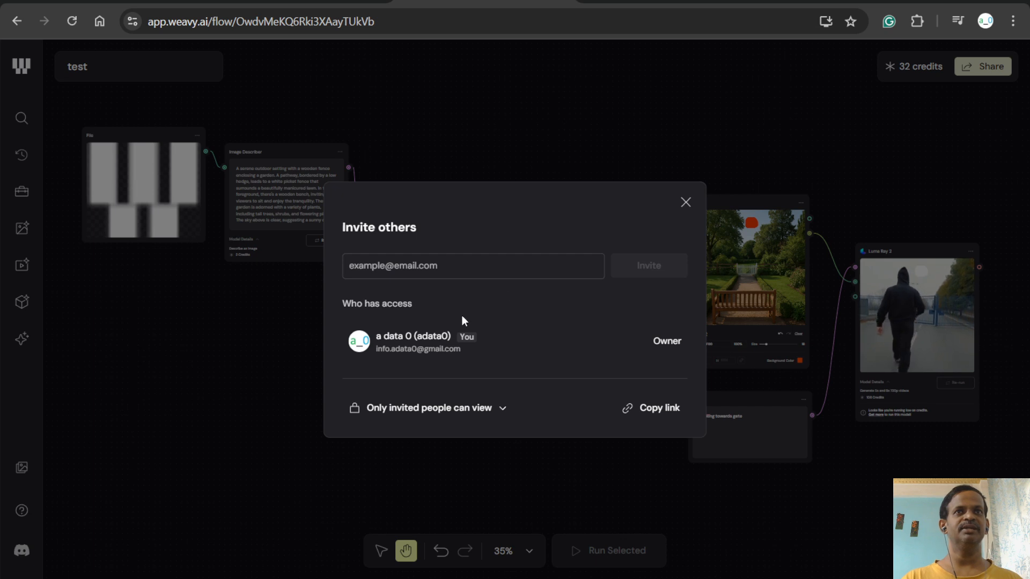
pyautogui.click(503, 409)
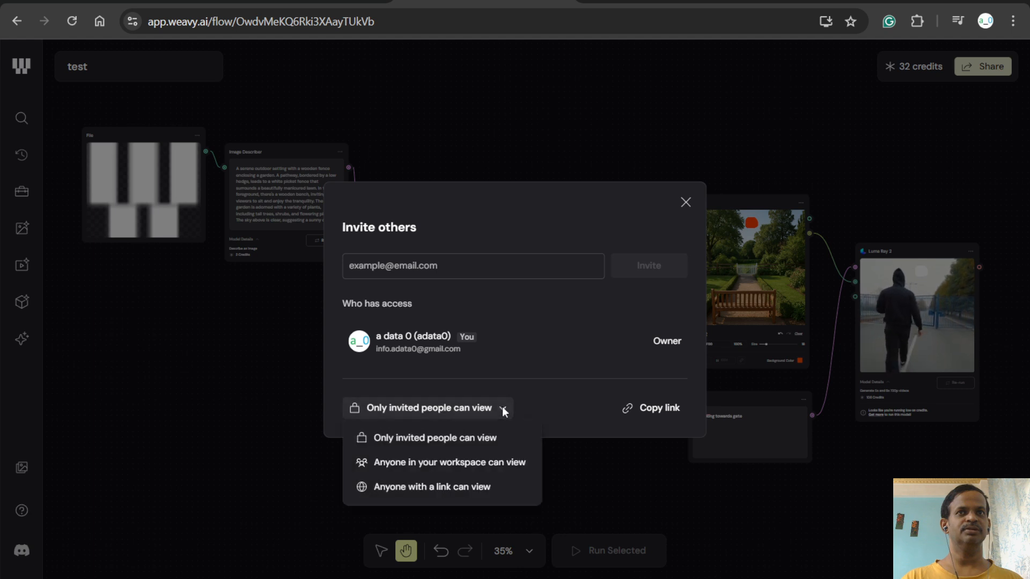
pyautogui.click(627, 407)
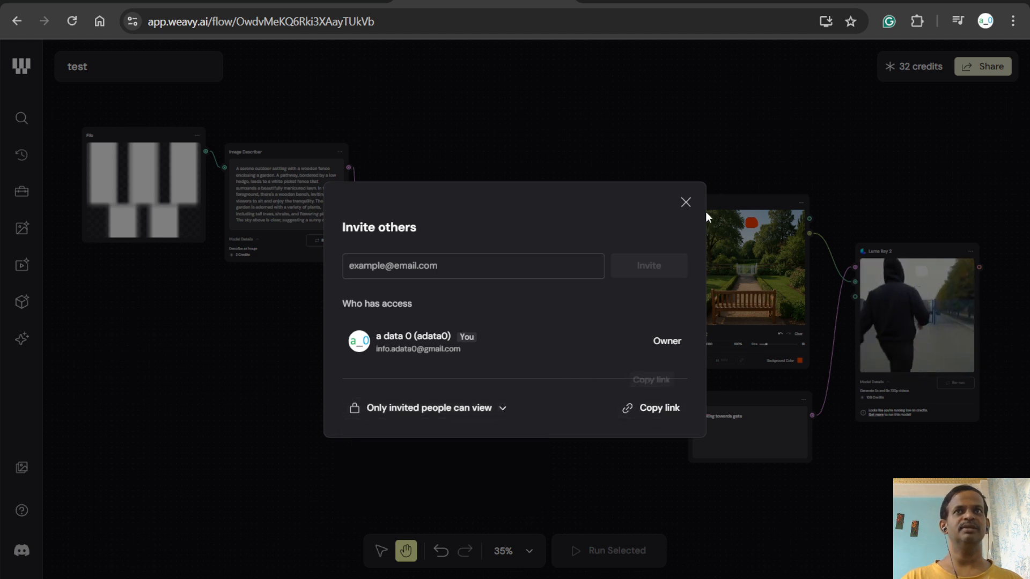
pyautogui.click(686, 202)
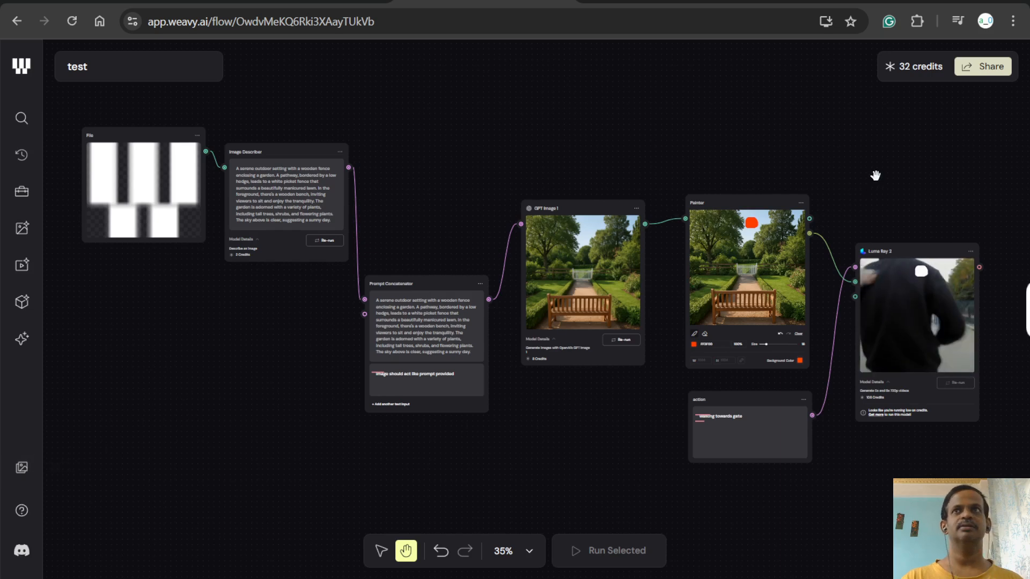
pyautogui.moveTo(766, 129); pyautogui.dragTo(805, 133)
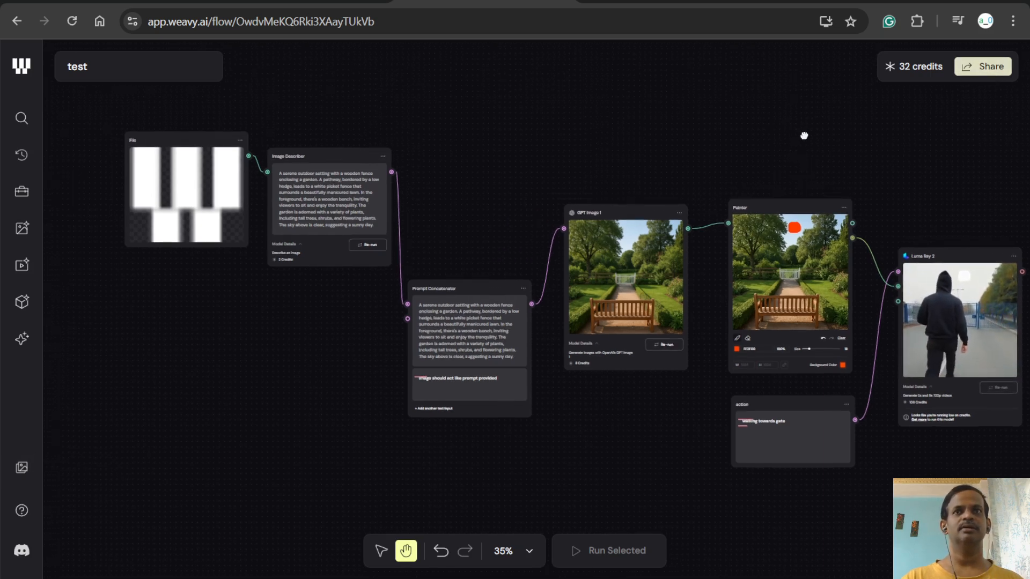
pyautogui.click(907, 65)
pyautogui.click(999, 70)
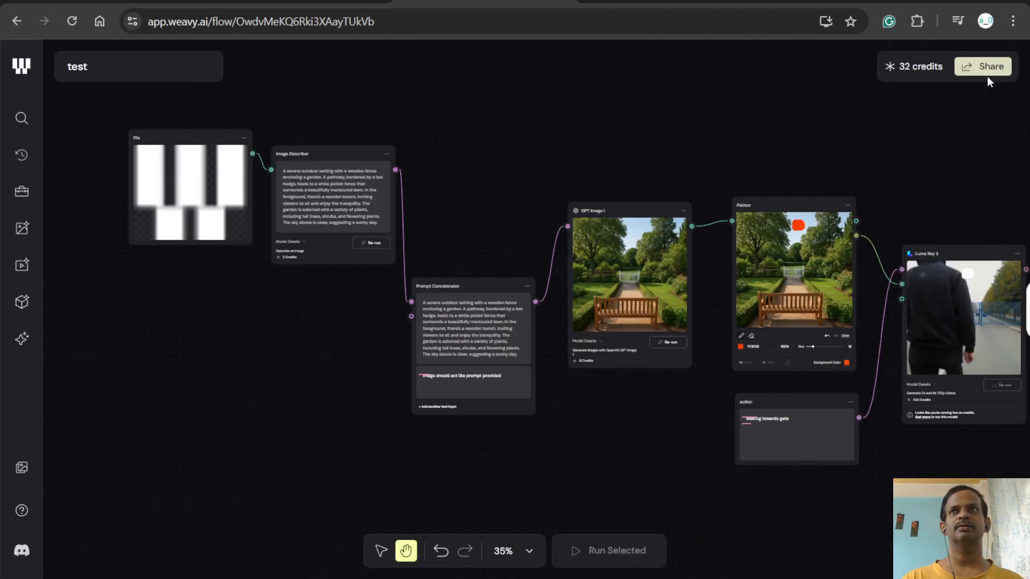
pyautogui.click(984, 66)
pyautogui.click(686, 139)
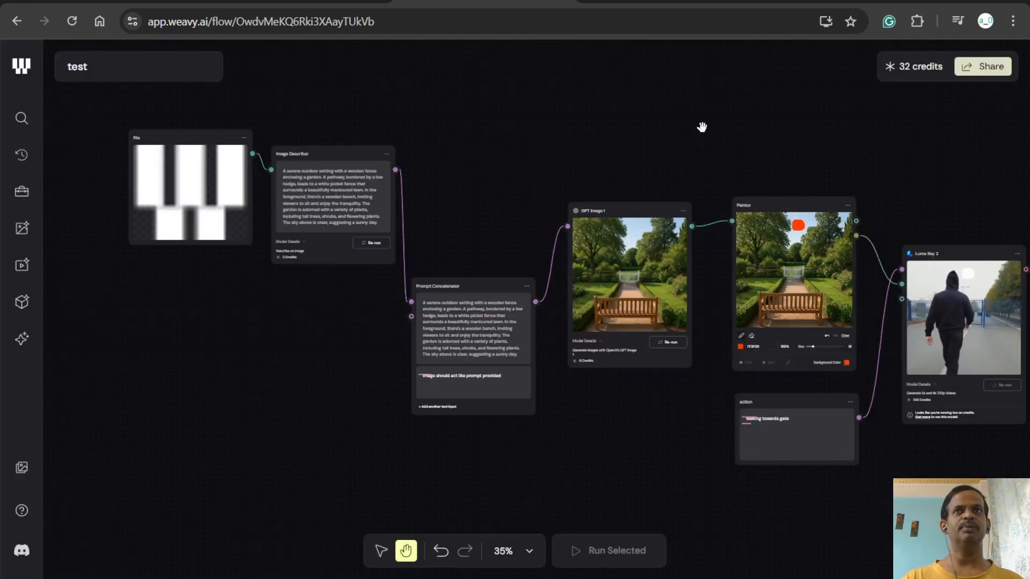
pyautogui.moveTo(590, 104); pyautogui.dragTo(676, 159)
pyautogui.moveTo(566, 161); pyautogui.dragTo(562, 156)
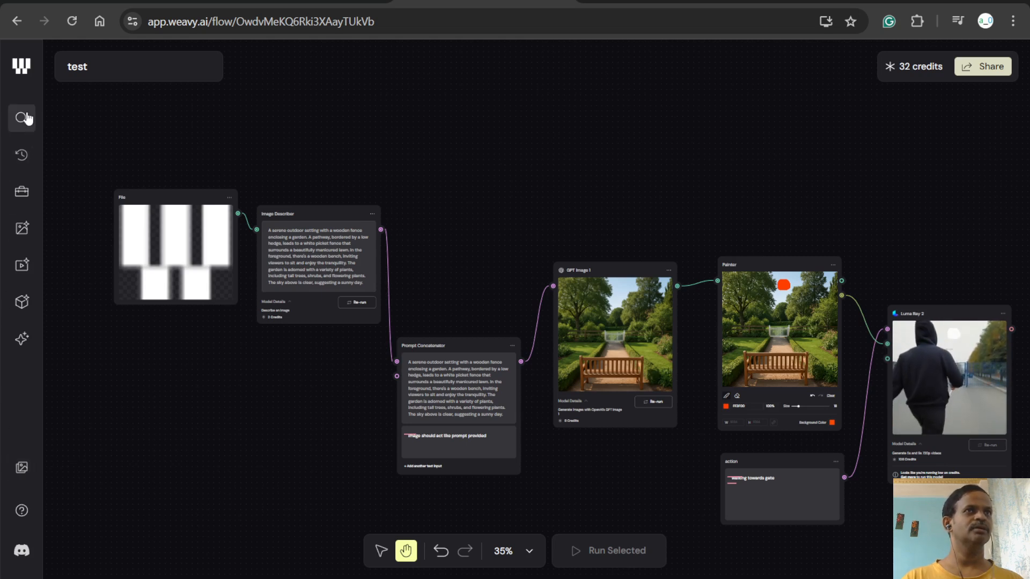
pyautogui.click(120, 74)
pyautogui.click(506, 88)
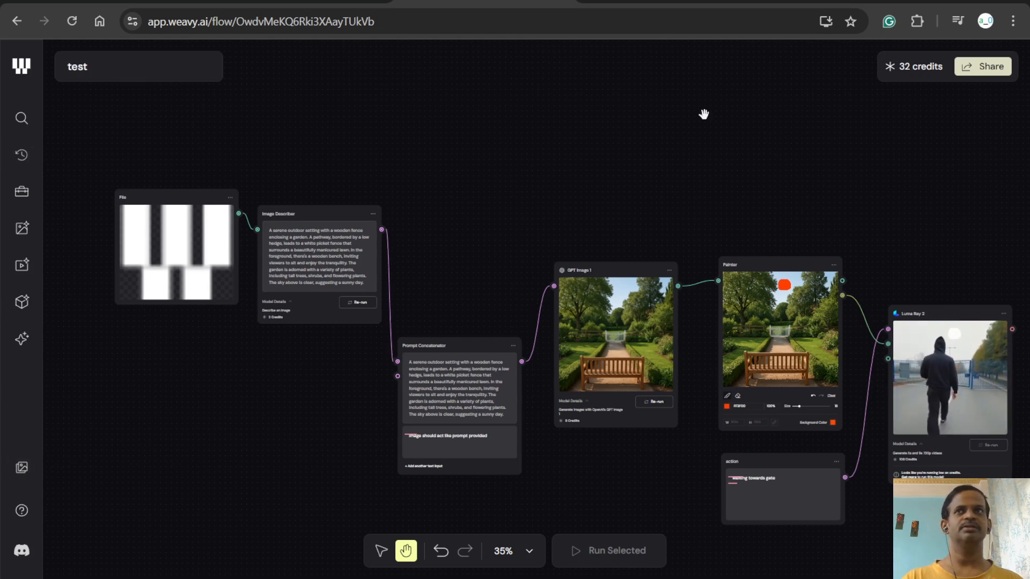
# - Open the credit purchase page and compare the Free, Starter, Pro and Team plans
pyautogui.moveTo(804, 103); pyautogui.dragTo(645, 136)
pyautogui.moveTo(547, 104); pyautogui.dragTo(763, 71)
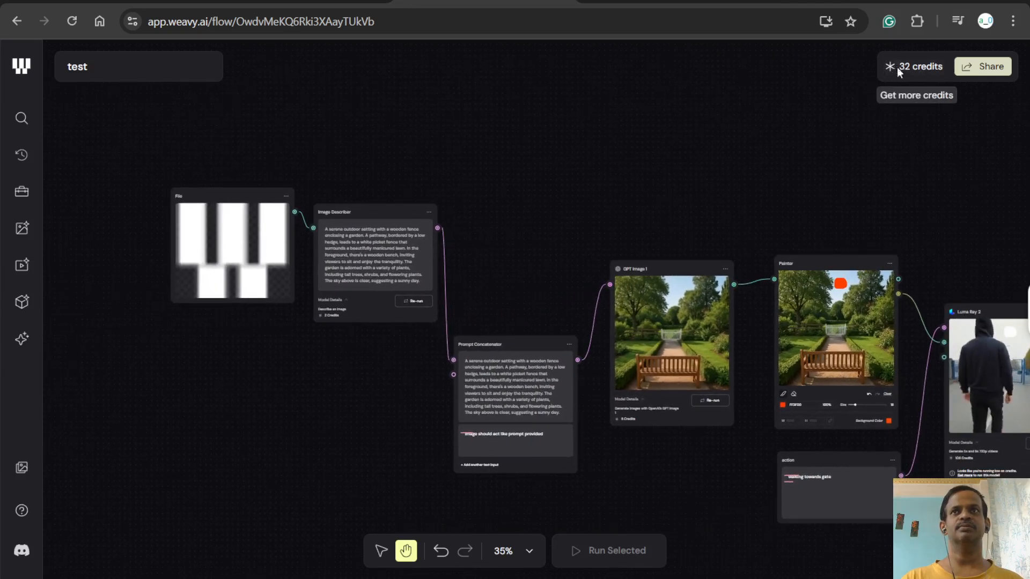
pyautogui.click(896, 65)
pyautogui.scroll(-4, 571, 388)
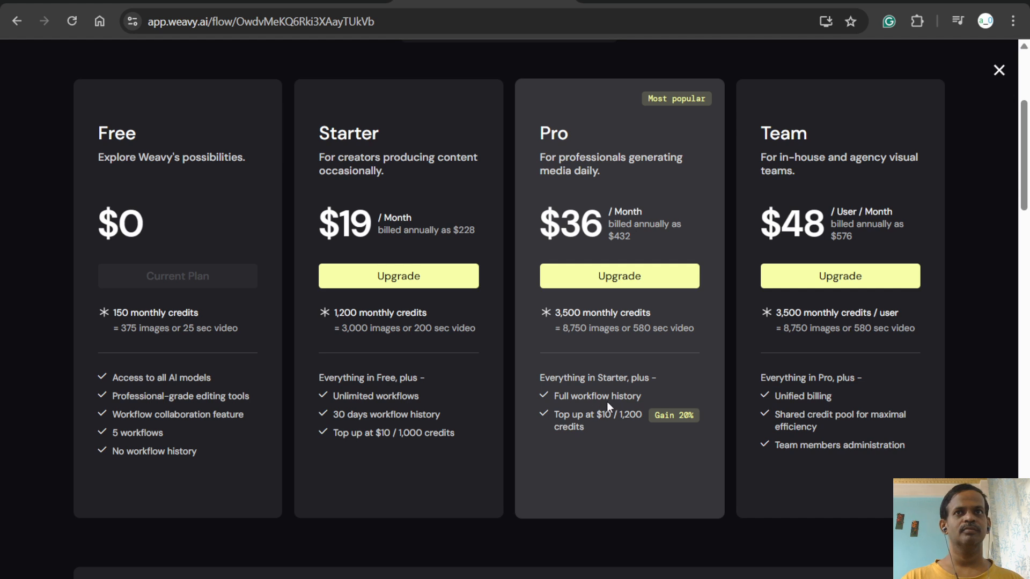
# - Close the plan comparison page and look over the test workflow's node chain from File to Luma Ray 2
pyautogui.click(999, 73)
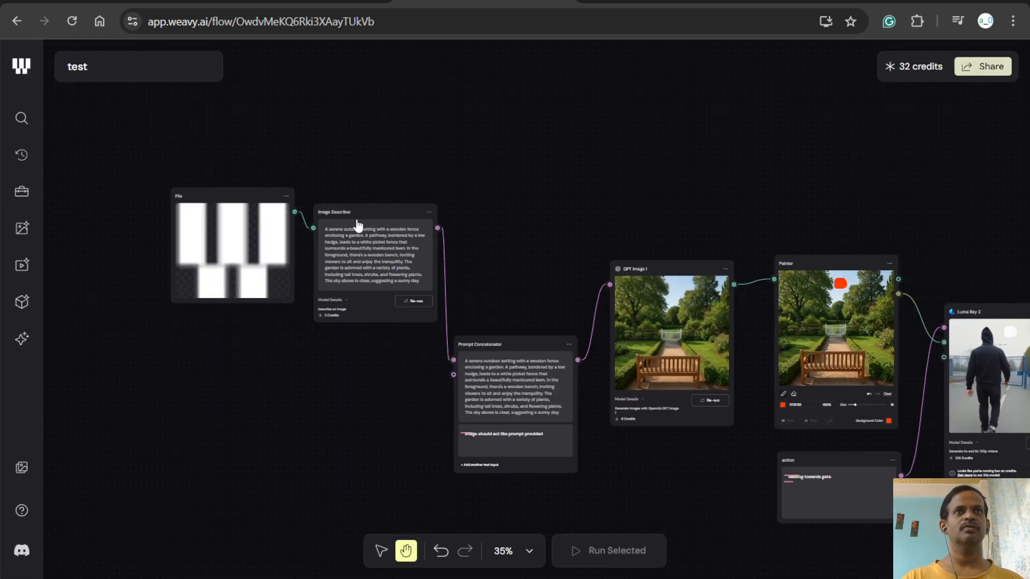
pyautogui.moveTo(486, 156); pyautogui.dragTo(396, 97)
pyautogui.moveTo(533, 119); pyautogui.dragTo(592, 176)
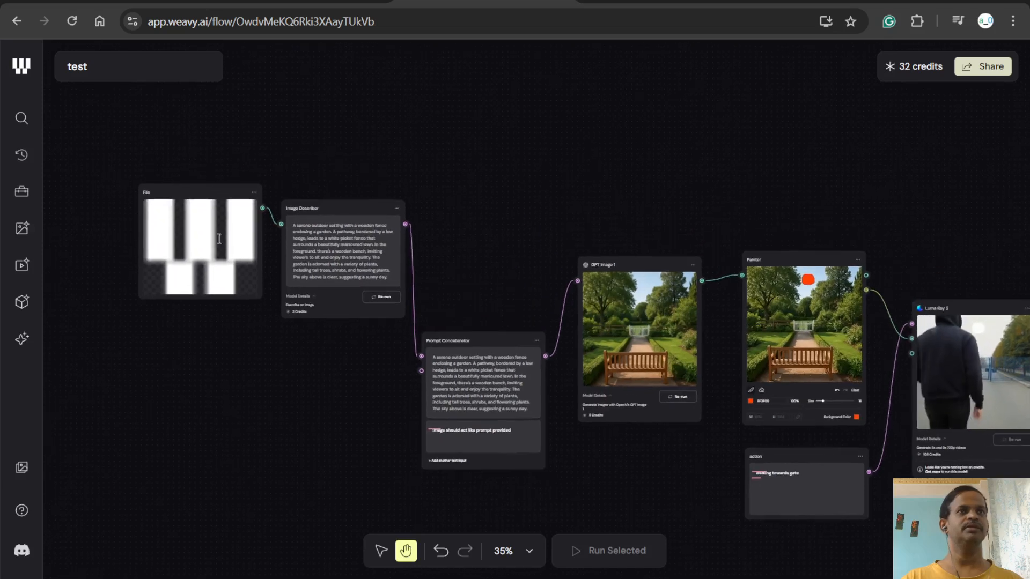
# - Check the available community models and the test workflow's image and video assets against its nodes
pyautogui.click(15, 341)
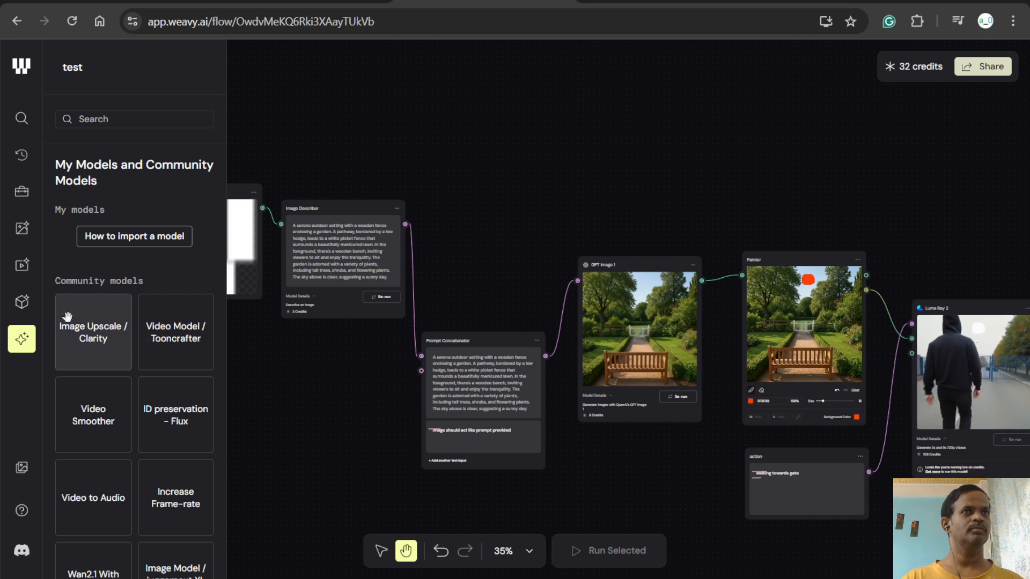
pyautogui.click(18, 471)
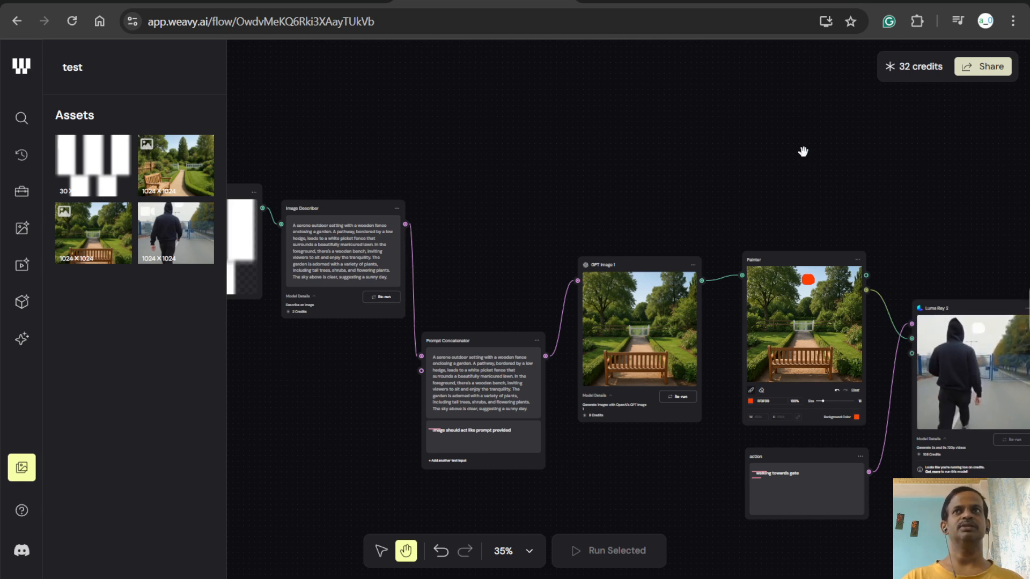
pyautogui.moveTo(781, 149); pyautogui.dragTo(634, 144)
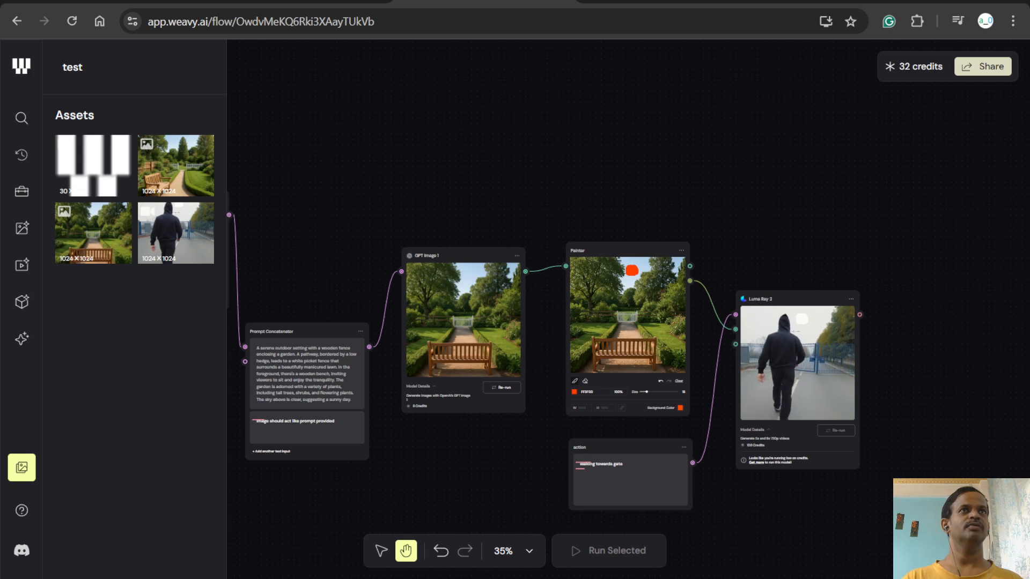
# - Switch to the AI adhoc channel's video list on YouTube and preview the AI Day 102 video about Weavy
pyautogui.click(193, 2)
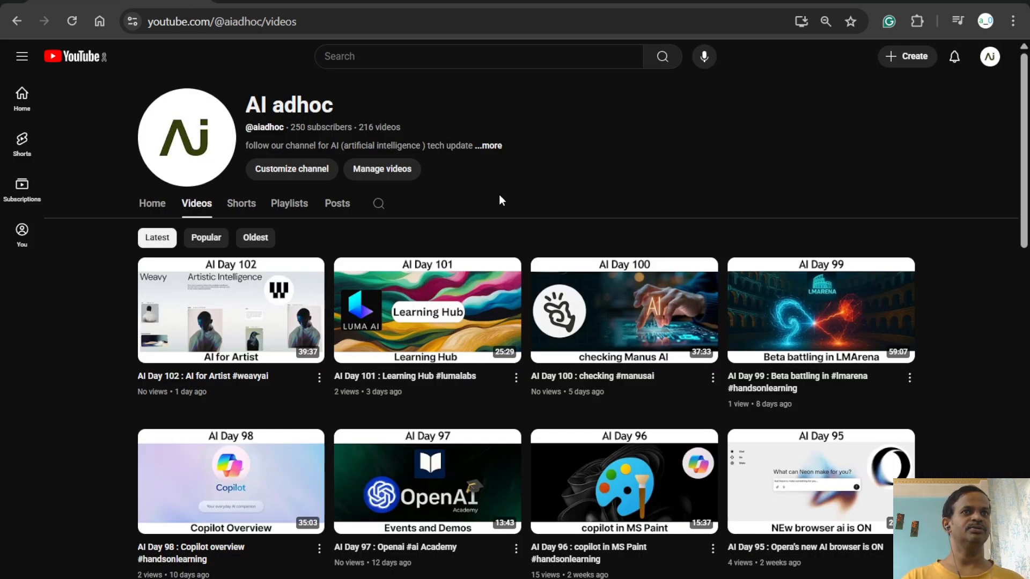
pyautogui.moveTo(269, 385)
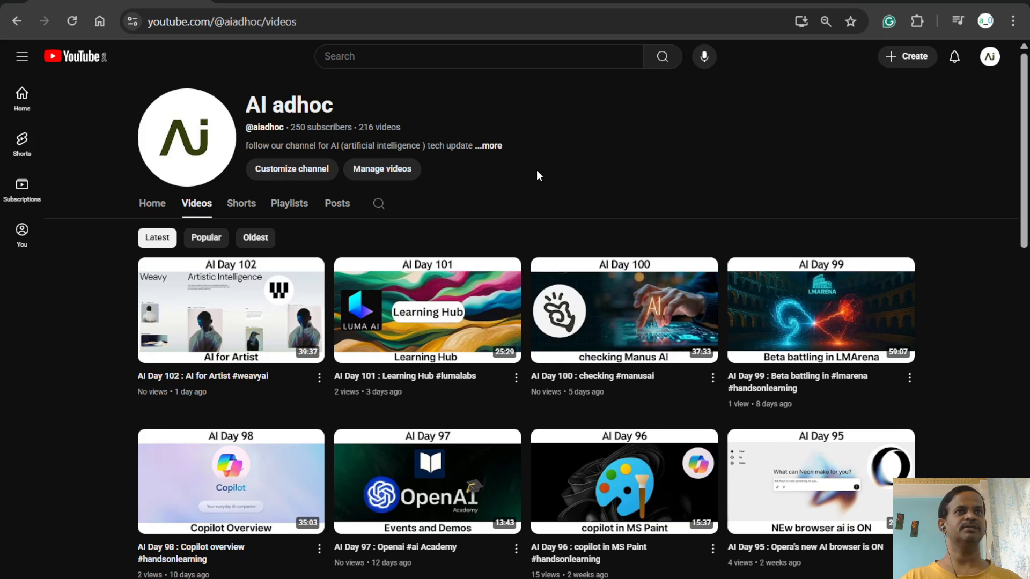
pyautogui.moveTo(212, 346)
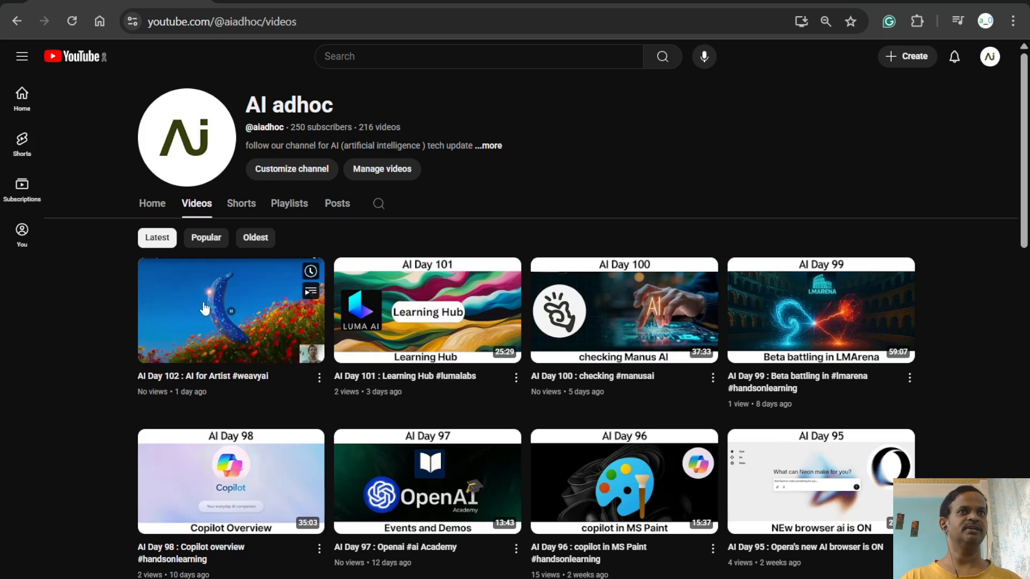